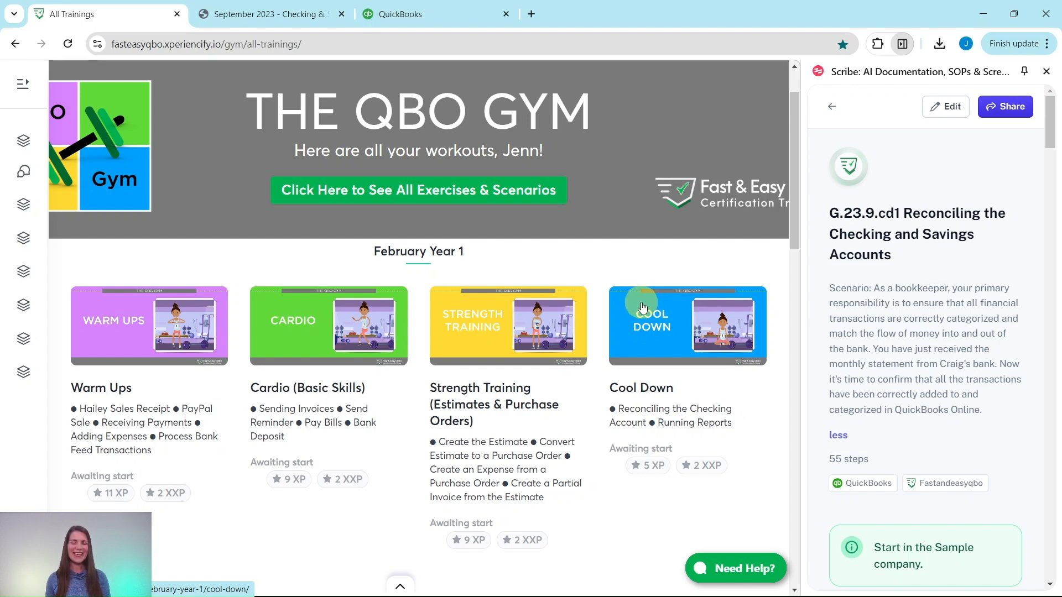
Open the September Year 1 Cool Down workout from the list of all trainings
scroll(633, 306, down, 20)
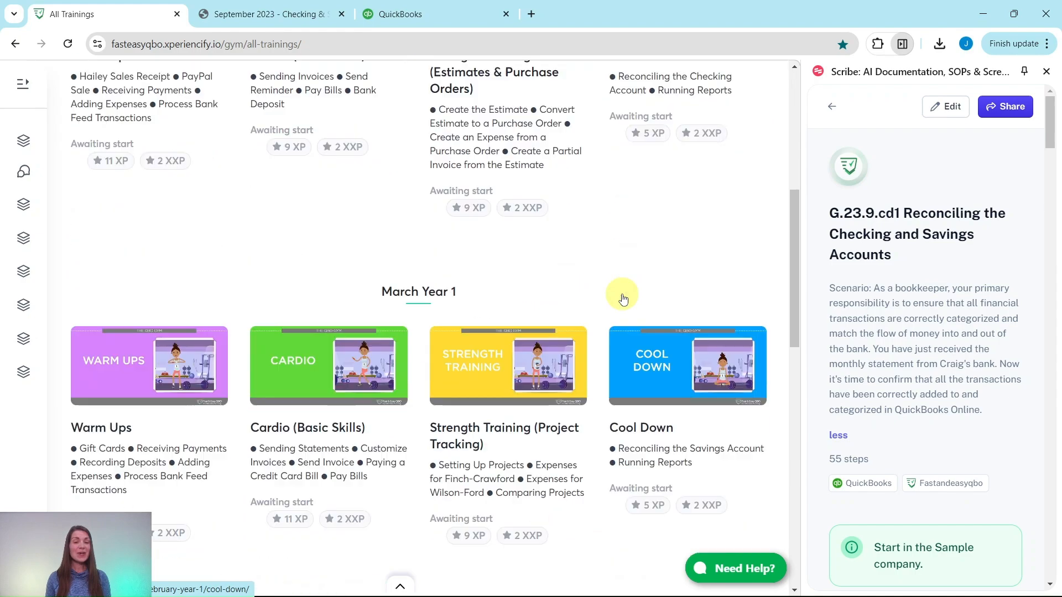
scroll(623, 295, down, 15)
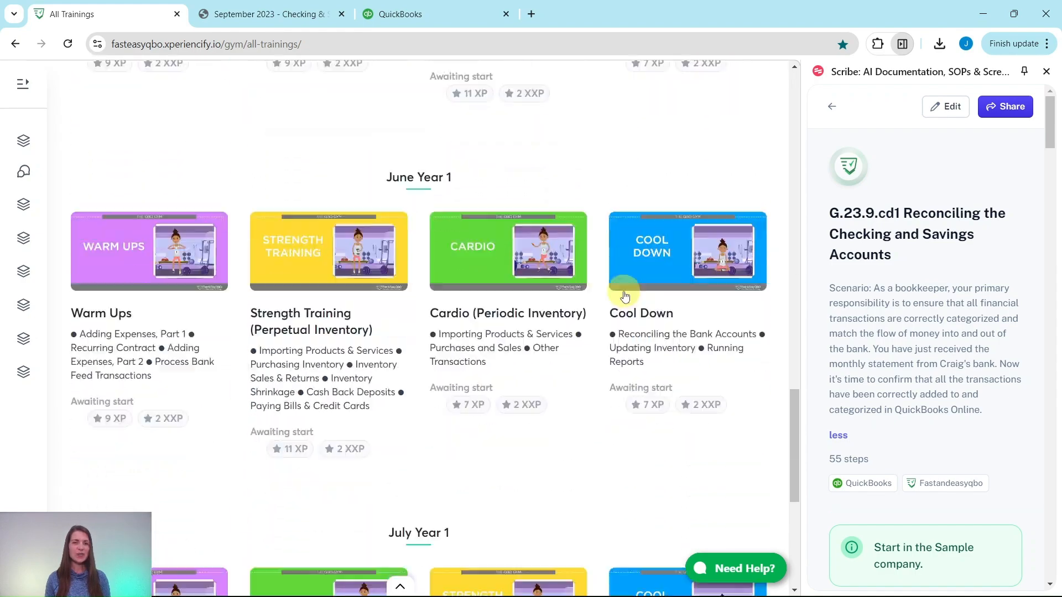
scroll(624, 295, down, 2)
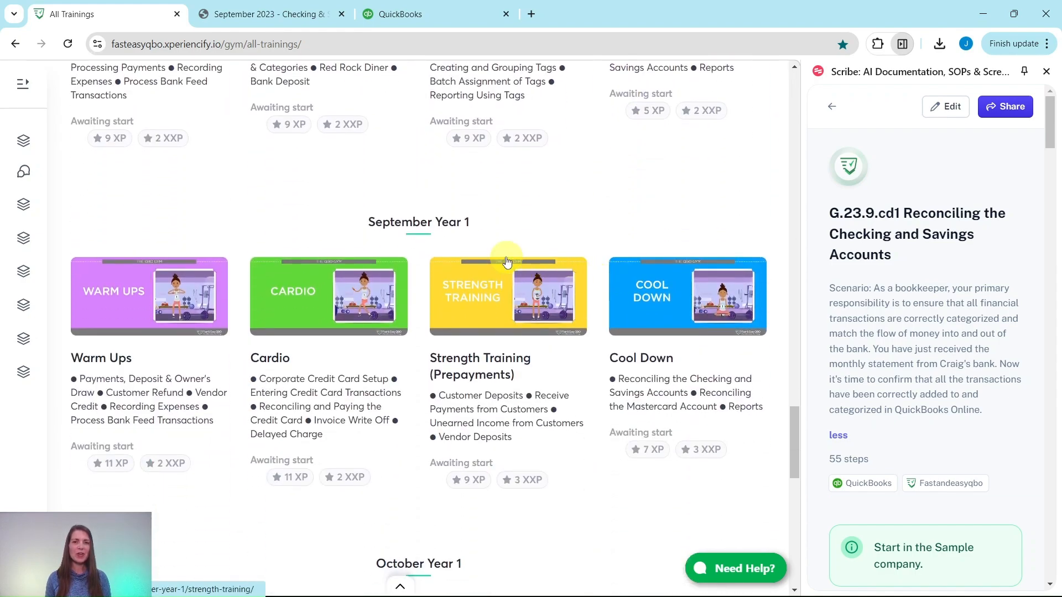
click(679, 299)
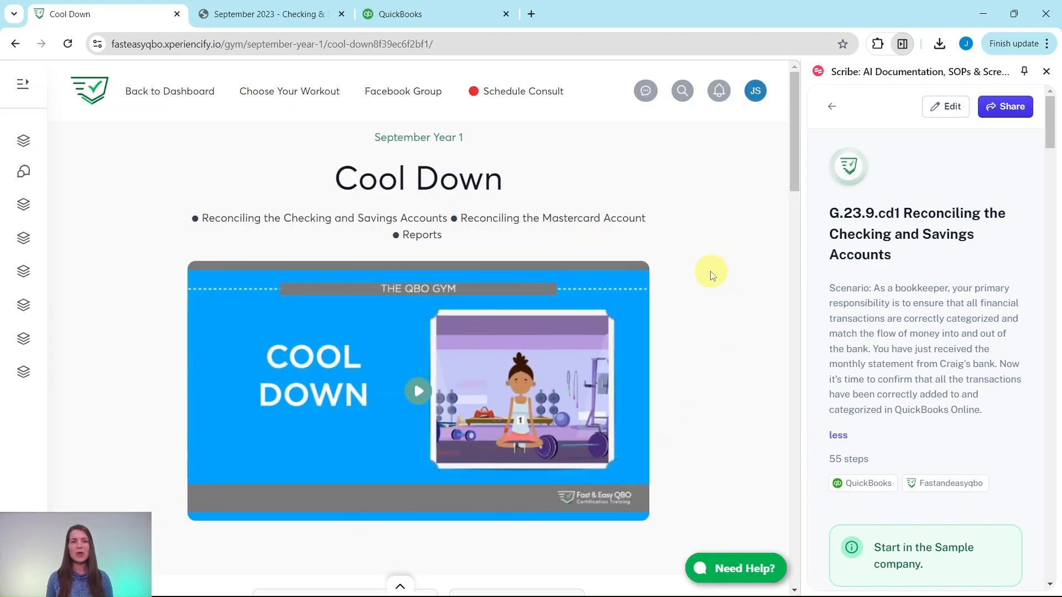
Review the Cool Down lesson's statement downloads, quiz, hands-on practice exercises and sharing task
scroll(712, 275, down, 2)
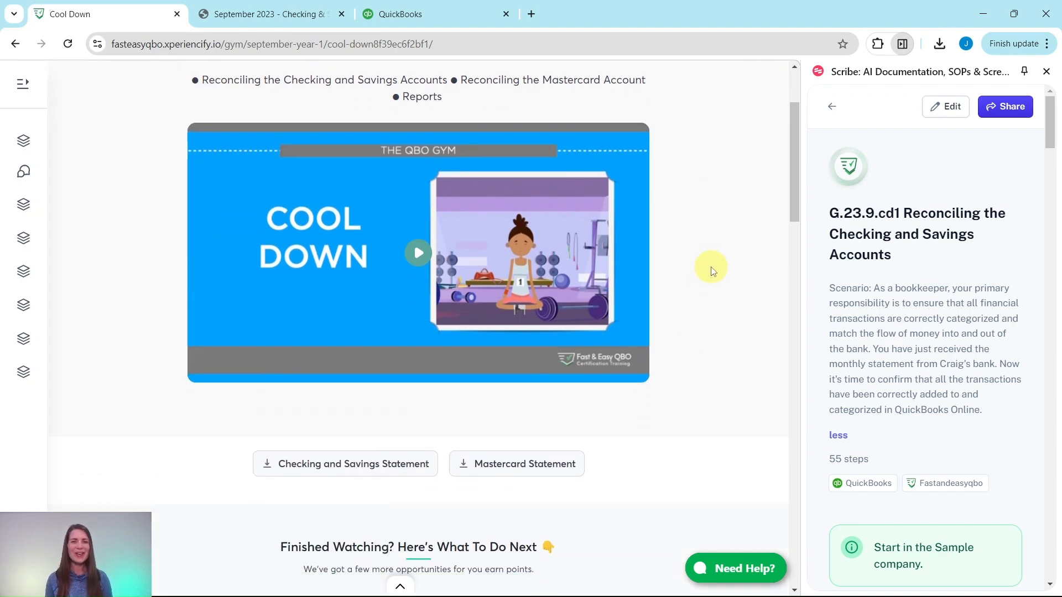
scroll(729, 269, down, 8)
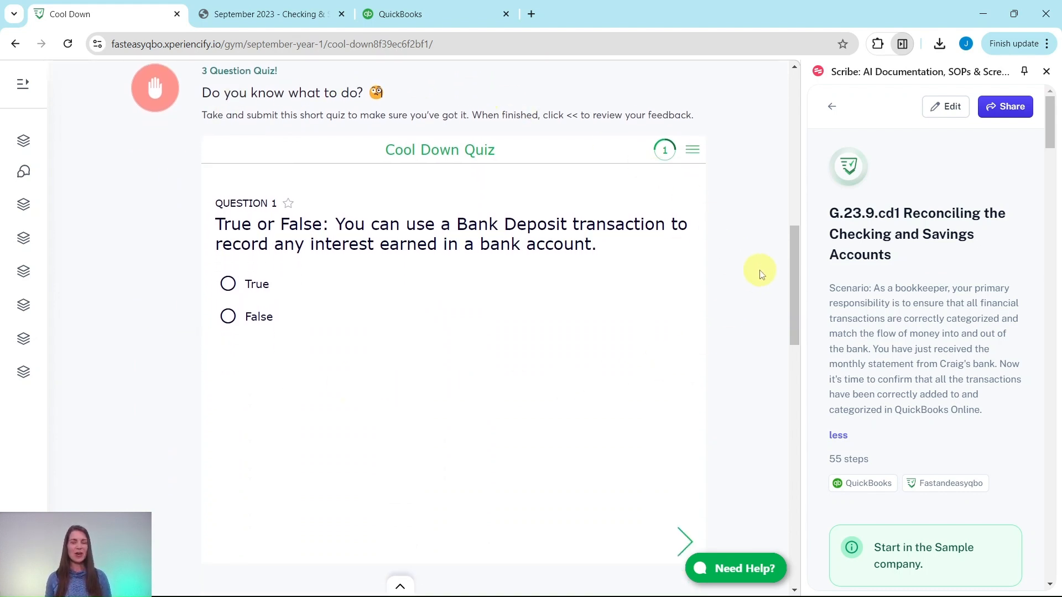
scroll(759, 272, down, 9)
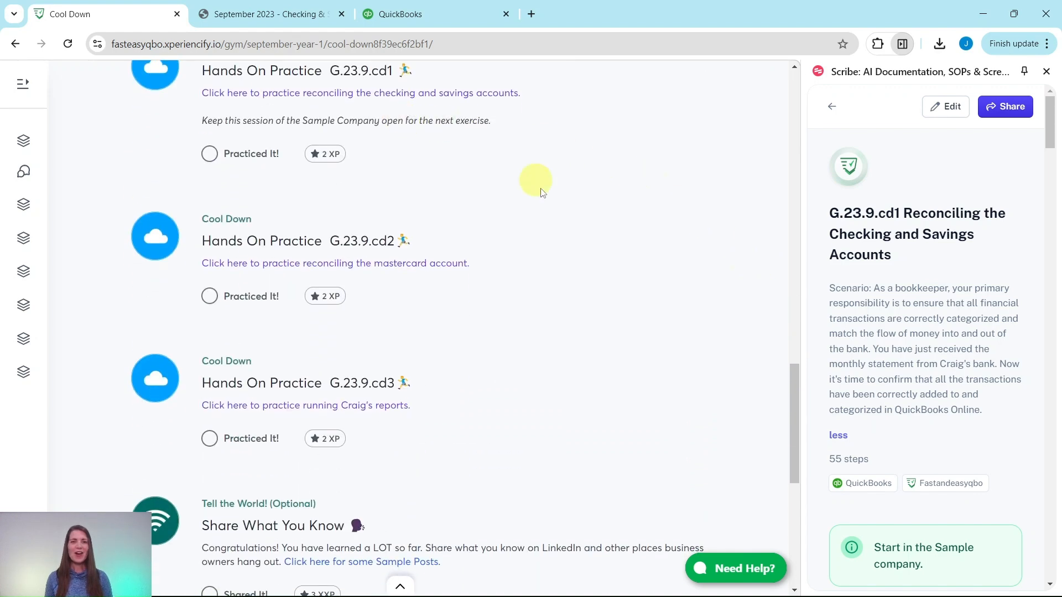
scroll(453, 381, down, 5)
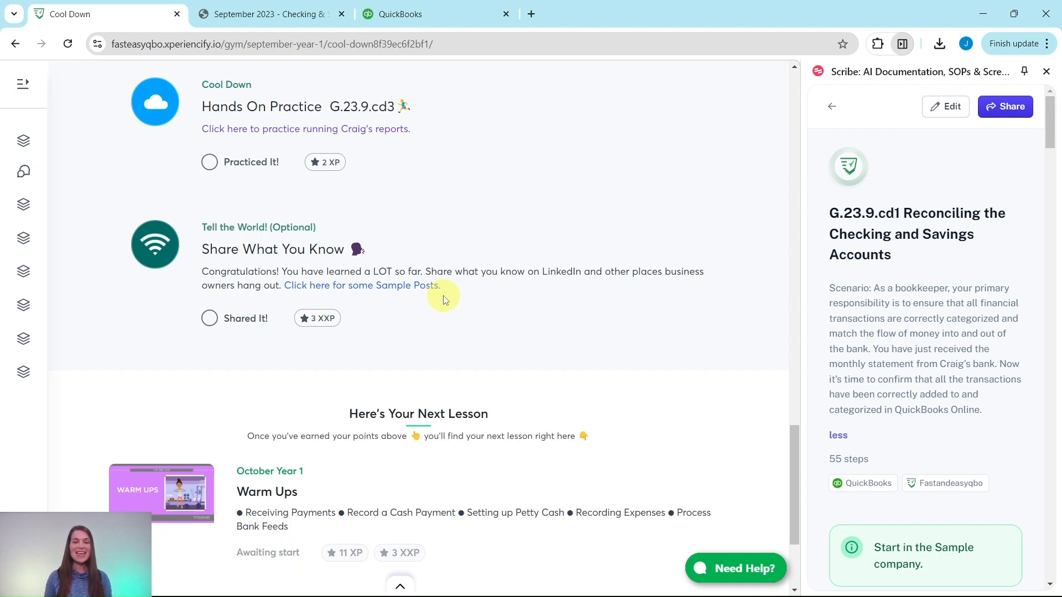
scroll(429, 304, up, 8)
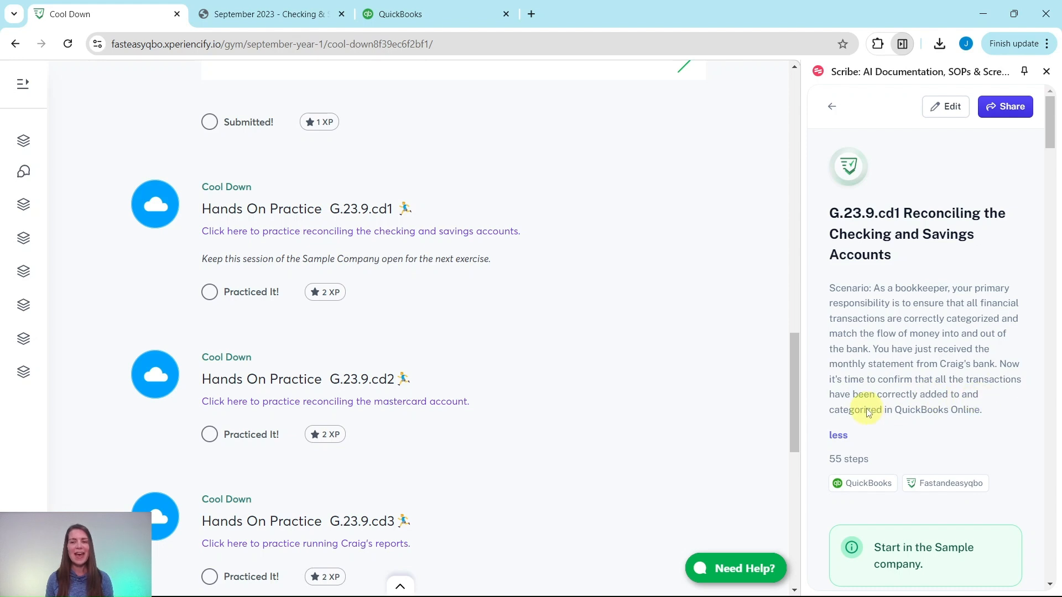
Switch to the QuickBooks sample company and read the G.23.9.cd1 guide's introductory notes on the session and the bank statement
scroll(891, 410, down, 6)
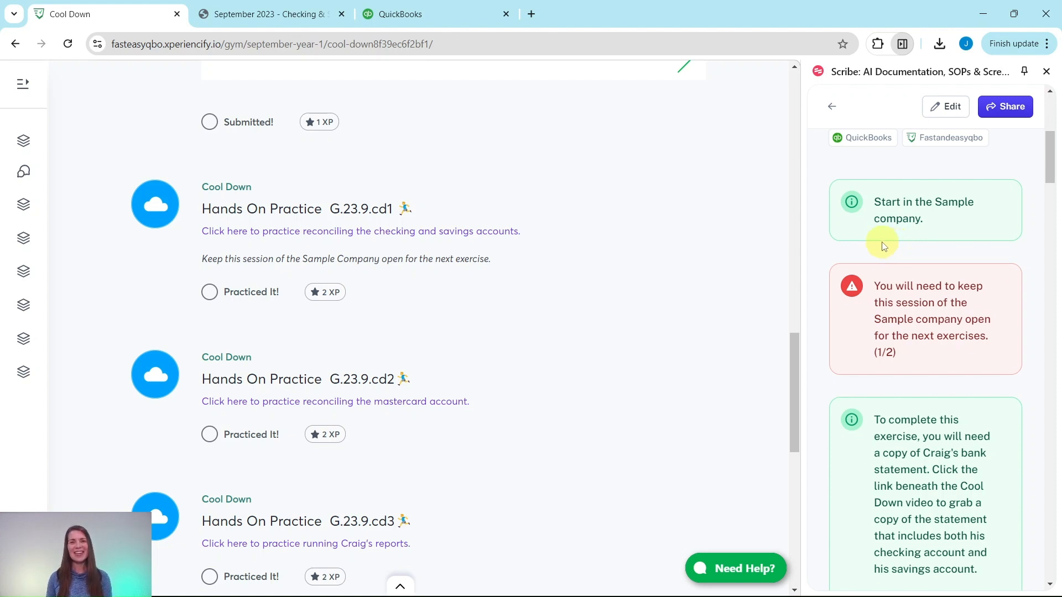
click(433, 12)
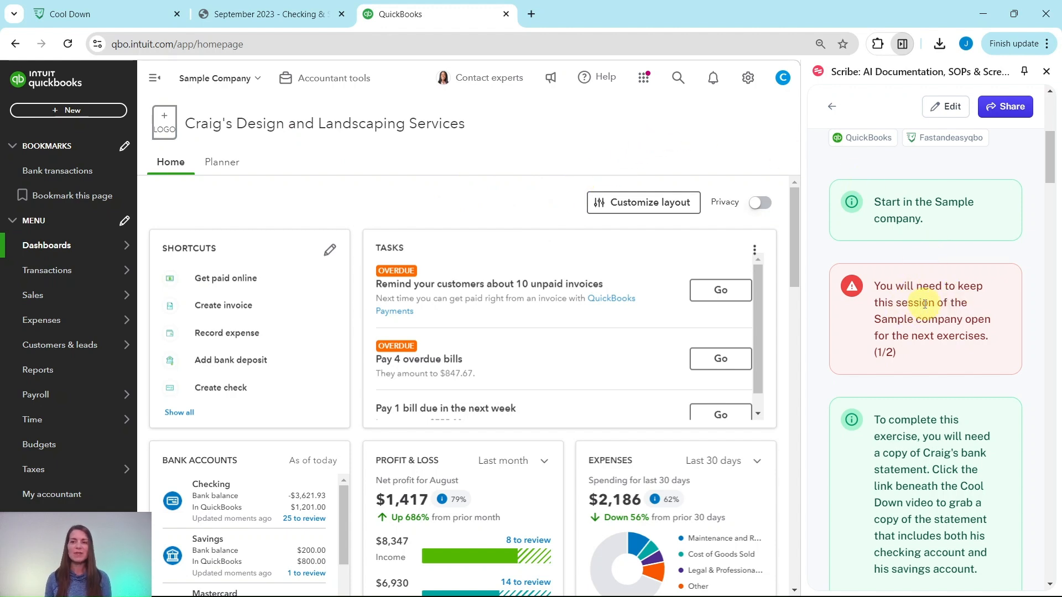
scroll(962, 334, down, 3)
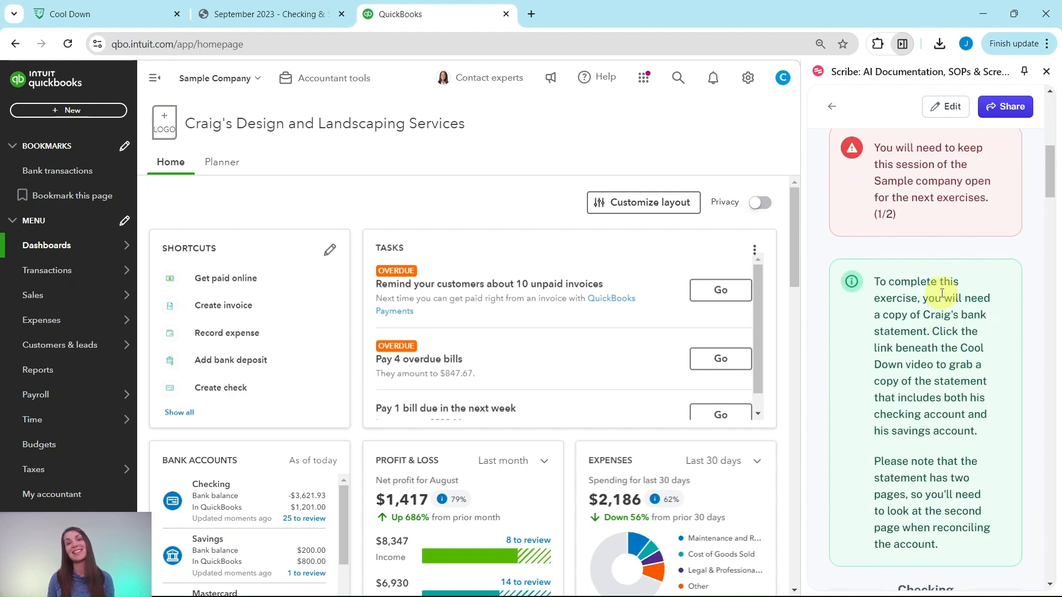
scroll(940, 291, down, 2)
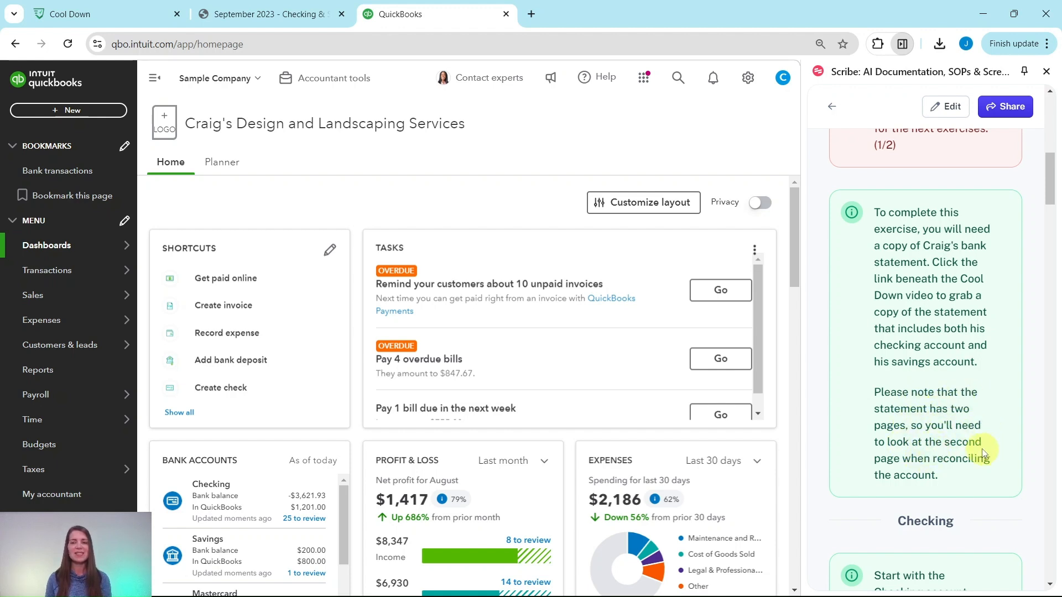
Return to the Cool Down lesson and locate the Checking and Savings Statement download beneath the video
click(131, 14)
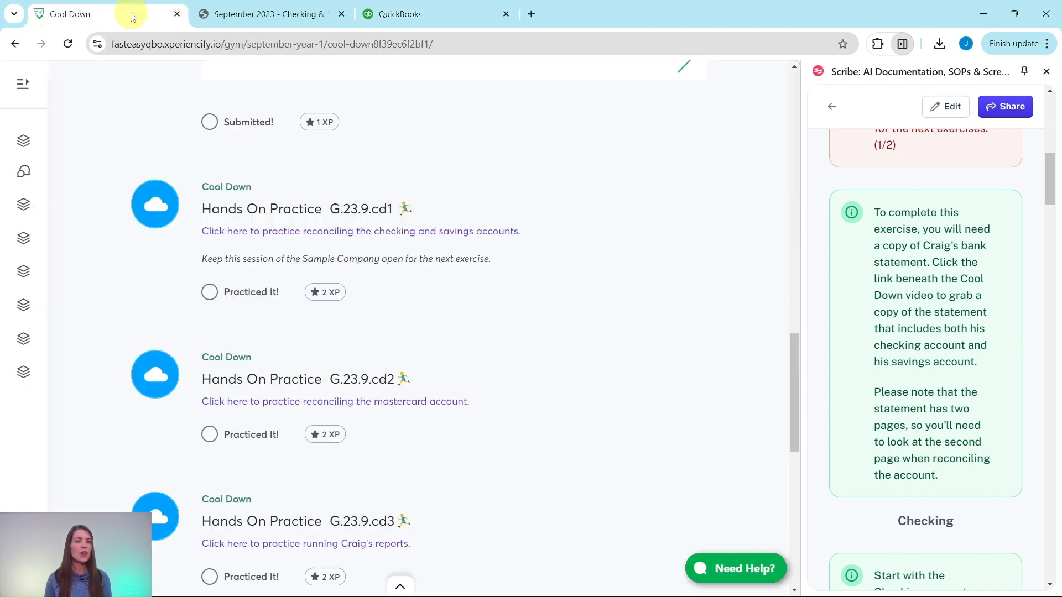
scroll(579, 433, up, 20)
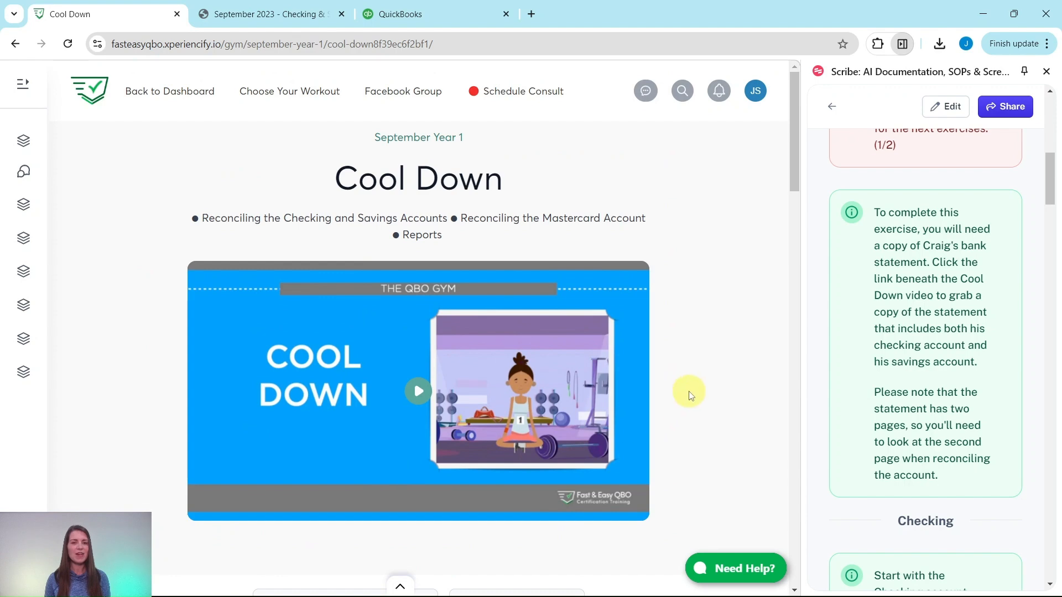
scroll(685, 398, down, 5)
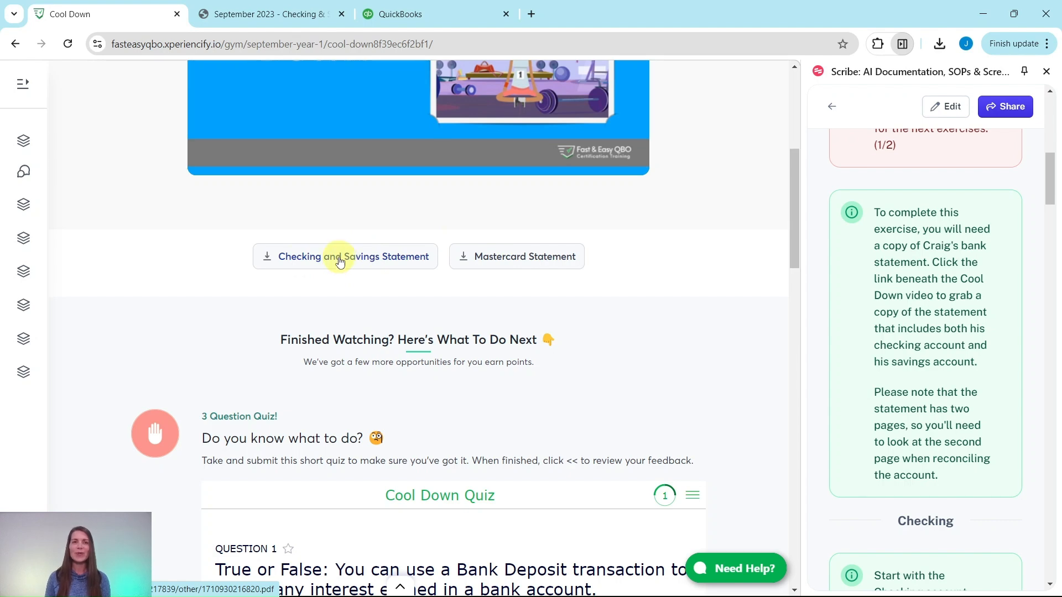
Switch to the September 2023 Checking & Savings Statement PDF and examine both pages, including the checking and savings account summaries
click(261, 13)
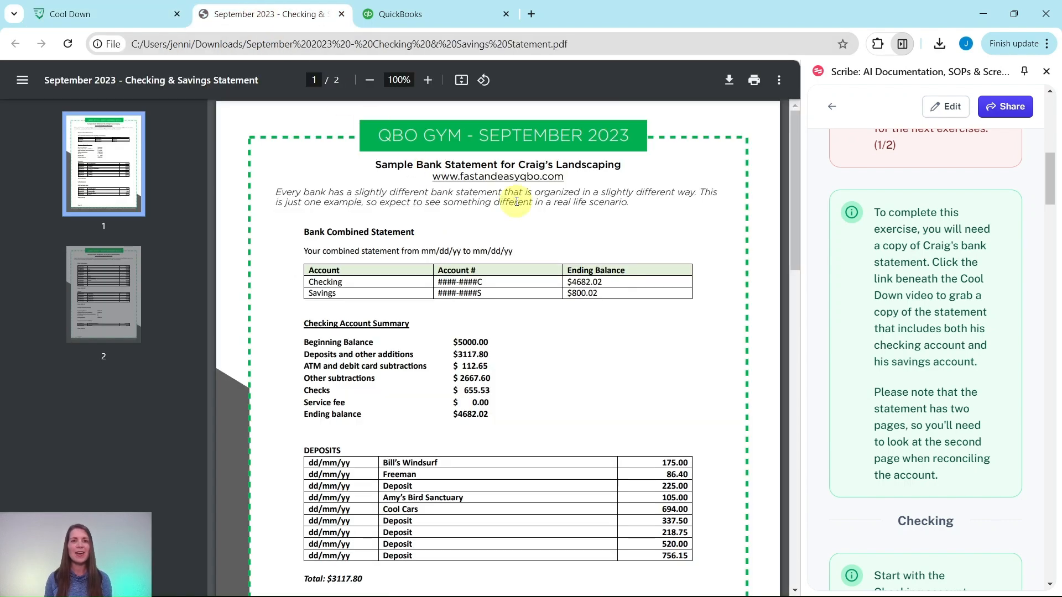
scroll(660, 357, down, 3)
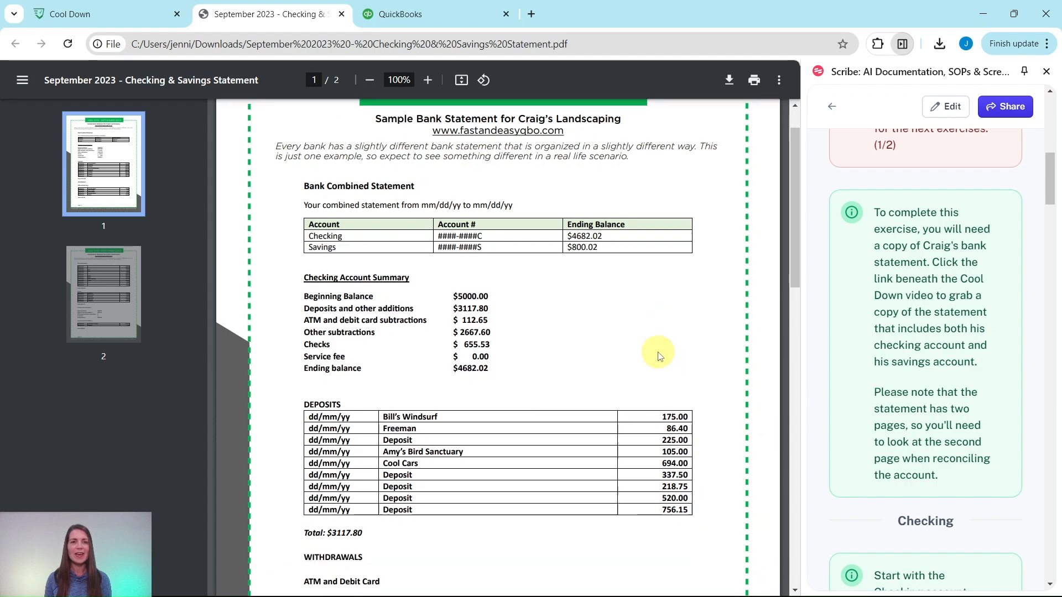
scroll(572, 373, down, 10)
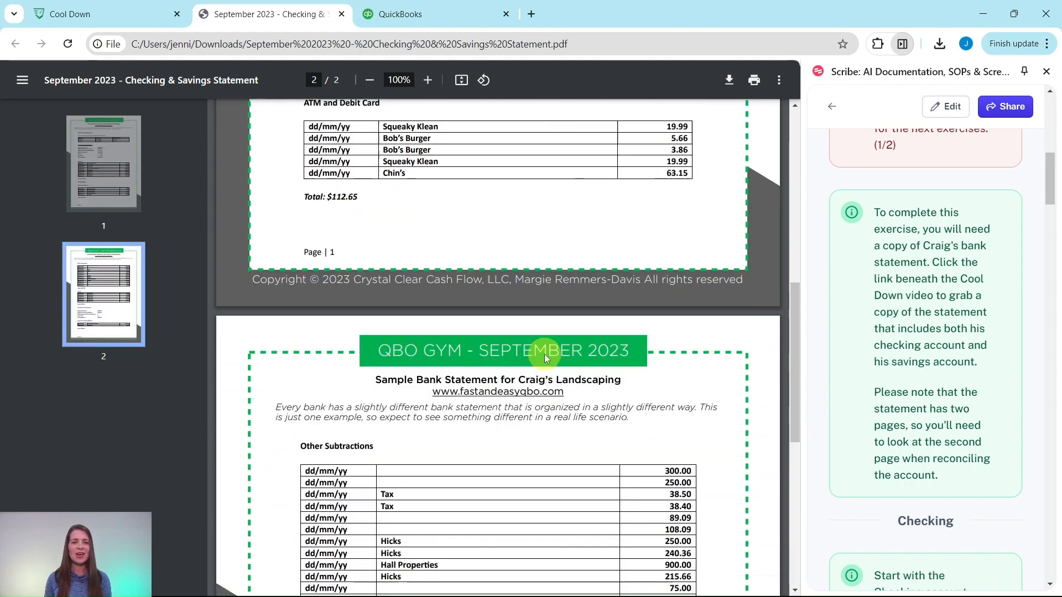
scroll(555, 362, down, 3)
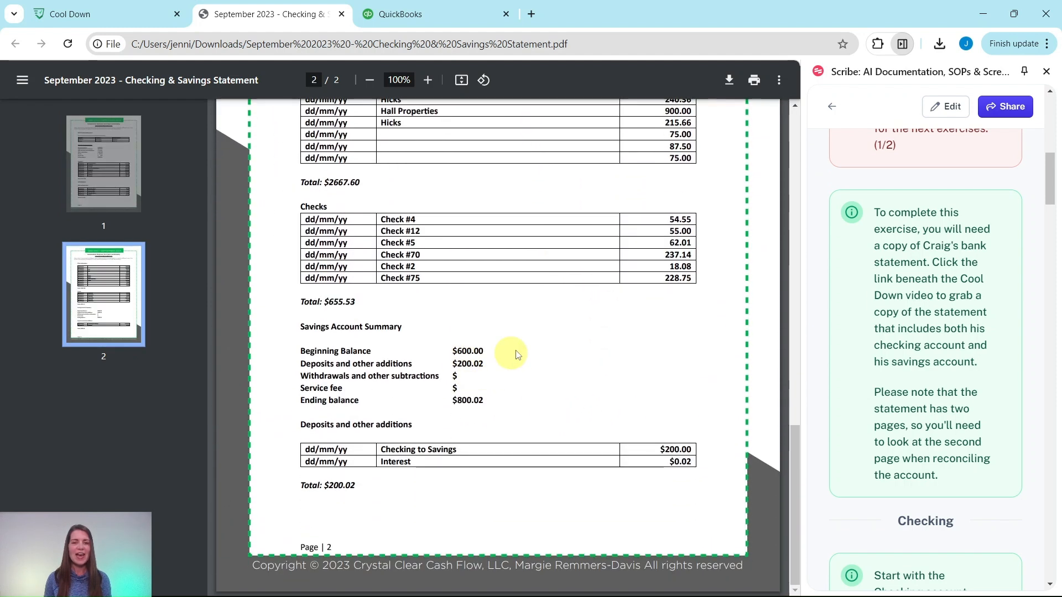
scroll(526, 414, up, 6)
scroll(526, 413, up, 8)
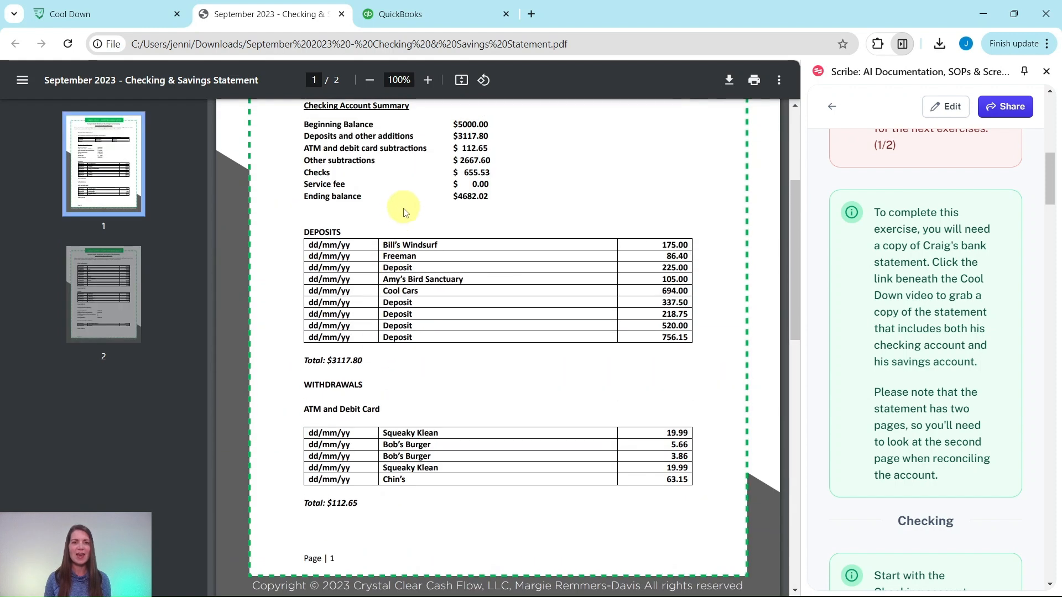
scroll(453, 426, down, 9)
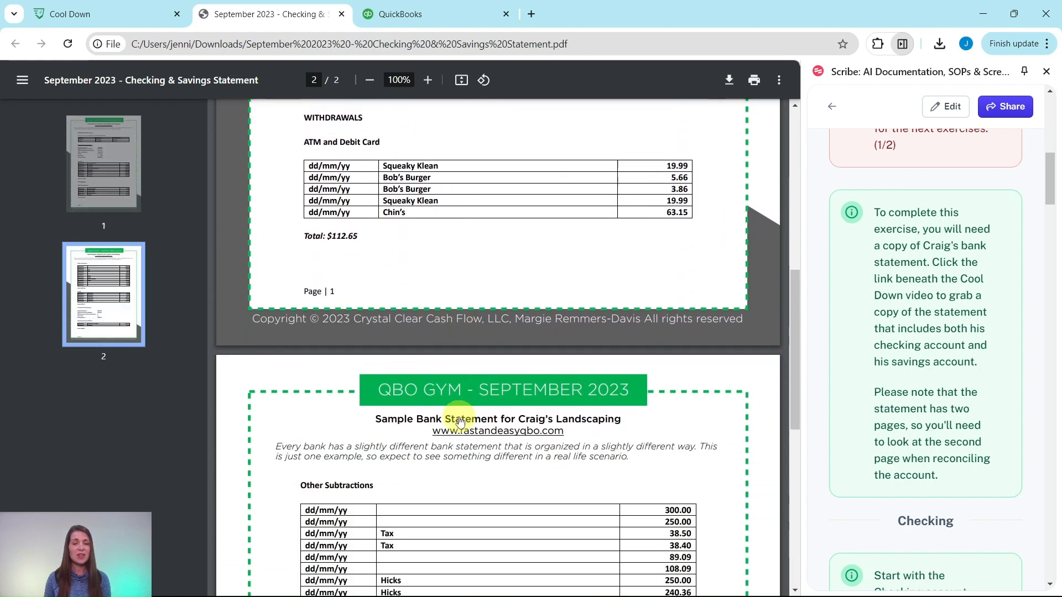
scroll(462, 433, down, 4)
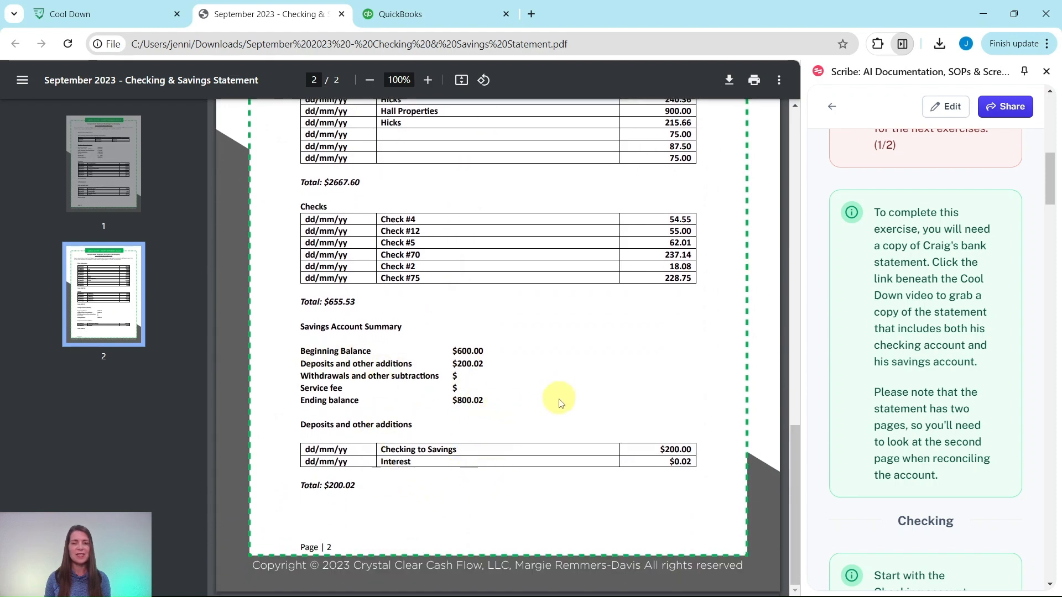
Read the guide's first Checking instructions and return to the Checking Account Summary on page 1 of the statement
scroll(873, 467, down, 7)
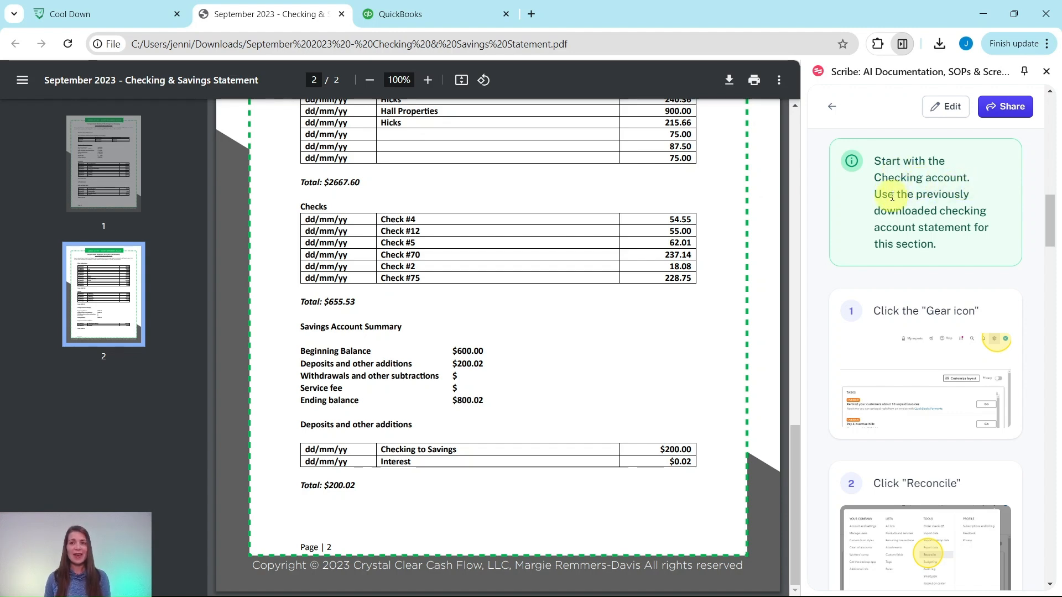
scroll(480, 215, up, 5)
scroll(479, 216, up, 10)
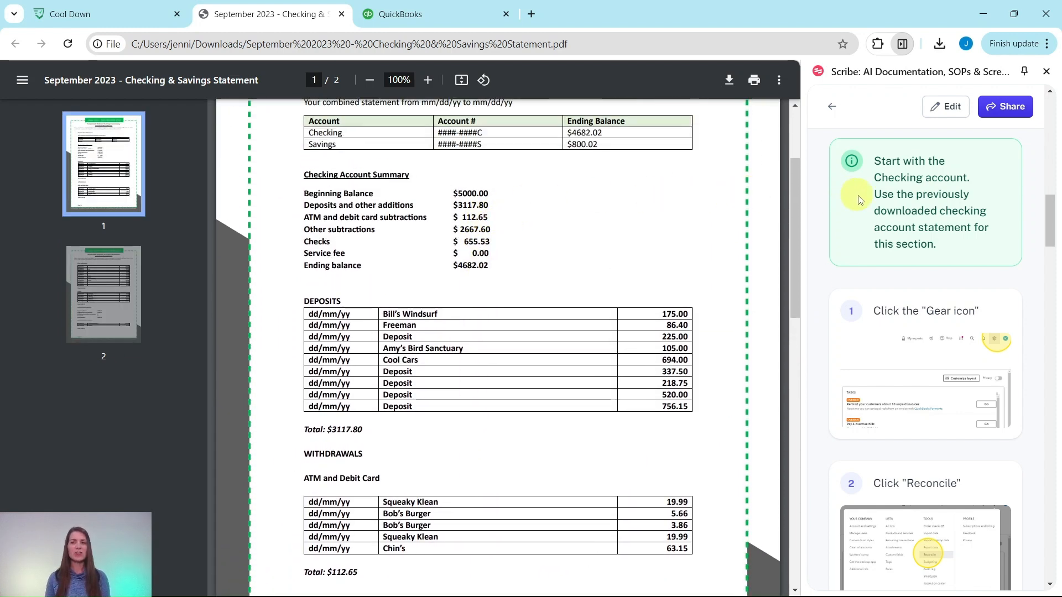
scroll(876, 204, down, 3)
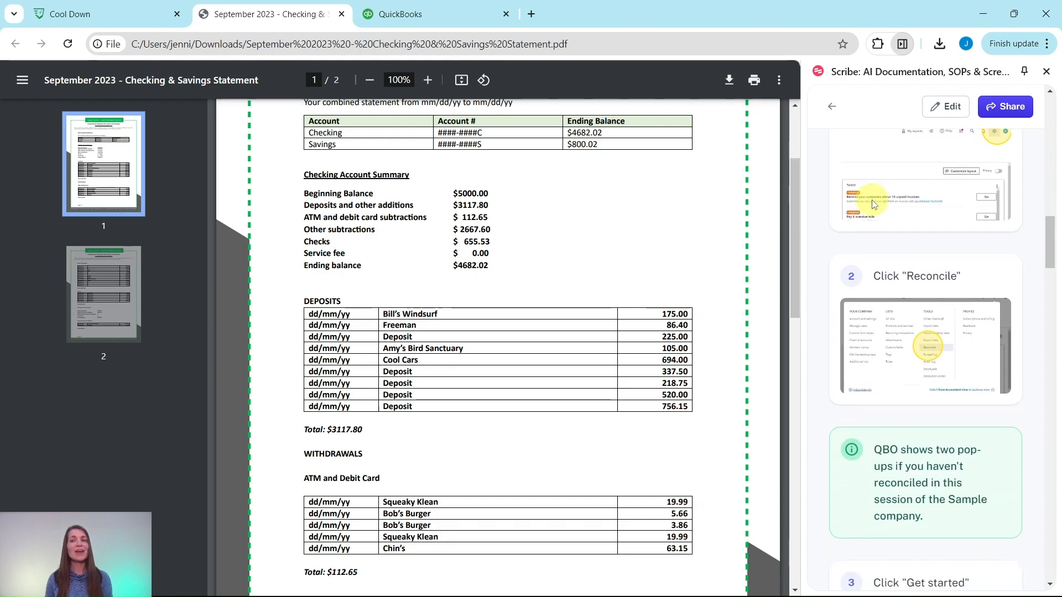
scroll(880, 205, up, 1)
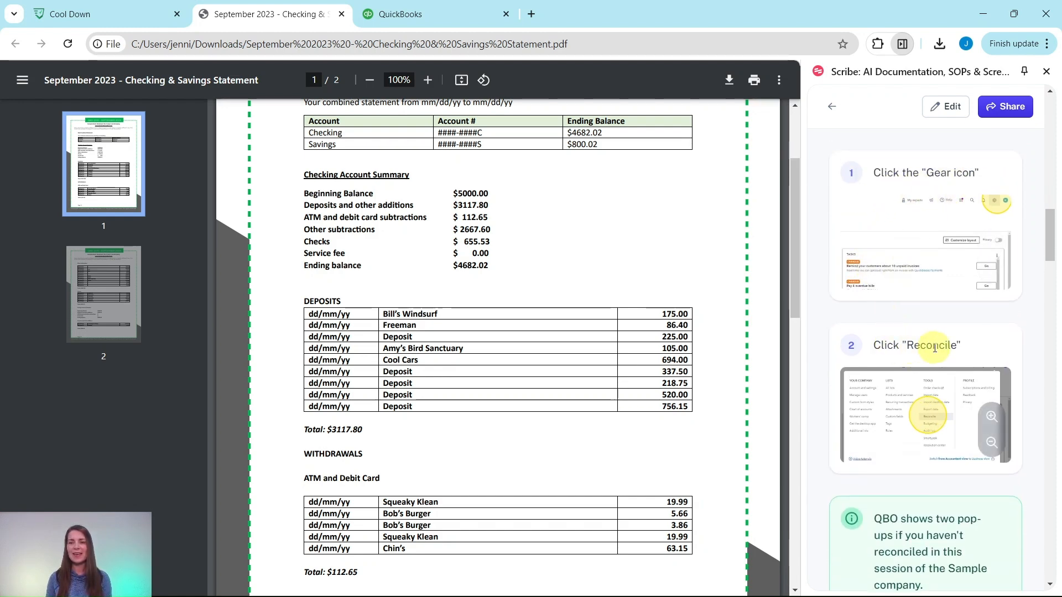
Switch to QuickBooks and open the Reconcile tool
click(431, 18)
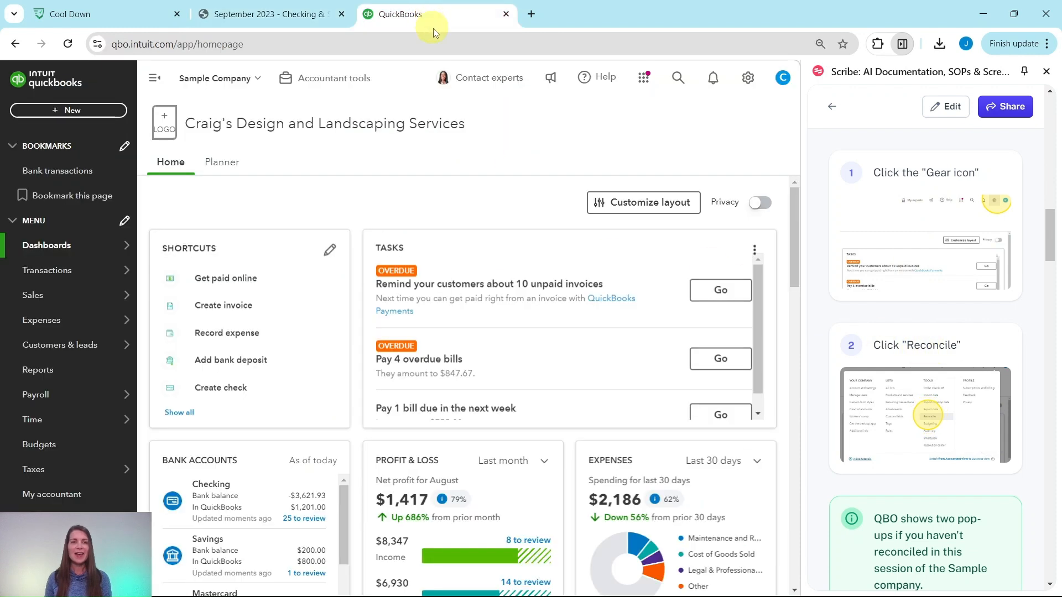
click(749, 80)
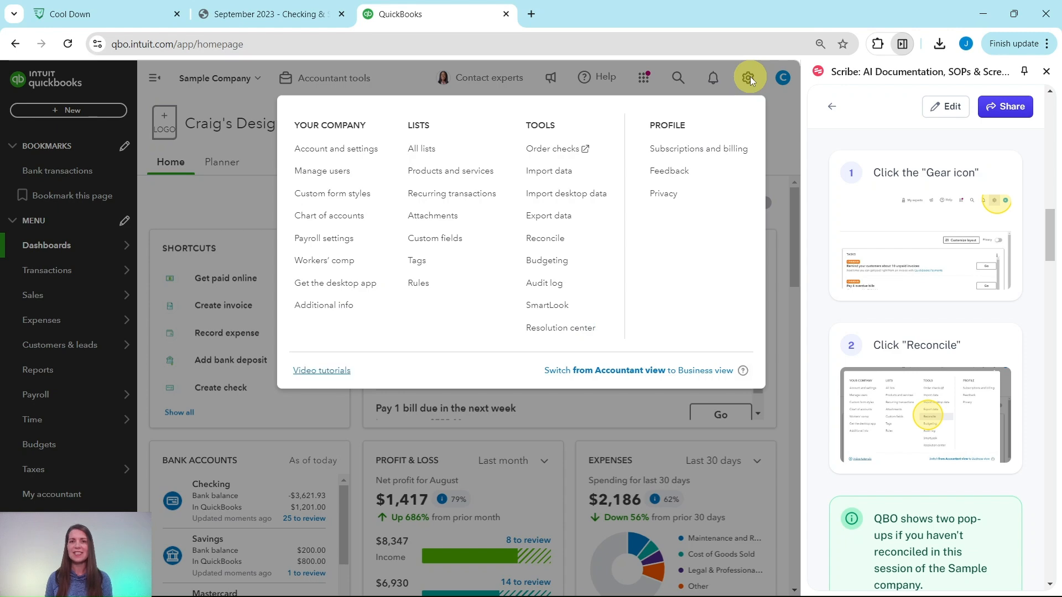
click(542, 244)
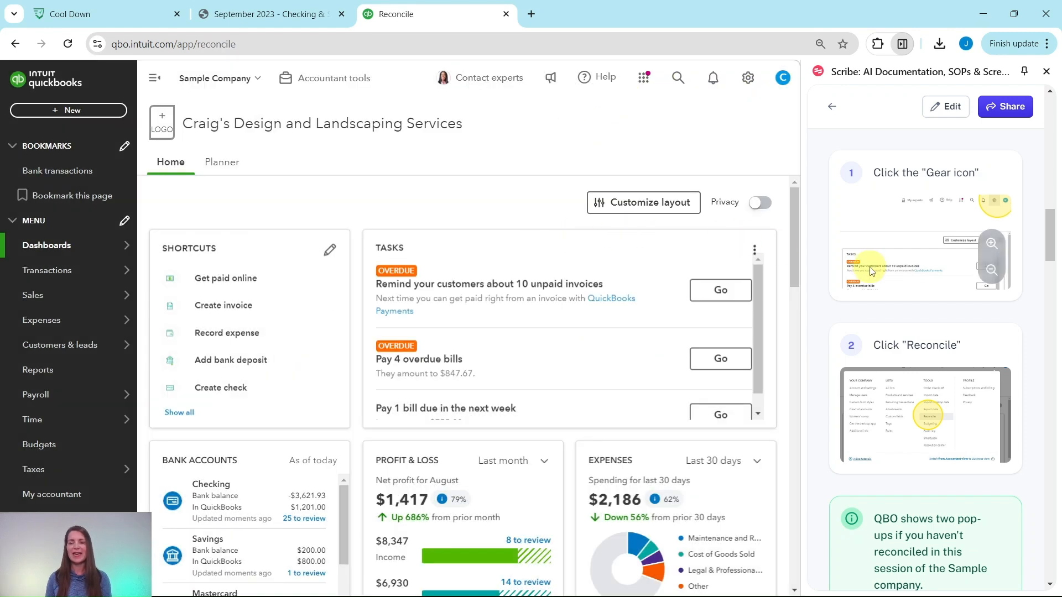
Get started with reconciling and proceed past the "Reconcile like a pro" introduction to the Checking account's reconciliation setup
scroll(876, 260, down, 3)
scroll(872, 263, down, 3)
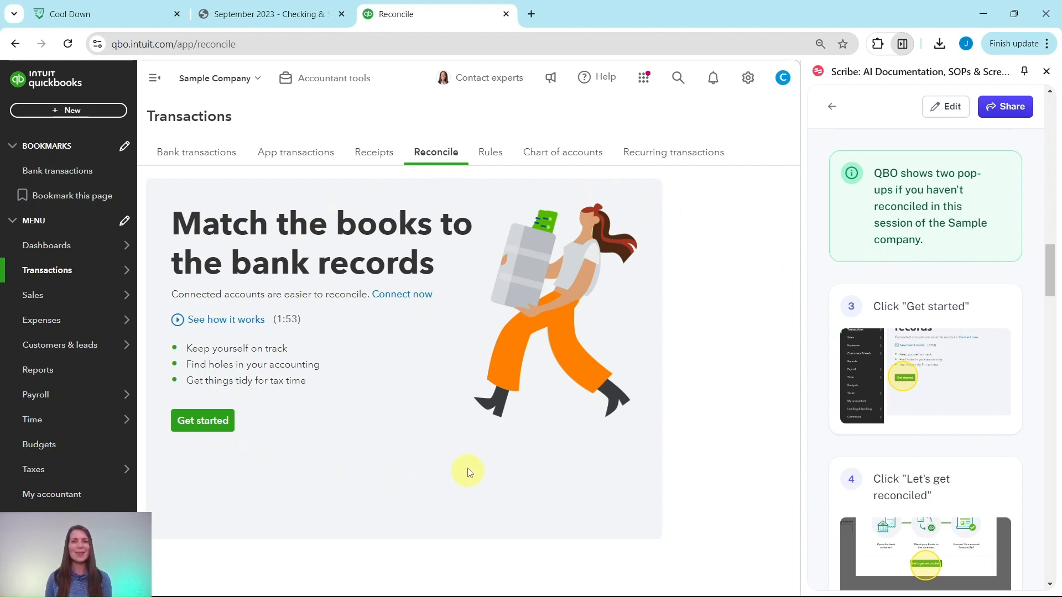
click(204, 423)
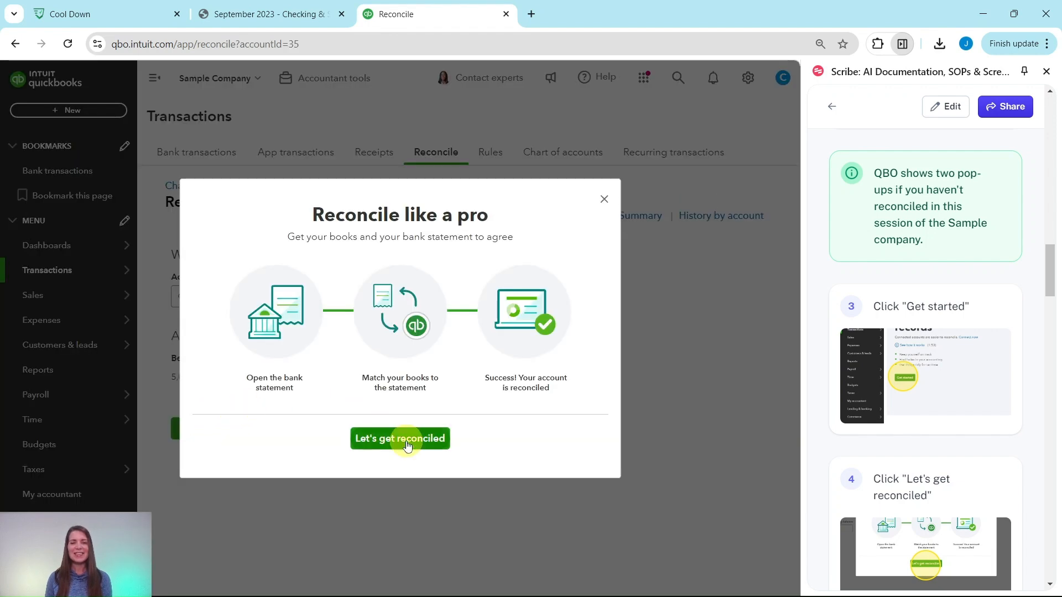
click(407, 445)
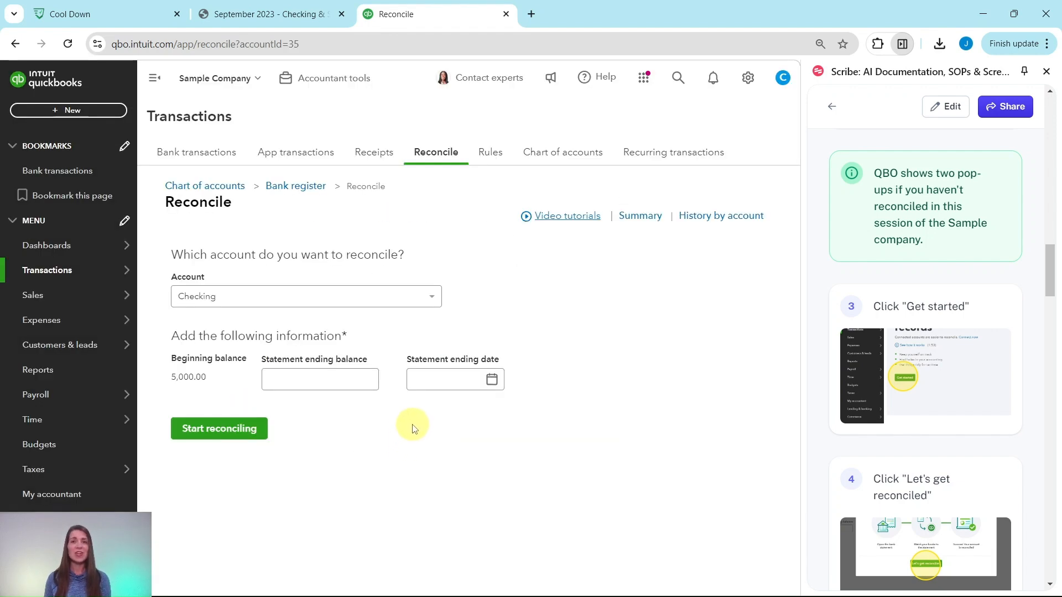
Look up the Checking ending balance on the September 2023 statement and enter 4682.02 as the statement ending balance in QuickBooks
mouse_move(939, 374)
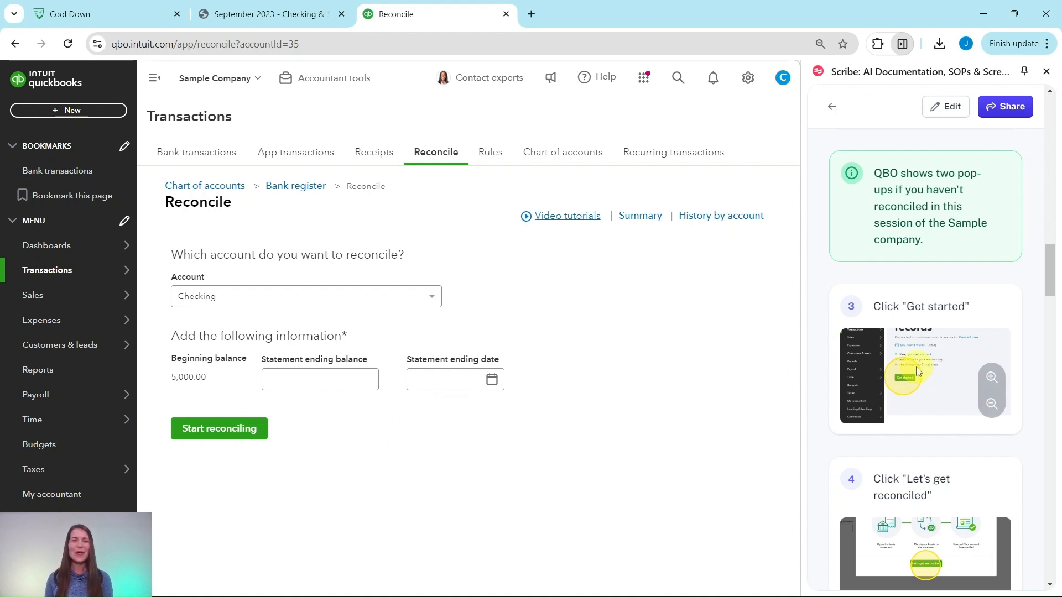
scroll(901, 349, down, 3)
scroll(900, 348, down, 4)
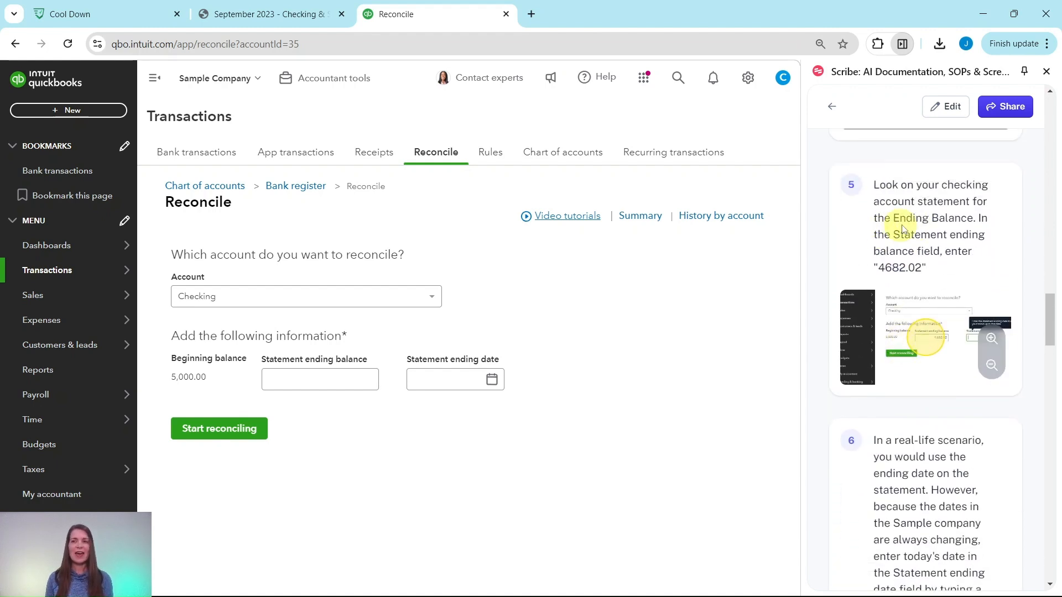
click(282, 24)
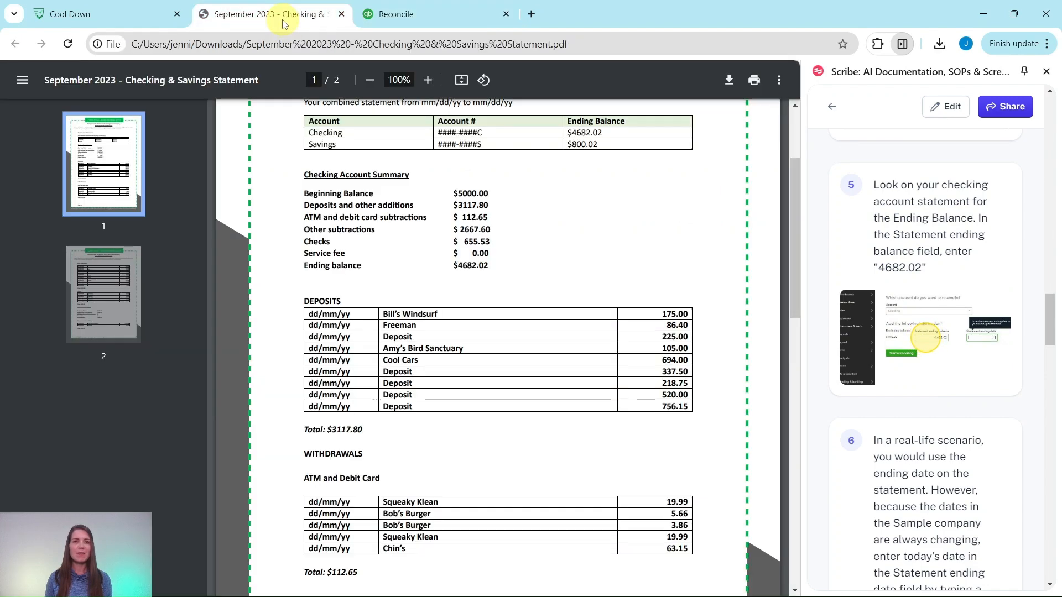
scroll(625, 270, up, 1)
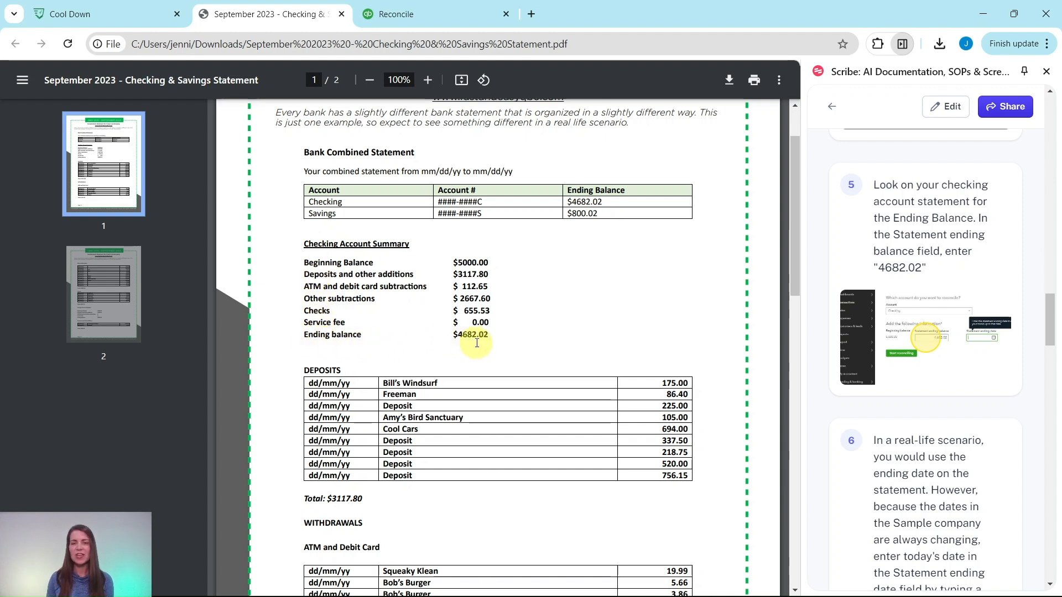
click(399, 14)
click(332, 376)
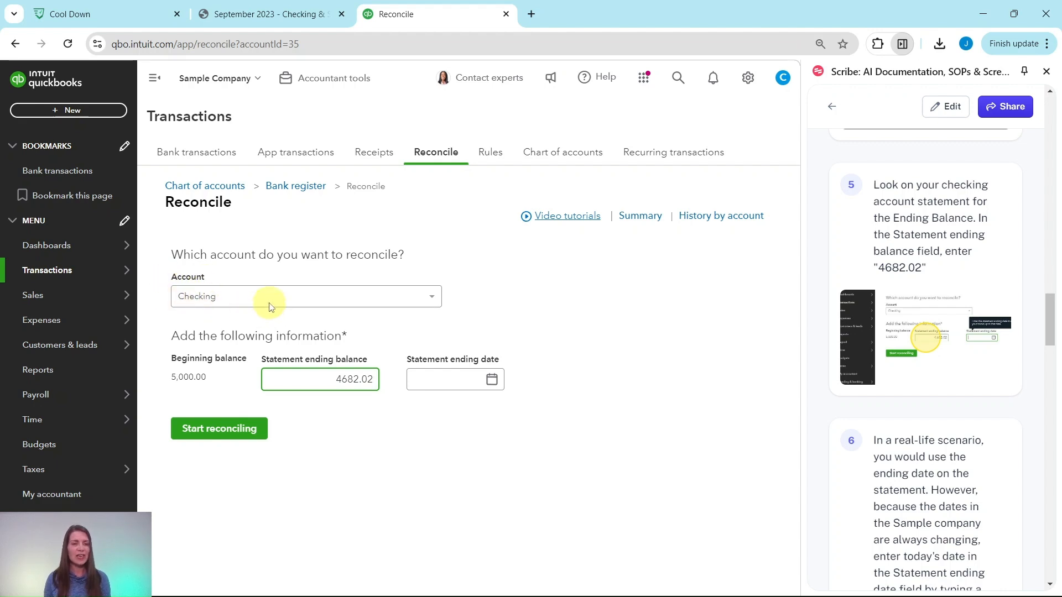
Read the guide's date instructions, check the statement, and set the statement ending date to today's date, 09/26/2024
scroll(897, 345, down, 2)
scroll(897, 345, down, 2)
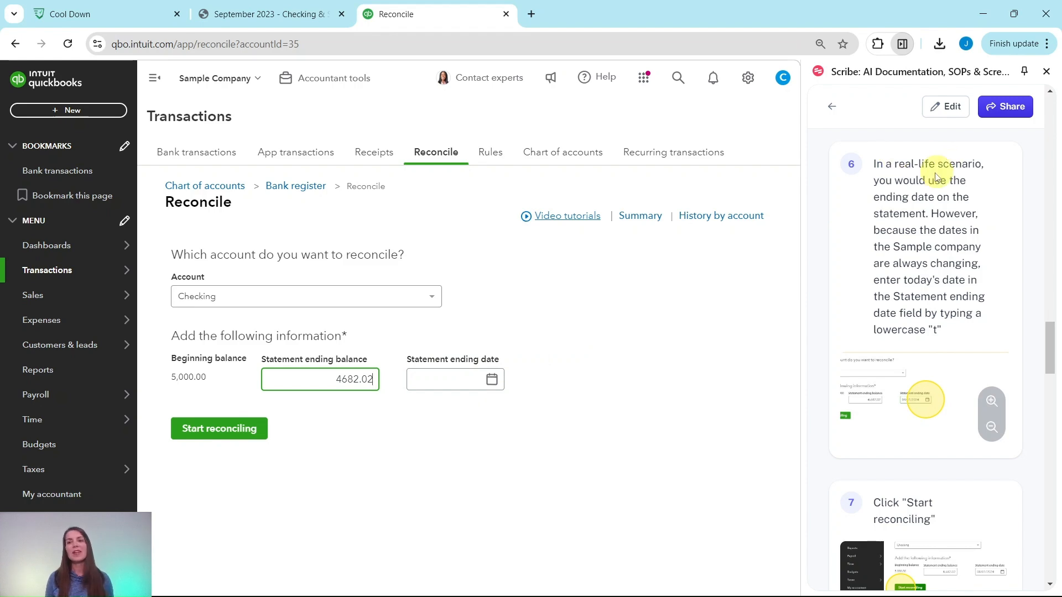
click(246, 14)
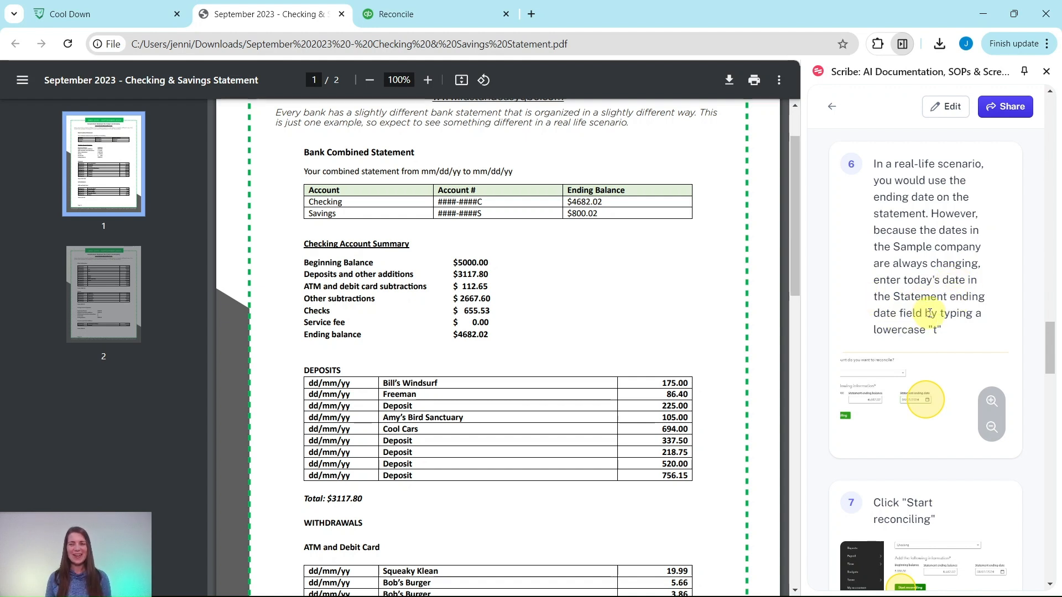
click(452, 23)
click(440, 381)
key(t)
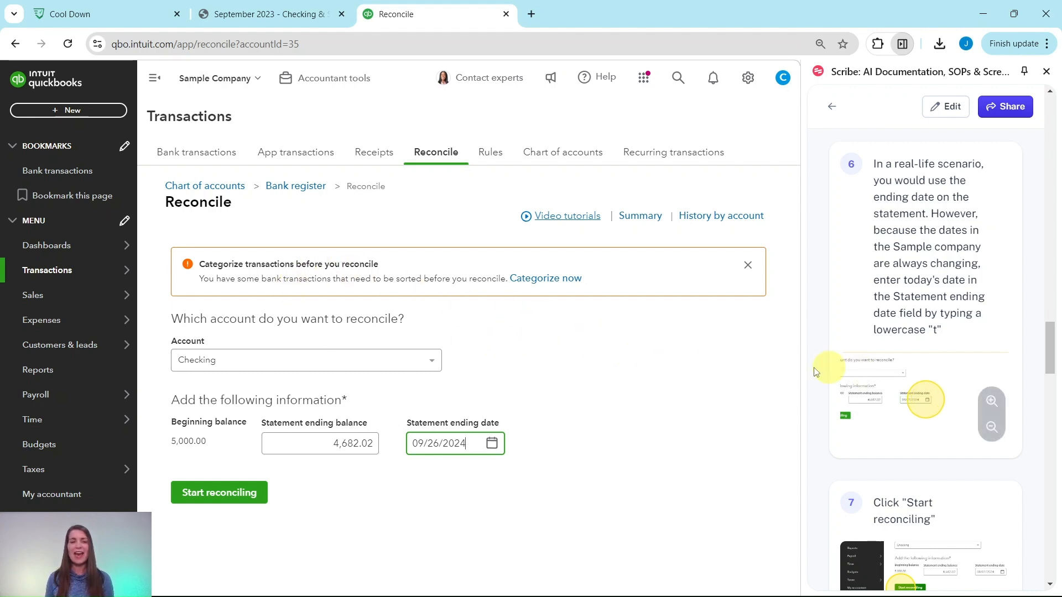
Start reconciling the Checking account and dismiss the two pop-up tips about reviewing transactions
scroll(885, 398, down, 5)
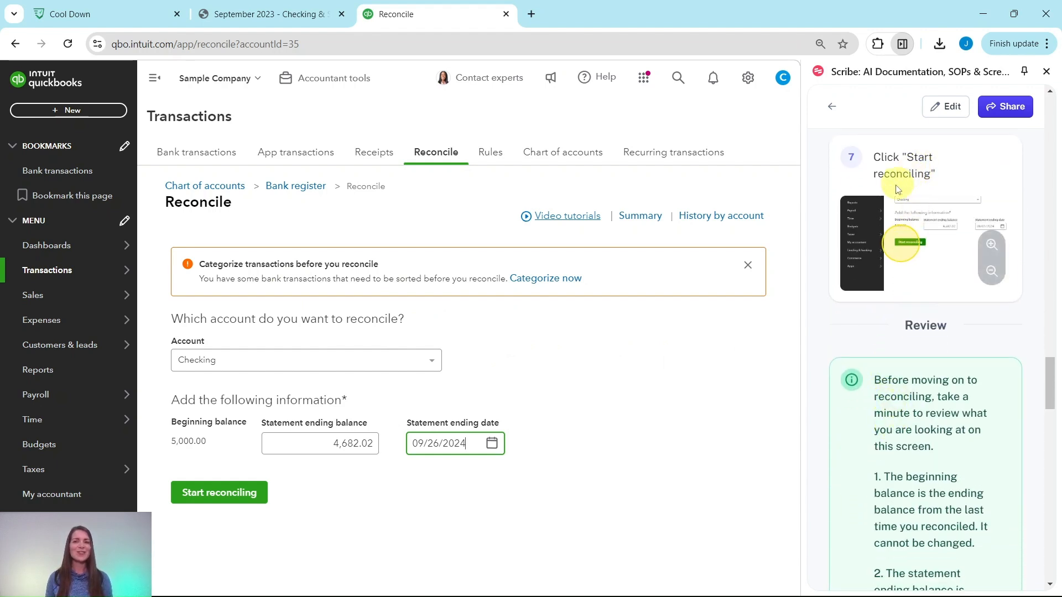
click(209, 500)
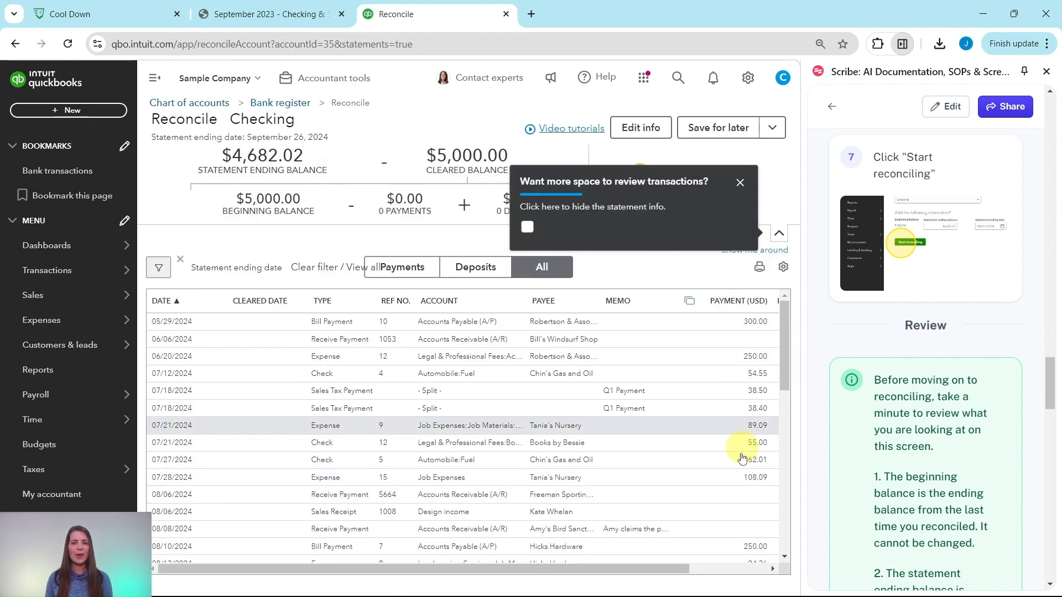
click(738, 184)
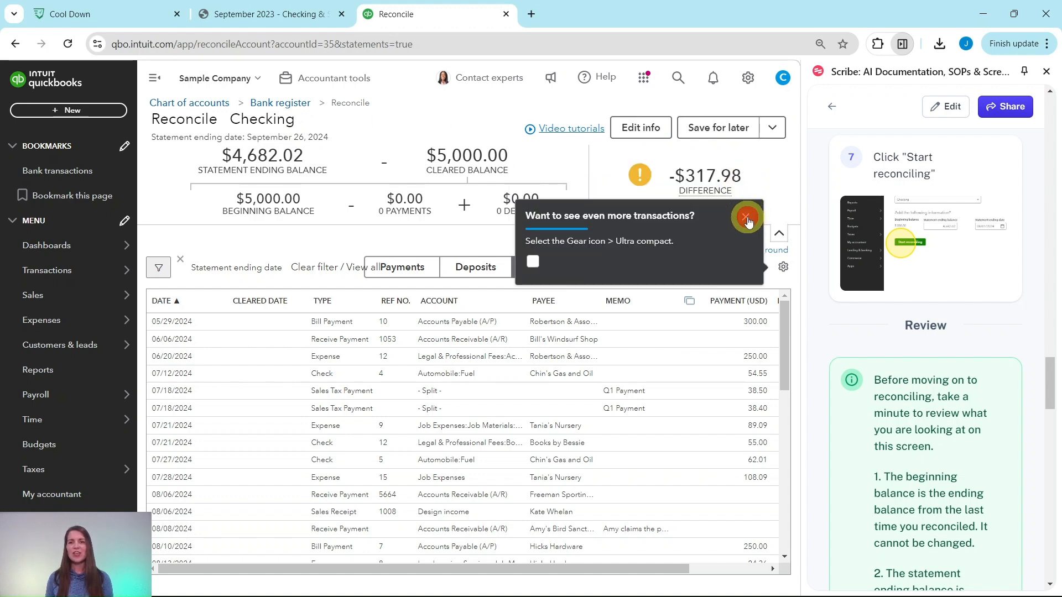
click(746, 215)
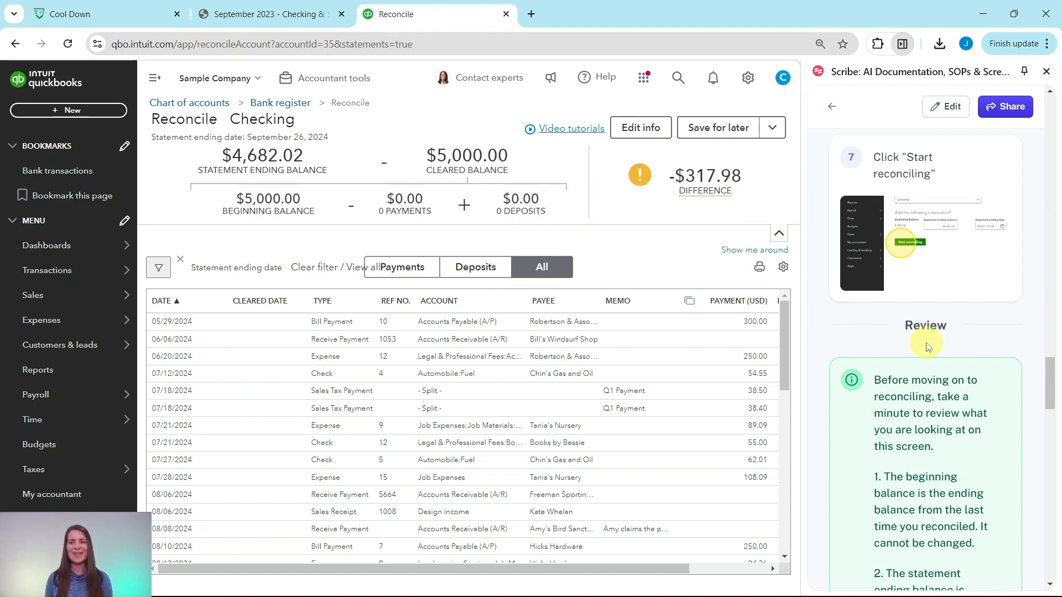
Read the guide's Review notes 1 to 5 against the Checking reconciliation's balances, edit option and transaction selection circles
scroll(929, 321, down, 1)
scroll(929, 321, down, 1)
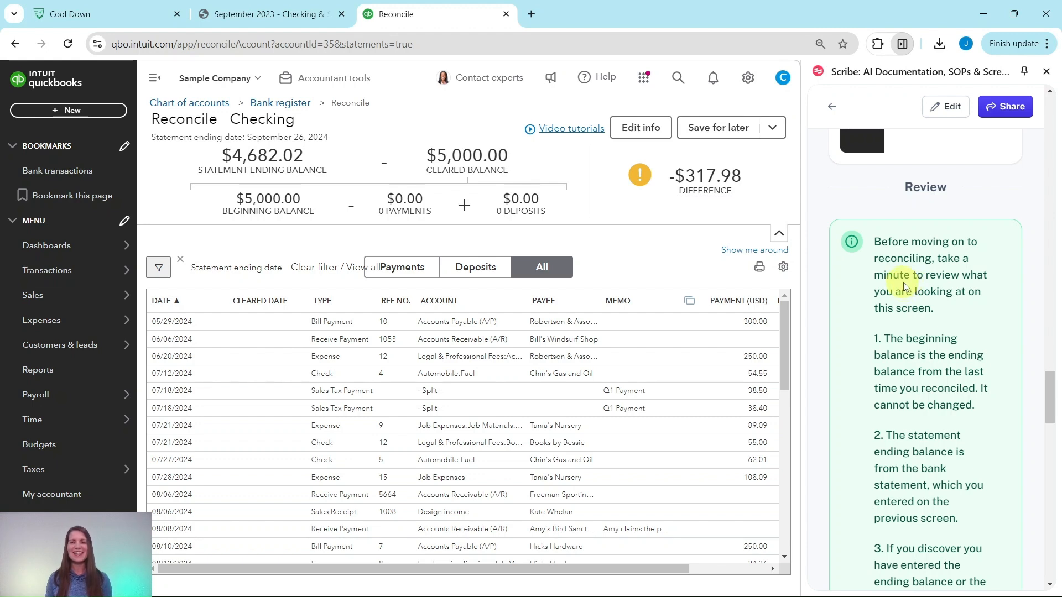
scroll(910, 287, down, 2)
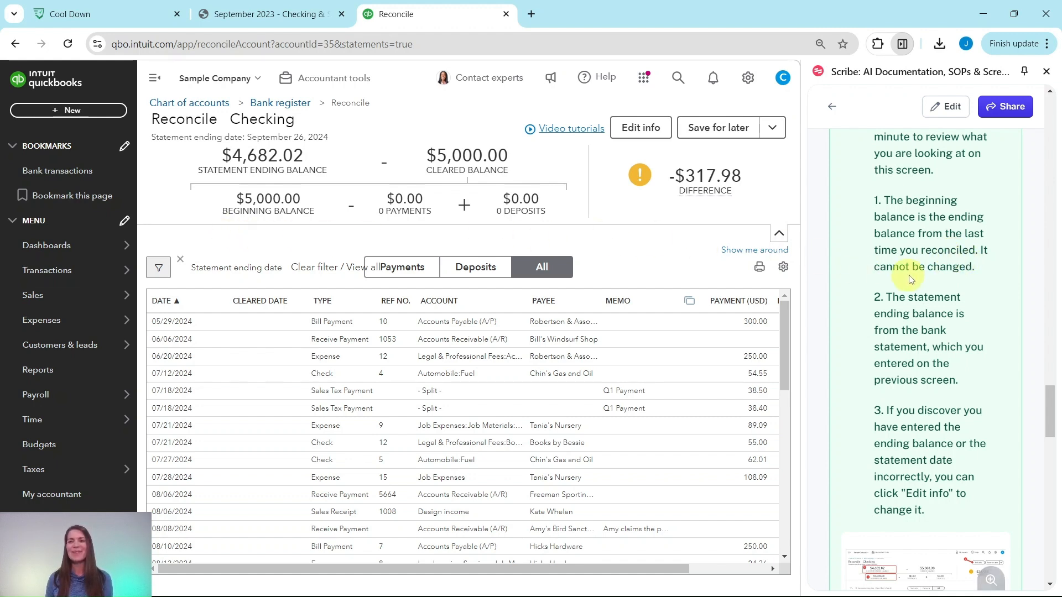
scroll(894, 279, down, 1)
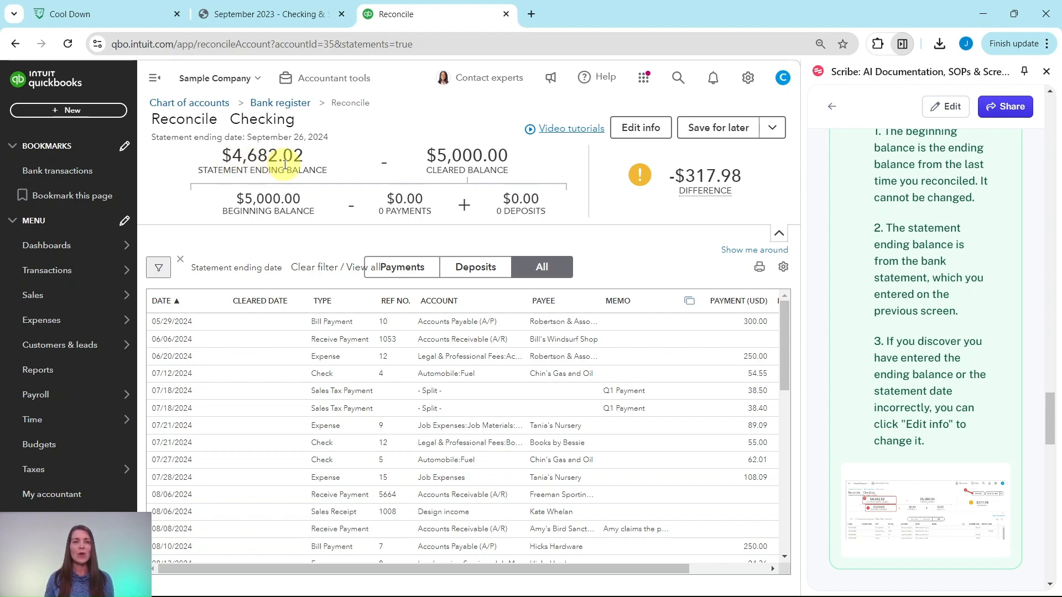
scroll(928, 306, down, 3)
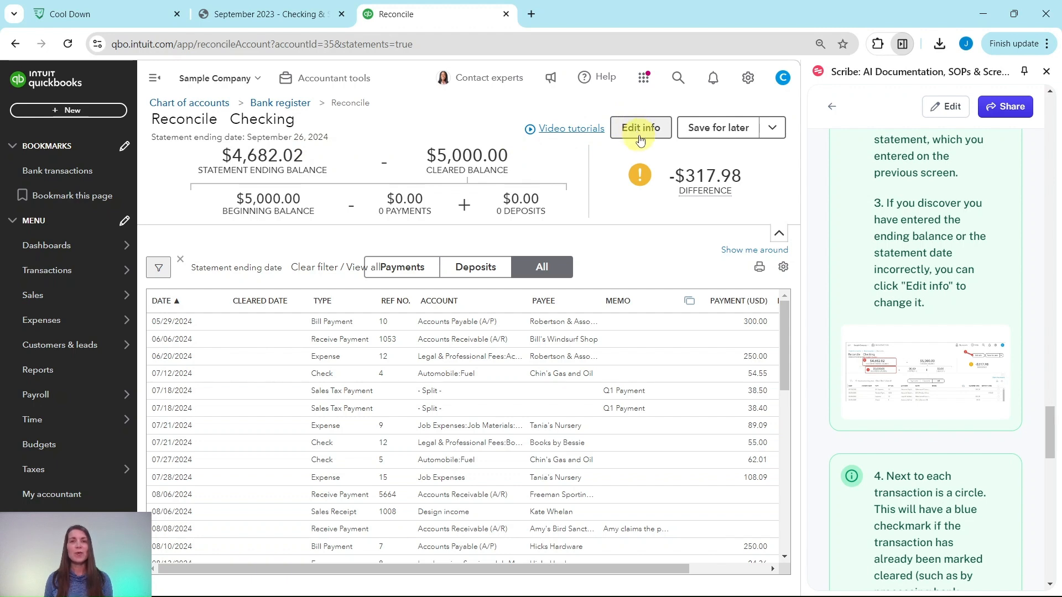
scroll(896, 233, down, 5)
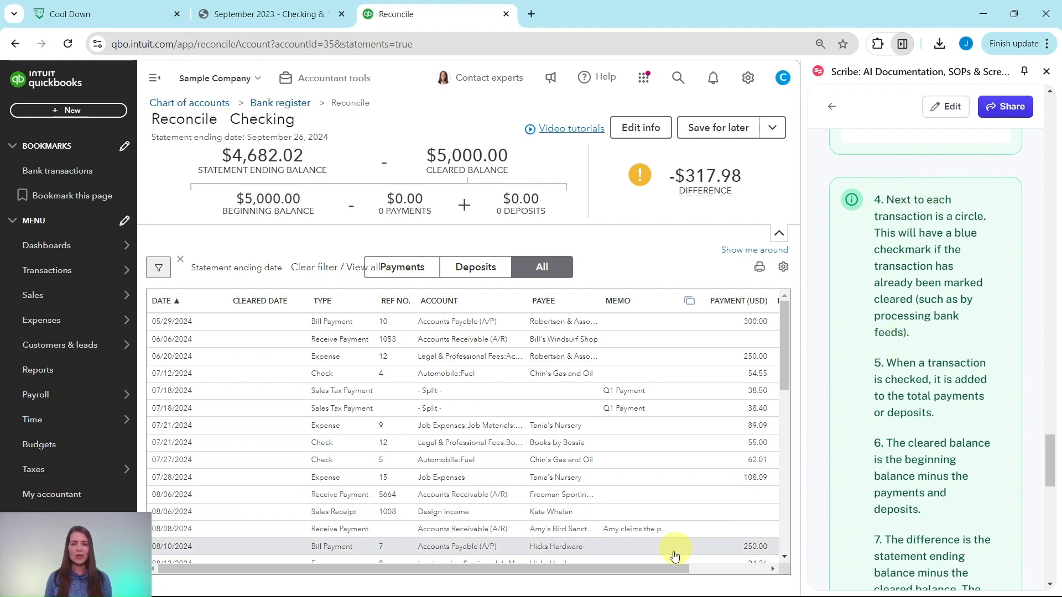
drag(662, 571, 741, 570)
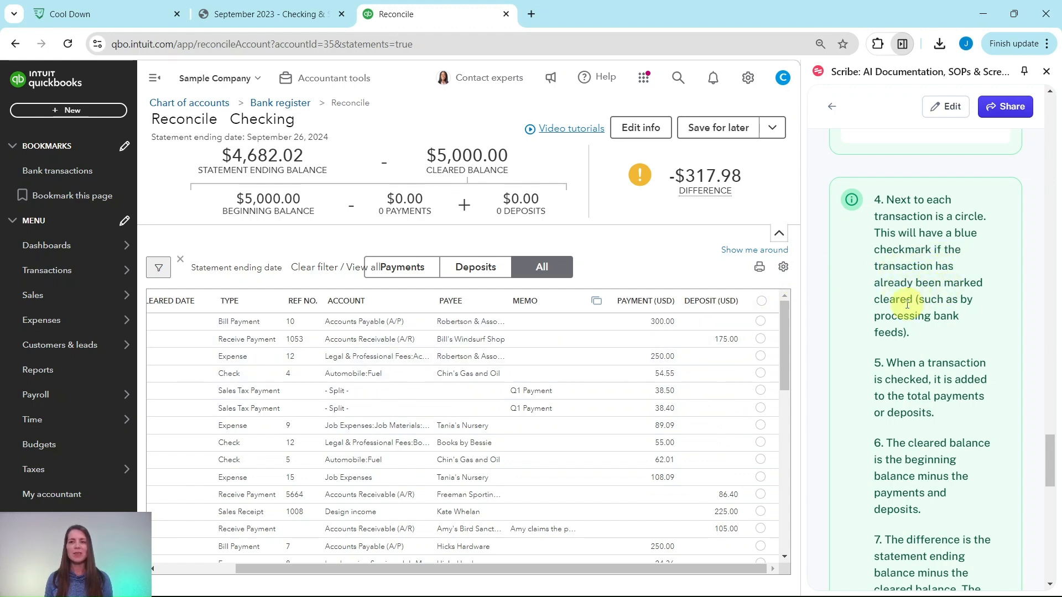
scroll(906, 310, down, 3)
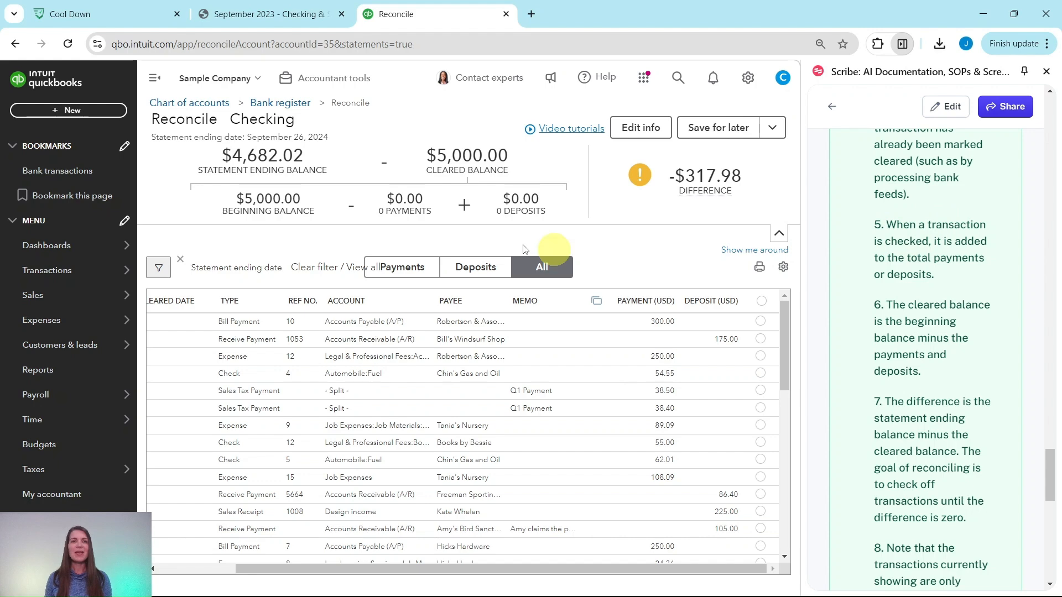
Look over the statement's deposits, and try marking the 300.00 bill payment as cleared before unmarking it
click(286, 13)
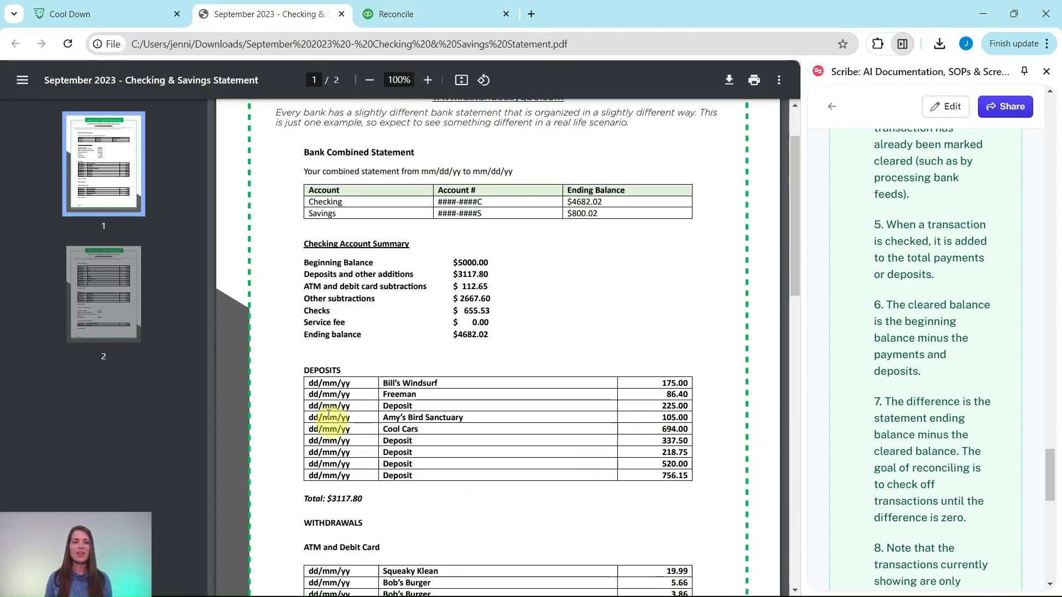
click(436, 15)
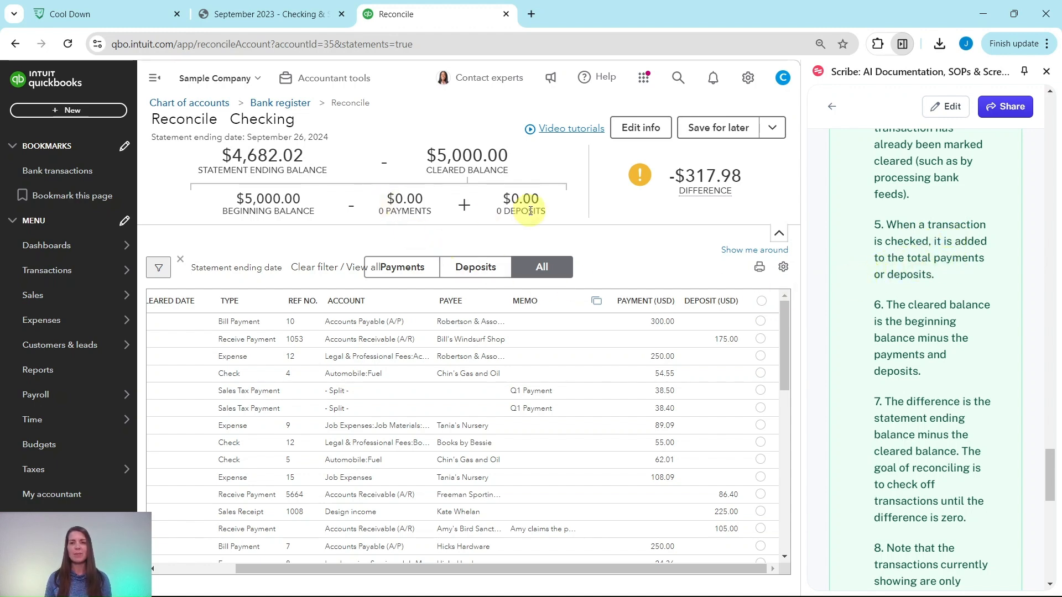
click(761, 323)
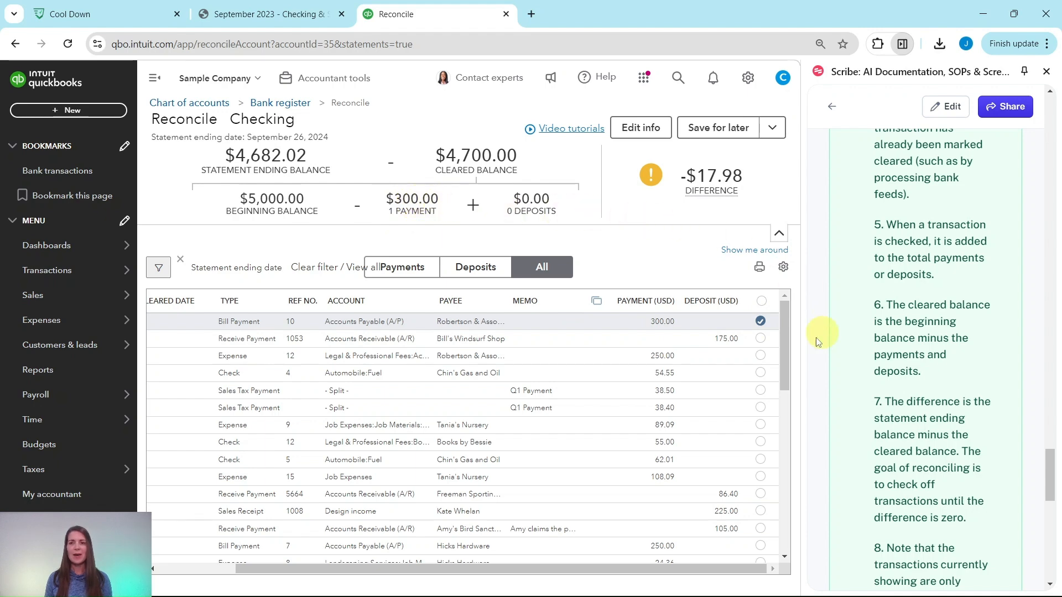
click(761, 323)
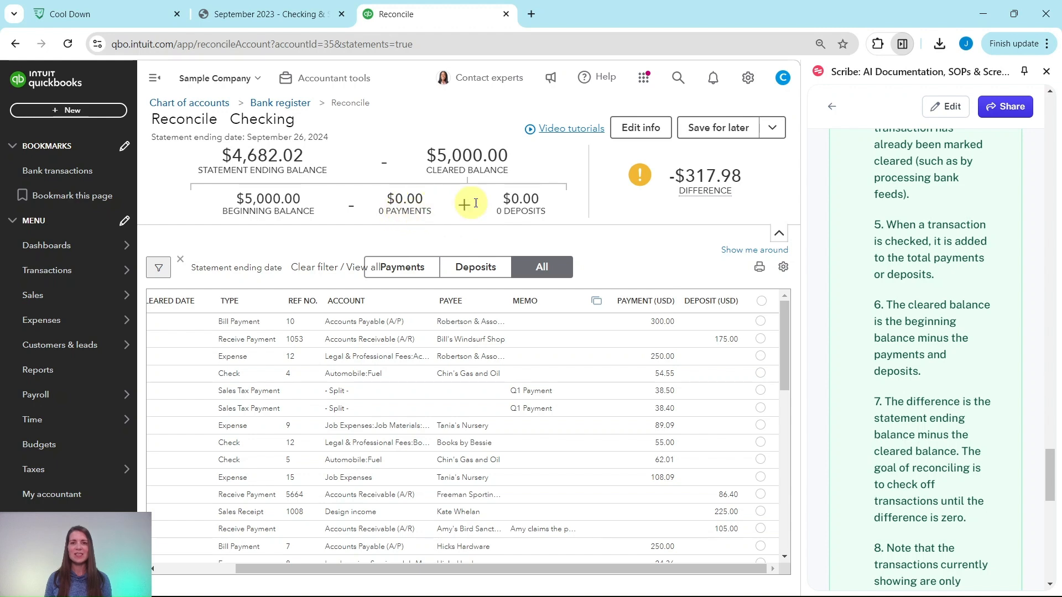
Read the guide's Review notes 6 to 8 and compare the statement with the reconciliation's balances, difference and transaction dates
scroll(878, 294, down, 4)
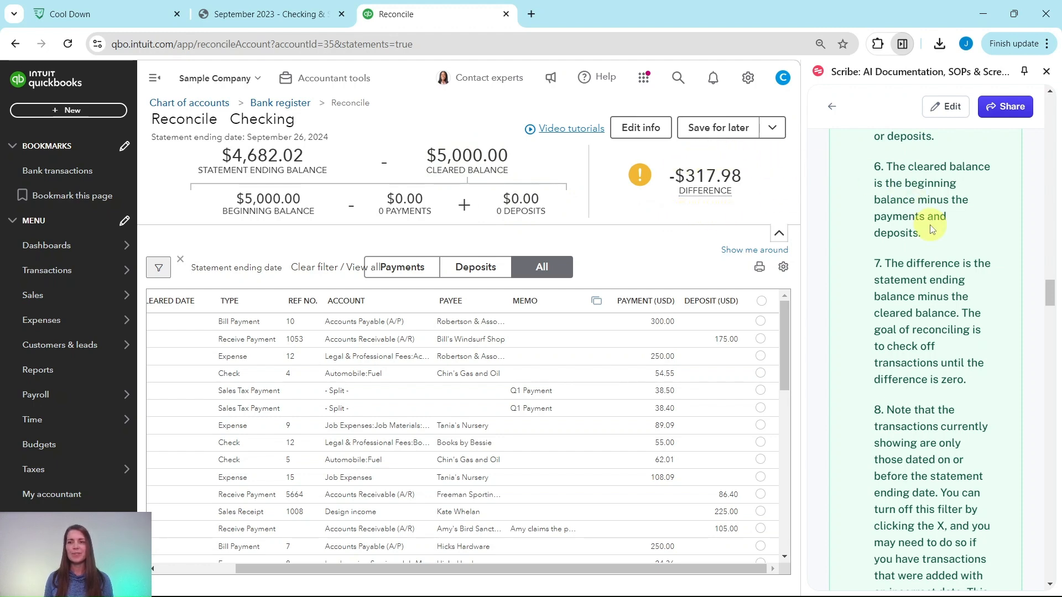
scroll(942, 218, down, 1)
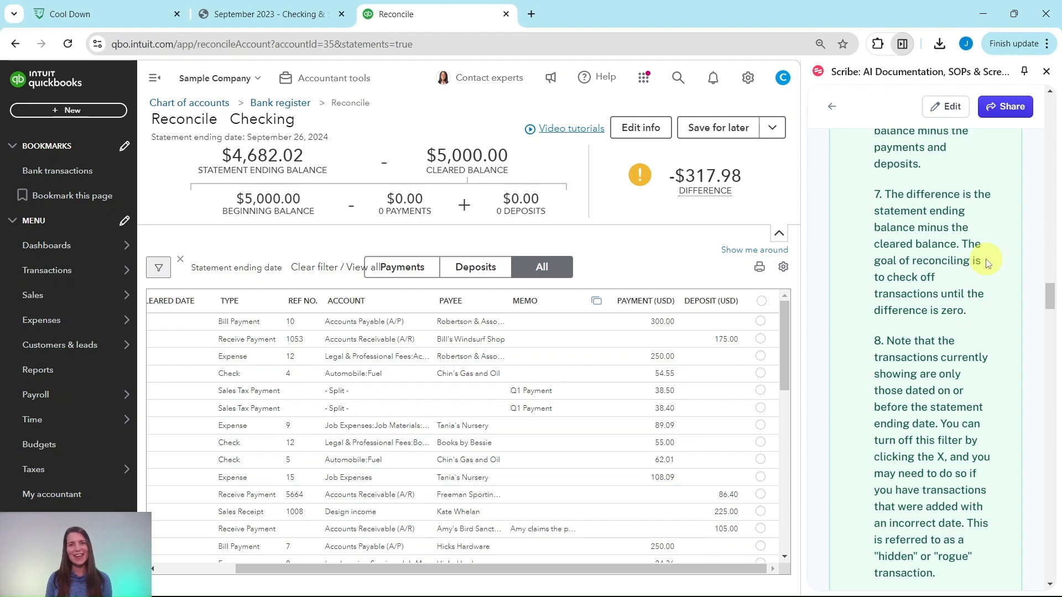
scroll(983, 258, down, 3)
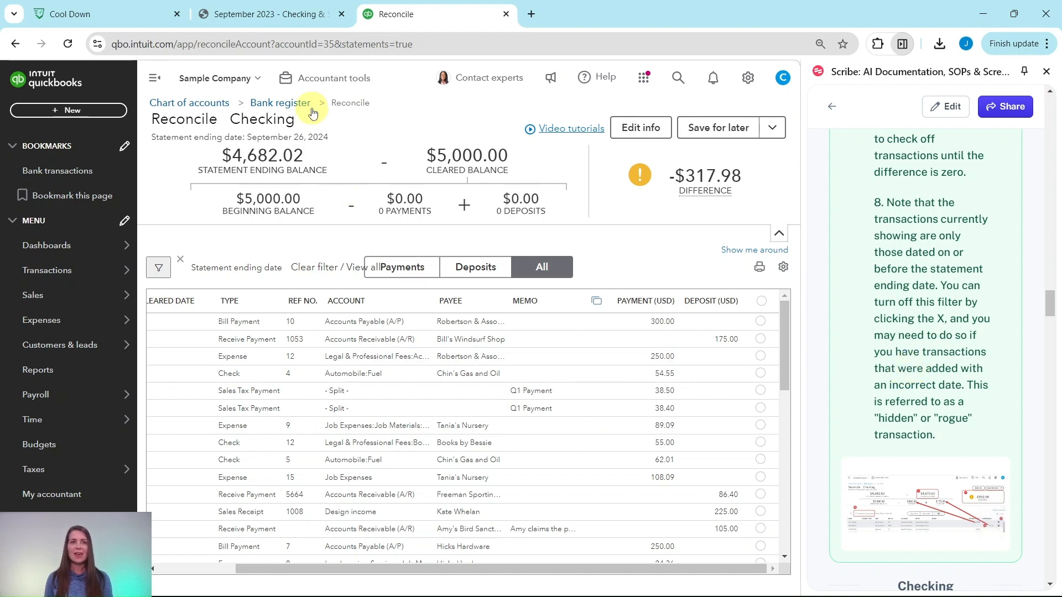
click(268, 15)
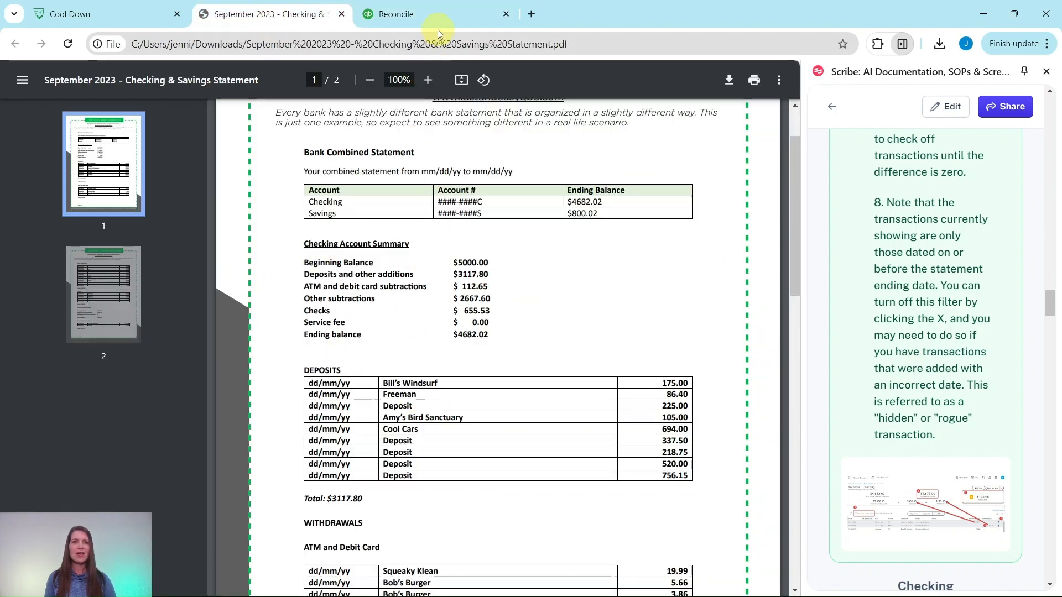
click(439, 15)
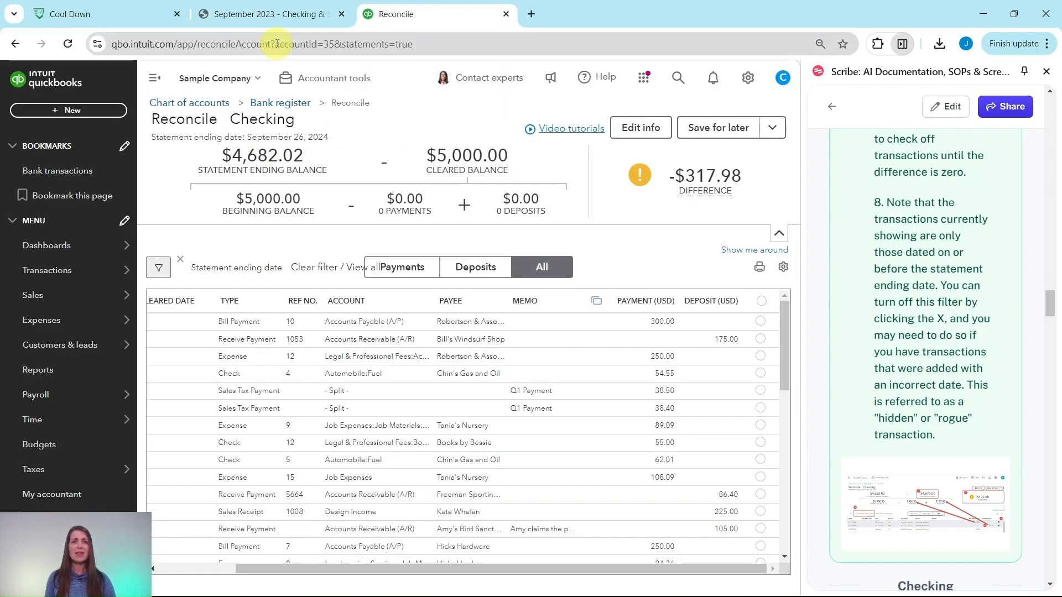
drag(500, 568, 356, 568)
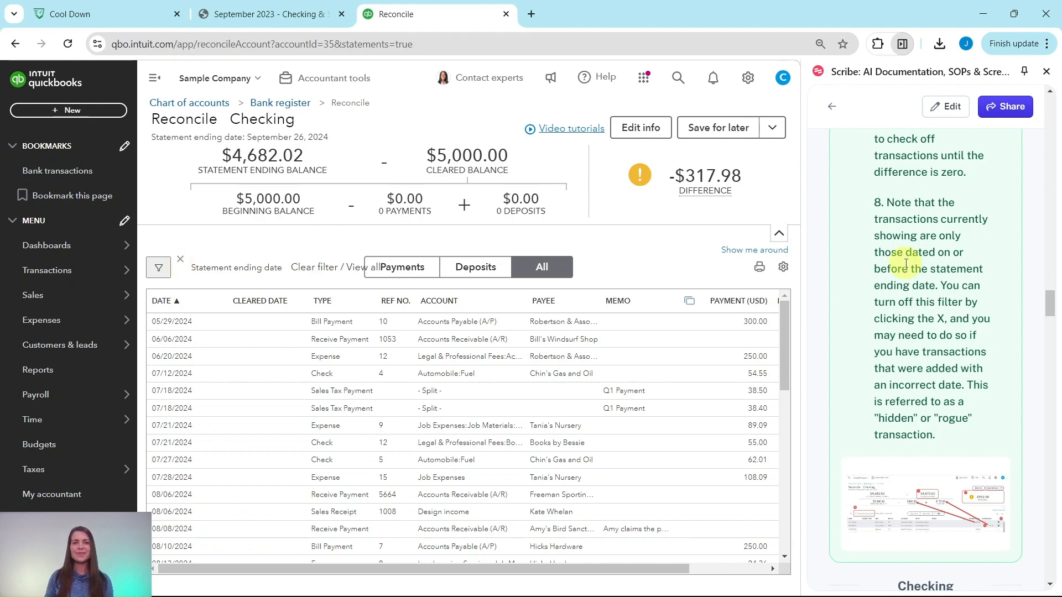
Follow the guide's Checking Deposits section to show only deposits, with their amounts and selection circles in view, and read instruction 9
scroll(918, 299, down, 6)
scroll(880, 298, down, 3)
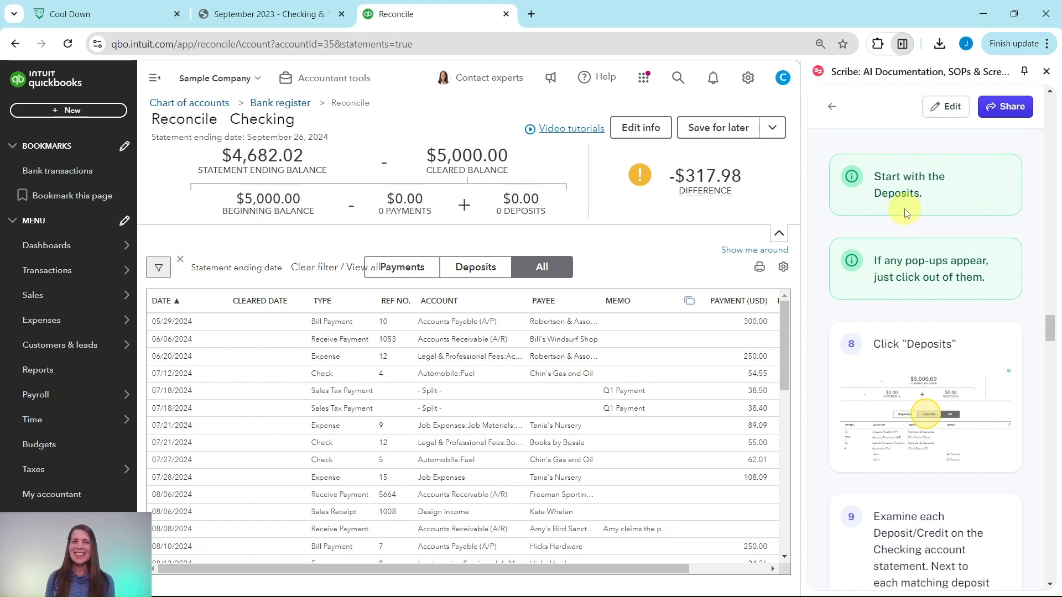
scroll(906, 212, up, 1)
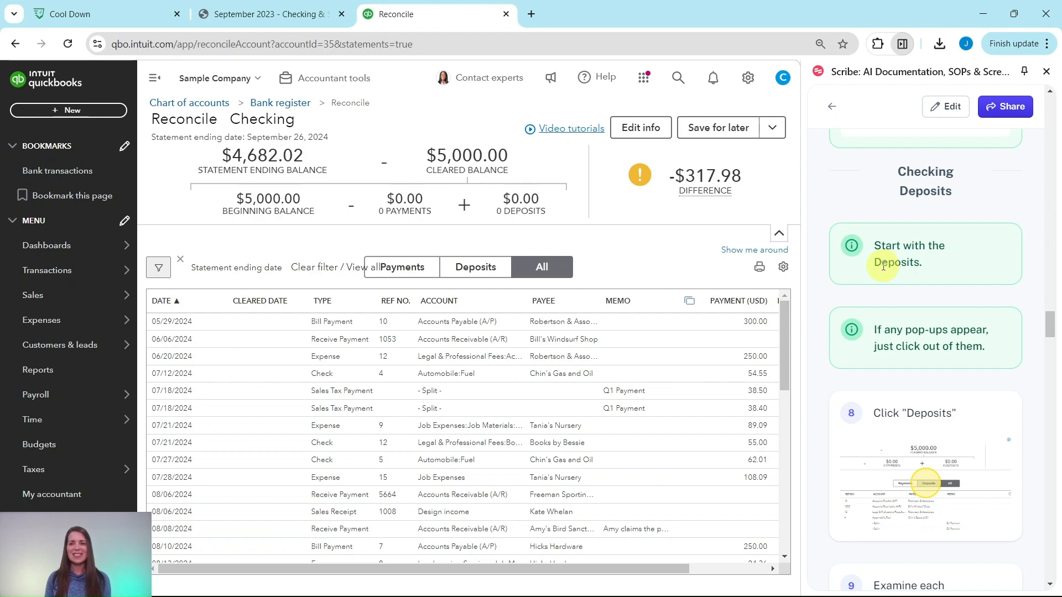
scroll(883, 266, down, 3)
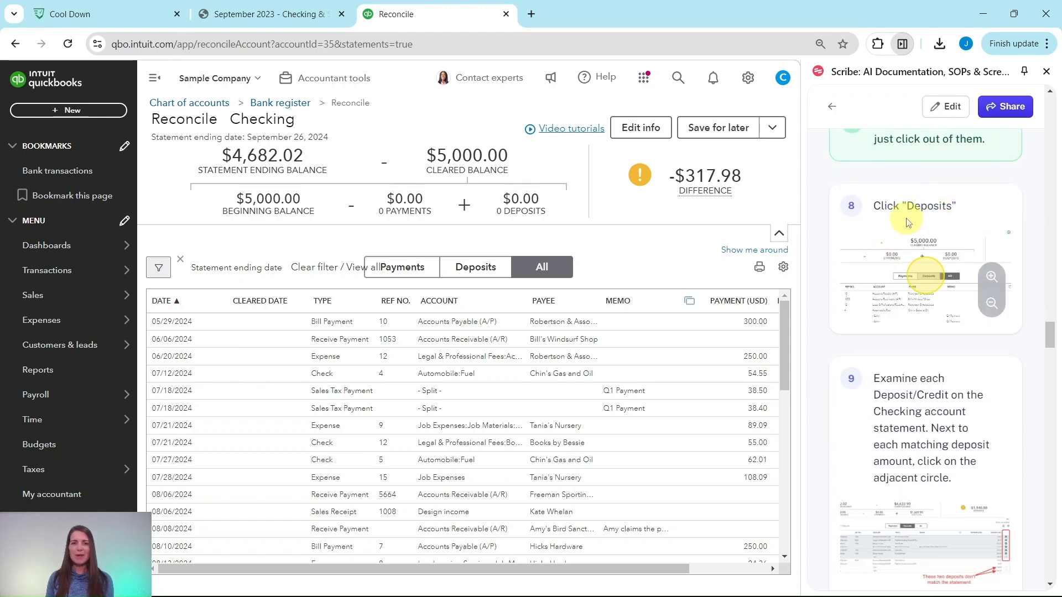
click(476, 269)
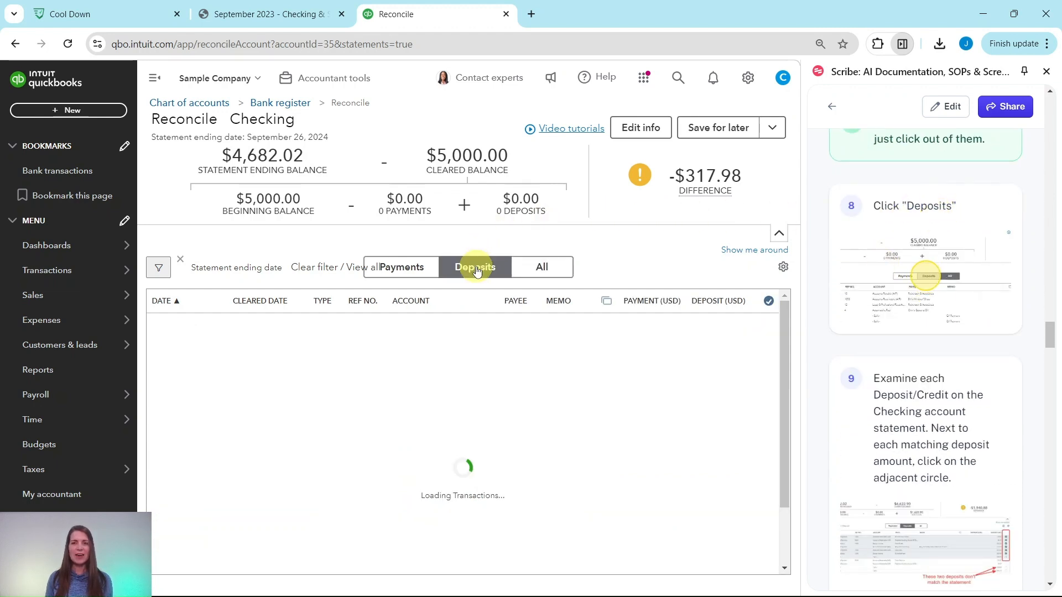
drag(644, 512, 754, 507)
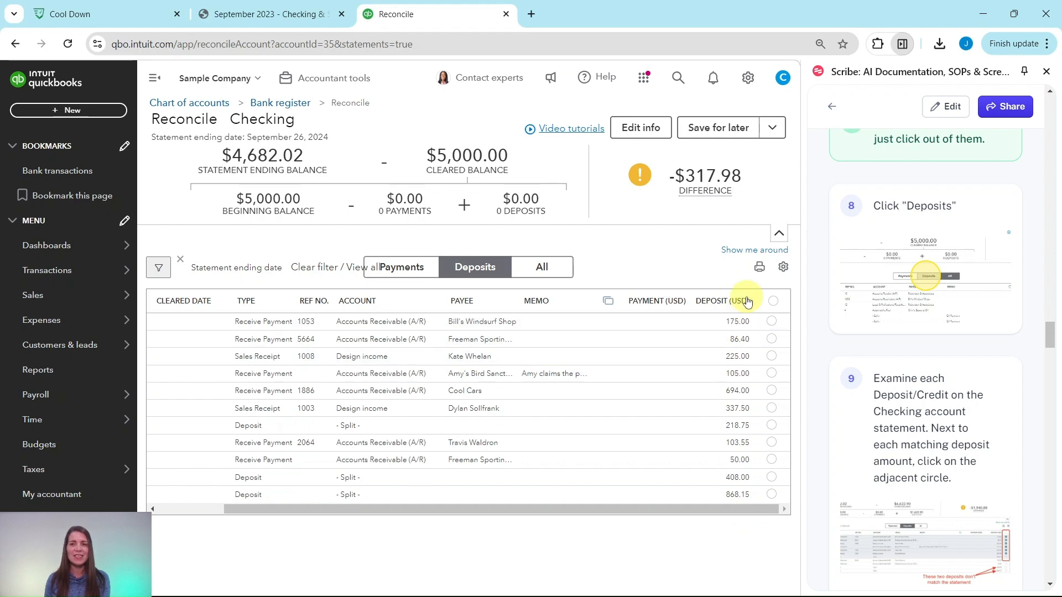
scroll(924, 277, down, 3)
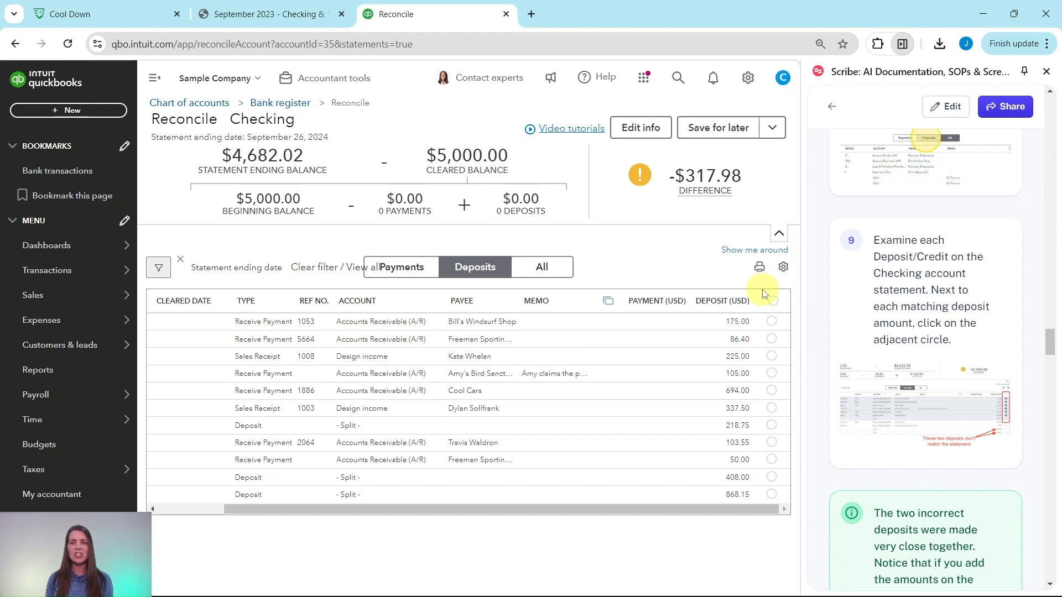
Look over the statement's deposits and withdrawals, and mark the matching 175.00 Bill's Windsurf Shop payment as cleared in the Checking reconciliation
click(270, 14)
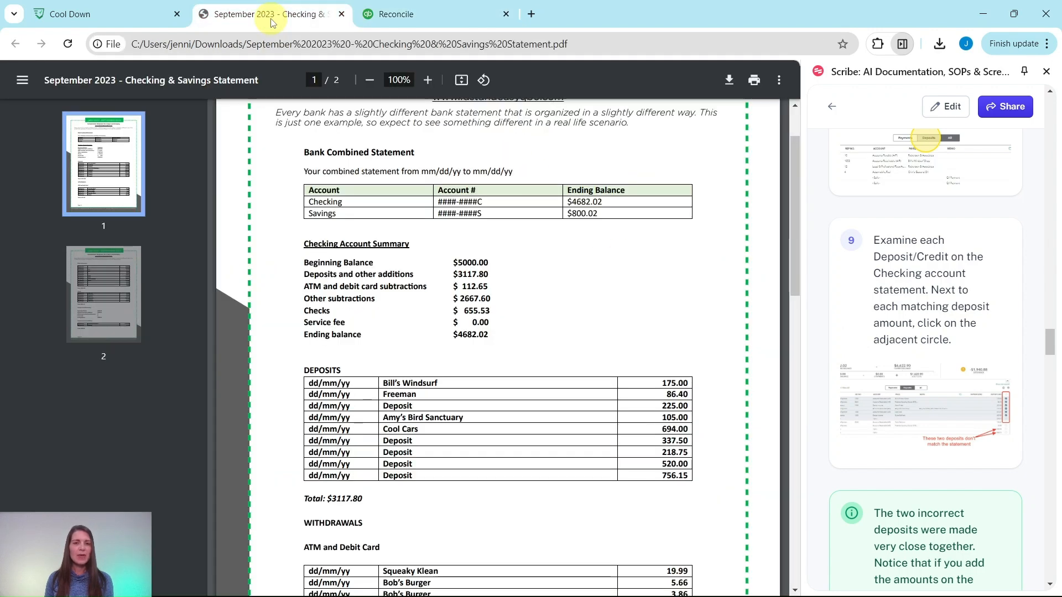
scroll(529, 306, down, 4)
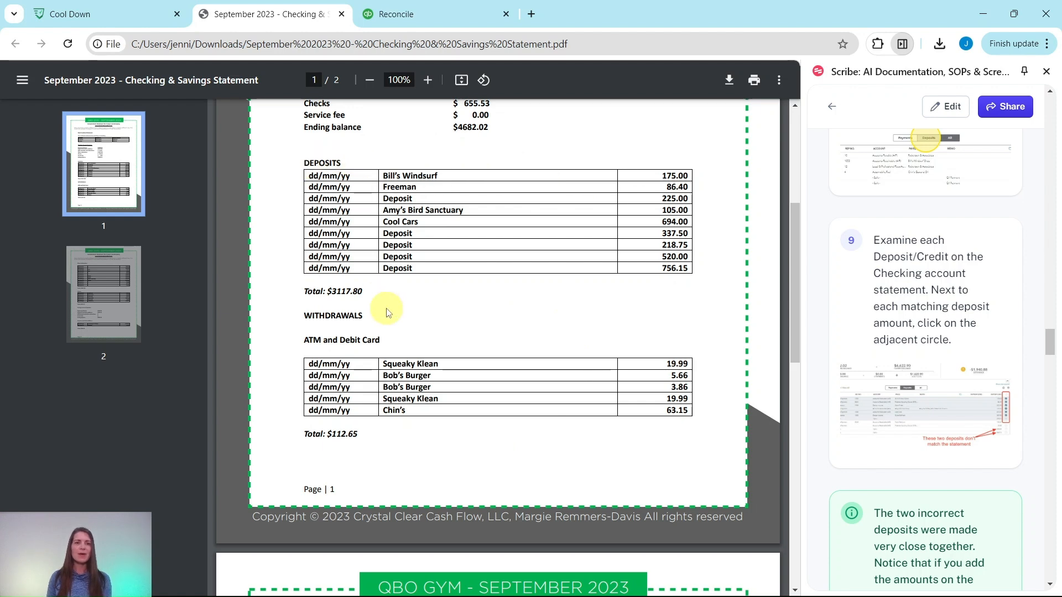
scroll(412, 398, down, 4)
scroll(412, 398, down, 3)
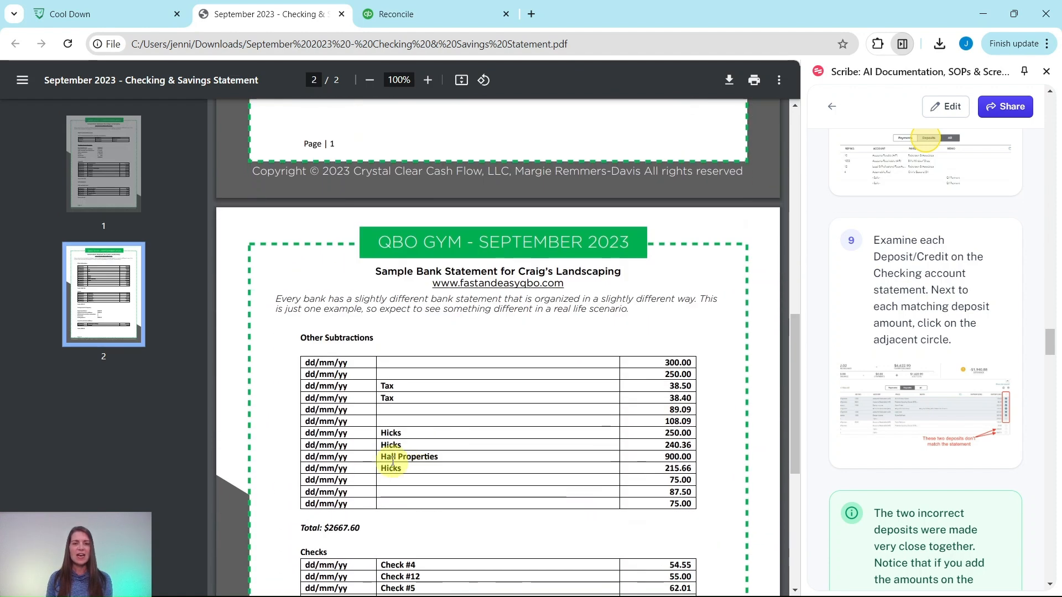
scroll(426, 348, up, 3)
scroll(427, 345, up, 5)
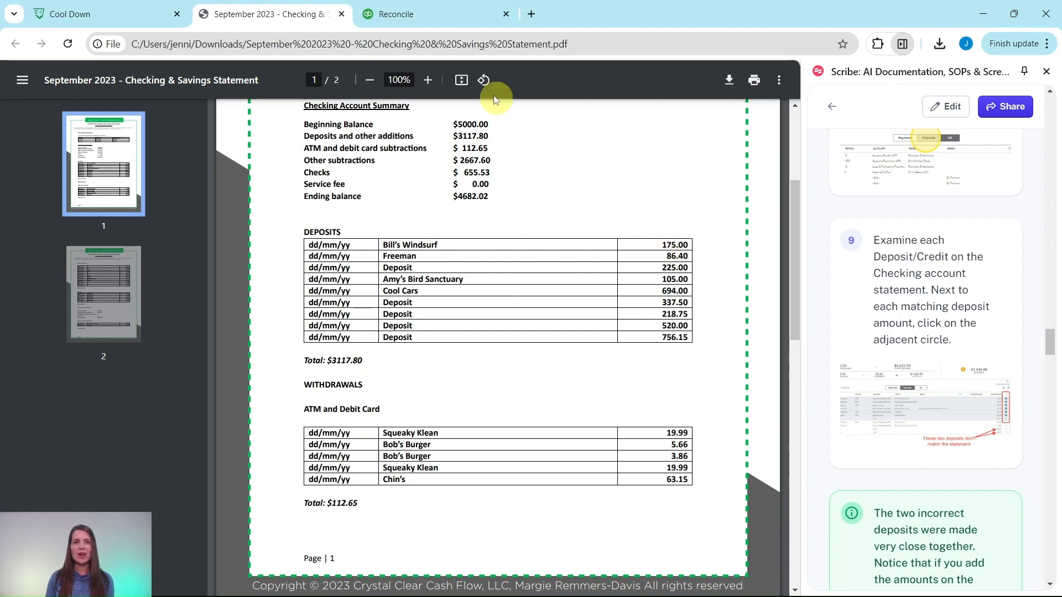
click(441, 23)
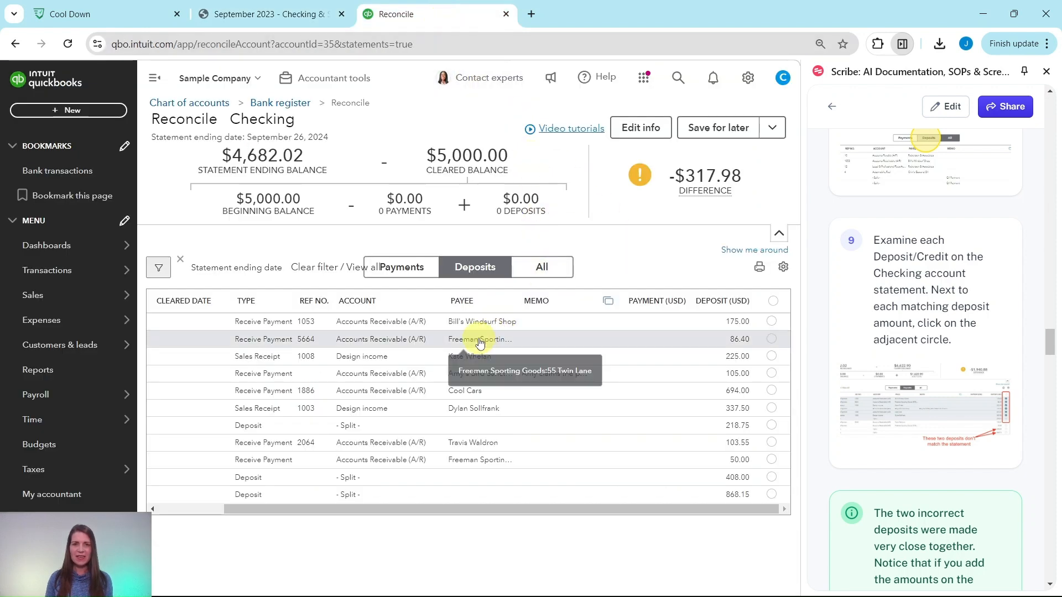
click(771, 324)
Check the statement's following deposits and mark the 86.40 Freeman payment and the 225.00 sales receipt as cleared
click(309, 15)
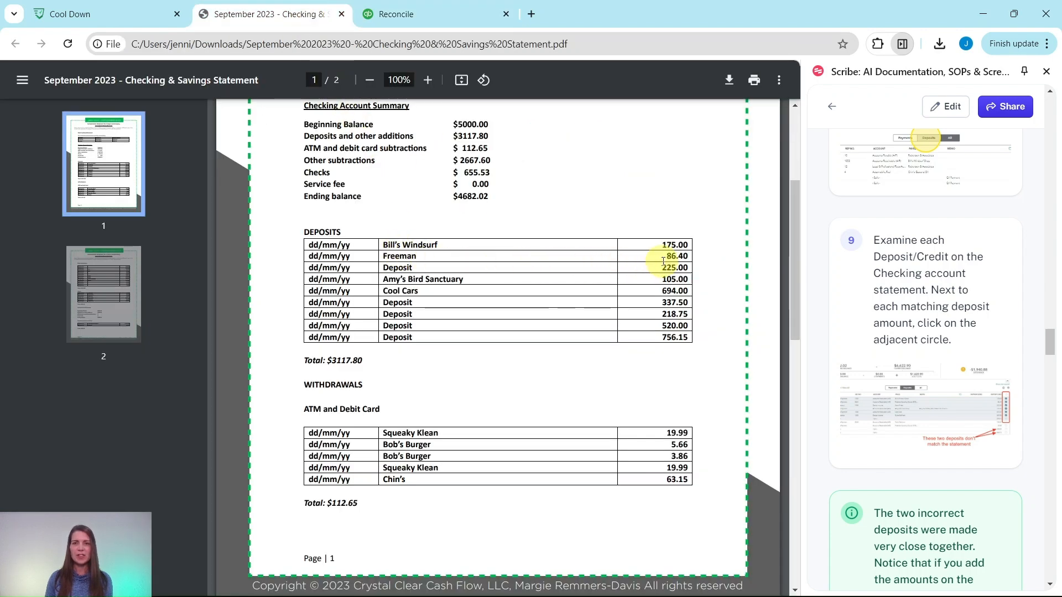
click(433, 13)
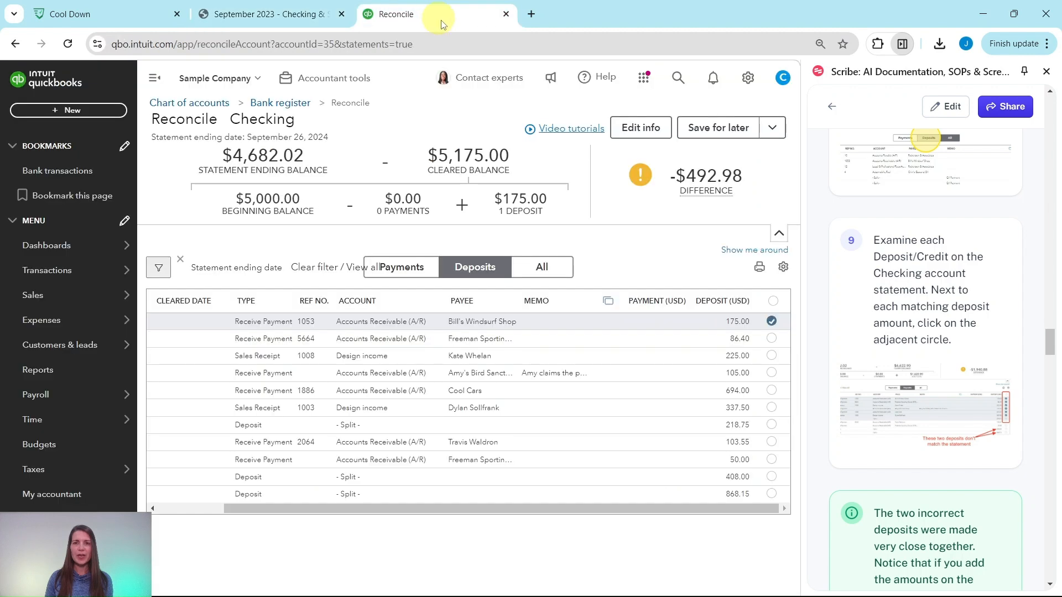
click(771, 338)
click(293, 15)
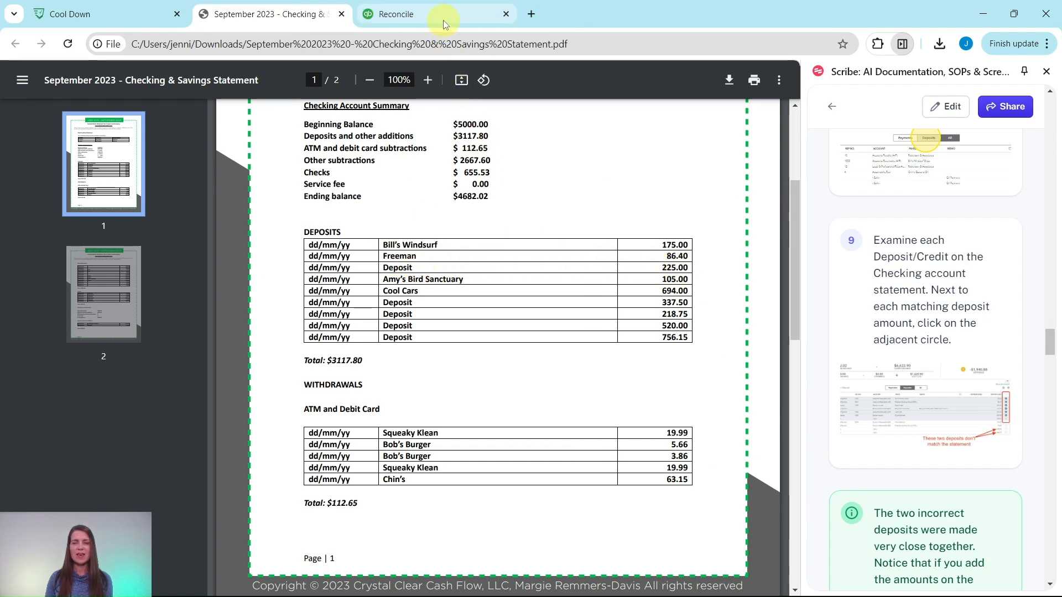
click(393, 14)
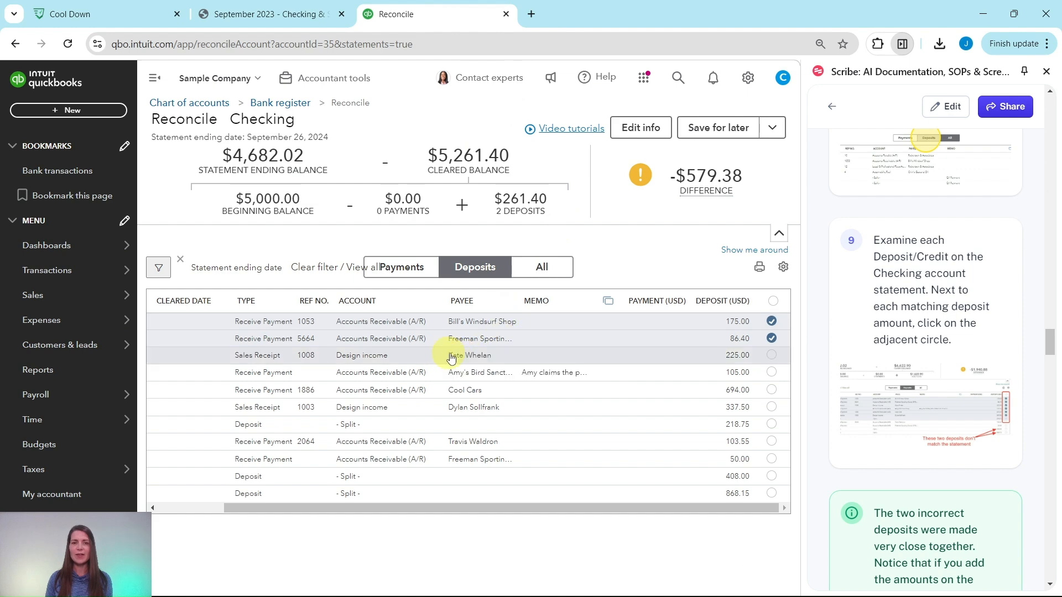
click(772, 355)
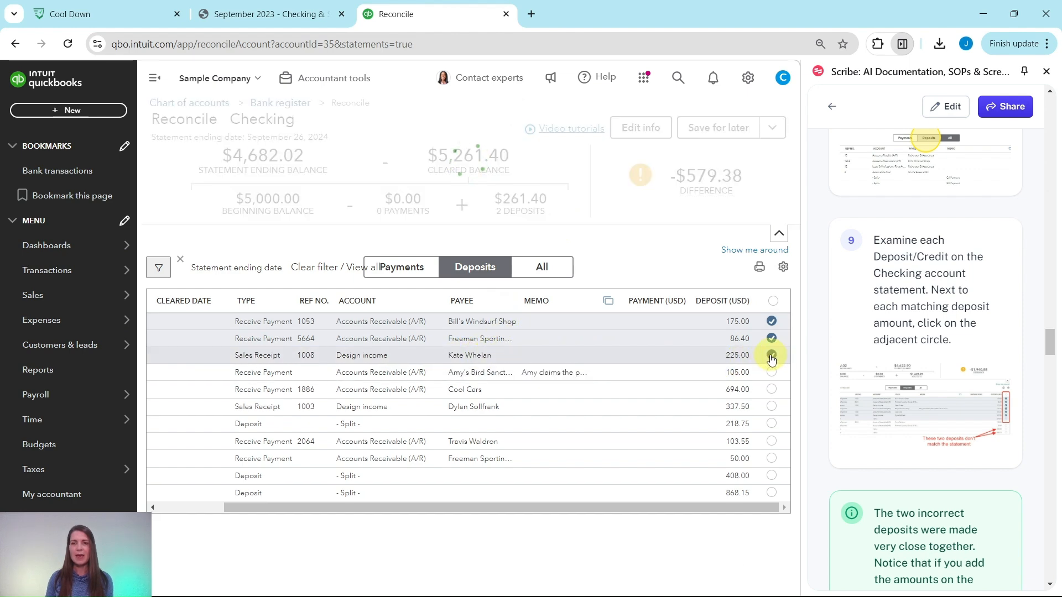
Match the 105.00 Amy's Bird Sanctuary and 694.00 Cool Cars payments to the statement and mark both as cleared
click(295, 16)
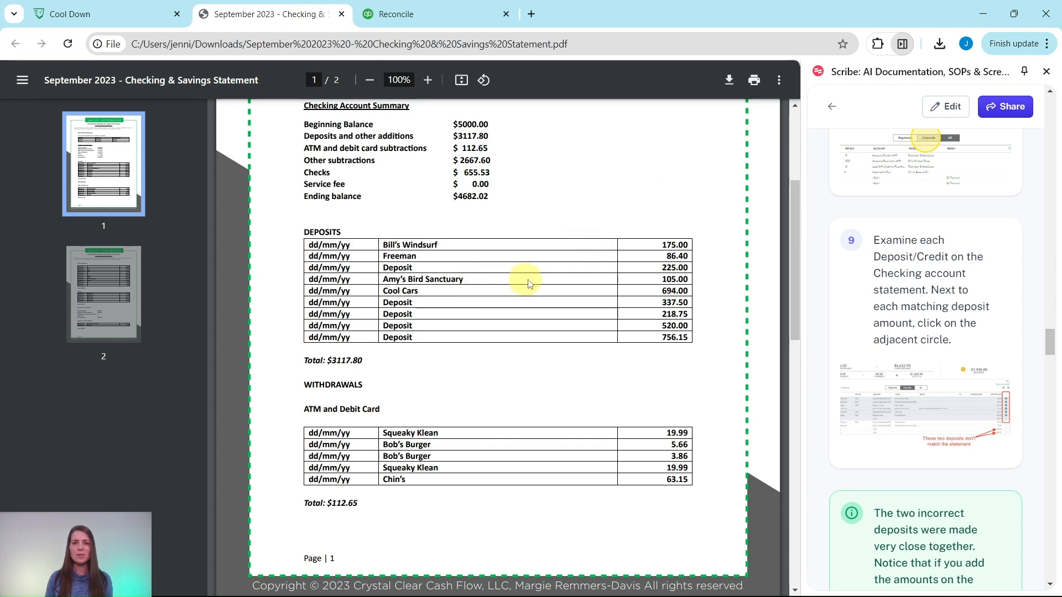
click(441, 19)
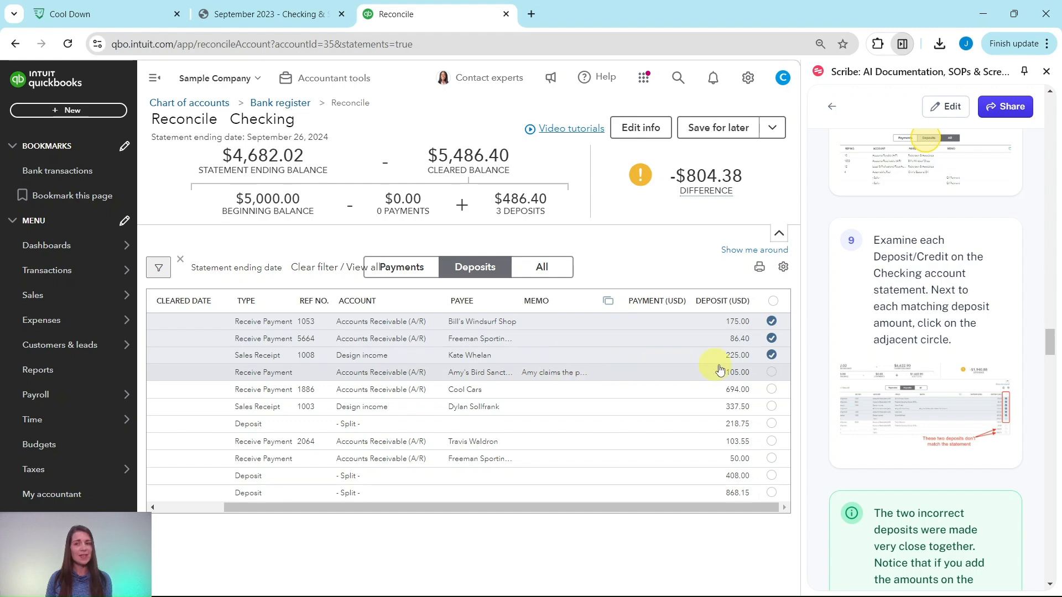
click(772, 373)
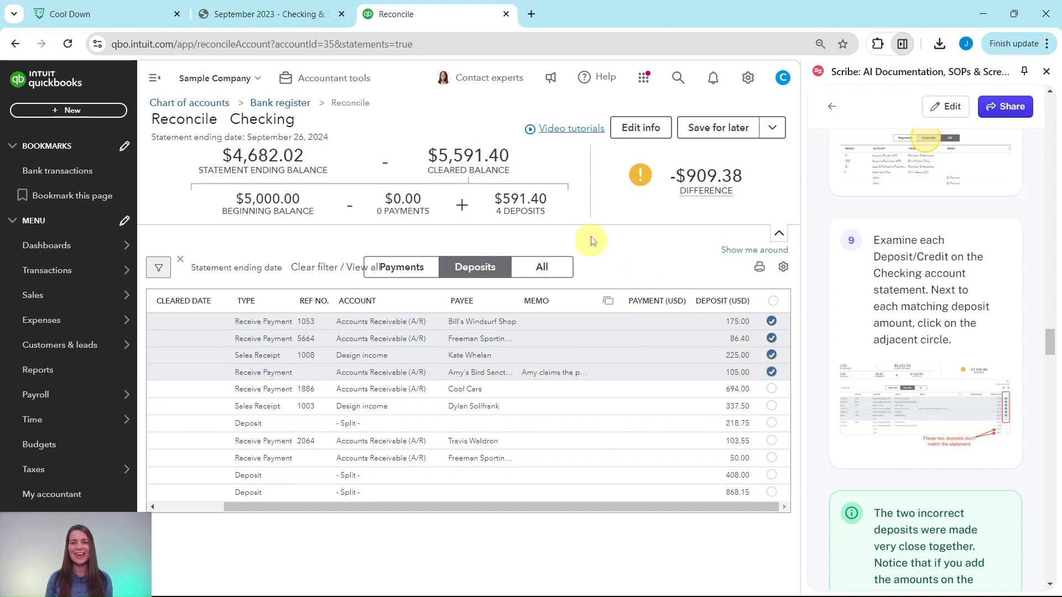
click(321, 14)
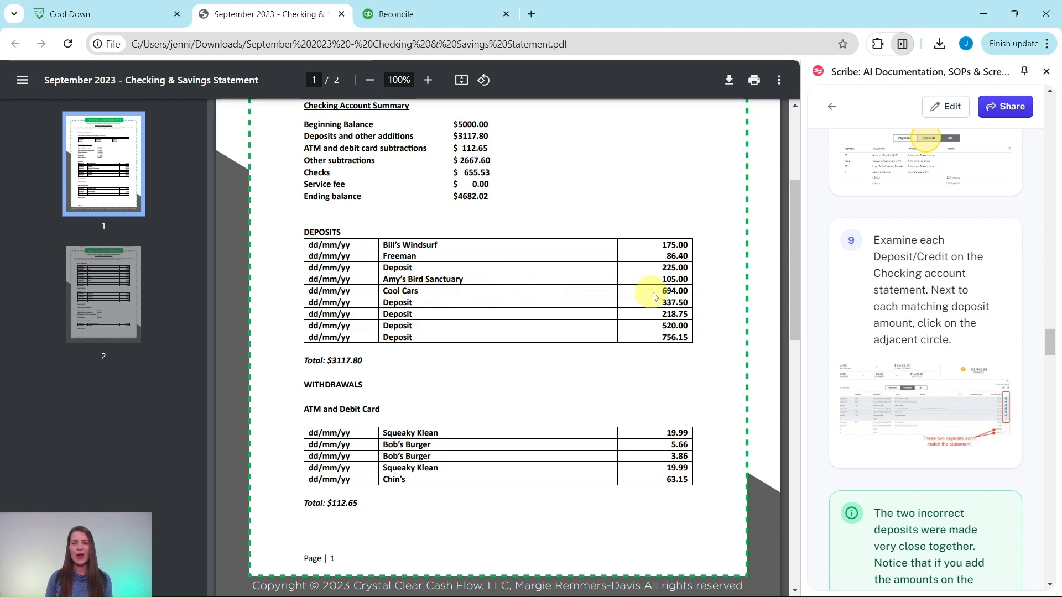
click(431, 14)
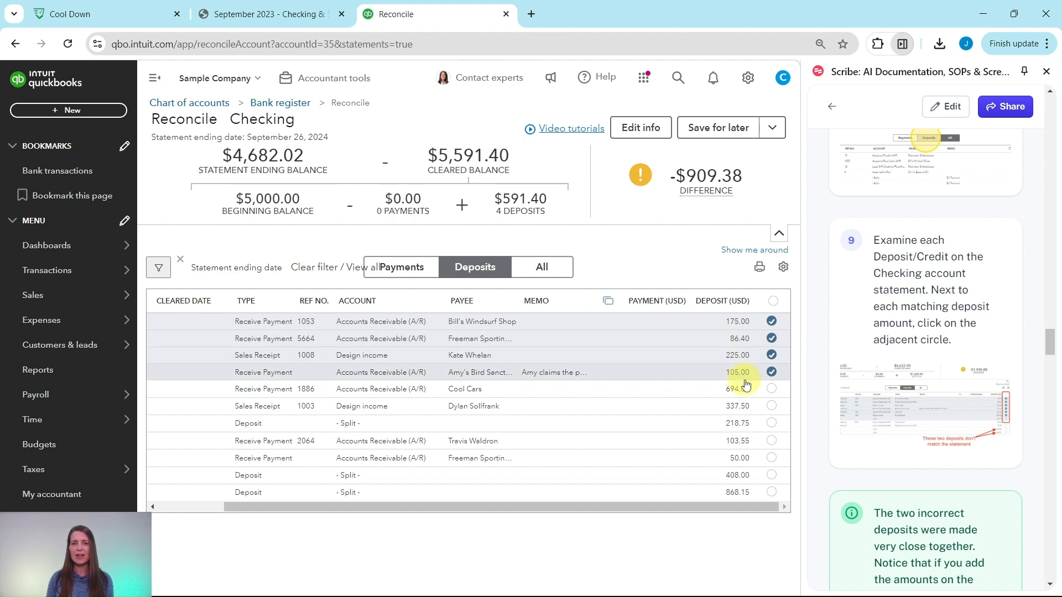
click(771, 389)
Verify the 337.50 sales receipt and the 218.75 deposit against the statement and mark both as cleared
click(303, 21)
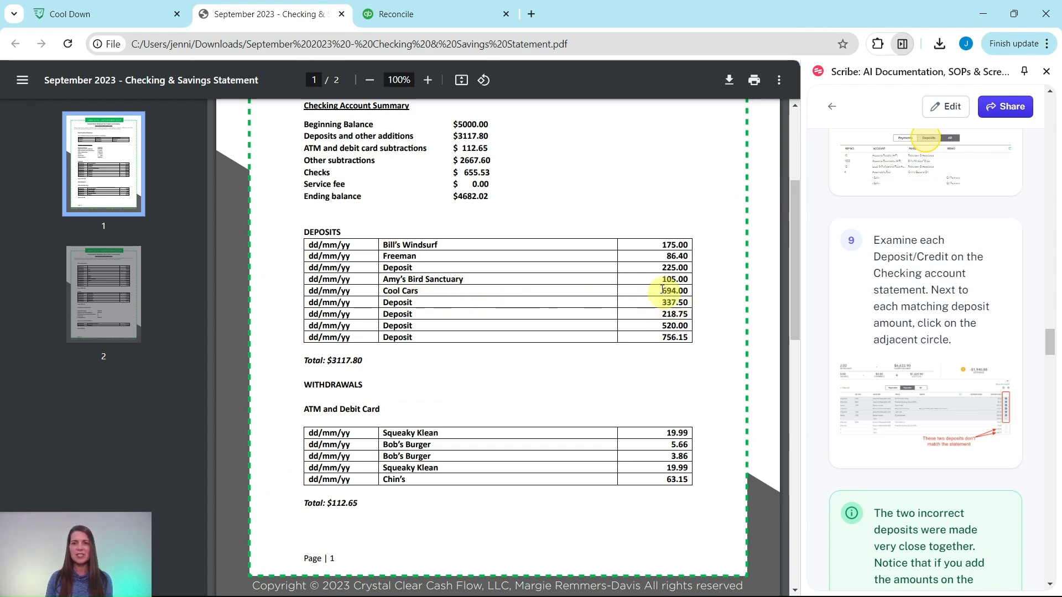
click(436, 15)
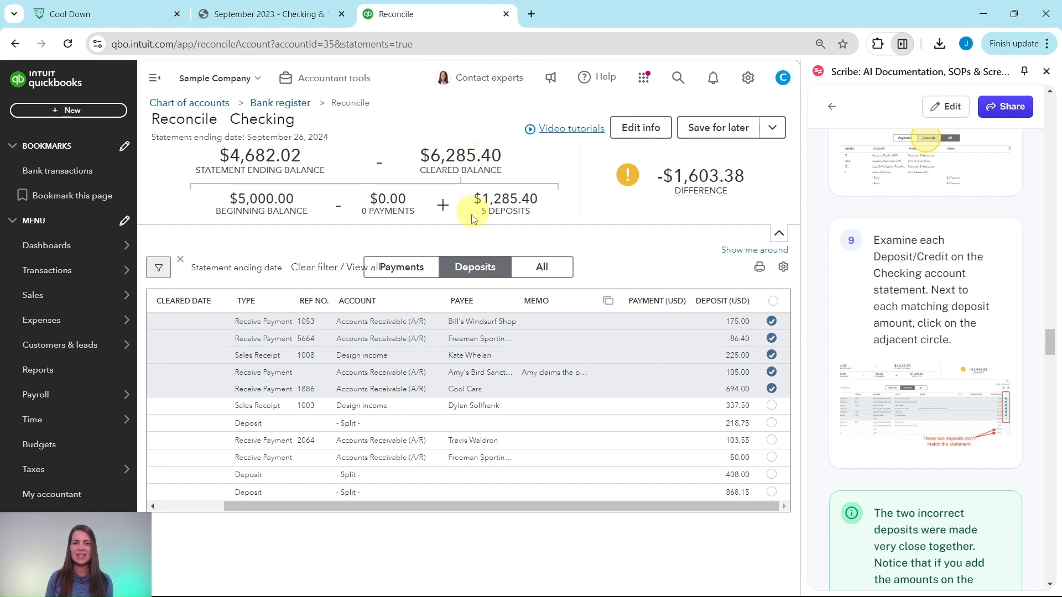
click(770, 407)
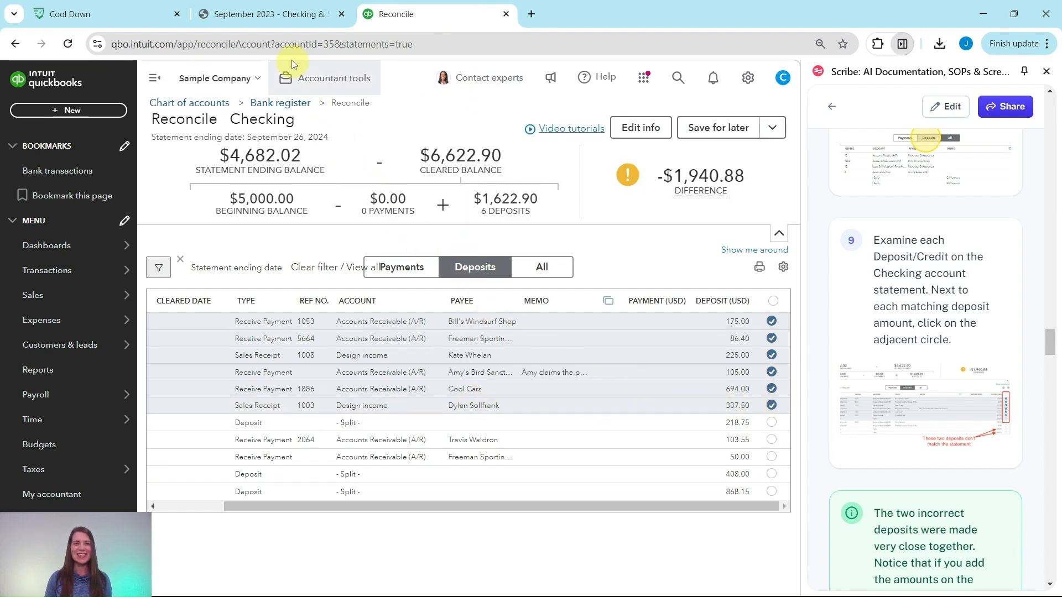
click(282, 16)
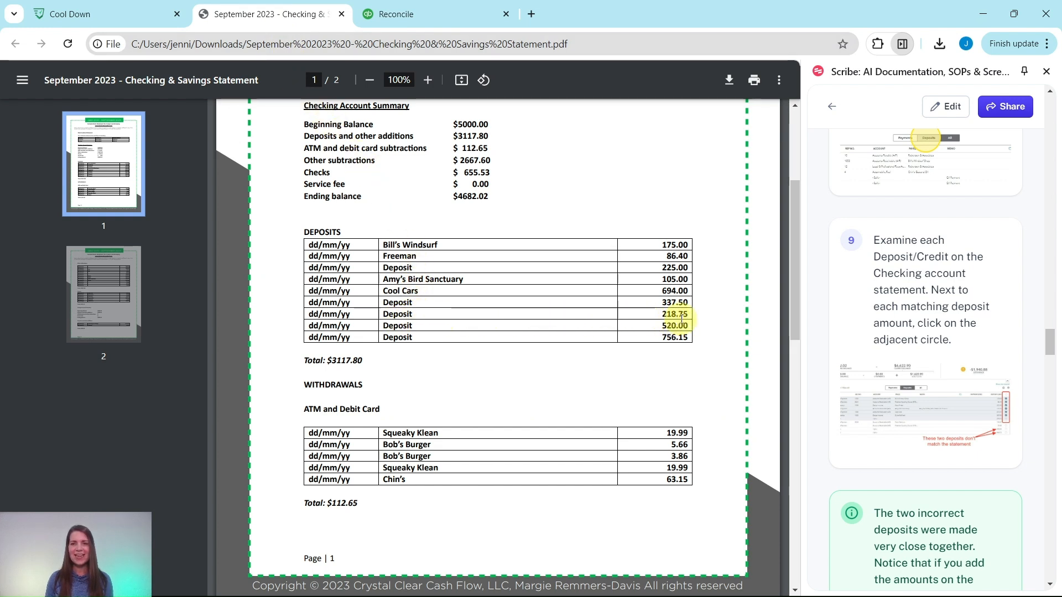
click(438, 19)
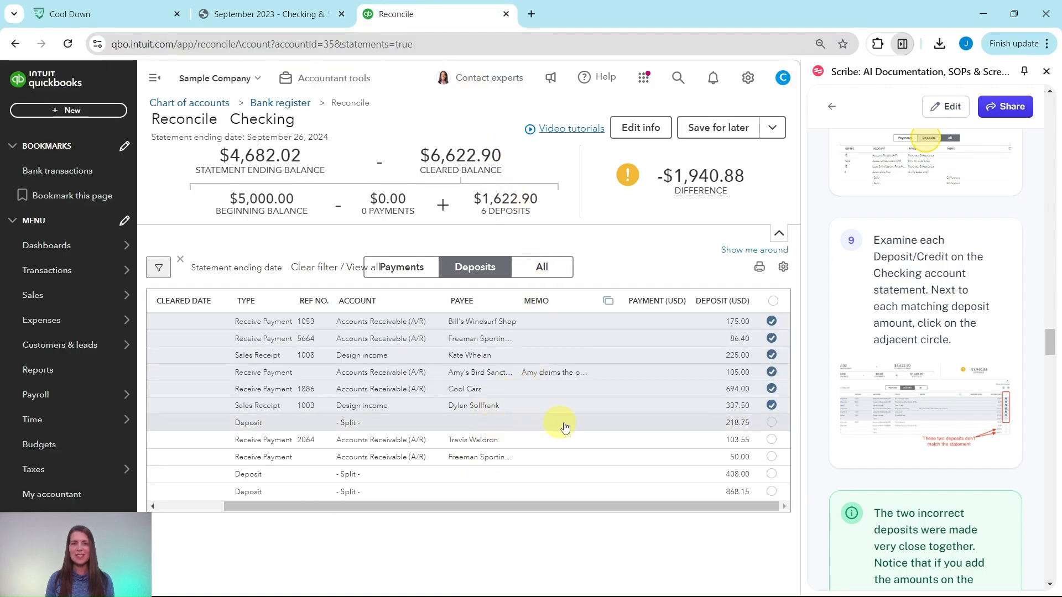
click(769, 425)
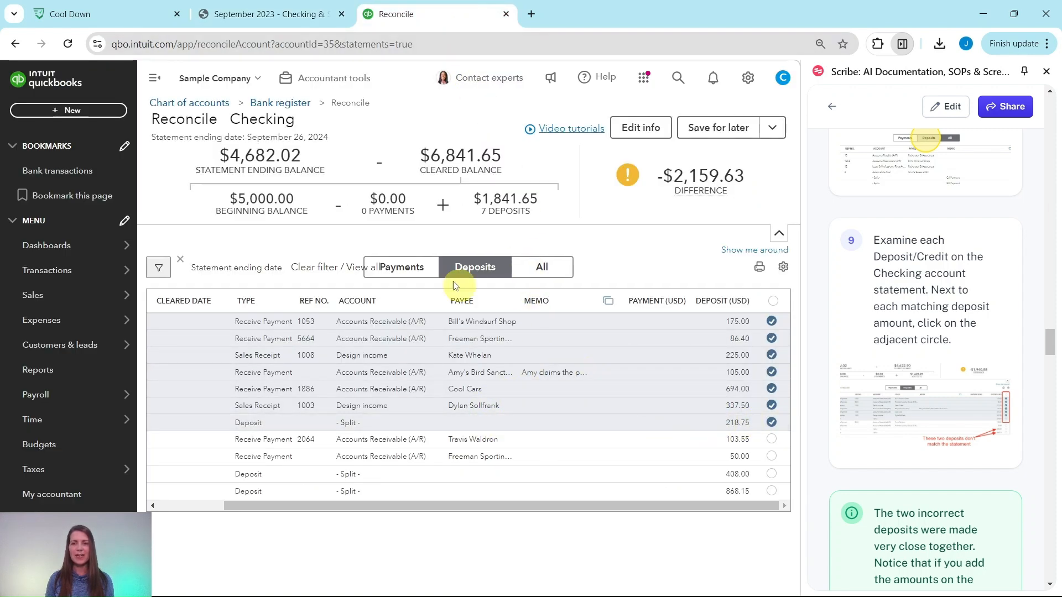
Compare the statement's 520.00 and 756.15 deposits with the deposits still unmarked in the reconciliation
click(293, 14)
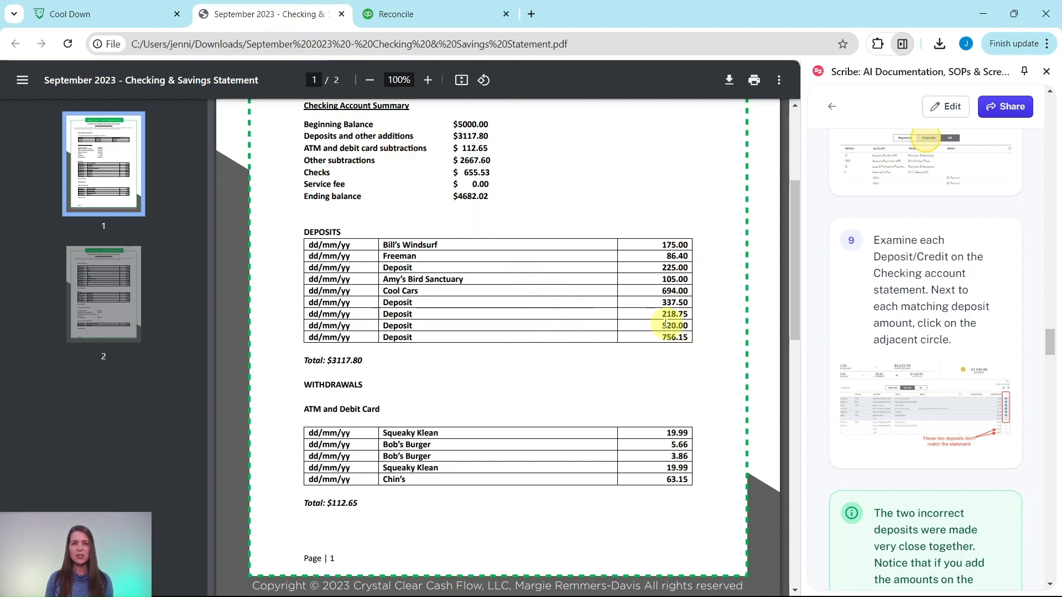
click(415, 17)
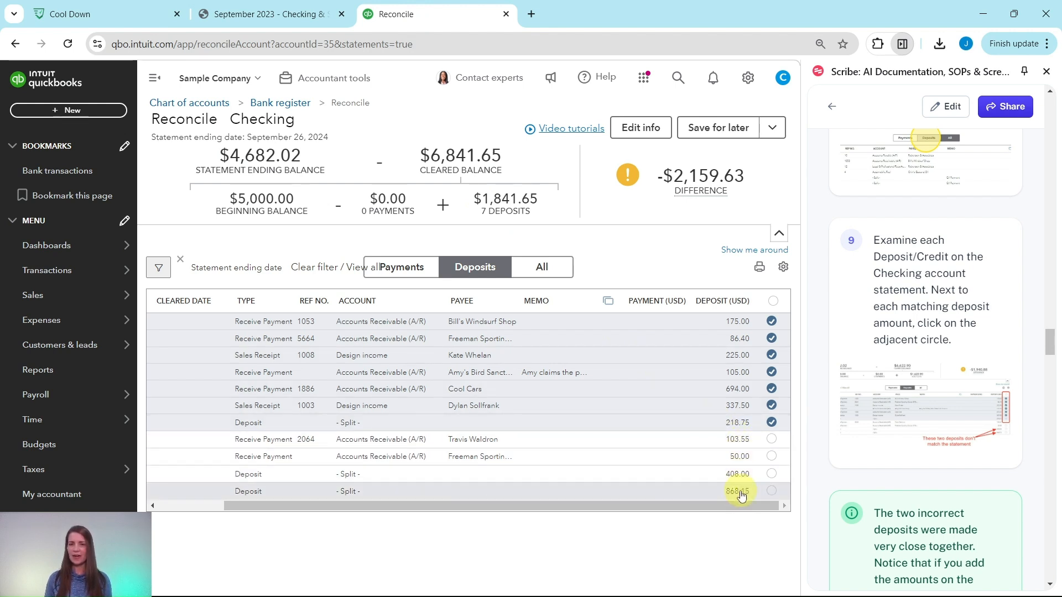
click(250, 14)
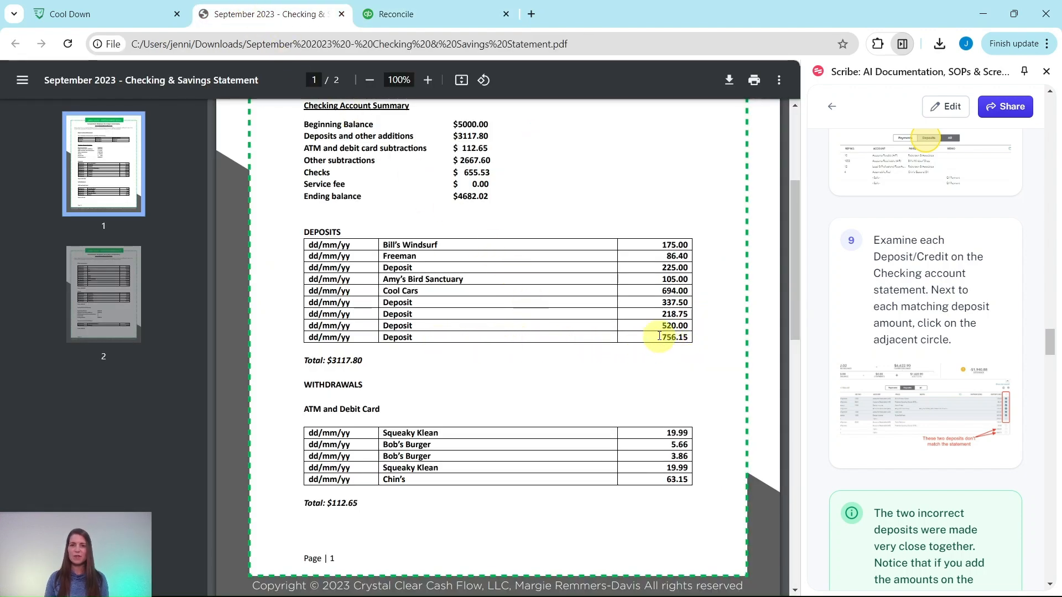
click(432, 16)
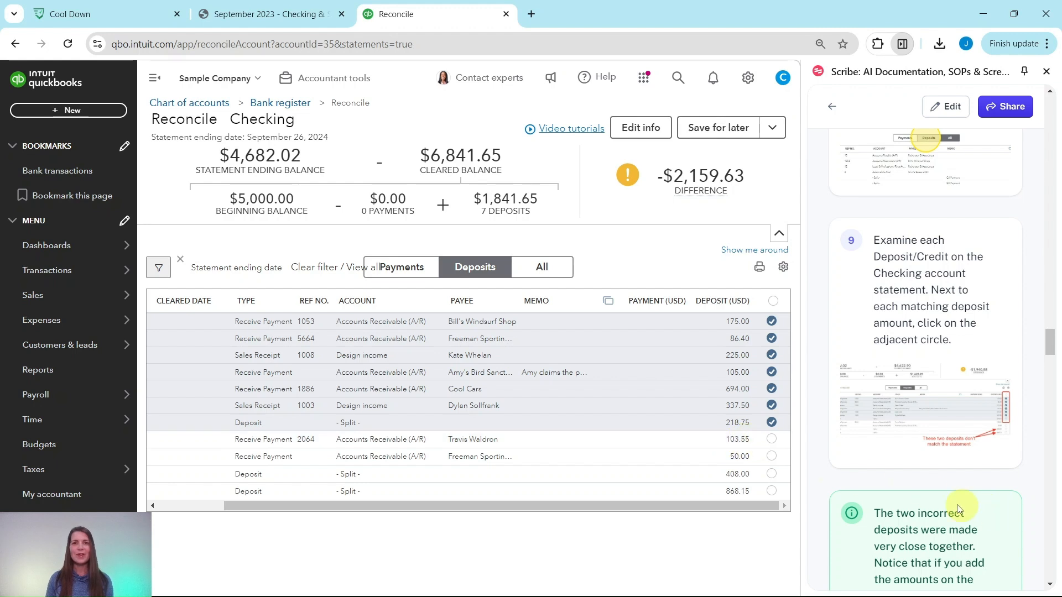
Read the guide's note on the two incorrect deposits, checking it against the deposit dates, amounts and the statement, up to instruction 10
scroll(902, 472, down, 3)
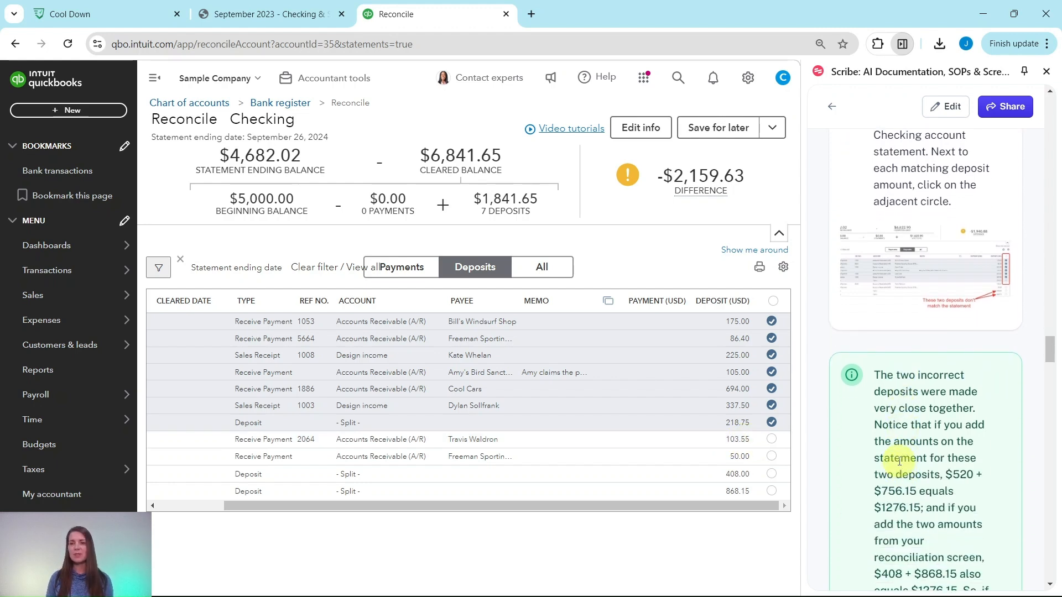
scroll(893, 445, down, 3)
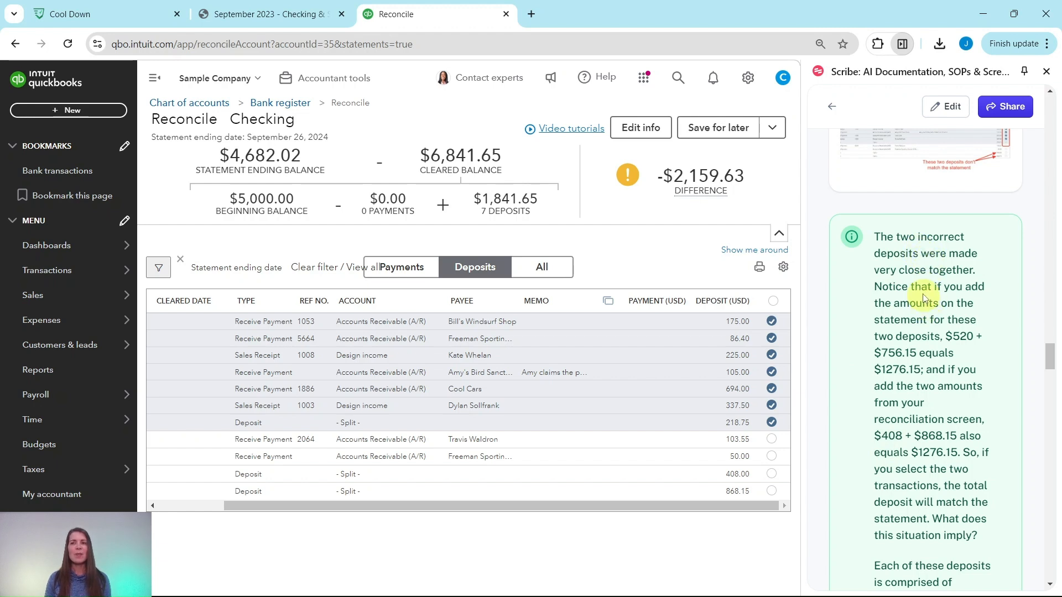
drag(726, 505, 583, 513)
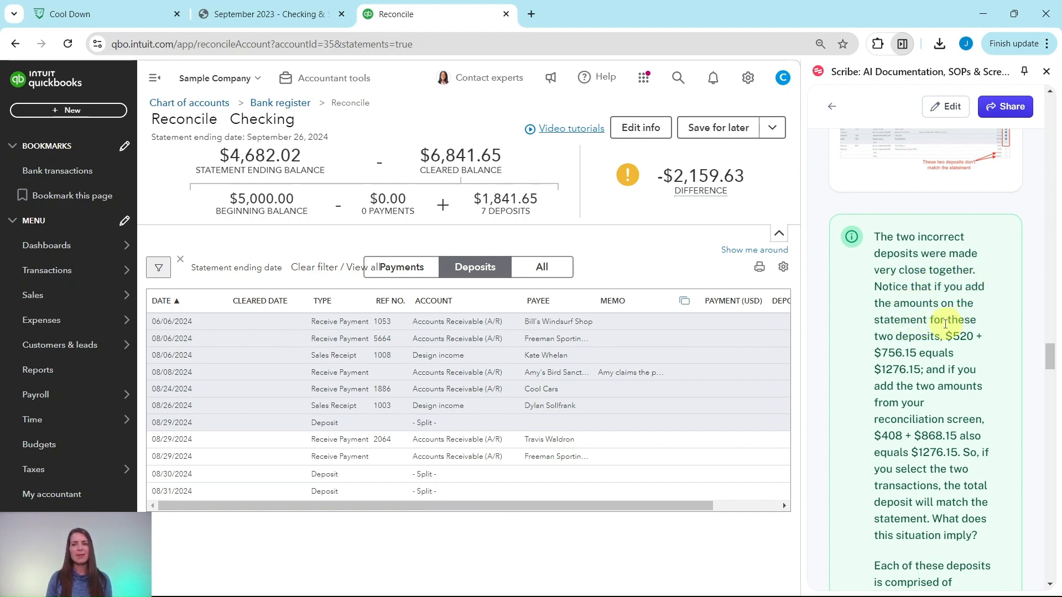
click(273, 14)
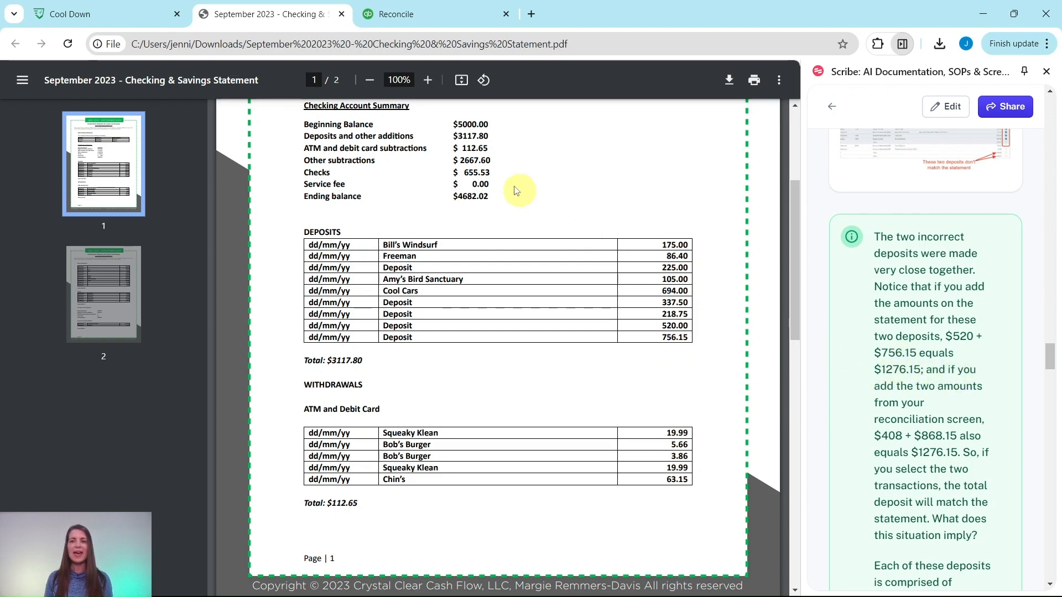
click(393, 16)
drag(647, 507, 748, 507)
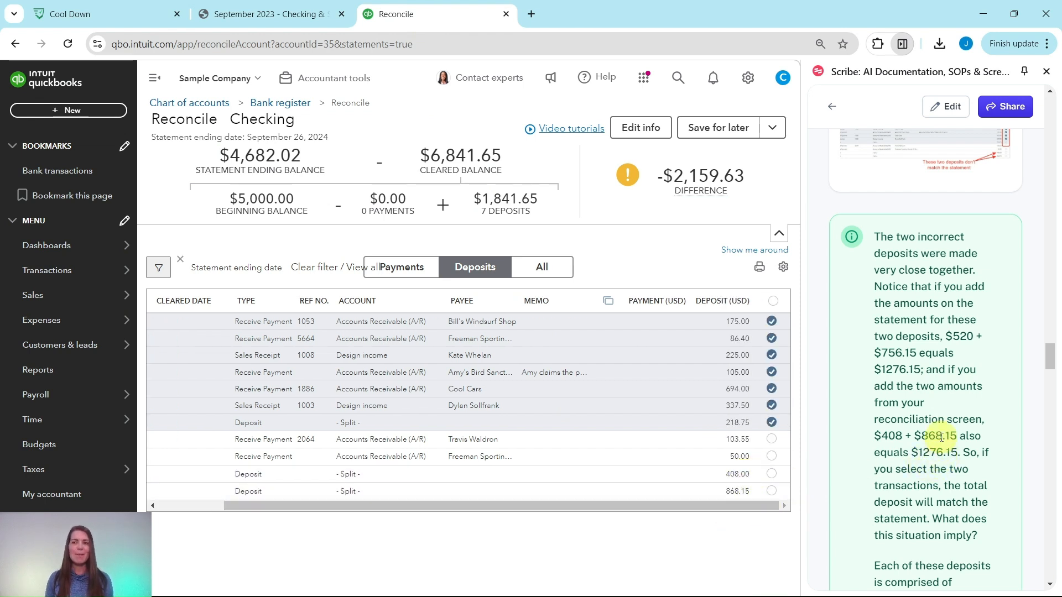
scroll(940, 437, down, 3)
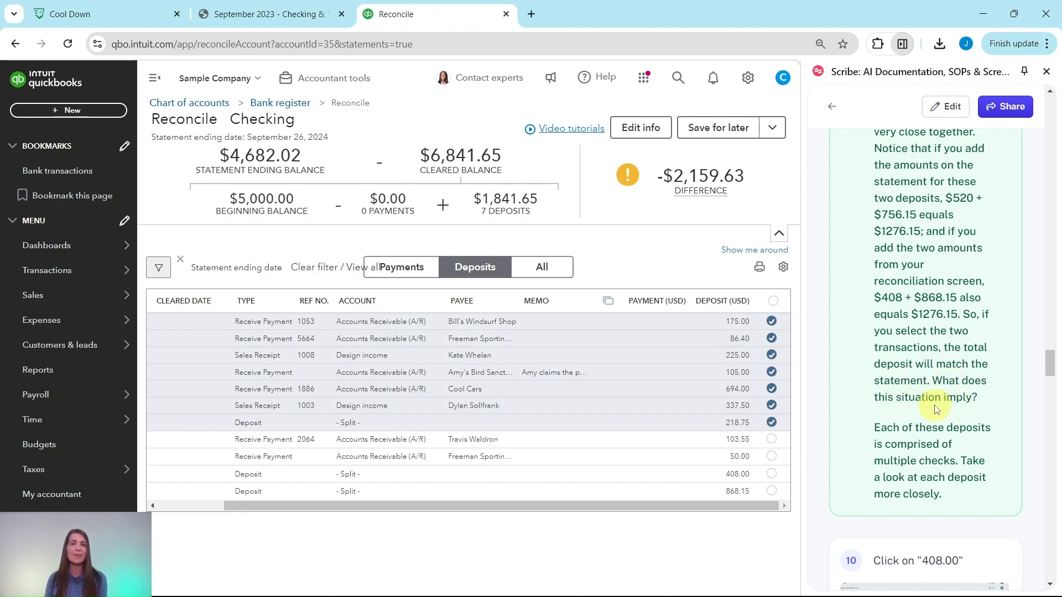
scroll(938, 409, down, 3)
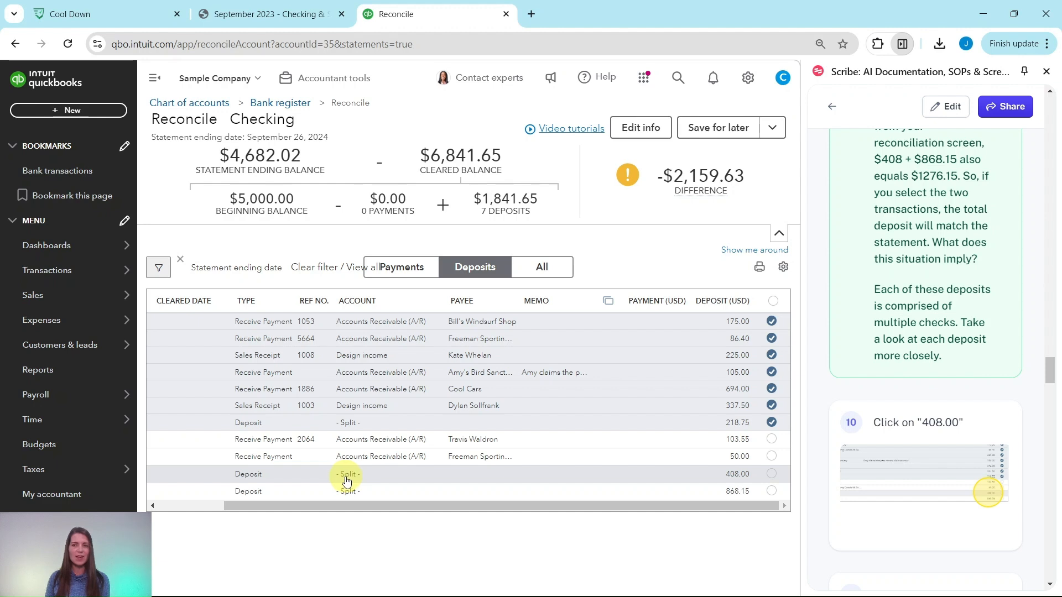
Follow guide instructions 10 and 11 to open the 408.00 deposit for editing, and read instruction 12 about its two checks
click(719, 479)
scroll(843, 464, down, 5)
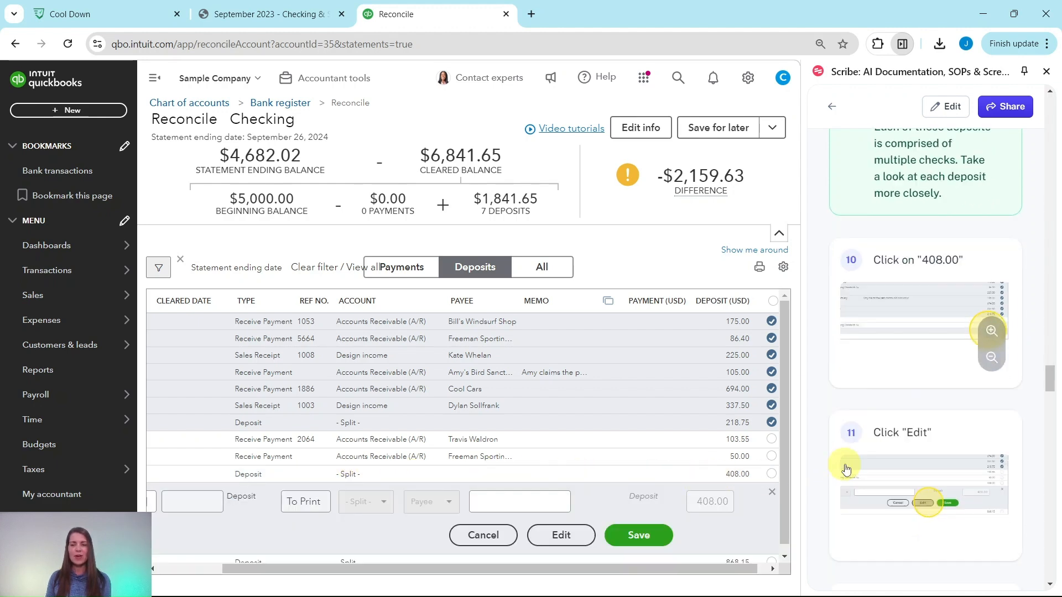
click(561, 535)
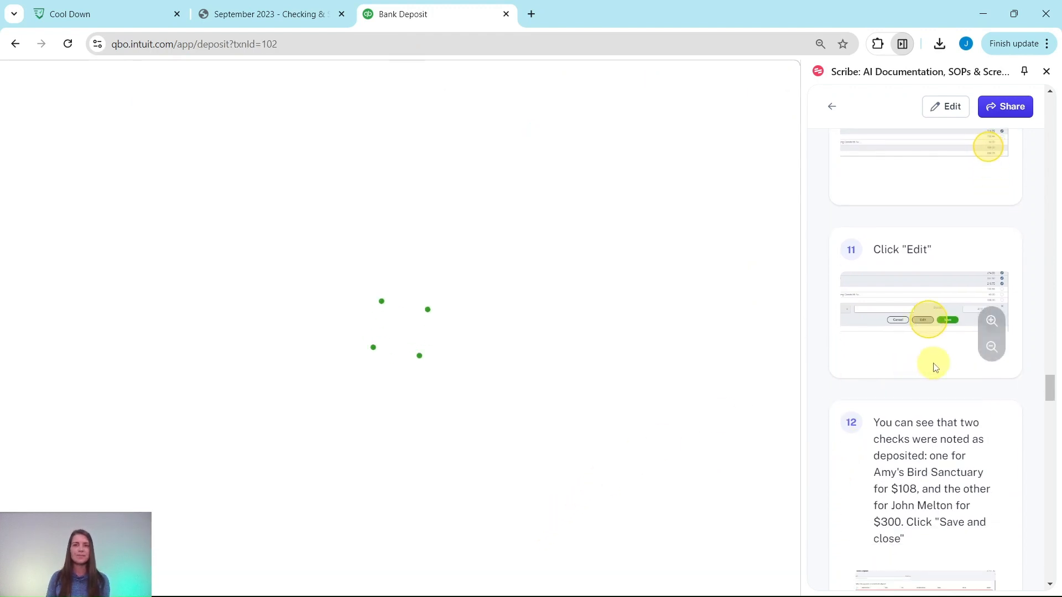
scroll(926, 365, down, 3)
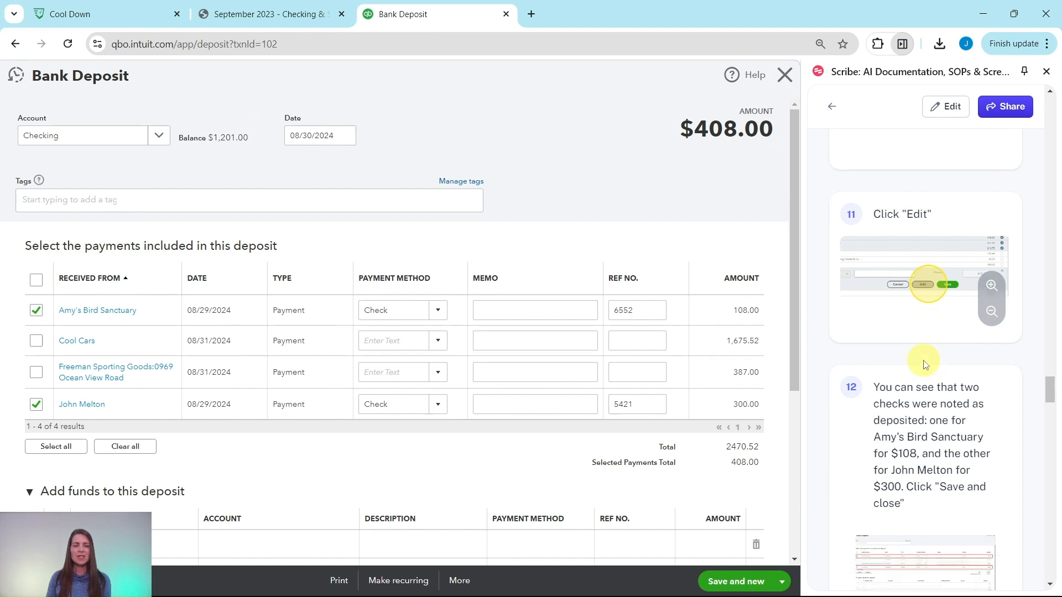
Save and close the 408.00 deposit per guide instruction 12, and find the instruction for the other deposit
scroll(921, 356, down, 1)
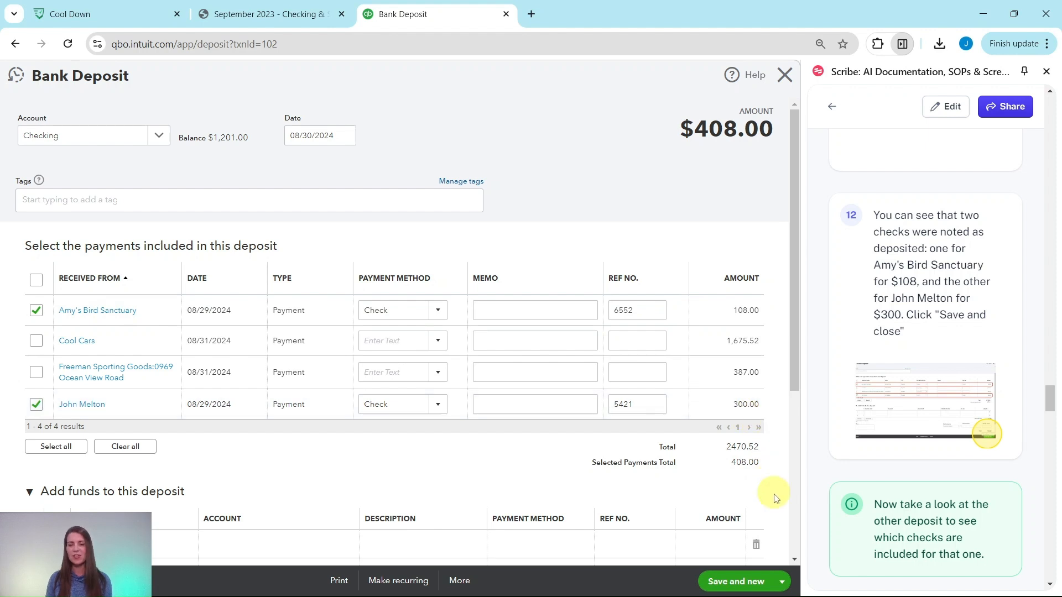
click(784, 582)
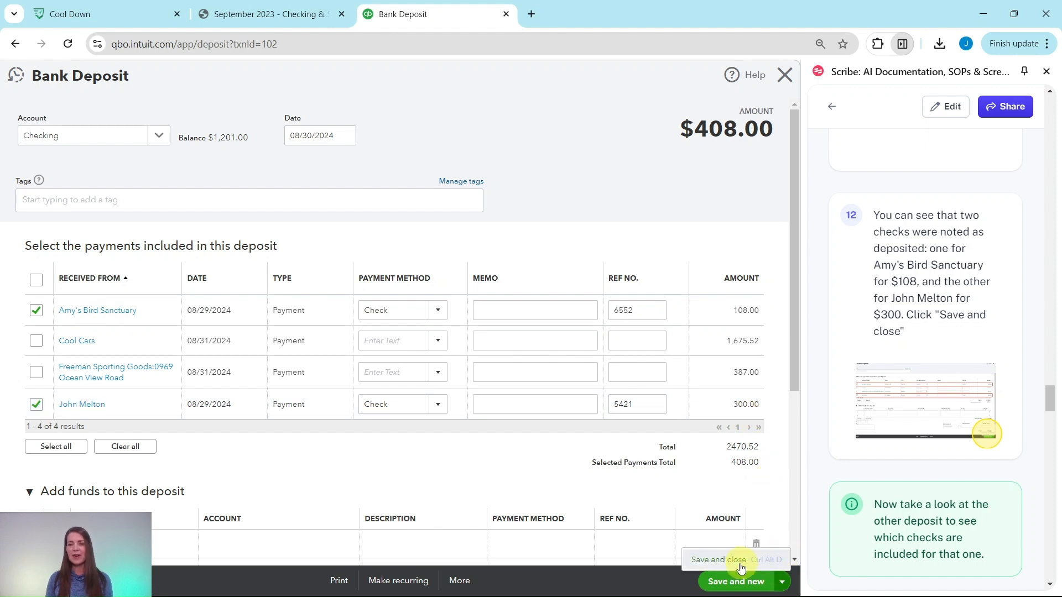
click(713, 561)
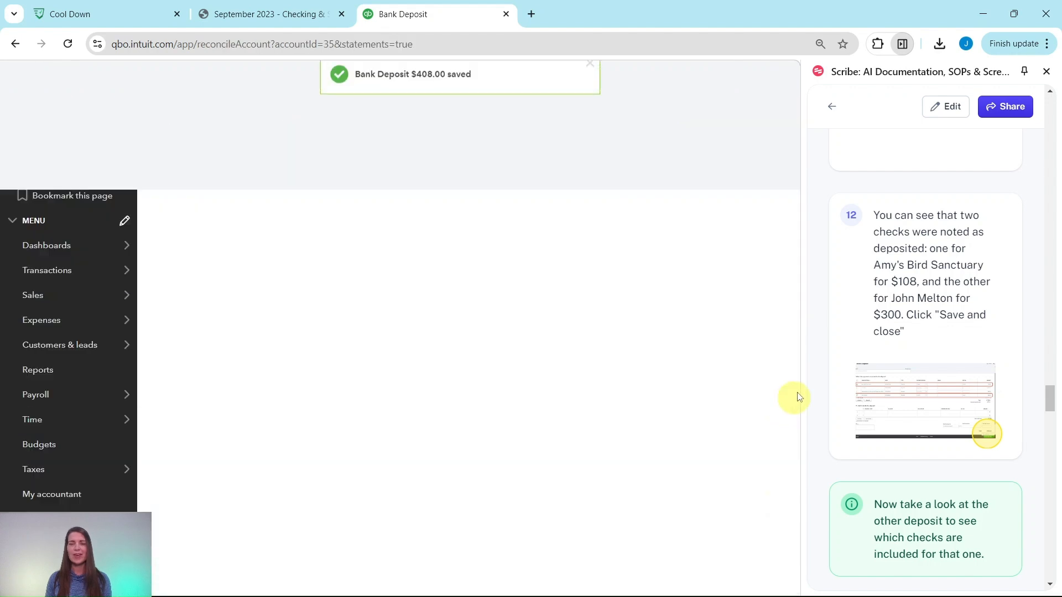
scroll(918, 354, down, 5)
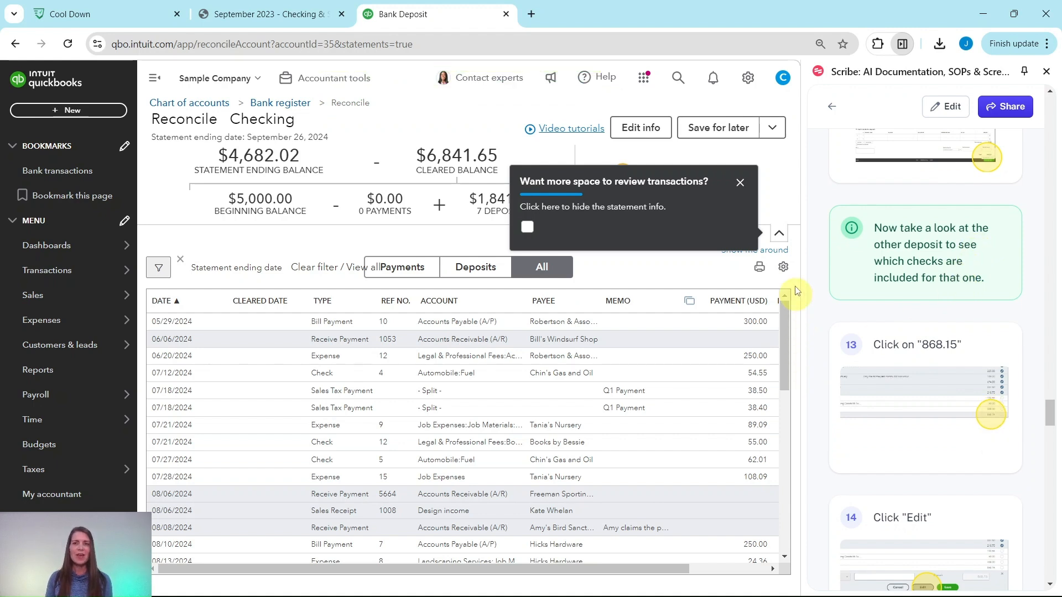
Dismiss the reconciliation tips, list only deposits, and open the 868.15 deposit for editing
click(739, 182)
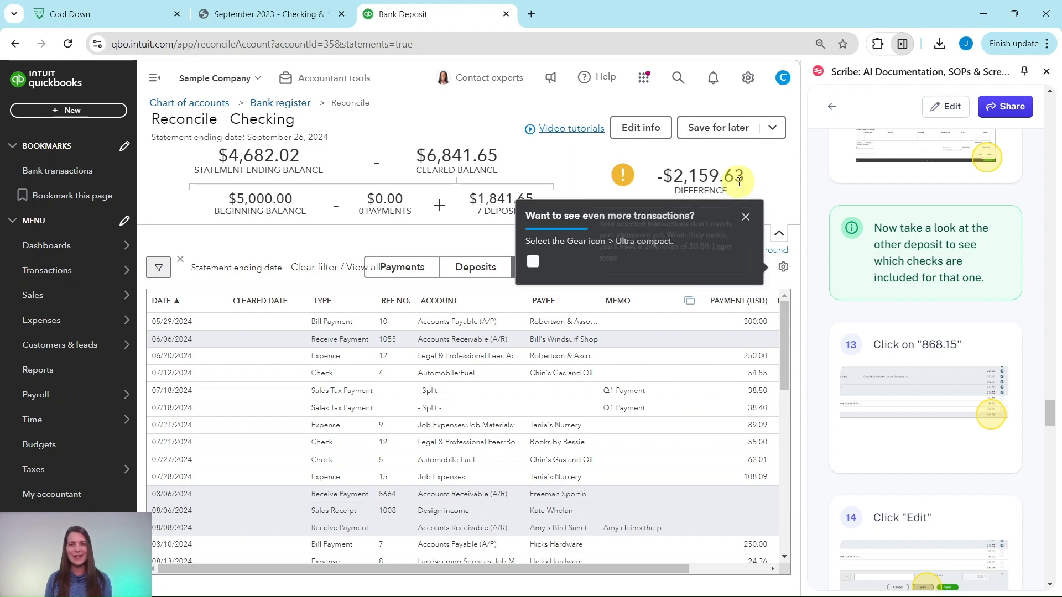
click(748, 213)
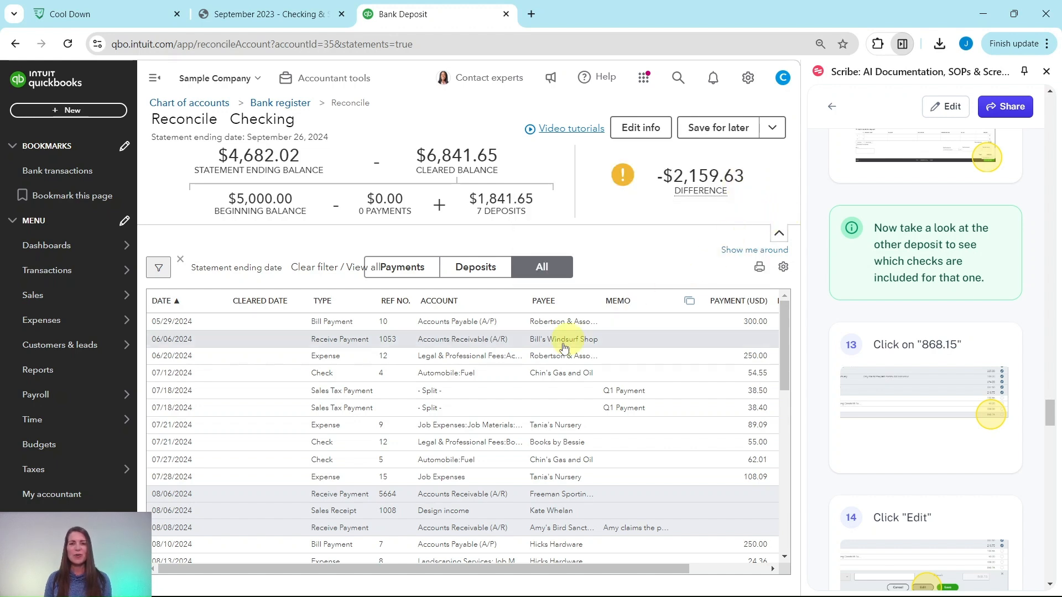
click(471, 268)
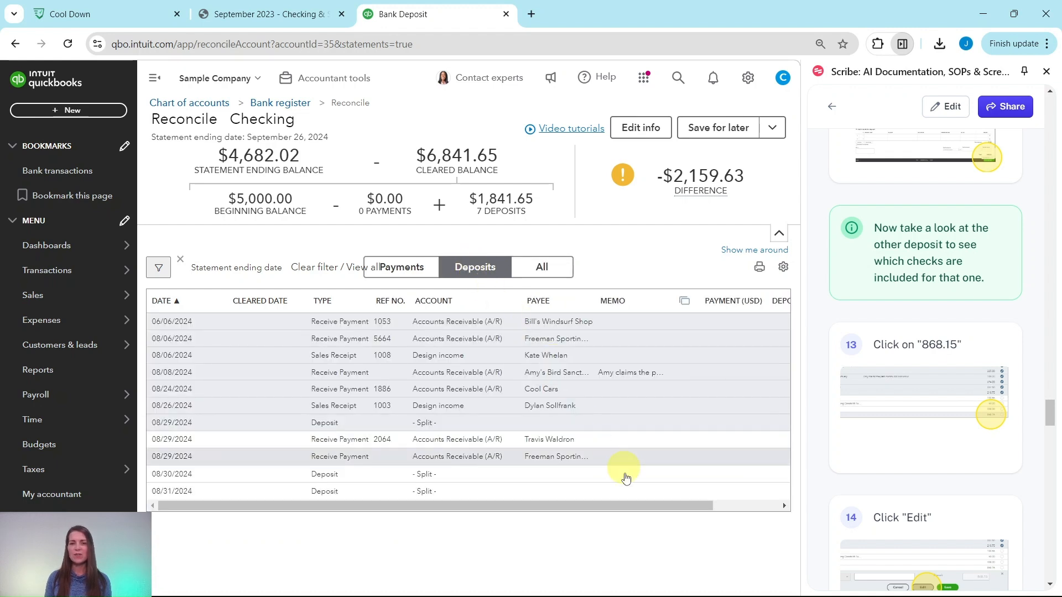
drag(643, 509, 763, 505)
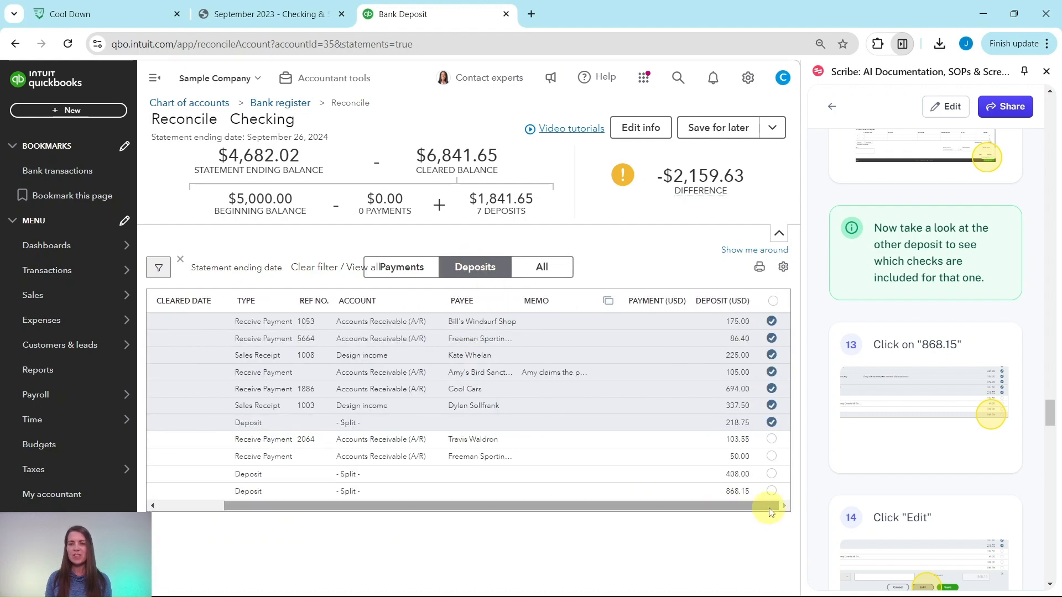
click(665, 491)
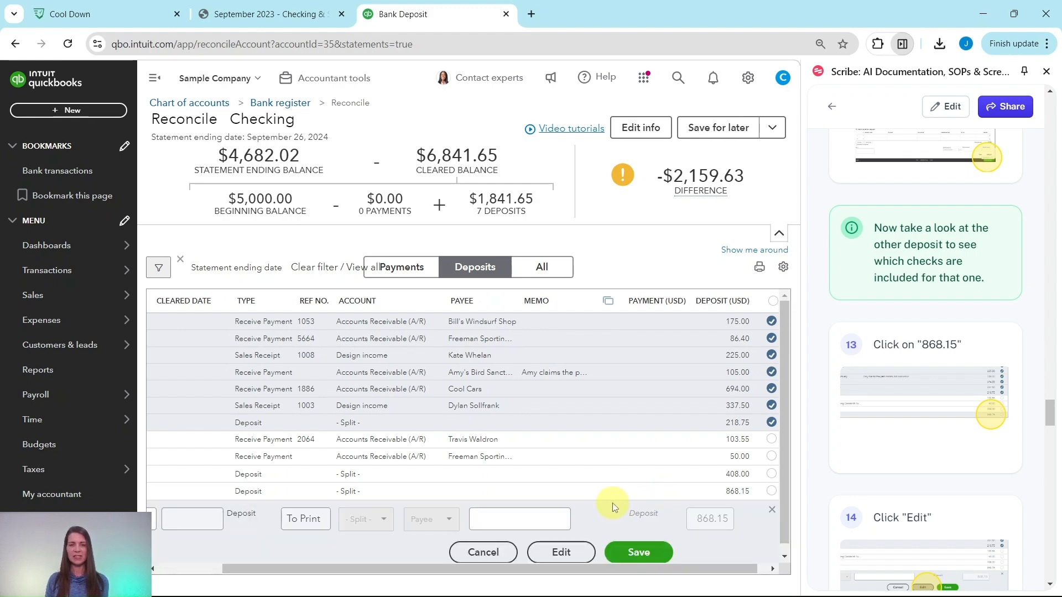
click(560, 553)
Read the guide's explanation of the swapped Amy's Bird Sanctuary checks, comparing it with the deposit's payments and the statement's 520.00 and 756.15 deposits
scroll(861, 469, down, 10)
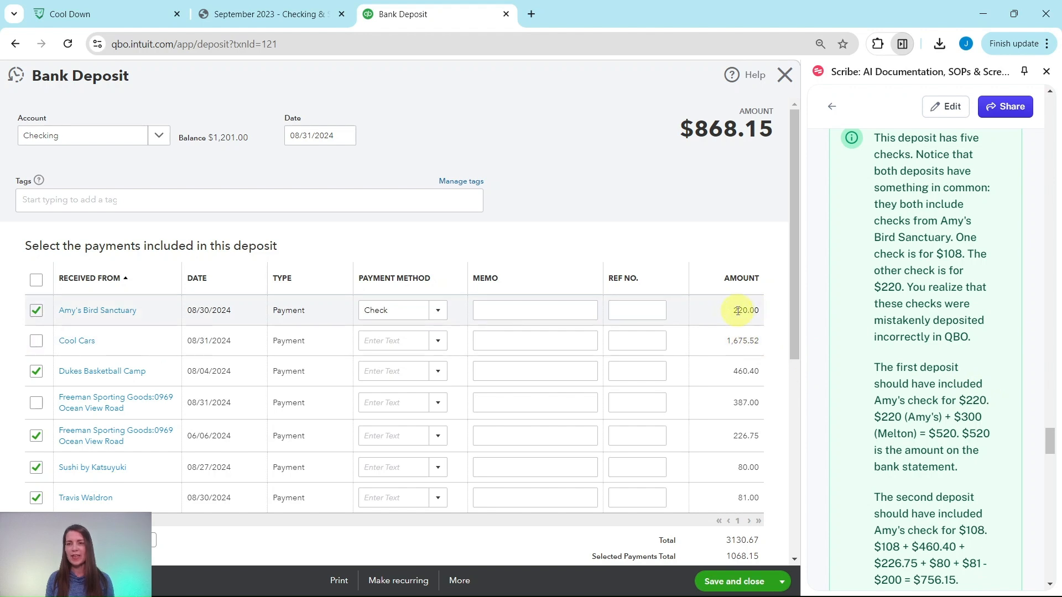
scroll(910, 373, down, 3)
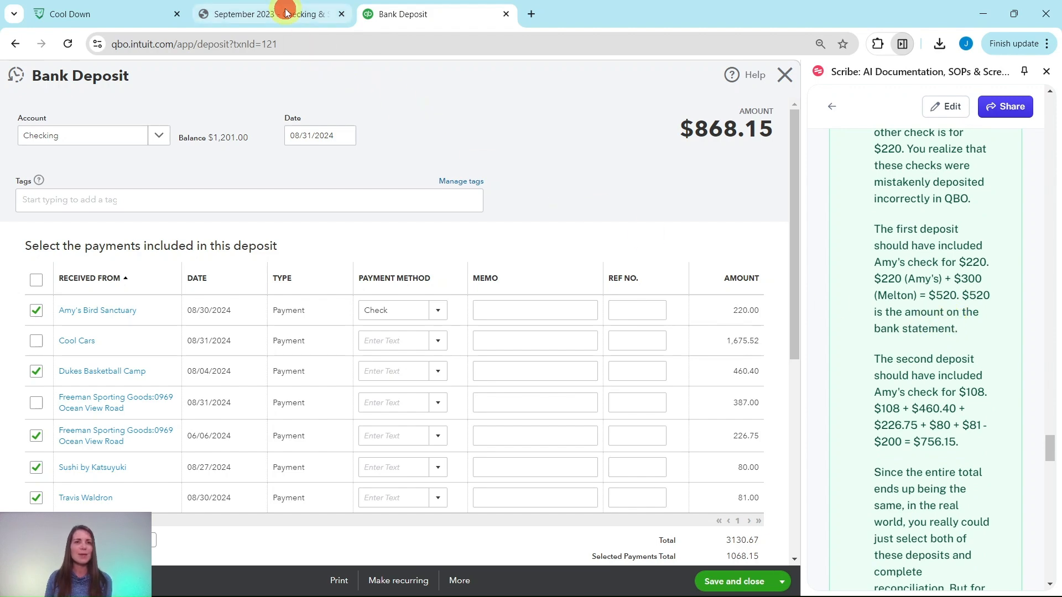
click(263, 14)
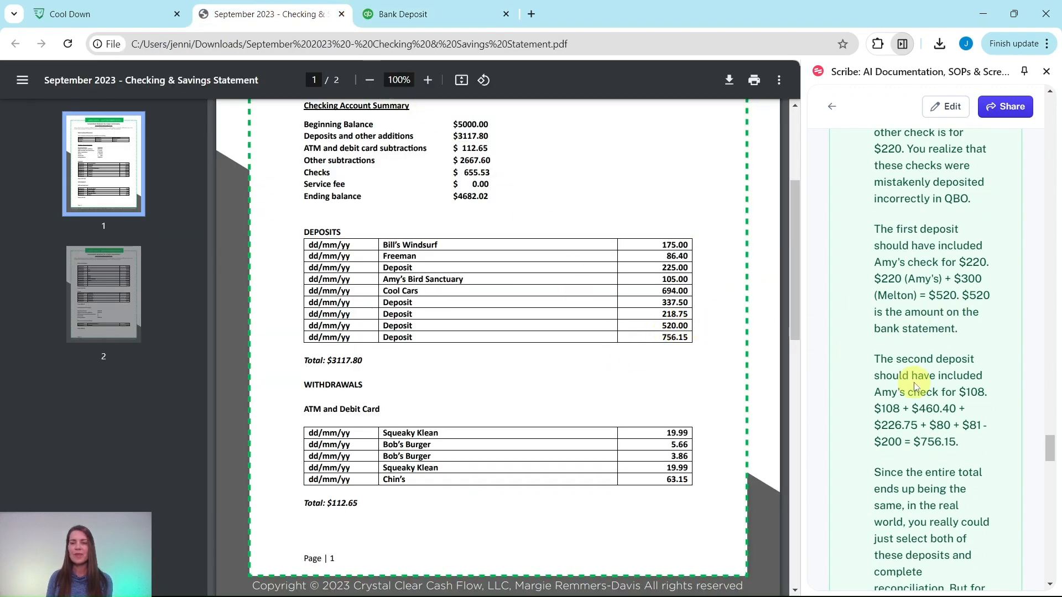
scroll(907, 381, down, 5)
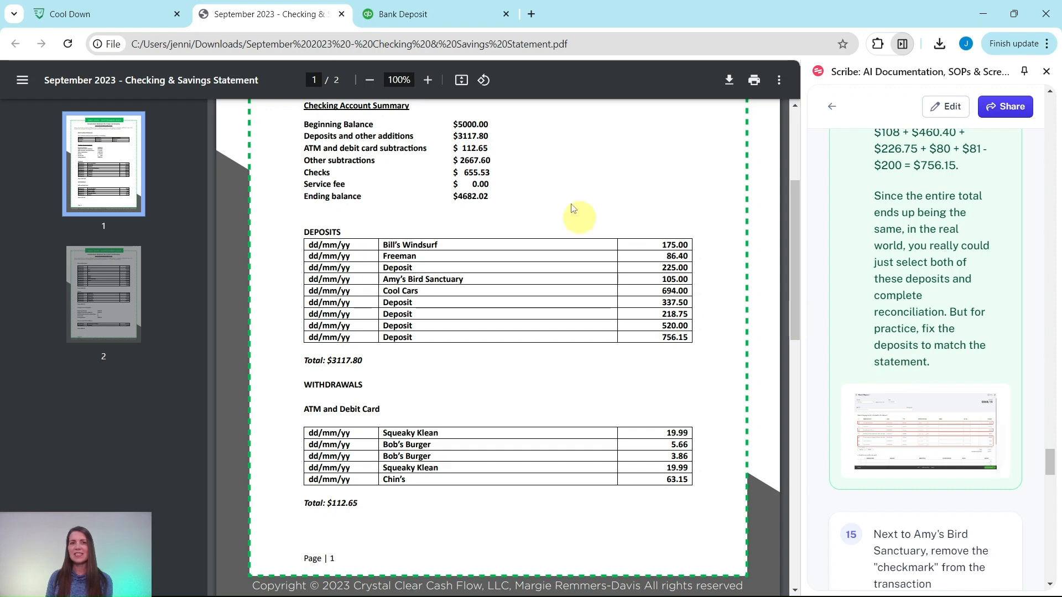
click(455, 21)
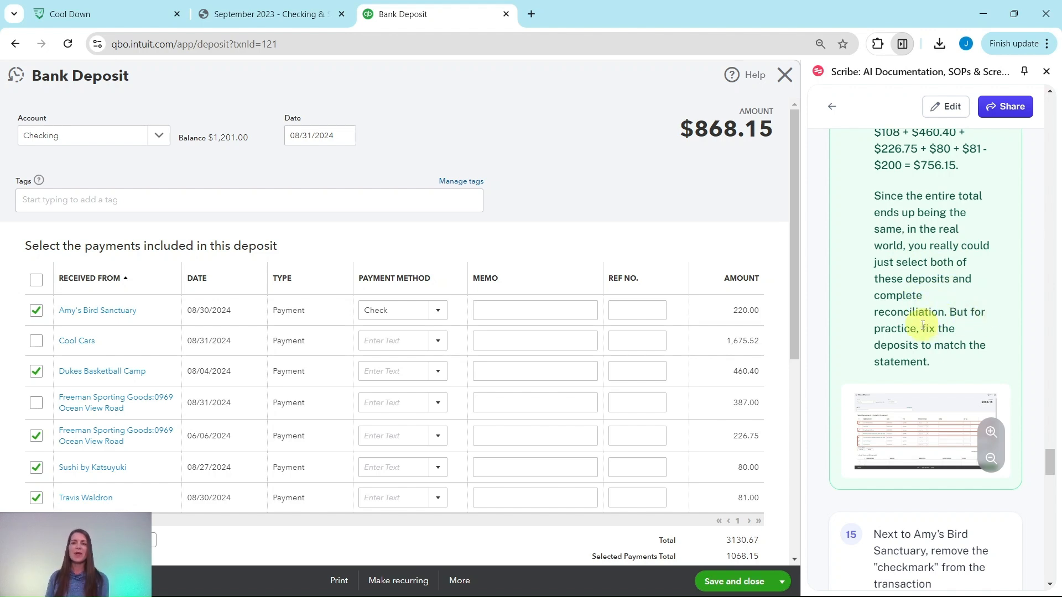
scroll(942, 328, up, 3)
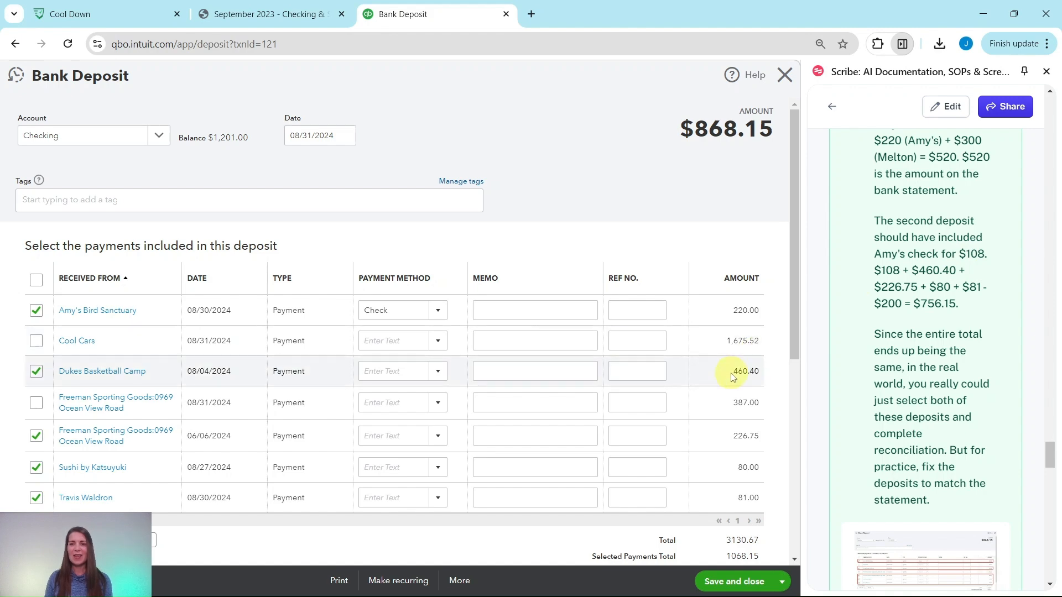
click(262, 8)
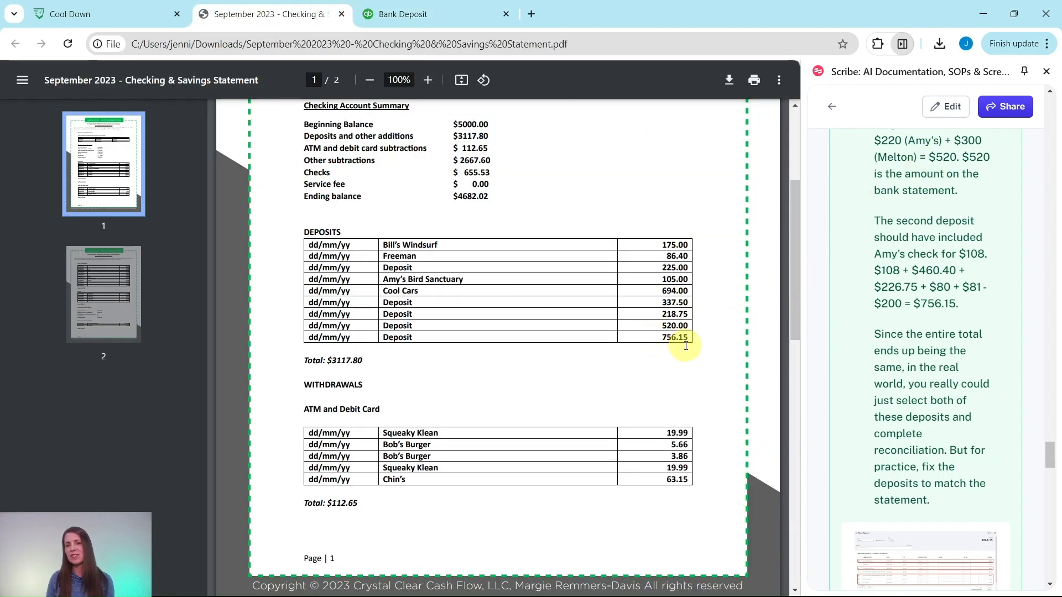
scroll(926, 283, down, 4)
scroll(927, 283, down, 5)
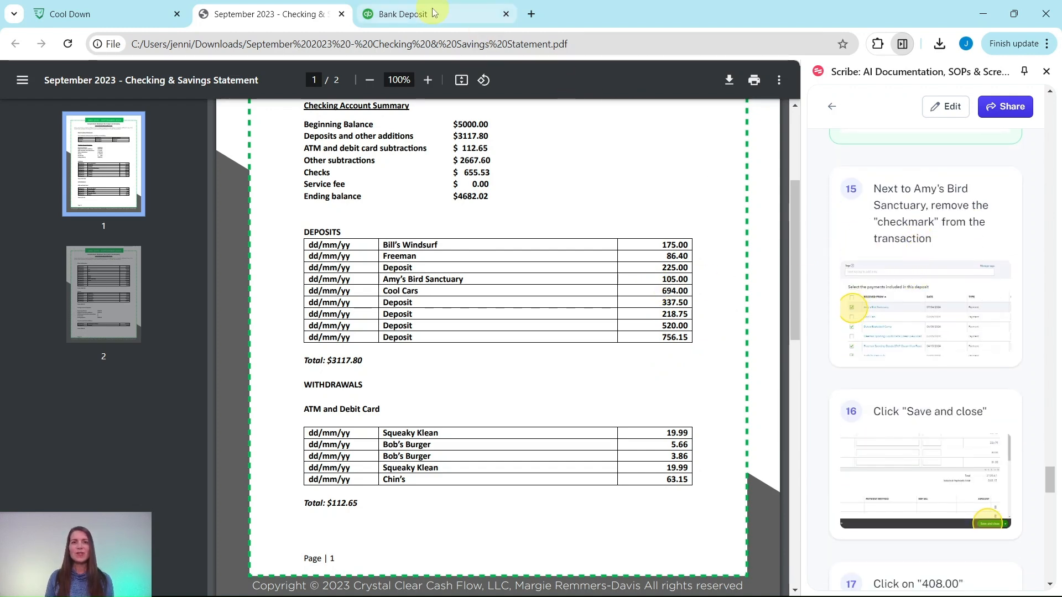
Remove the 220.00 Amy's Bird Sanctuary payment from the 868.15 deposit, then save and close it
click(433, 12)
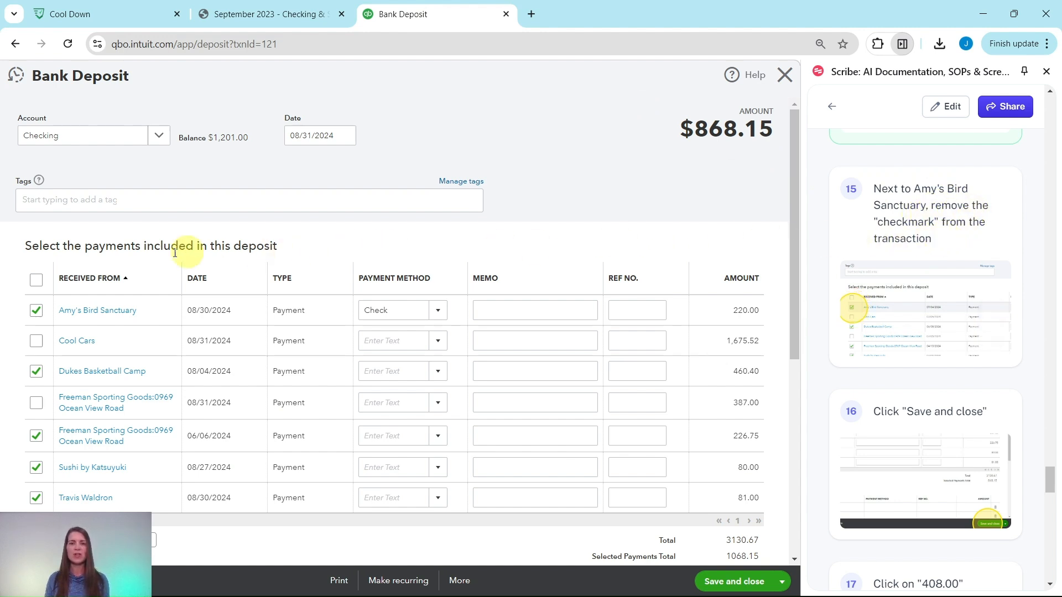
click(37, 312)
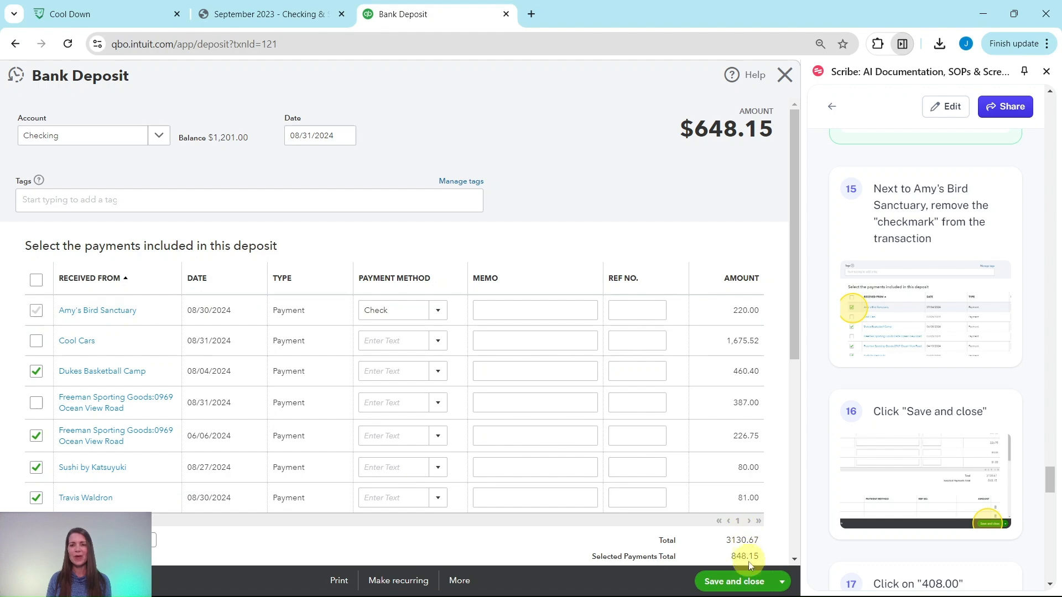
click(746, 585)
Dismiss the reconciliation tips, list only deposits, and reopen the 408.00 deposit for editing per guide instructions 17 and 18
scroll(934, 259, down, 5)
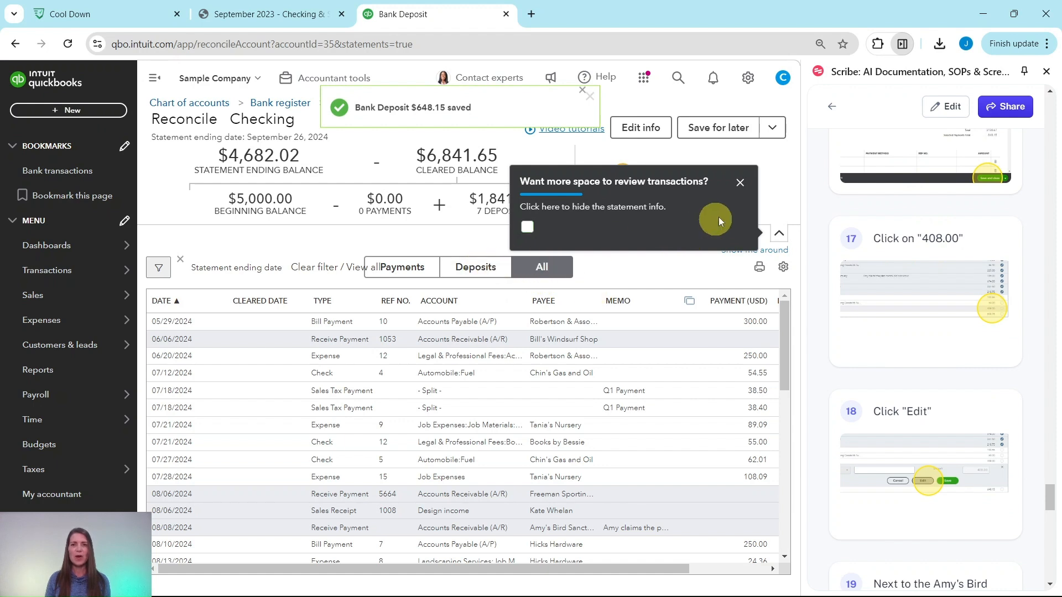
click(740, 182)
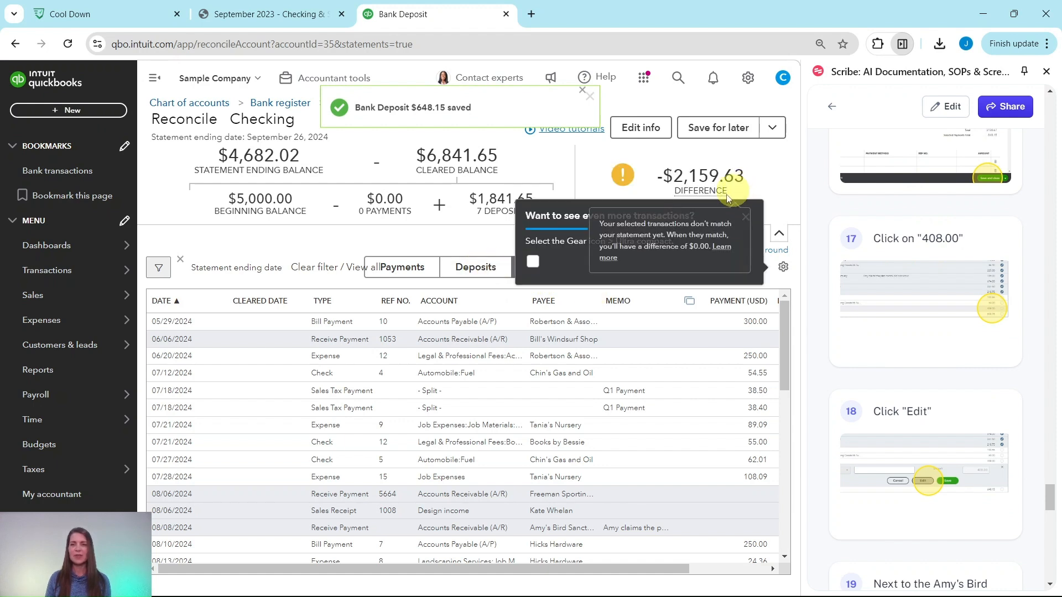
click(746, 216)
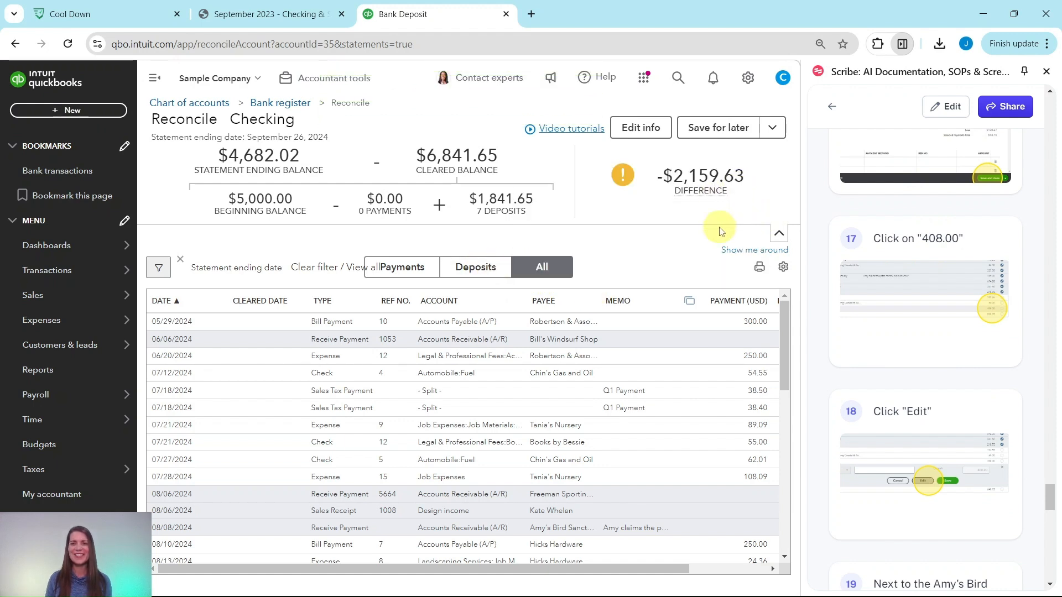
click(473, 269)
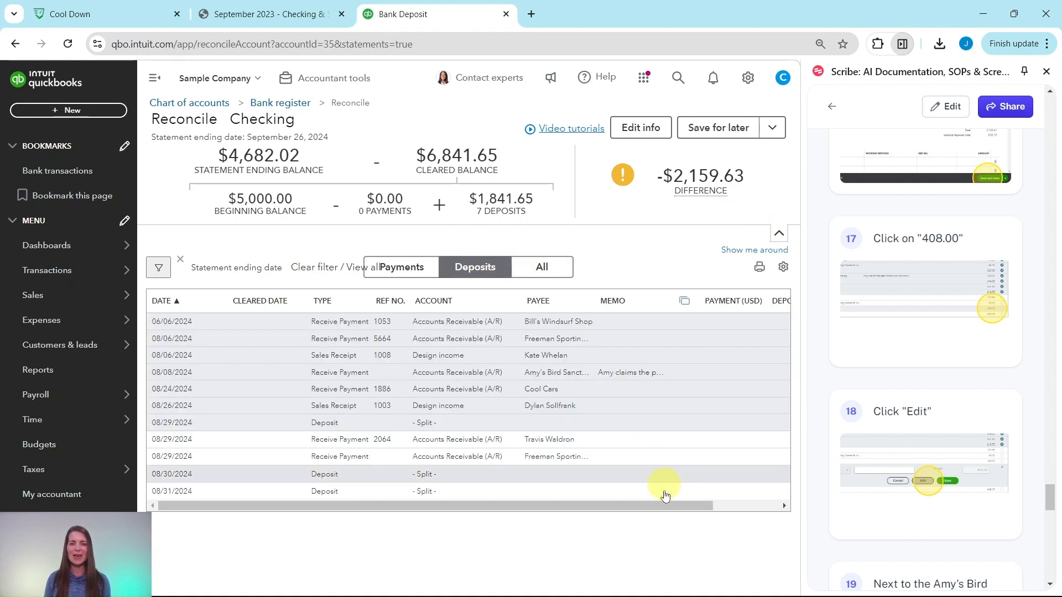
drag(662, 504, 782, 502)
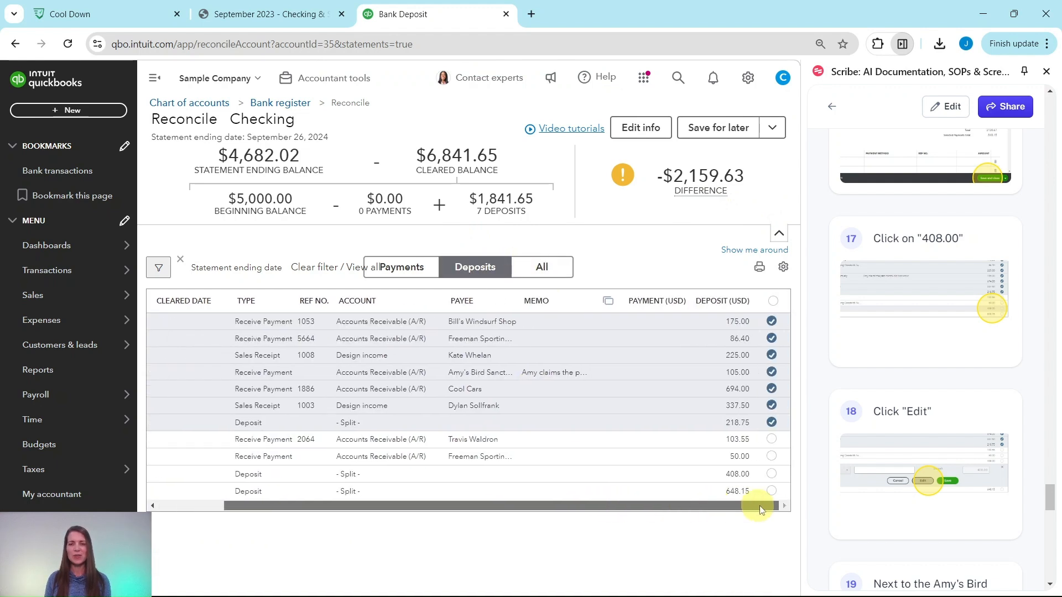
click(698, 476)
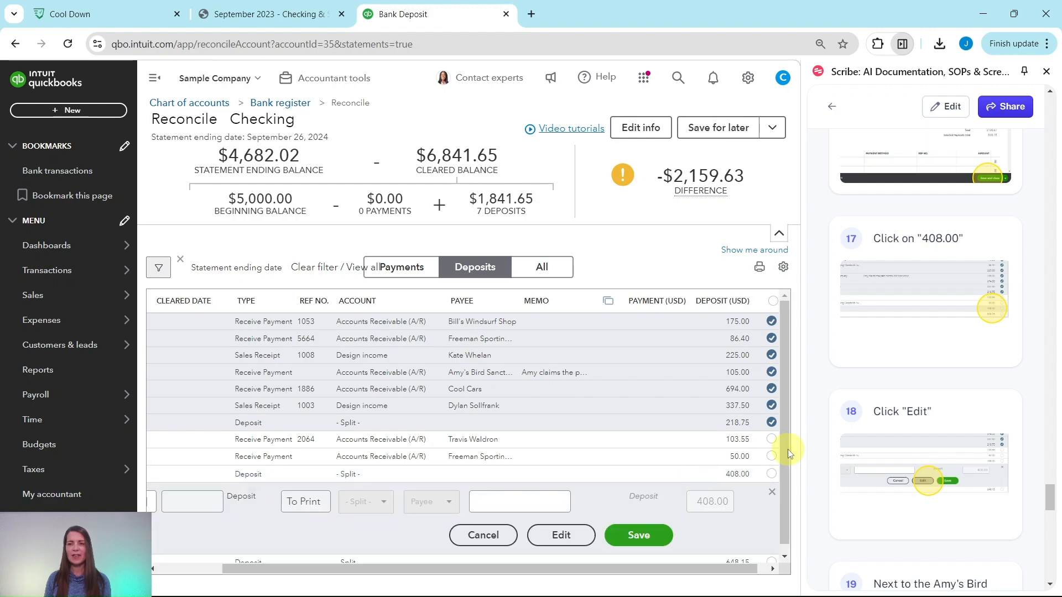
click(562, 535)
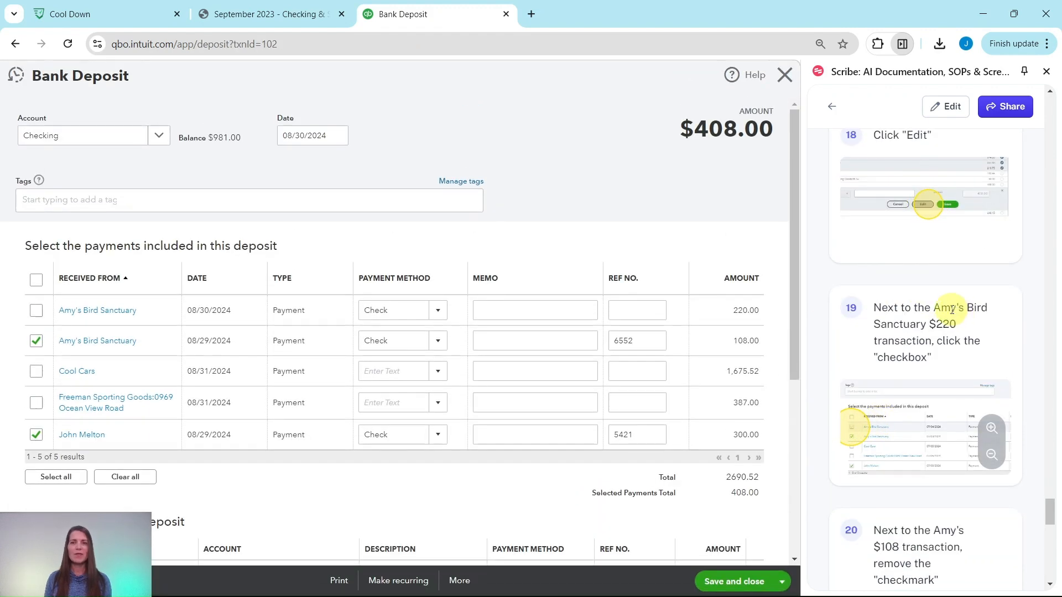
Replace the 108.00 Amy's Bird Sanctuary payment with the 220.00 one in the 408.00 deposit, then save and close it
scroll(962, 332, down, 3)
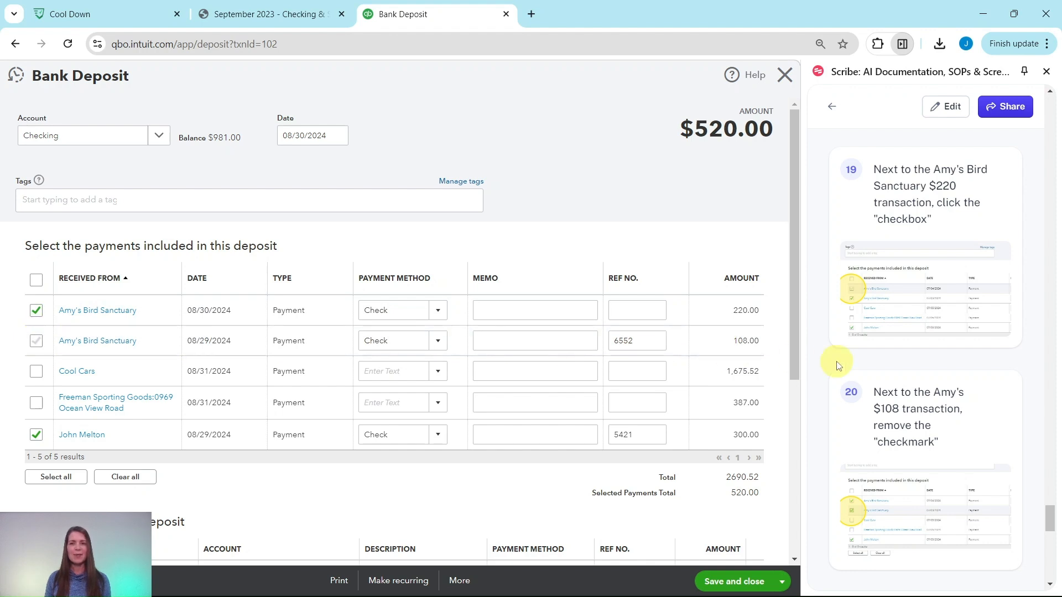
scroll(920, 367, down, 5)
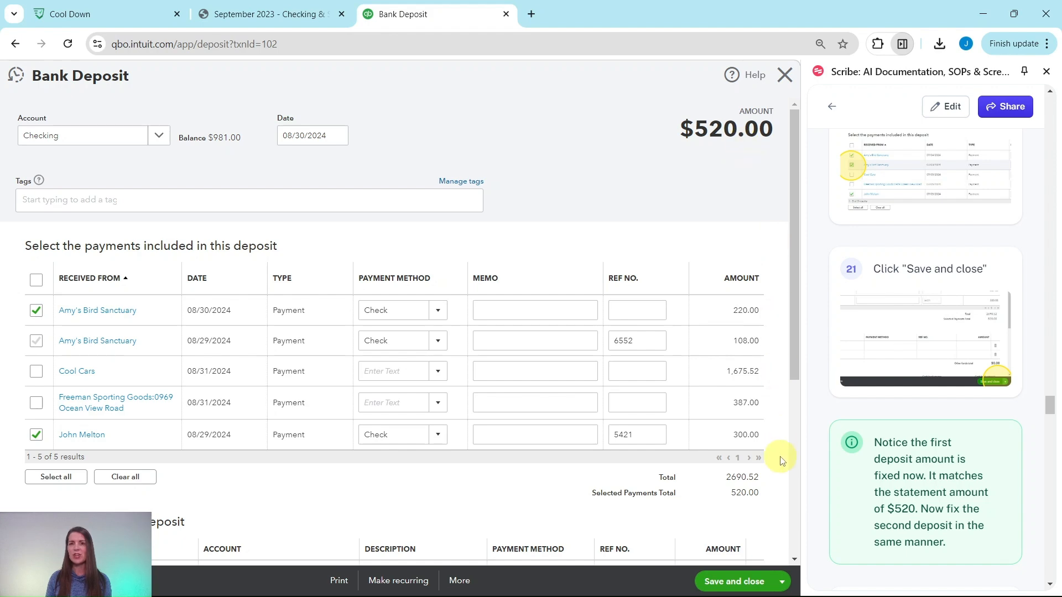
click(734, 581)
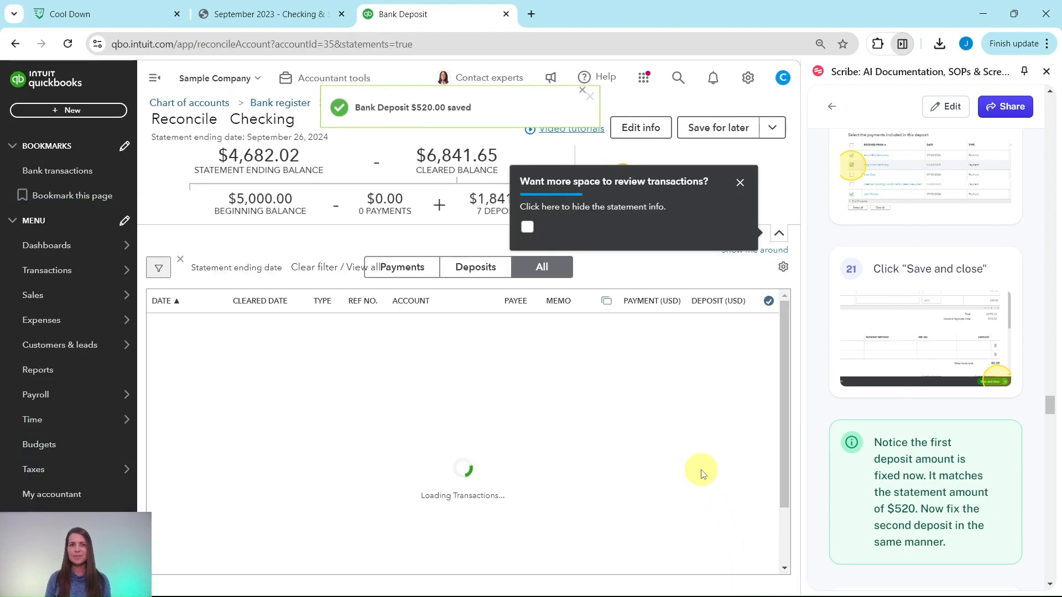
Dismiss the reconciliation tips and list only deposits, showing the deposit amounts
click(740, 183)
click(747, 215)
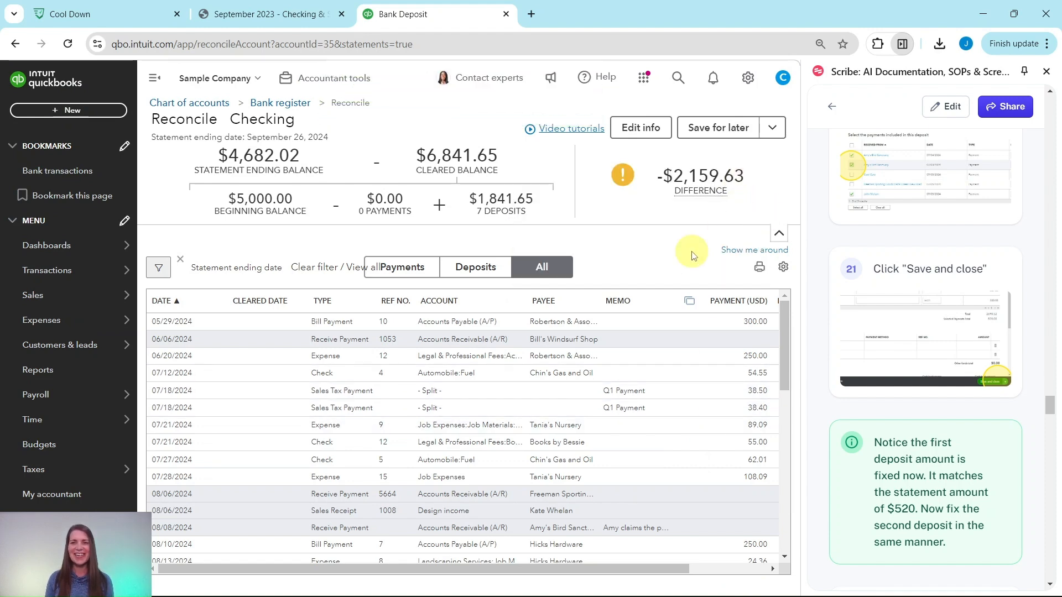
click(464, 275)
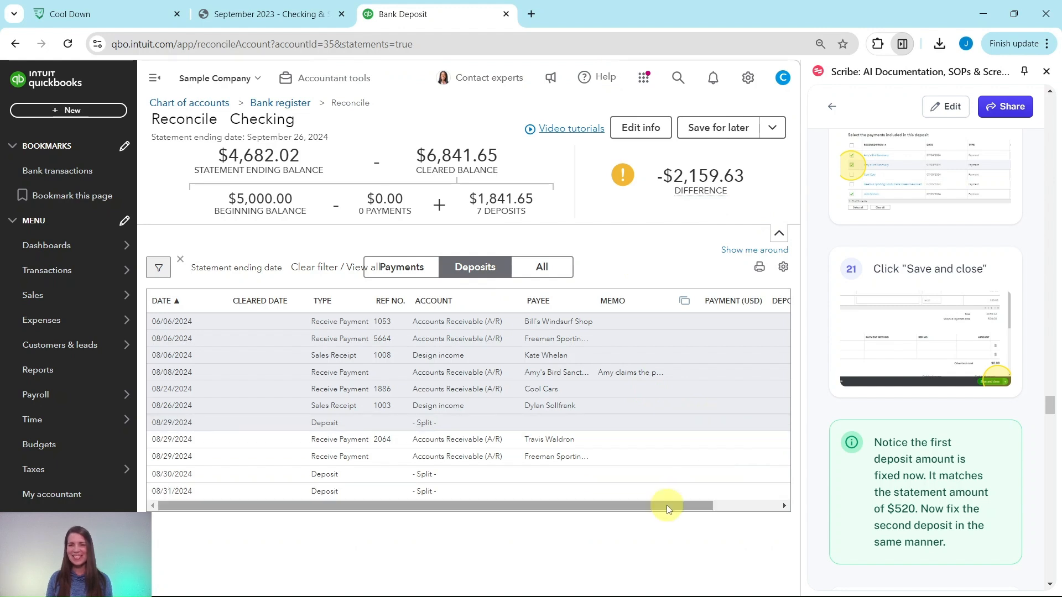
drag(665, 505, 780, 505)
Check the corrected 520.00 deposit against the statement, and read guide instructions 22 to 24 for the second deposit
scroll(893, 439, down, 4)
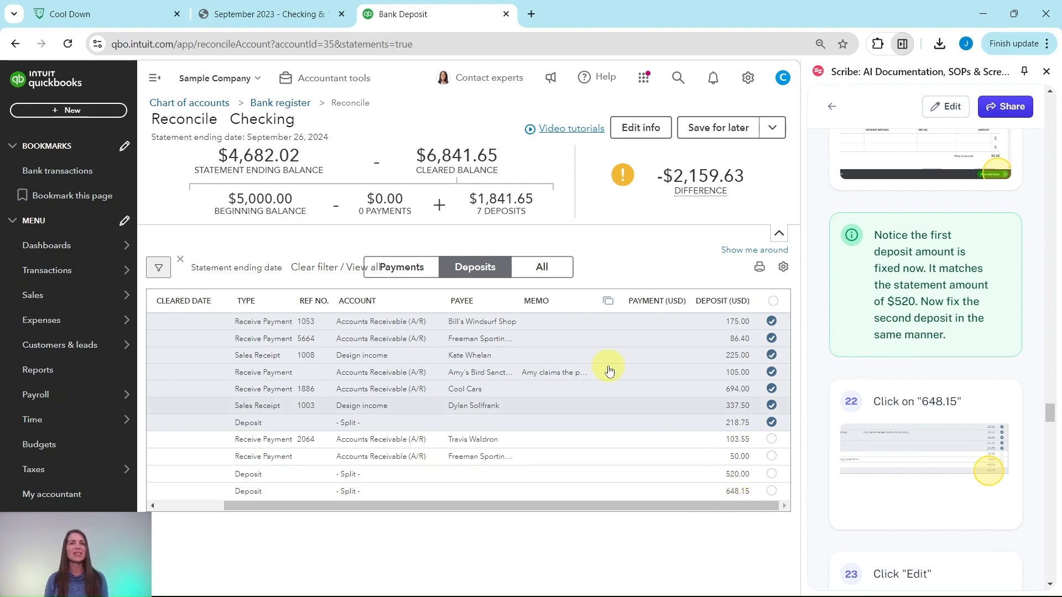
click(270, 14)
drag(642, 321, 676, 325)
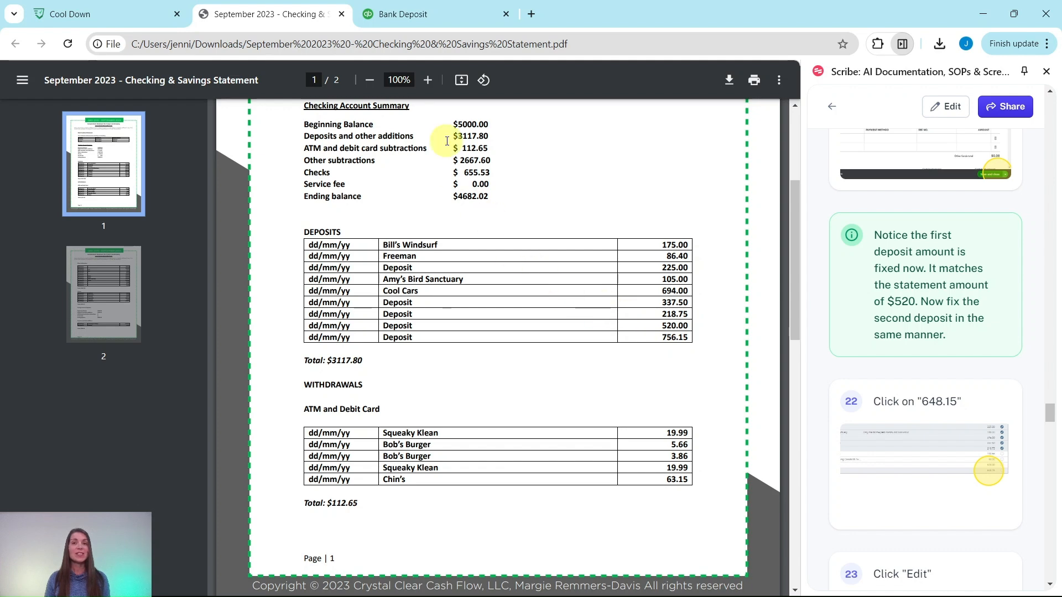
click(442, 16)
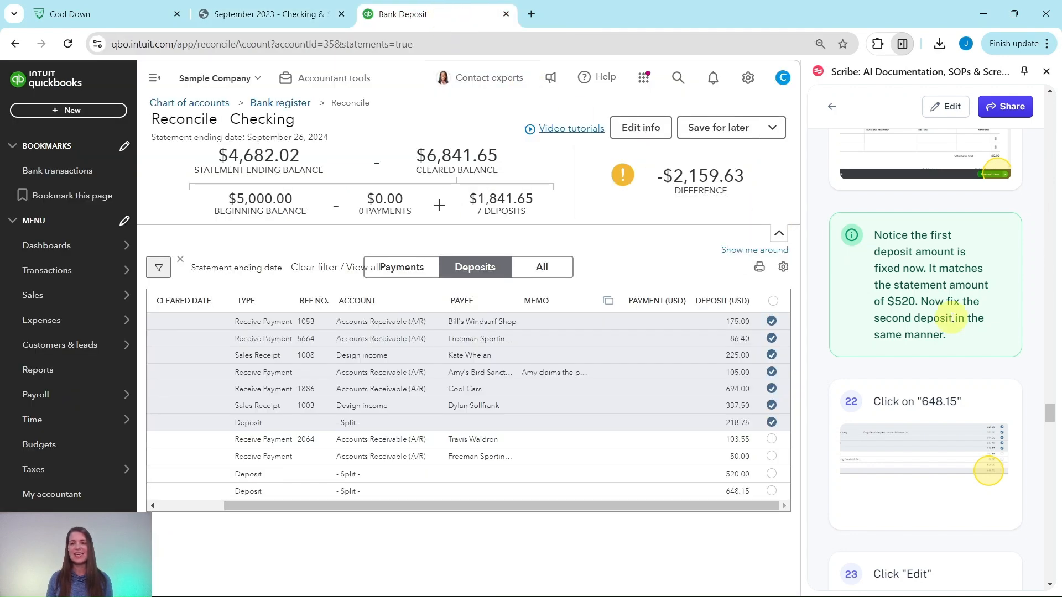
scroll(954, 311, down, 4)
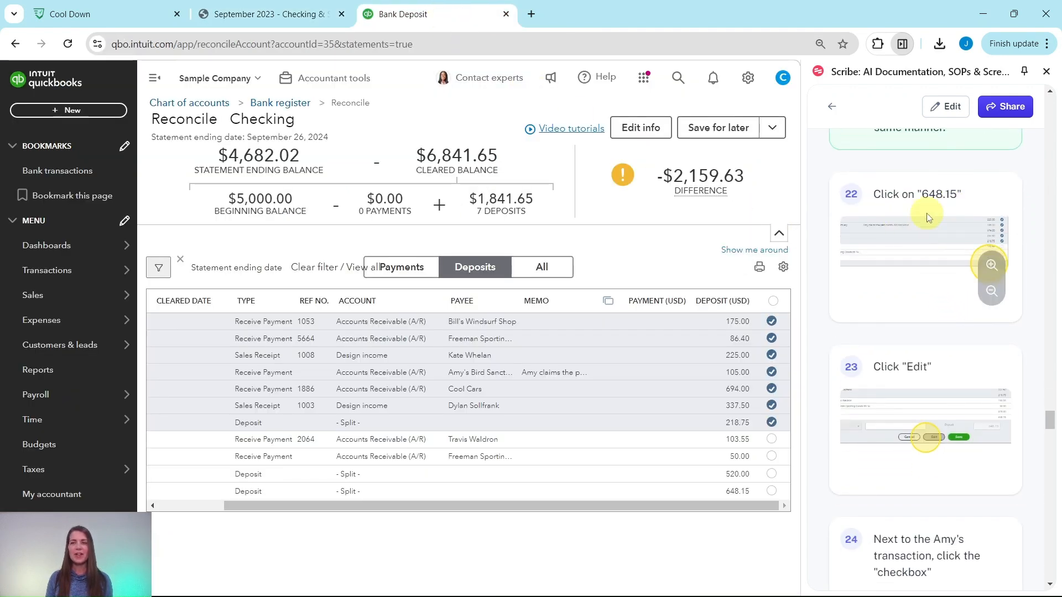
Open the 648.15 deposit for editing and include the 108.00 Amy's Bird Sanctuary payment in it
click(633, 492)
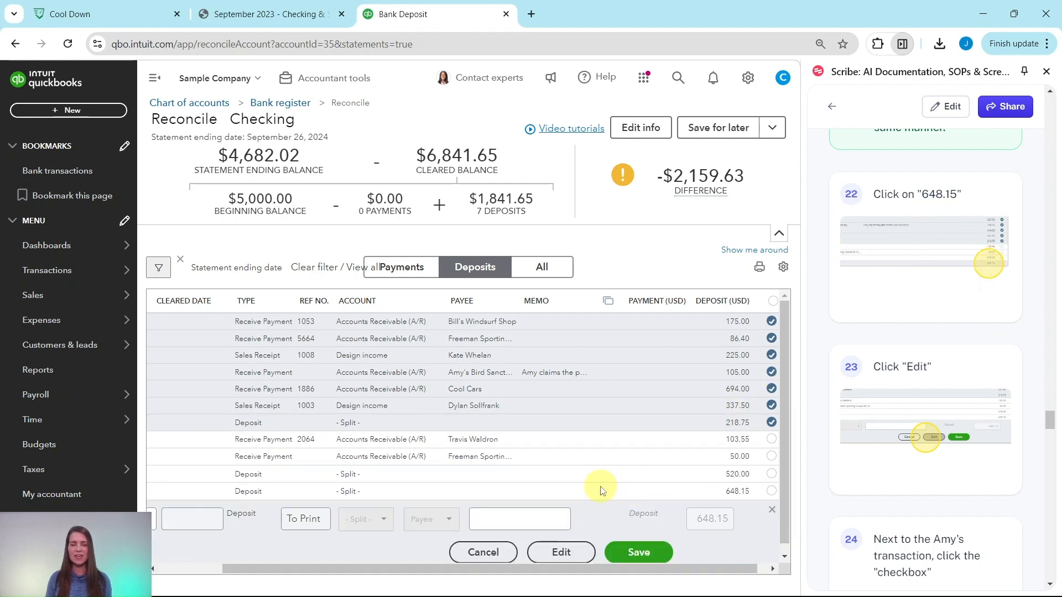
click(577, 560)
scroll(936, 486, down, 6)
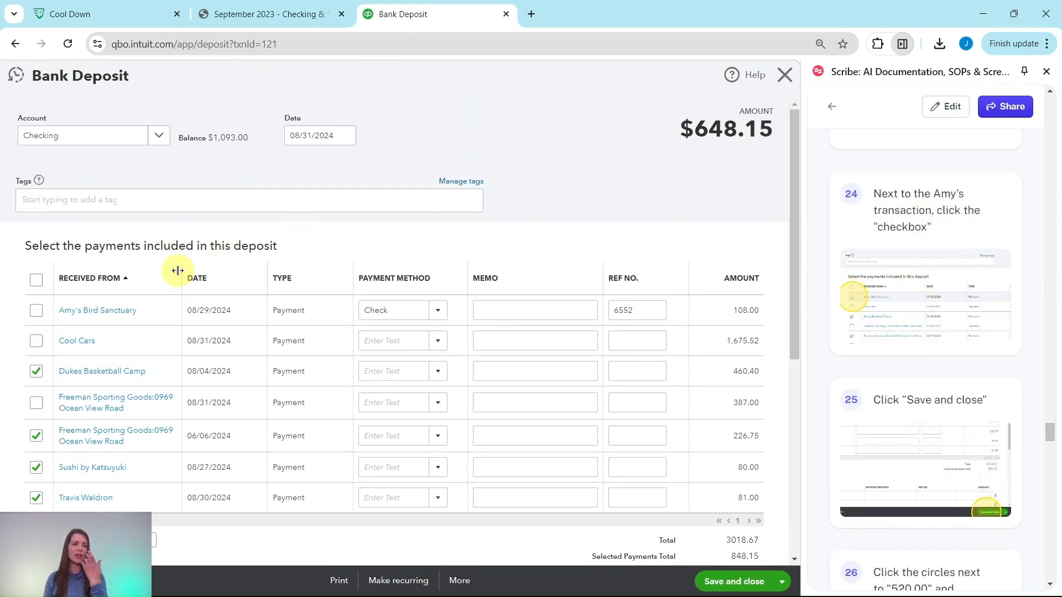
click(36, 313)
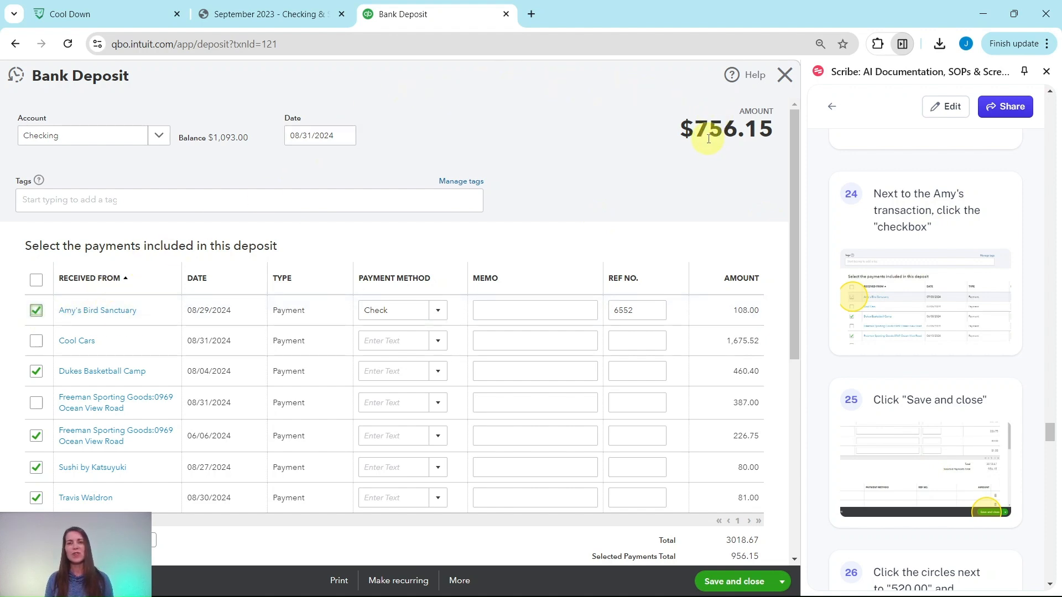
Check the edited deposit's total against the statement's last deposit, then save and close the deposit
click(269, 13)
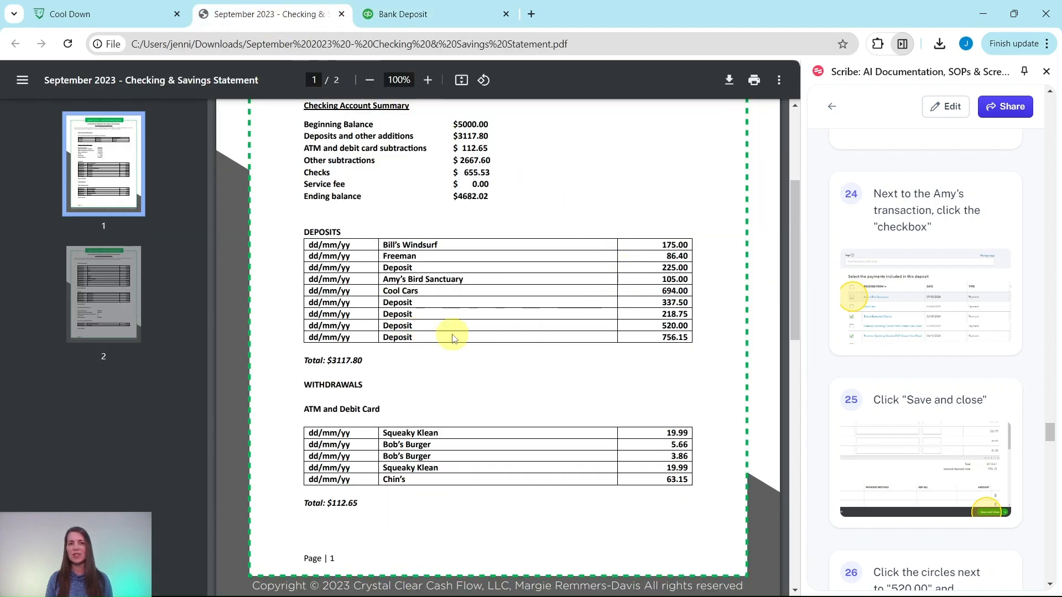
click(403, 15)
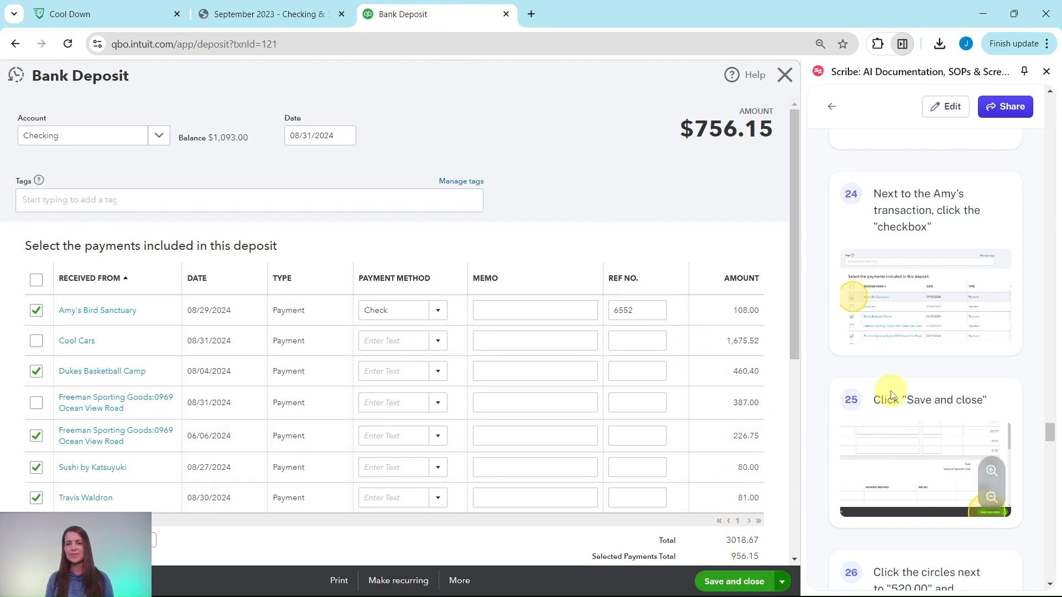
scroll(884, 387, down, 6)
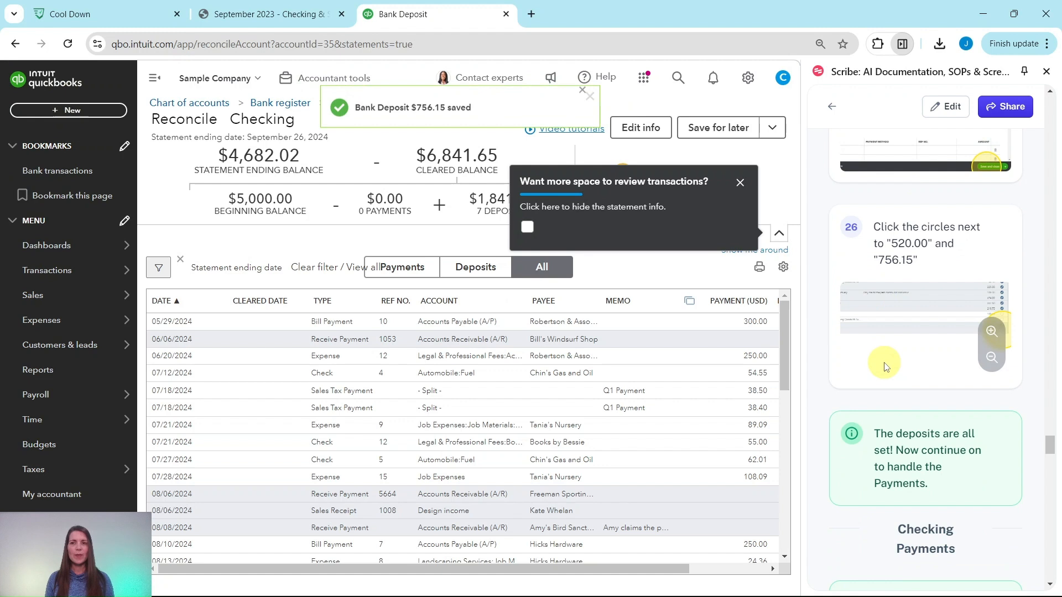
Dismiss the reconciliation tips, list only deposits, and mark the 520.00 and 756.15 deposits as cleared
click(740, 182)
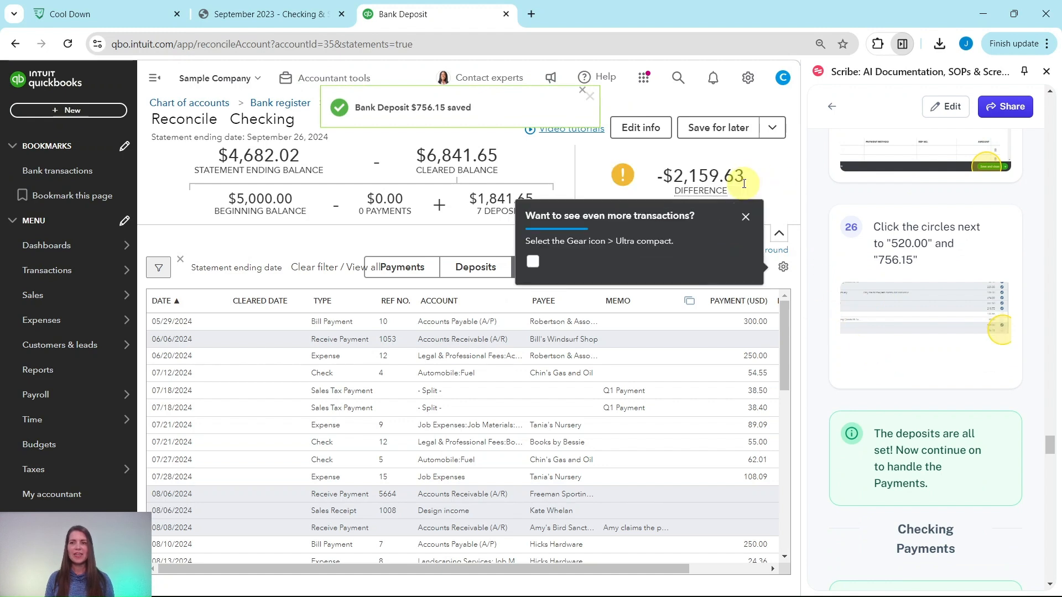
click(745, 217)
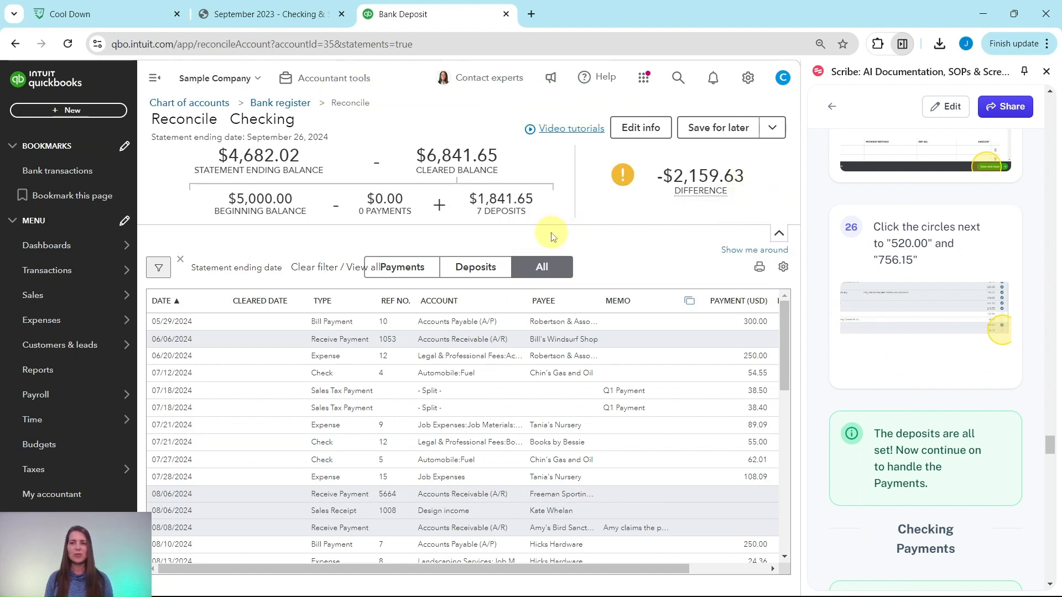
click(475, 267)
drag(609, 497, 741, 502)
click(771, 474)
click(771, 490)
List only payments and sort them by type, following guide instructions 27 and 28
scroll(880, 346, down, 3)
scroll(880, 346, down, 1)
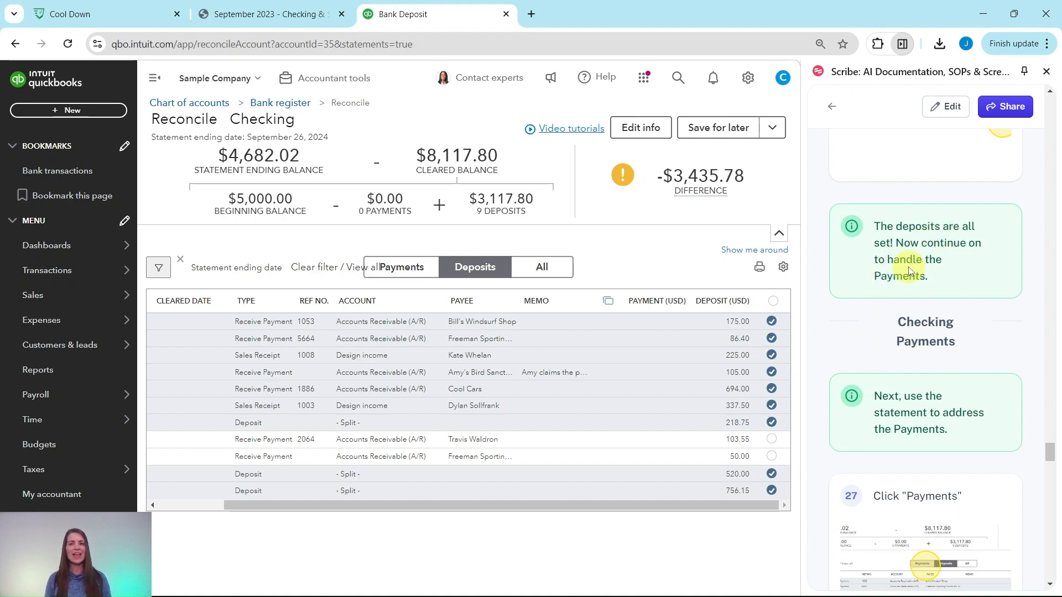
scroll(907, 257, down, 3)
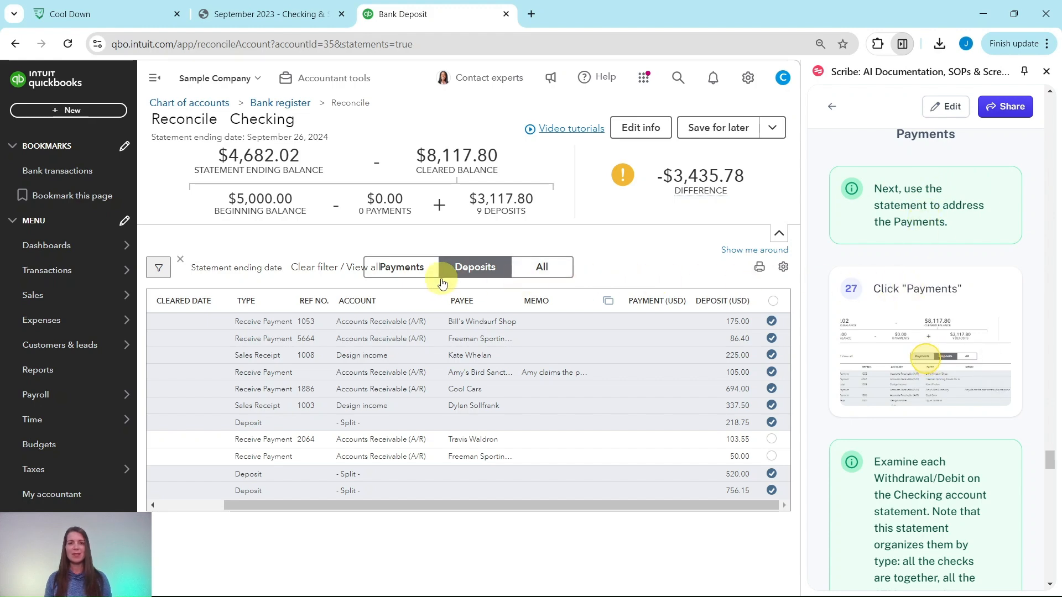
click(426, 269)
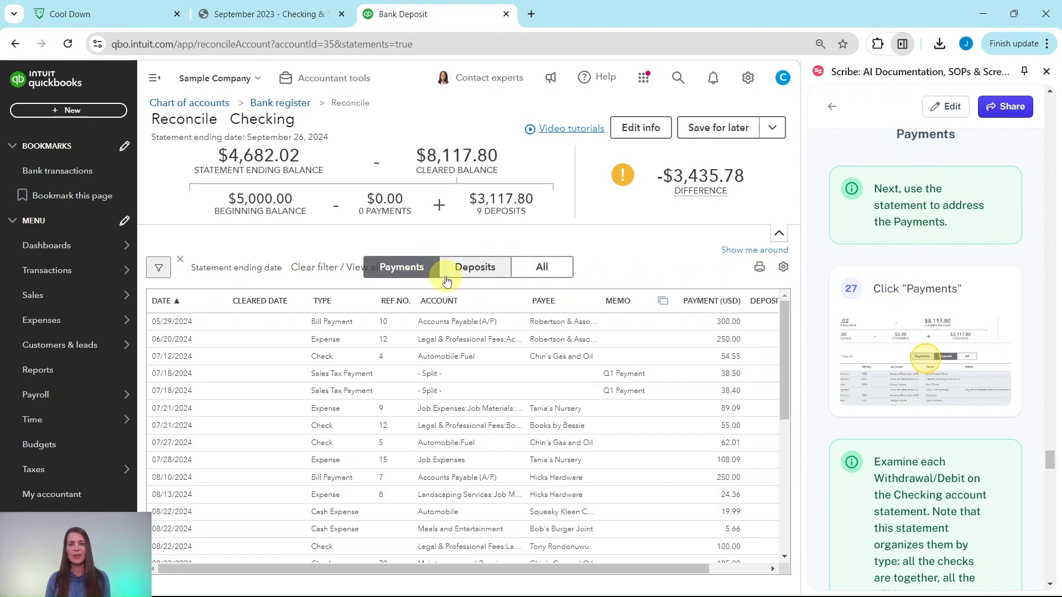
scroll(909, 353, down, 5)
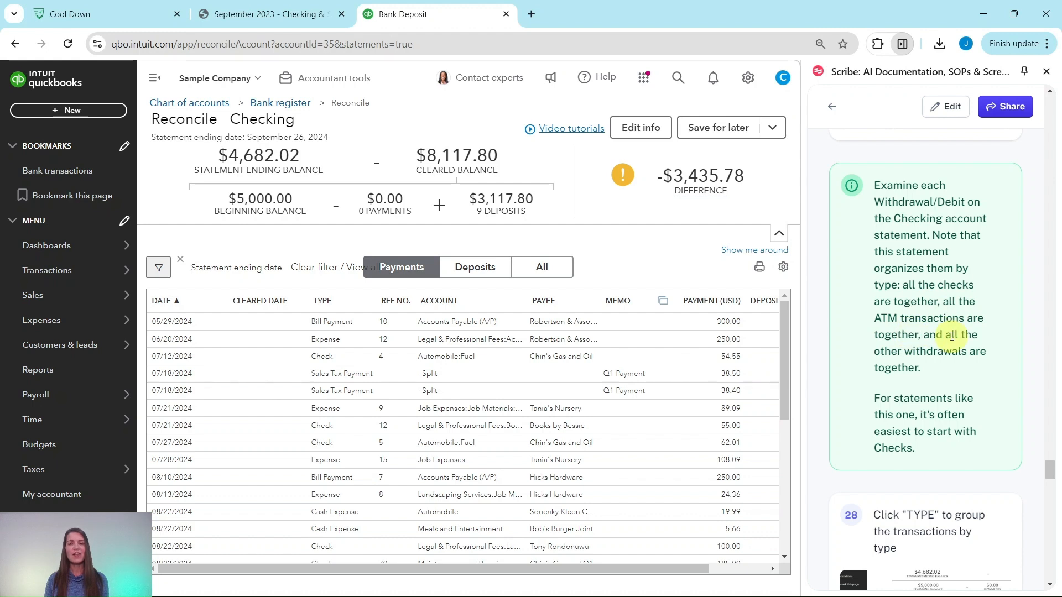
scroll(968, 362, down, 3)
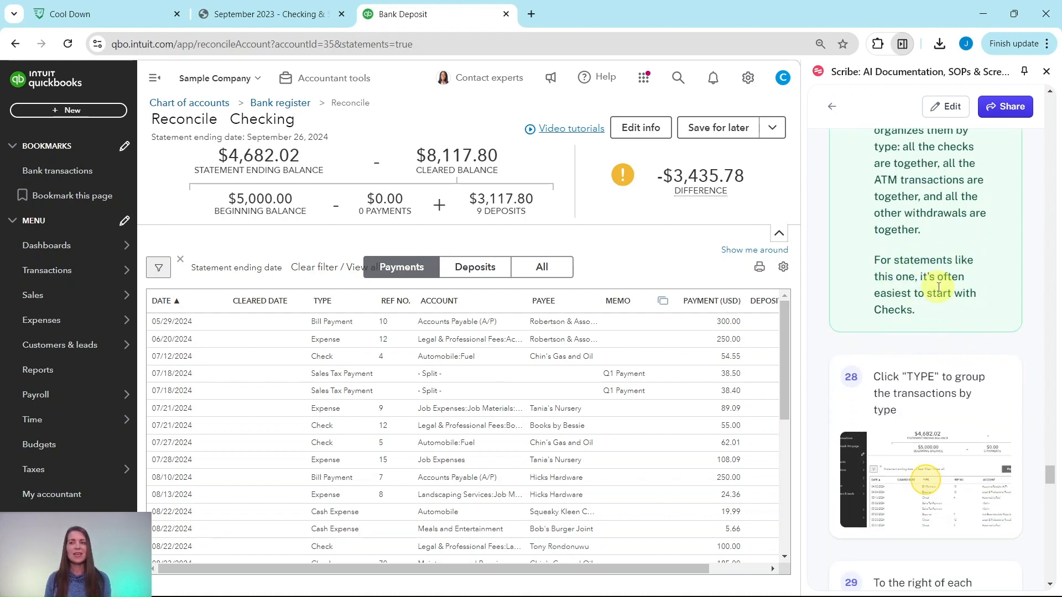
scroll(939, 292, down, 3)
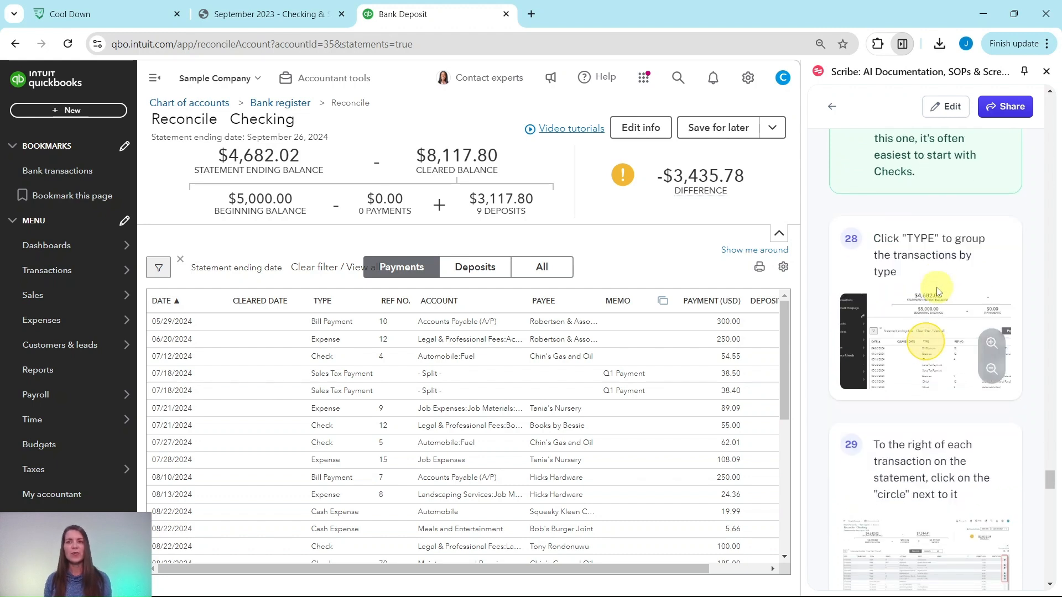
scroll(942, 294, down, 2)
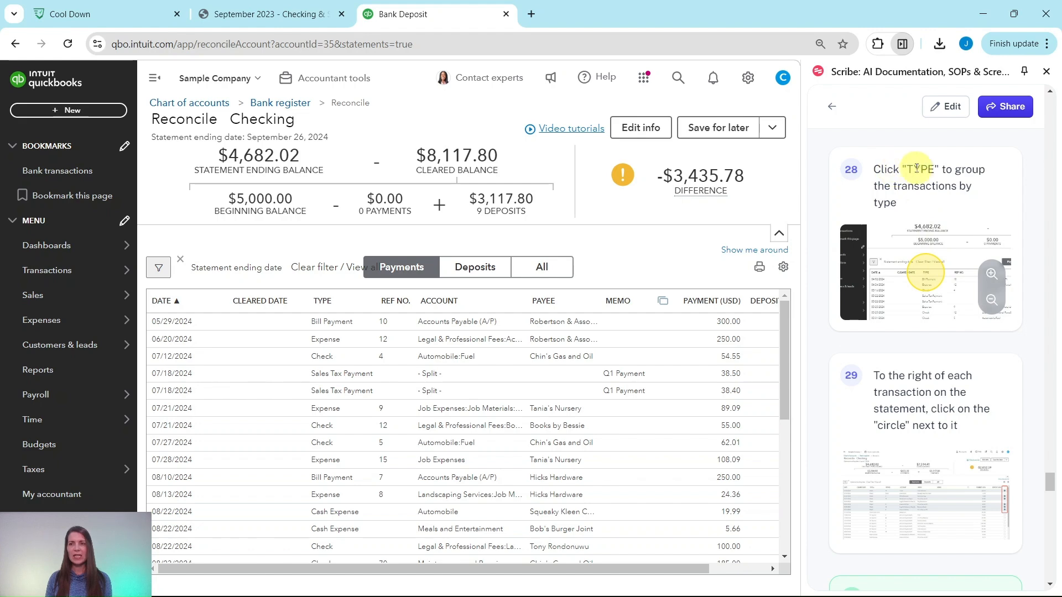
click(324, 302)
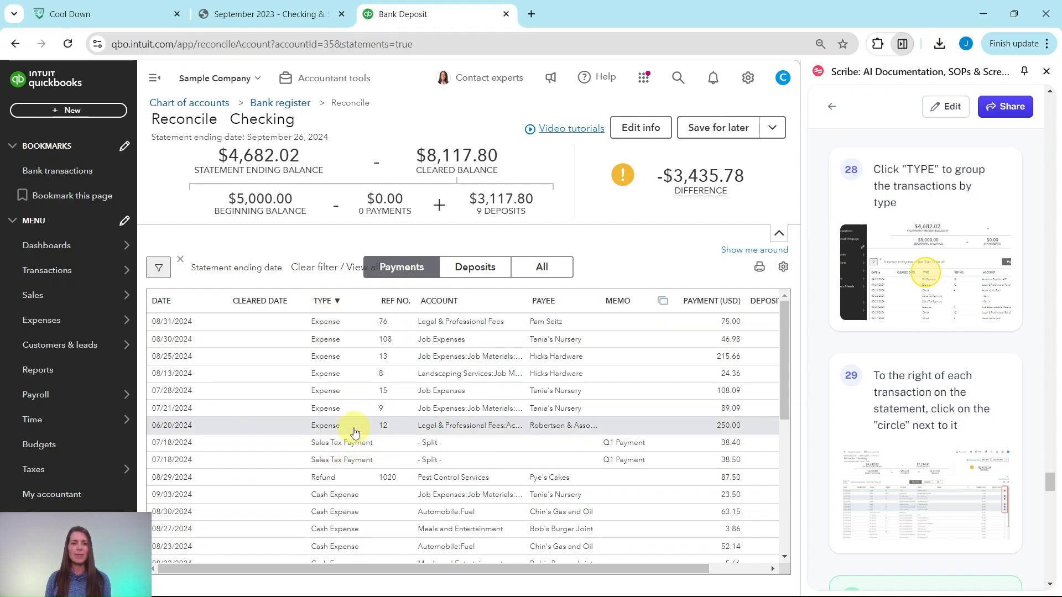
Find the checks in the payments list, and read guide instruction 29 and its note on Check 70
scroll(346, 420, down, 3)
scroll(342, 405, down, 3)
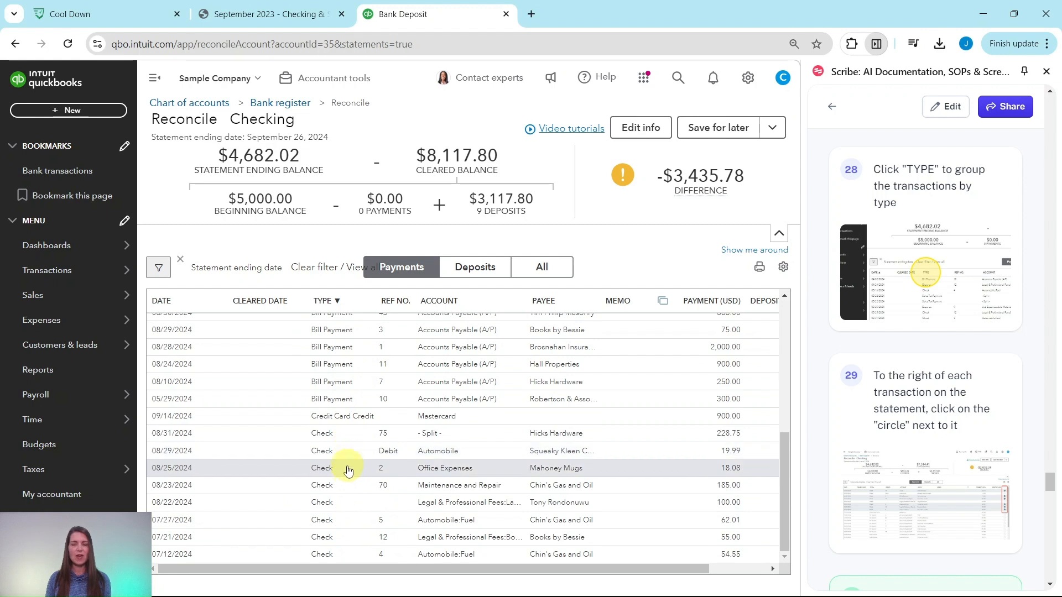
scroll(878, 396, down, 3)
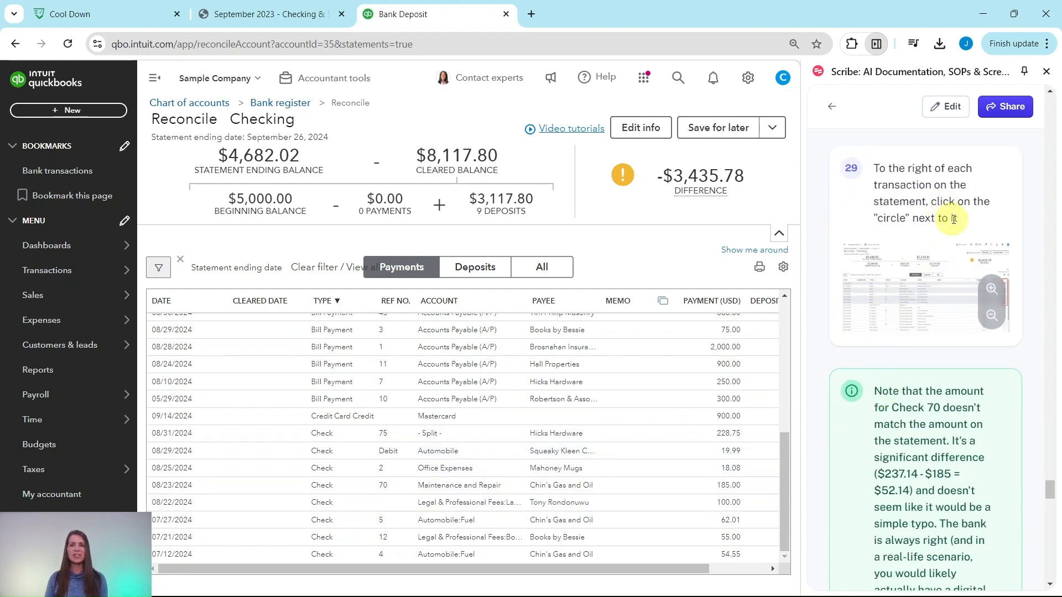
scroll(972, 233, down, 4)
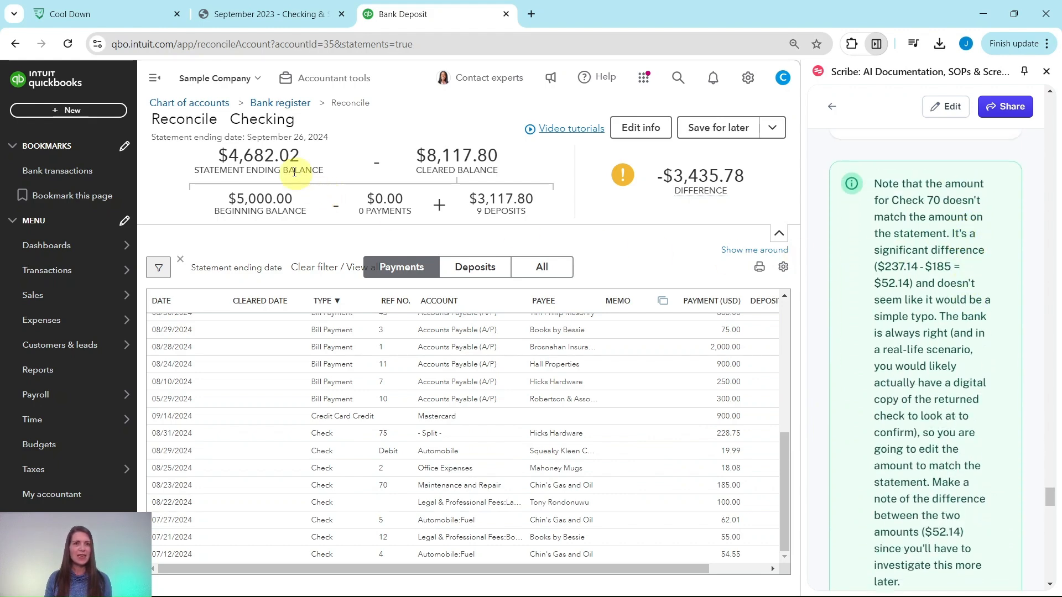
Look up the Checks section on page 2 of the statement and mark check 4 for 54.55 as cleared
click(260, 14)
scroll(502, 290, down, 8)
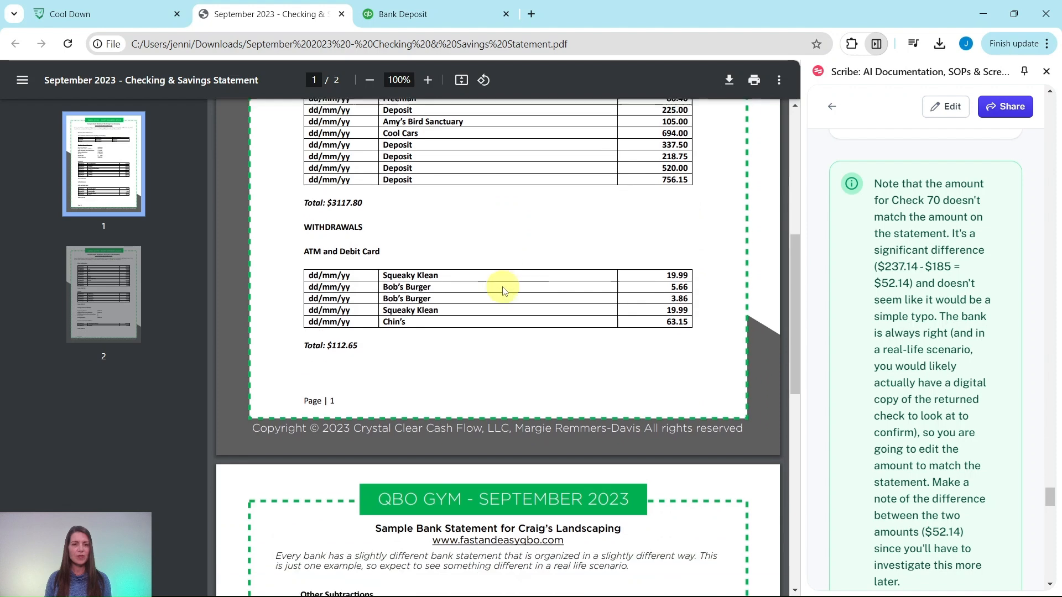
scroll(503, 285, down, 4)
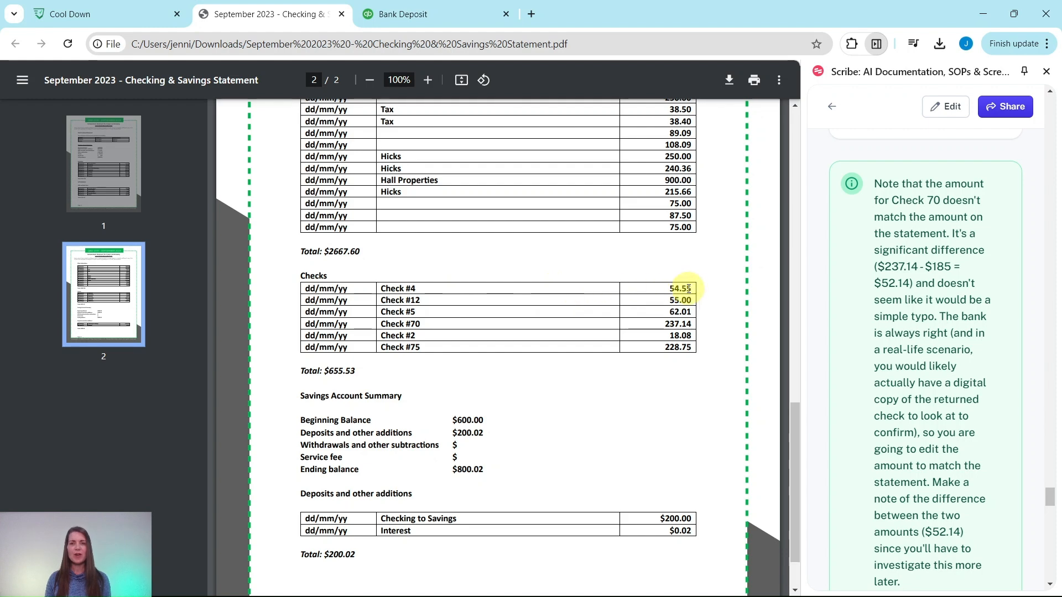
click(448, 15)
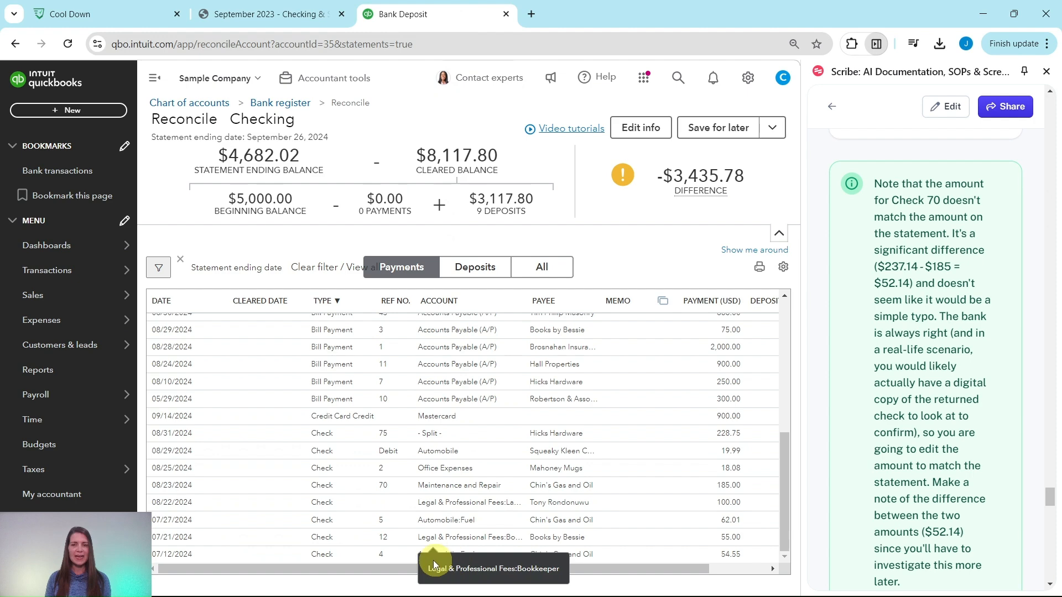
drag(685, 573, 752, 569)
click(759, 553)
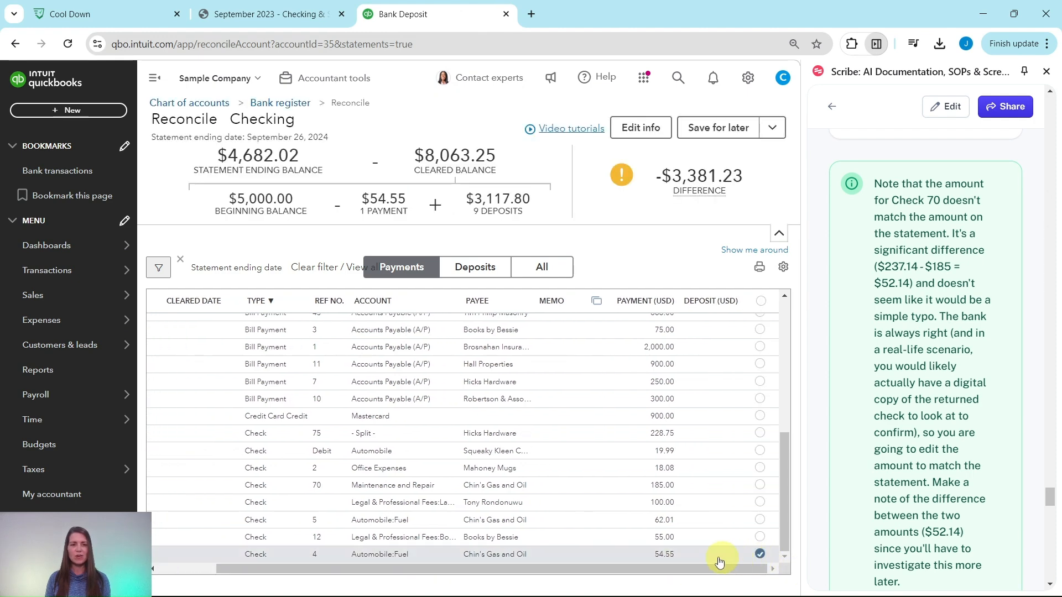
Compare checks 12 and 5 with the statement and mark them as cleared for 55.00 and 62.01
click(272, 14)
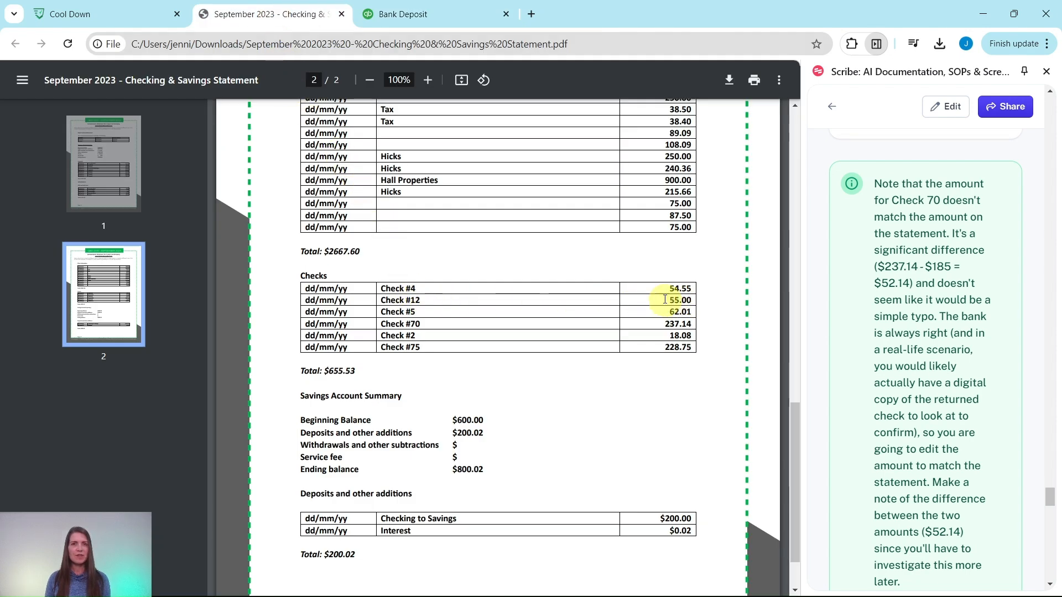
click(457, 15)
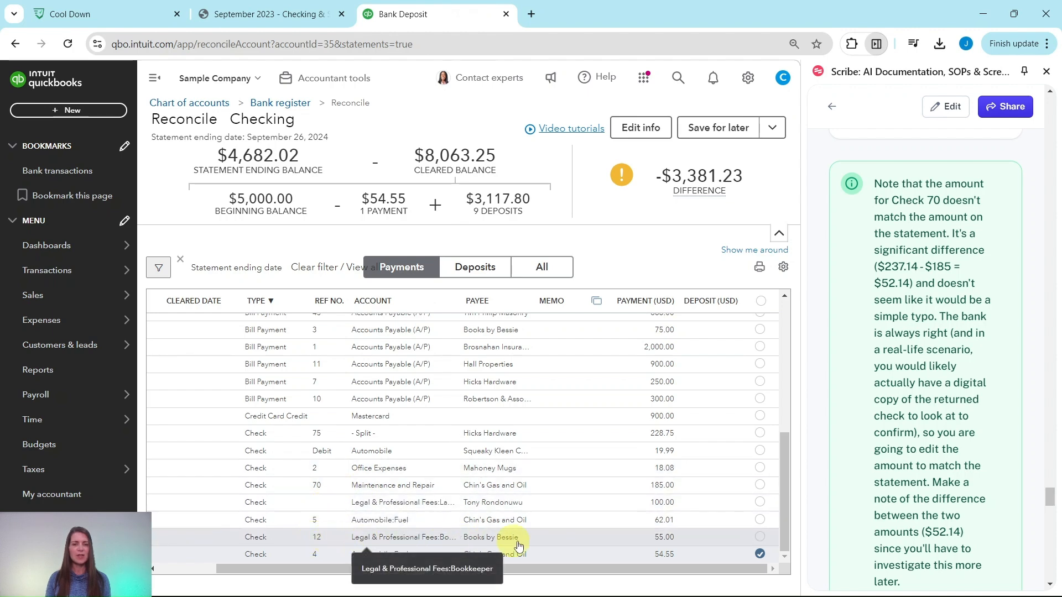
click(758, 539)
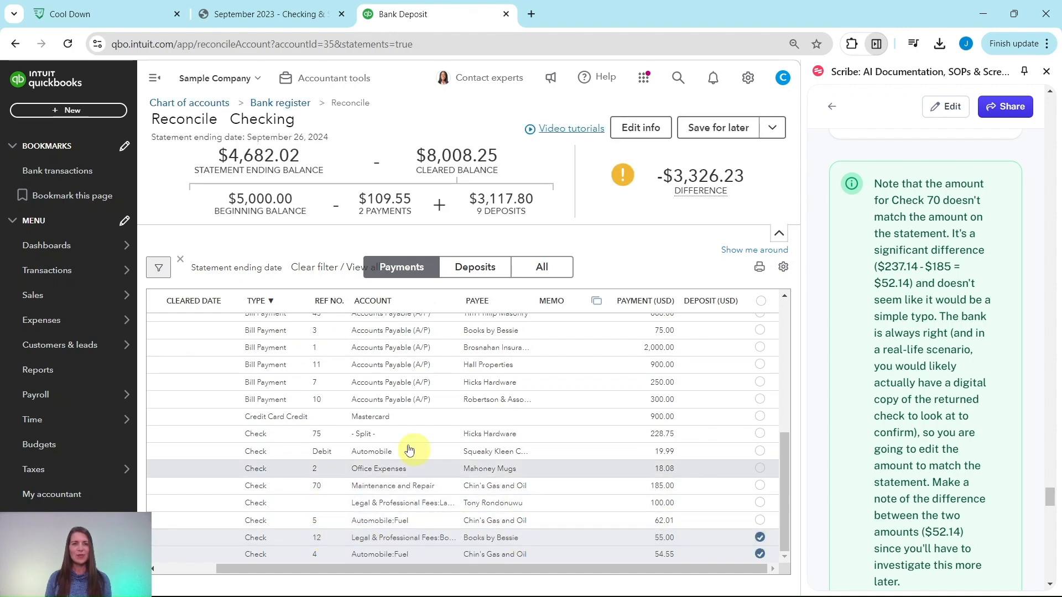
click(295, 22)
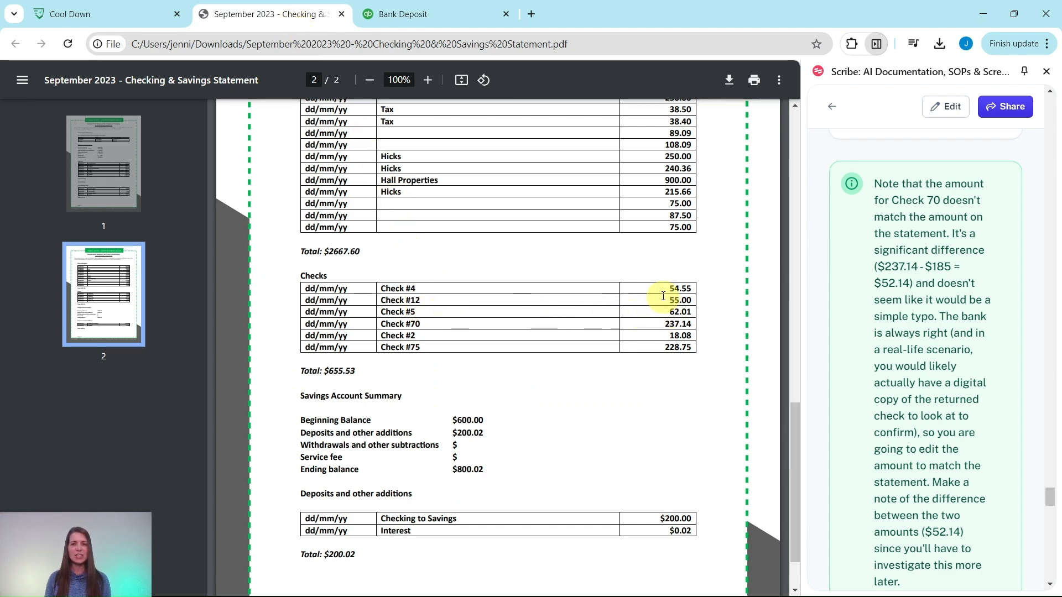
click(440, 19)
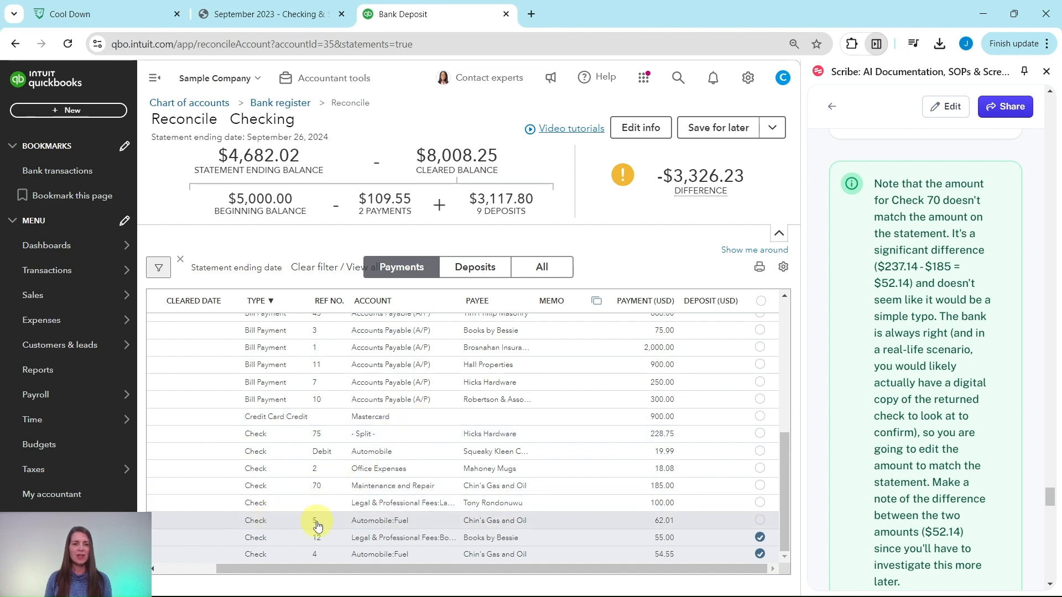
click(761, 524)
Compare checks 70 and 2 with the statement, and mark only check 2 for 18.08 as cleared
click(297, 17)
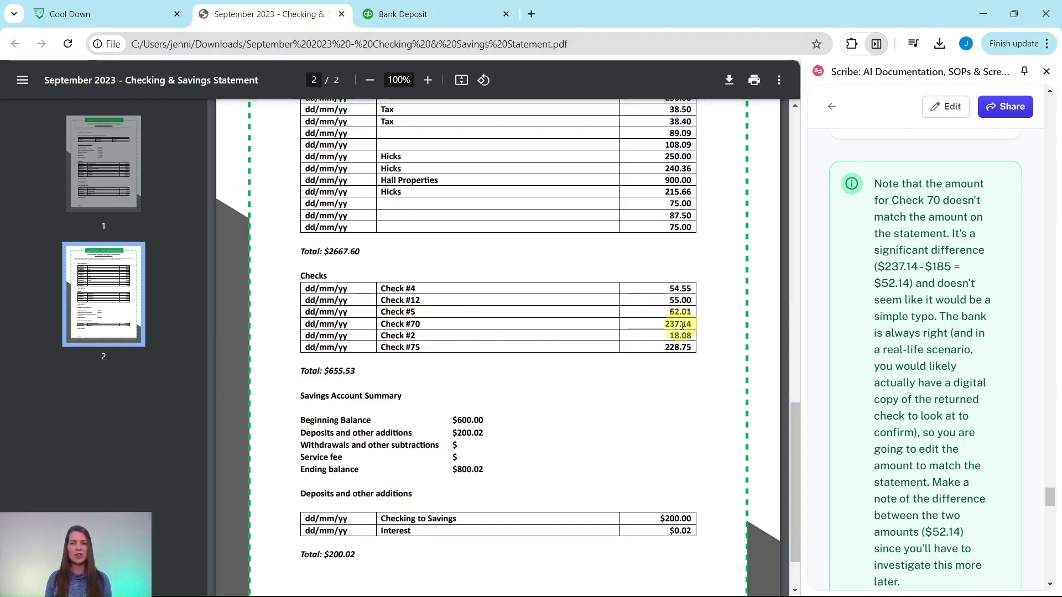
click(464, 25)
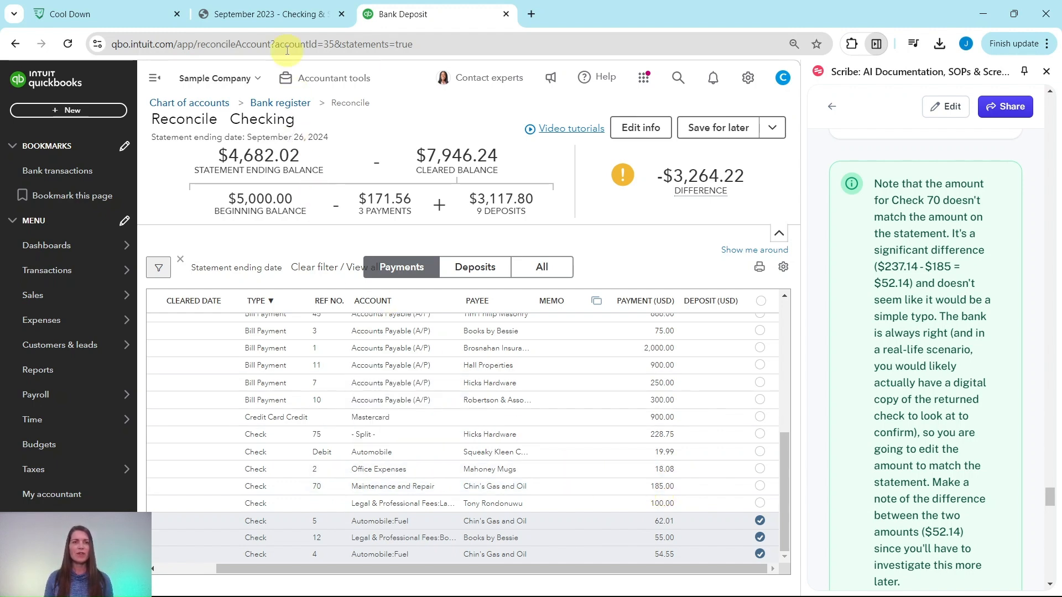
click(282, 22)
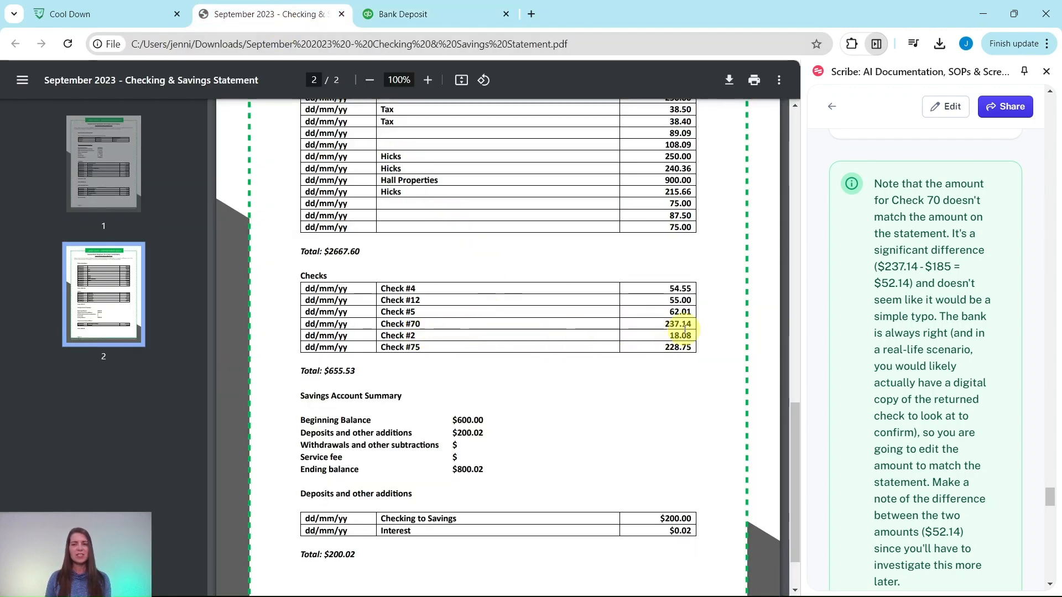
click(443, 14)
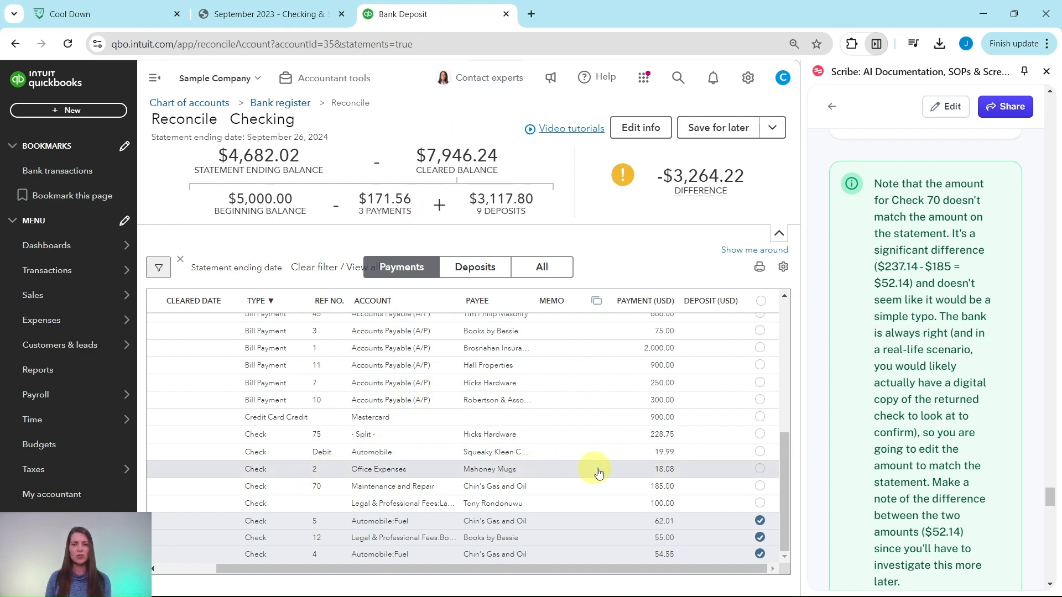
click(761, 471)
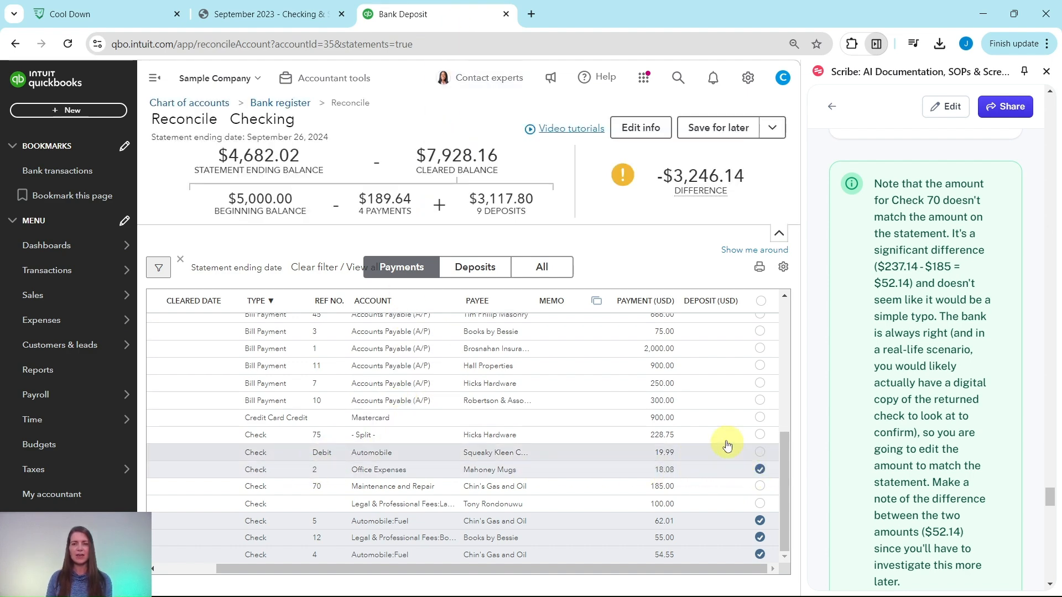
Compare check 75 with the Checks section of the statement and mark it as cleared for 228.75
click(293, 23)
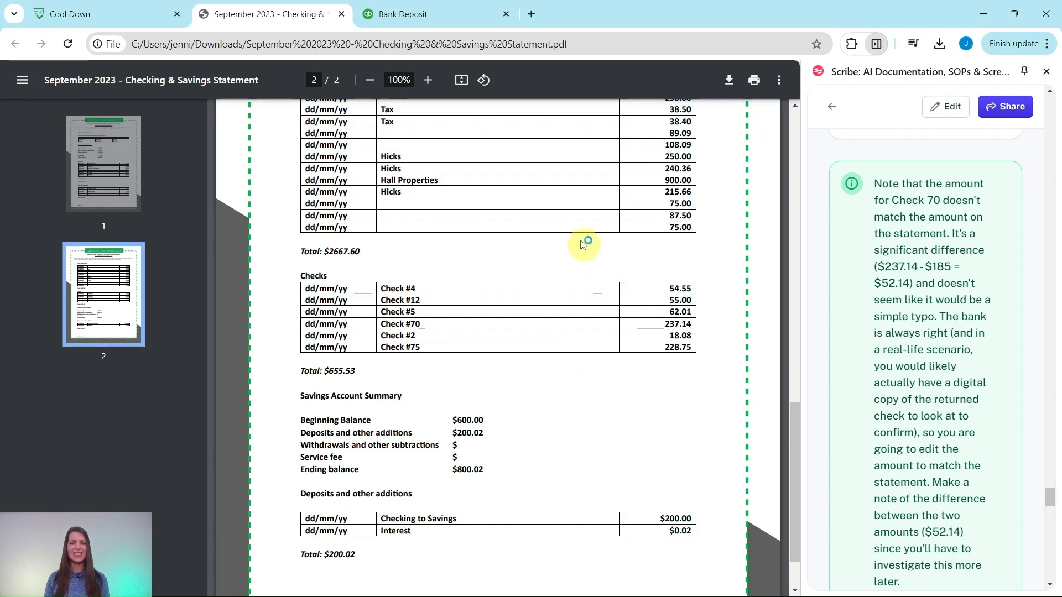
click(431, 24)
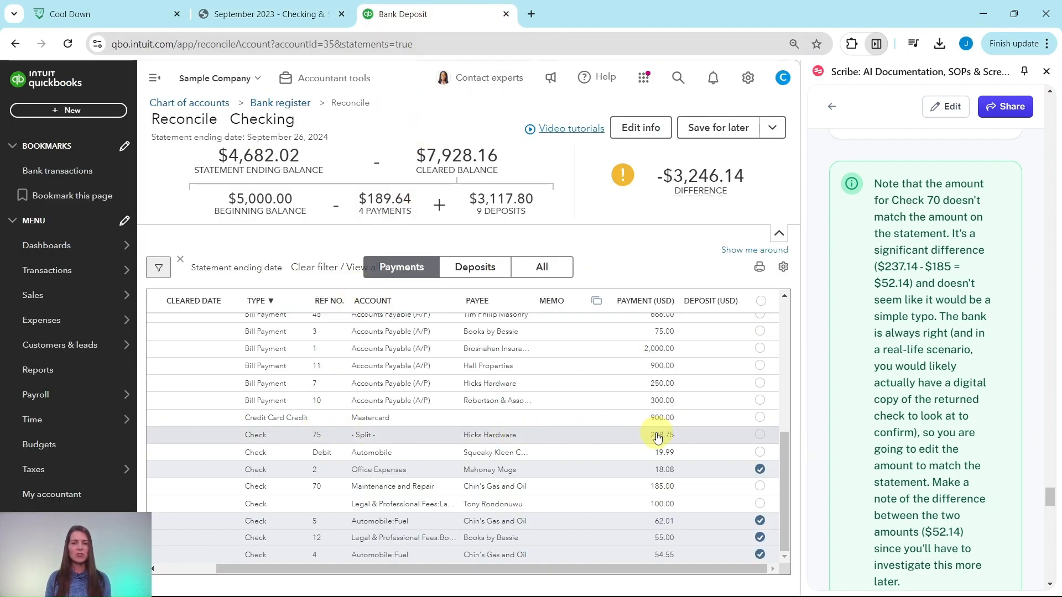
click(759, 435)
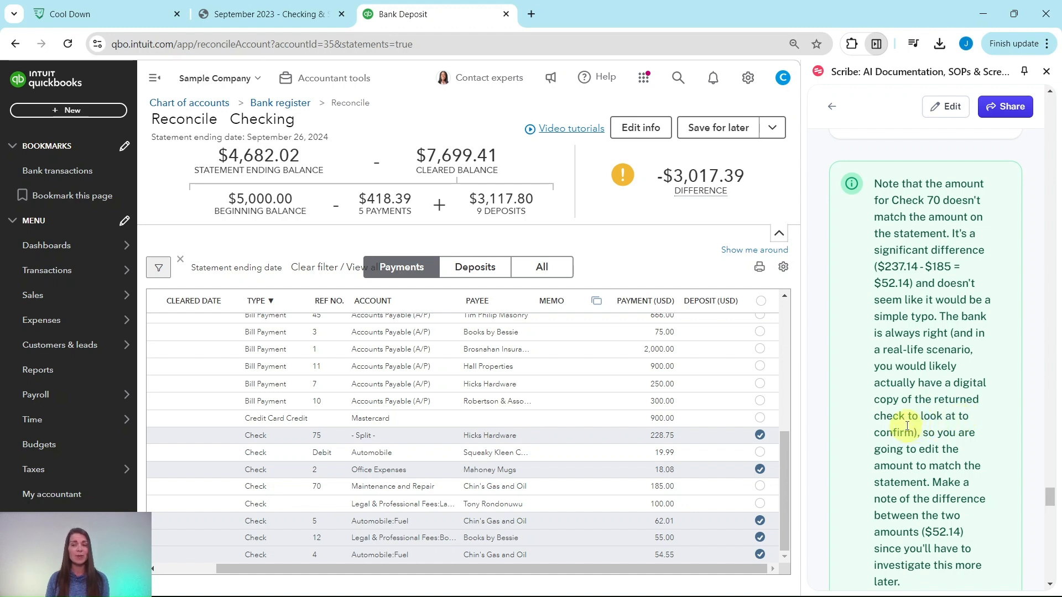
Following guide instructions 30 to 32, change check 70's payment amount to the statement's 237.14 and save it
scroll(905, 428, down, 3)
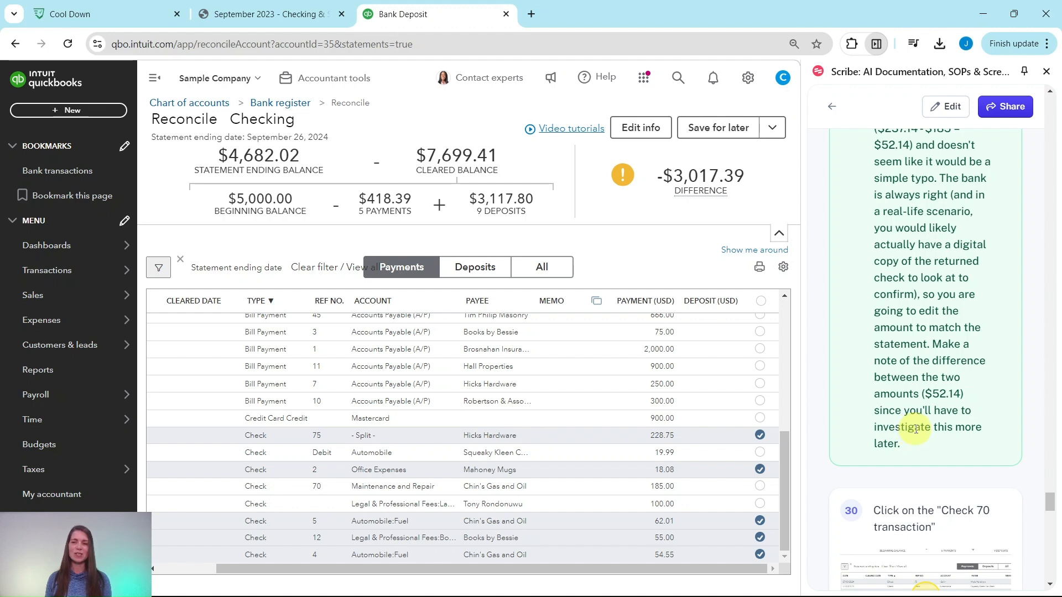
scroll(921, 427, down, 5)
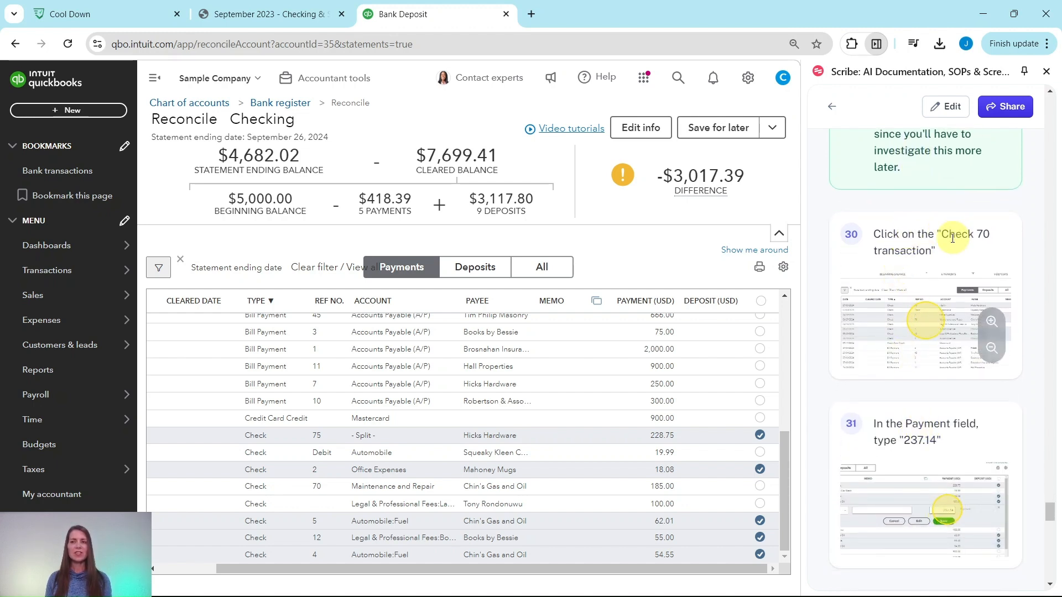
click(553, 491)
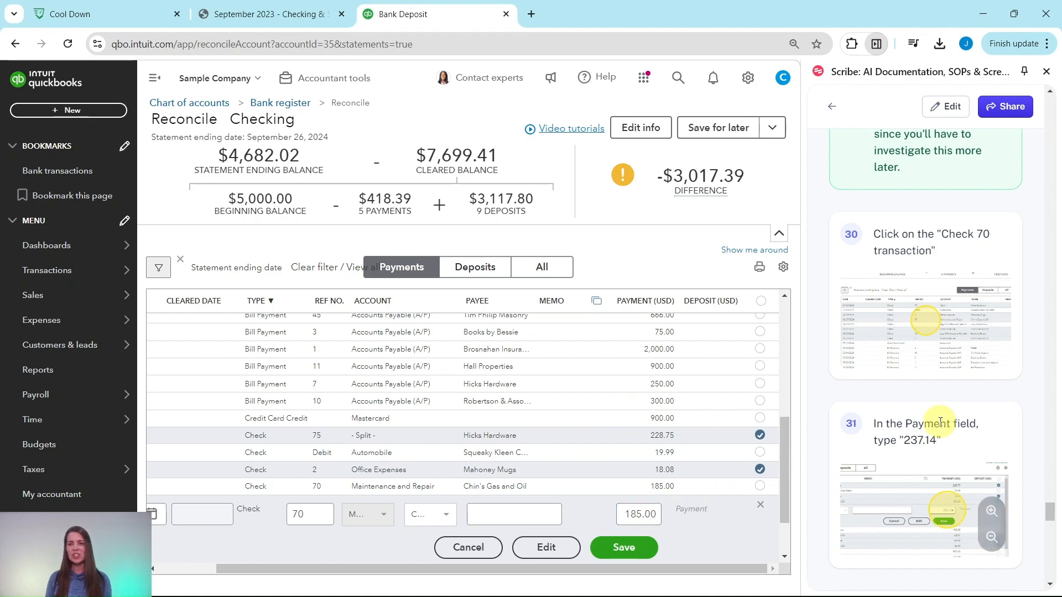
click(275, 22)
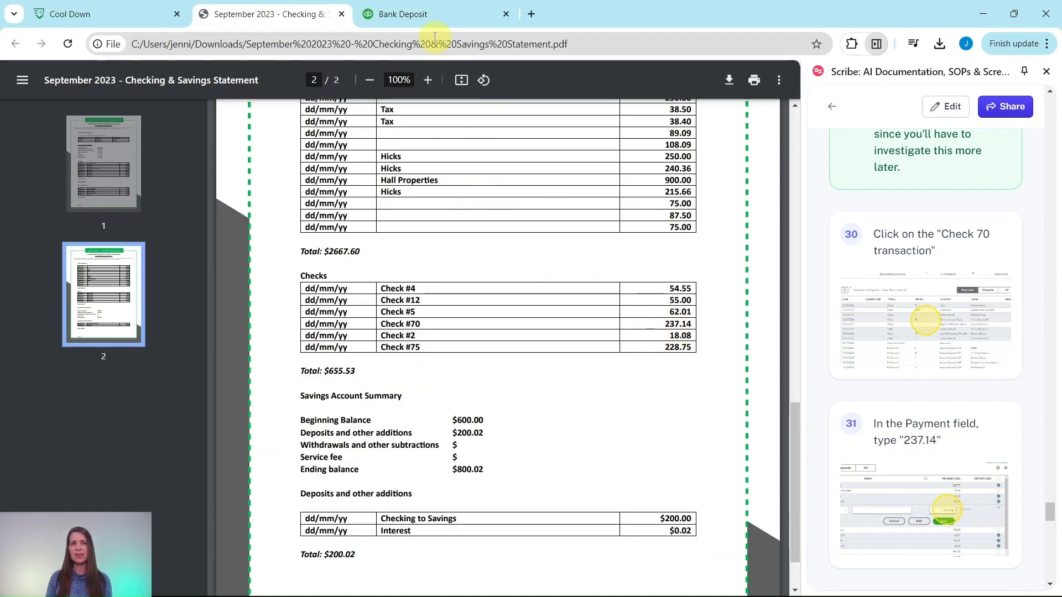
click(420, 15)
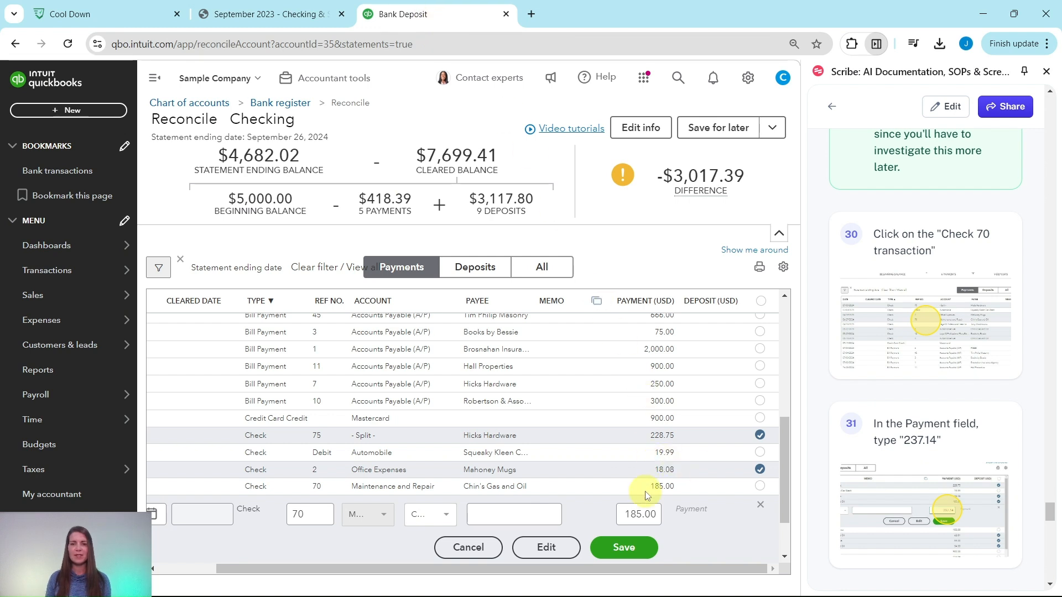
click(635, 513)
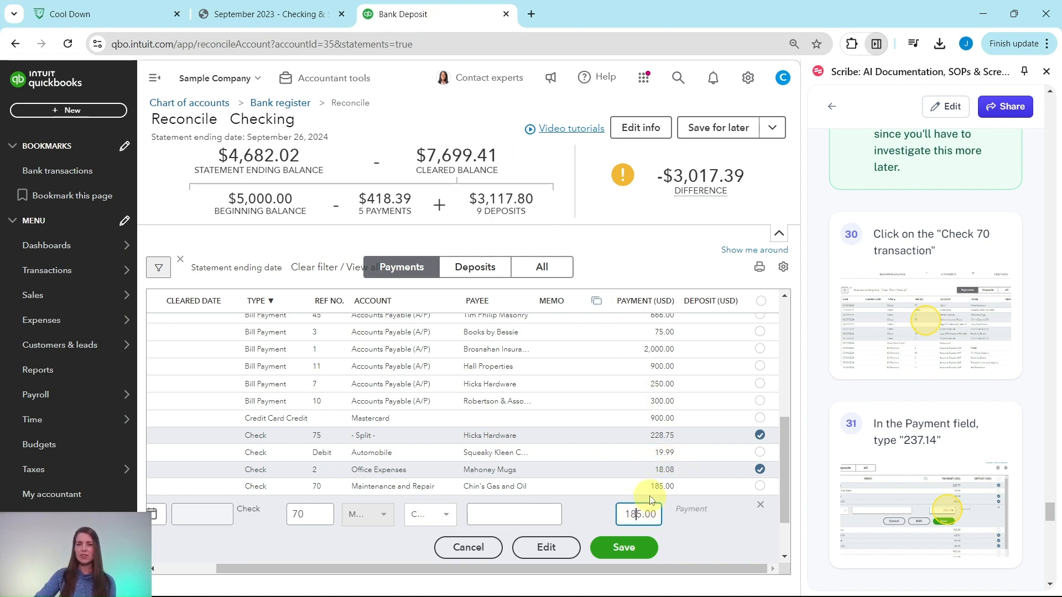
key(BackSpace)
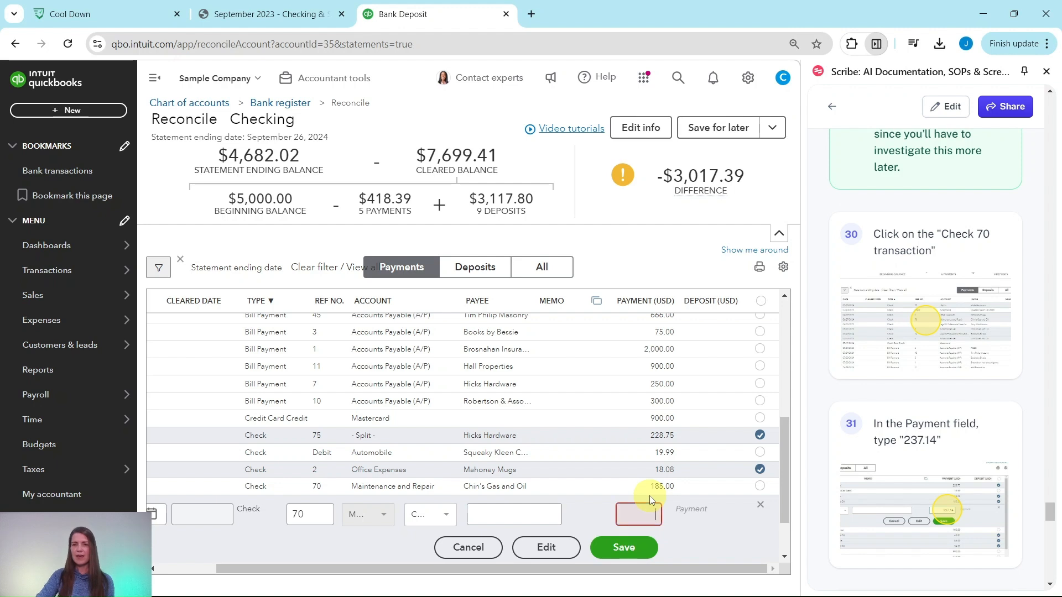
text(237.14)
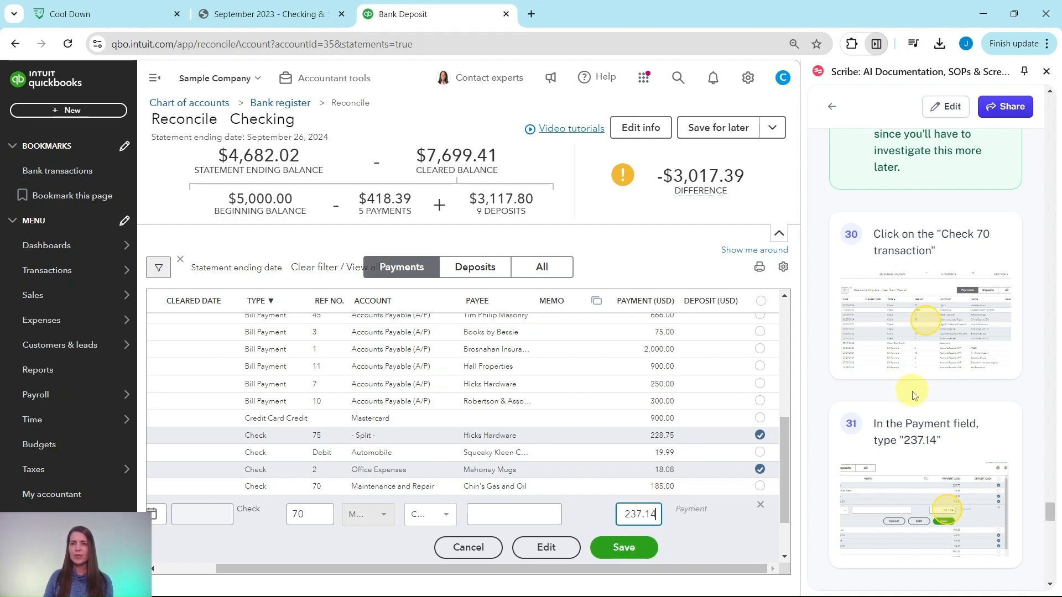
scroll(913, 398, down, 4)
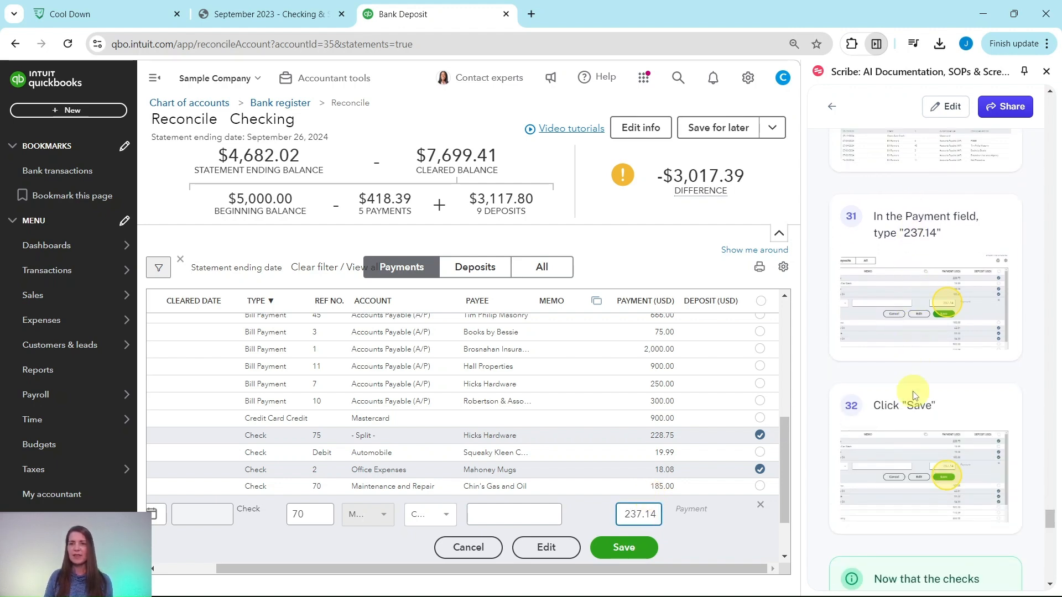
click(637, 551)
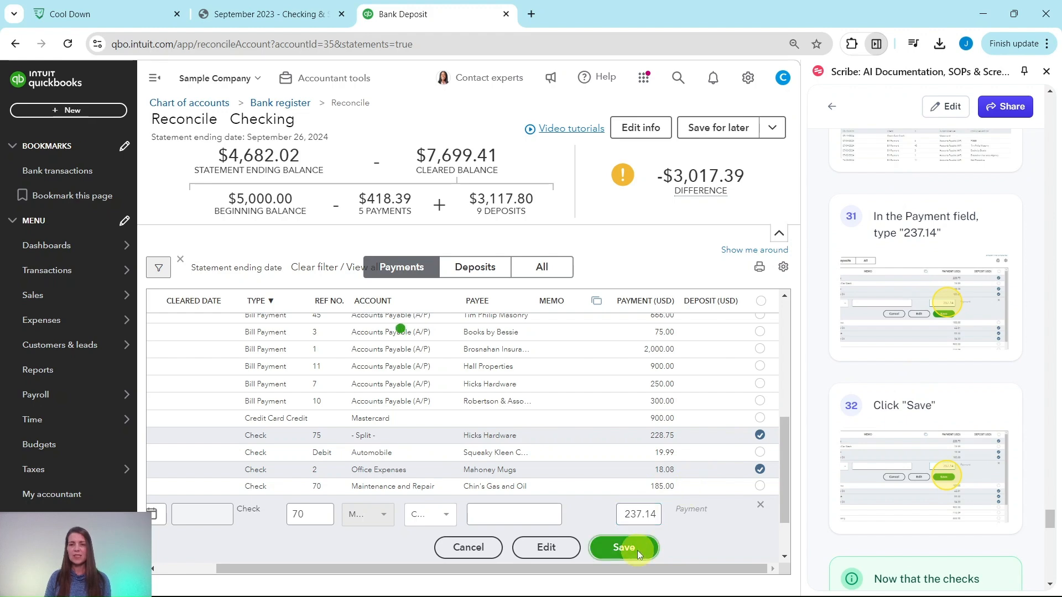
Mark the corrected check 70 to Chin's Gas and Oil as cleared
scroll(933, 337, down, 5)
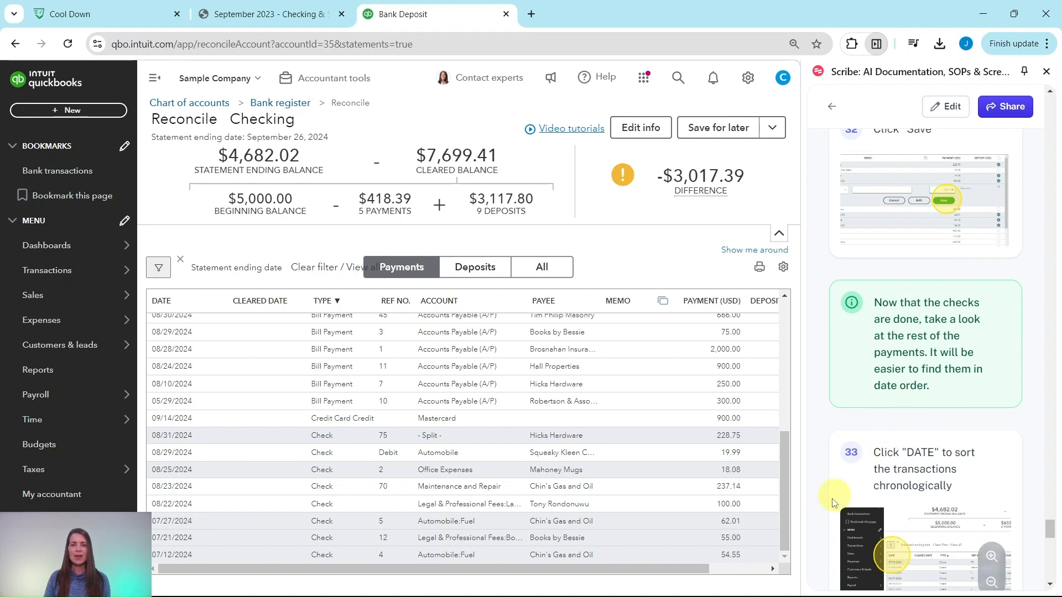
drag(634, 575, 771, 565)
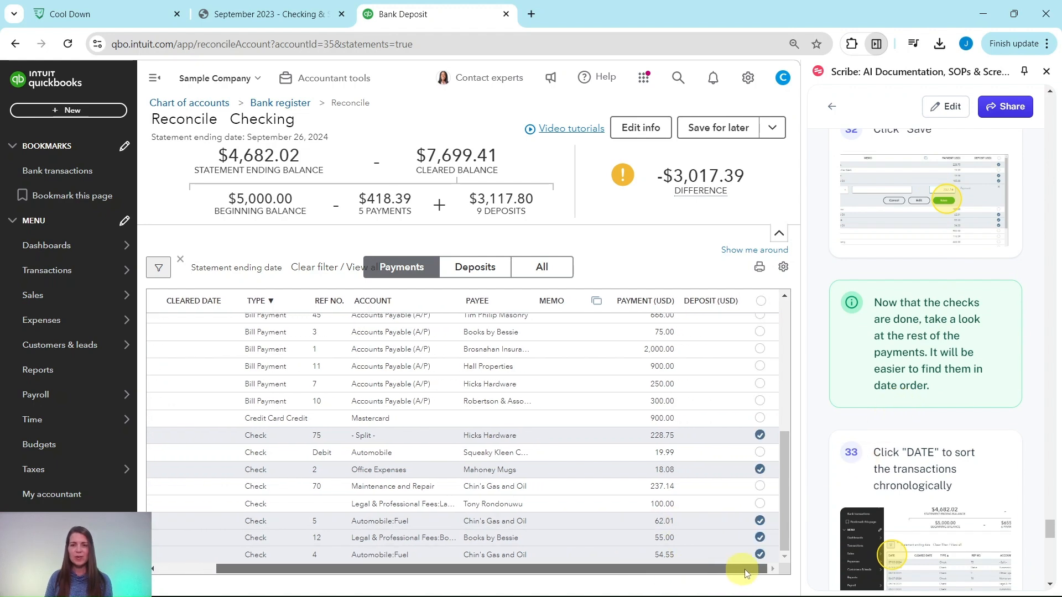
click(761, 487)
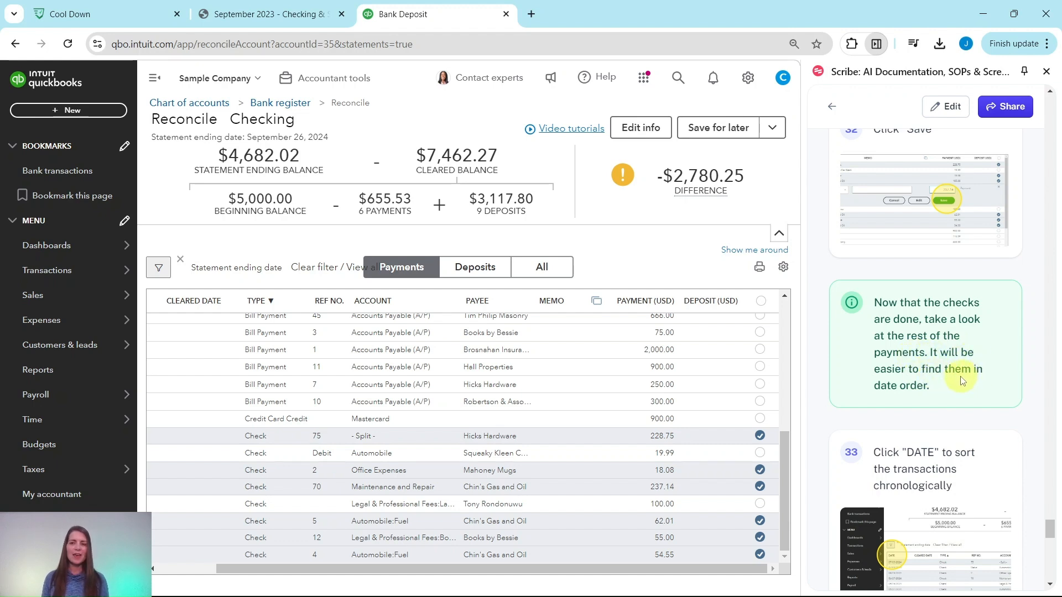
Sort the payments list by date, as guide instruction 33 directs
scroll(936, 405, down, 2)
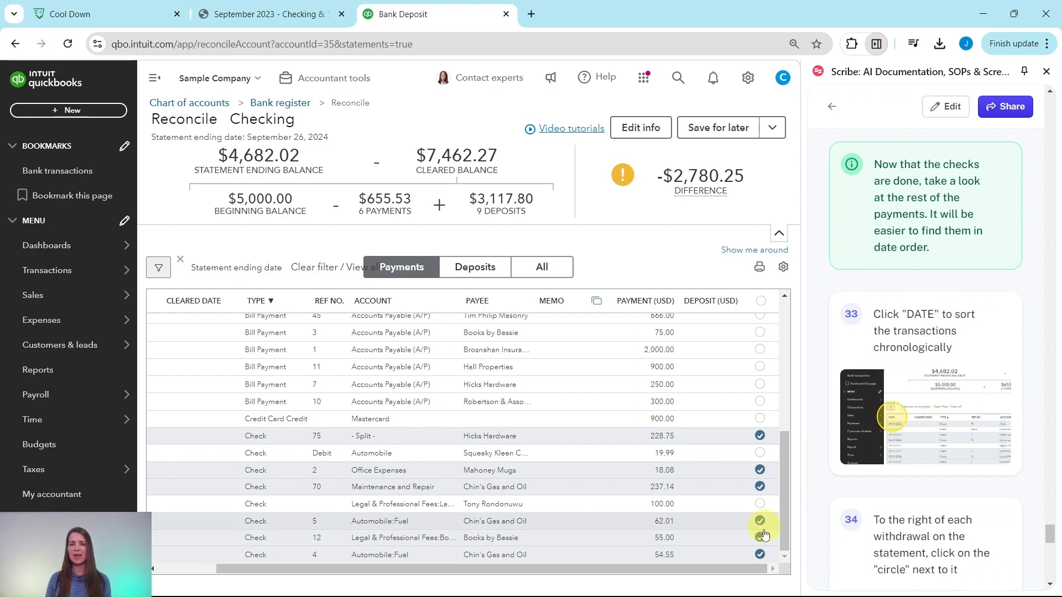
drag(769, 567, 556, 562)
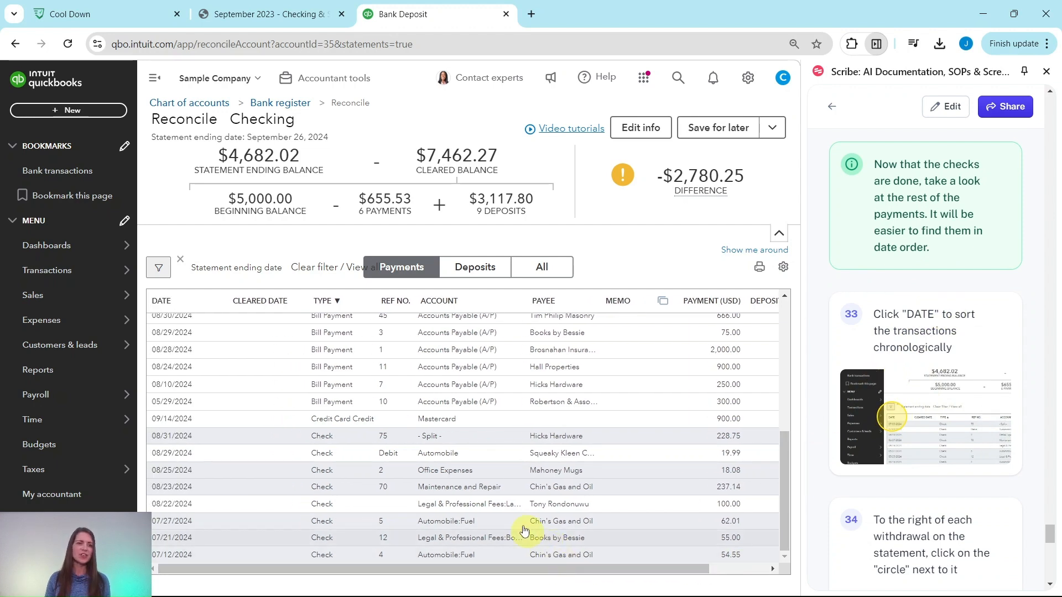
click(162, 301)
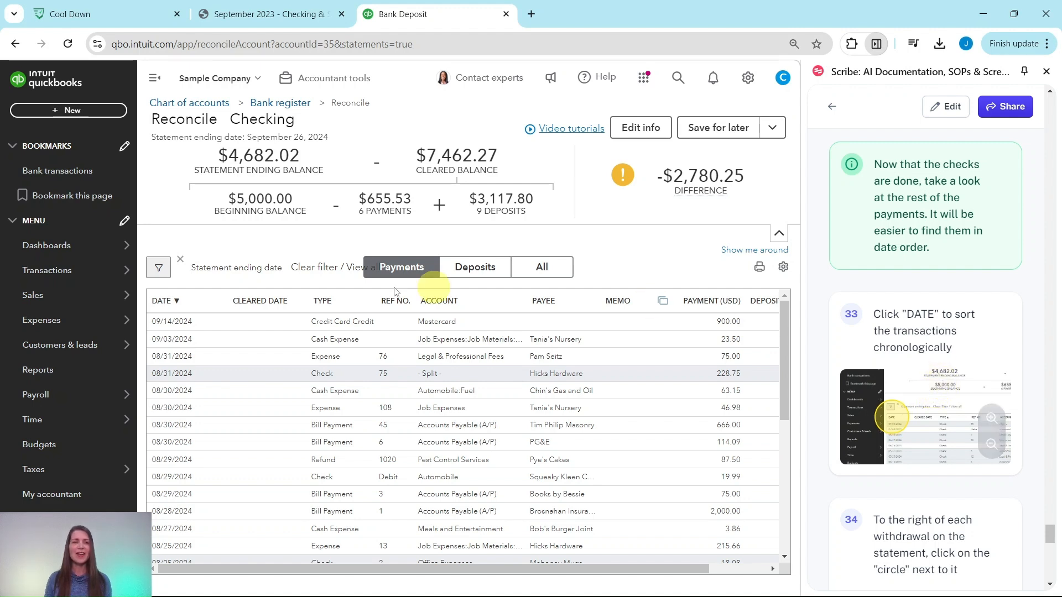
Read guide instruction 34, look up the statement's ATM and Debit Card withdrawals, and mark the Squeaky Kleen debit check for 19.99 as cleared
scroll(934, 260, down, 6)
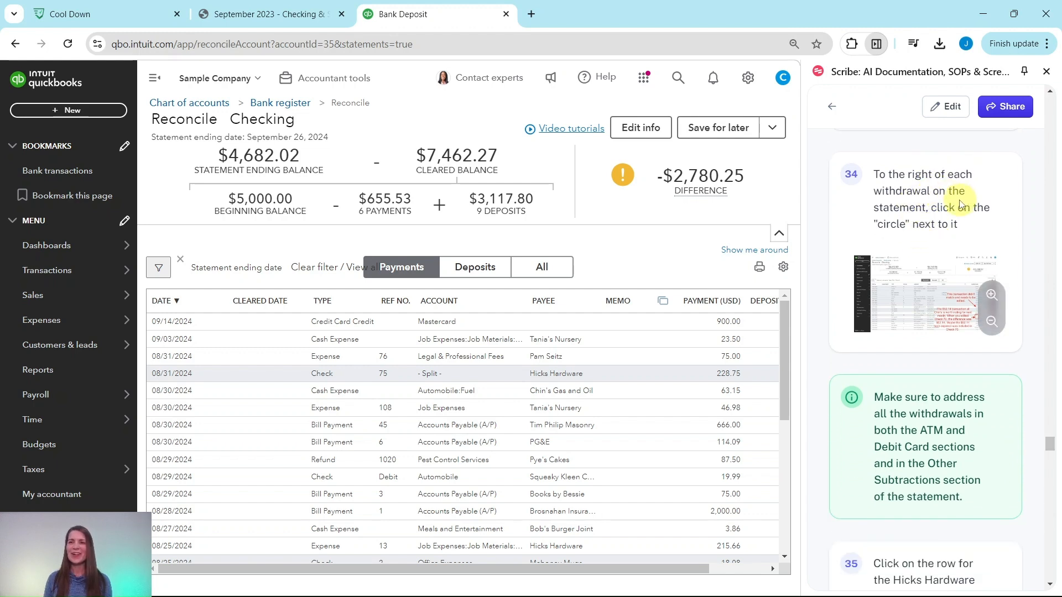
scroll(928, 226, down, 1)
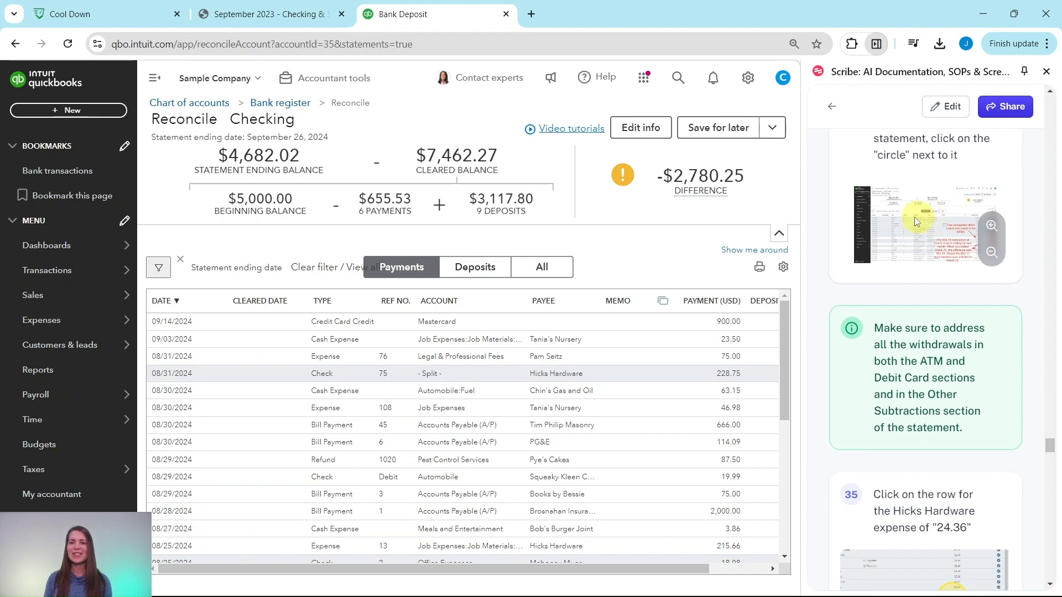
click(303, 25)
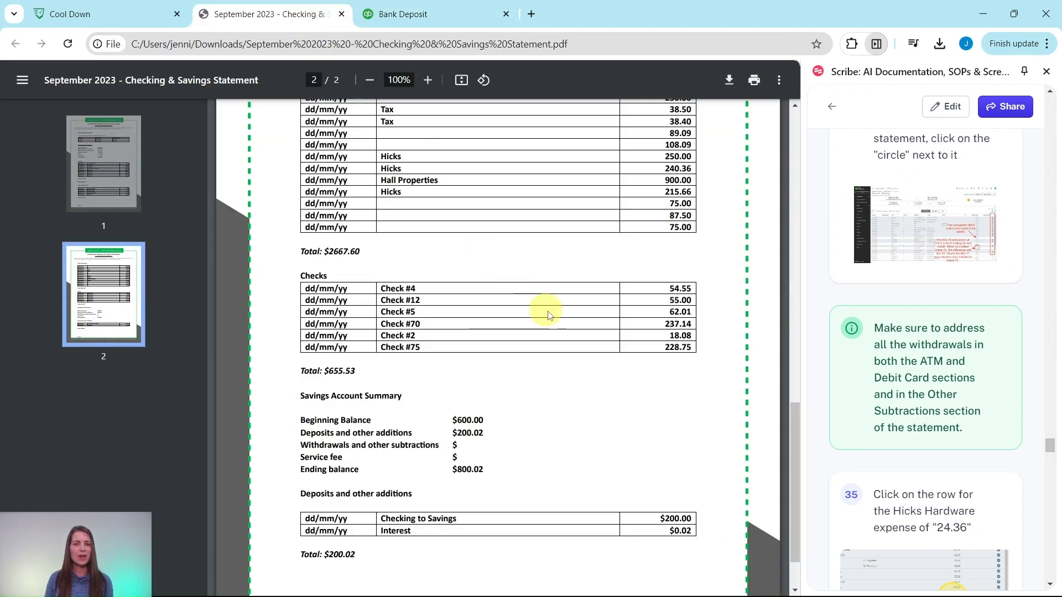
scroll(545, 304, up, 4)
scroll(546, 305, up, 7)
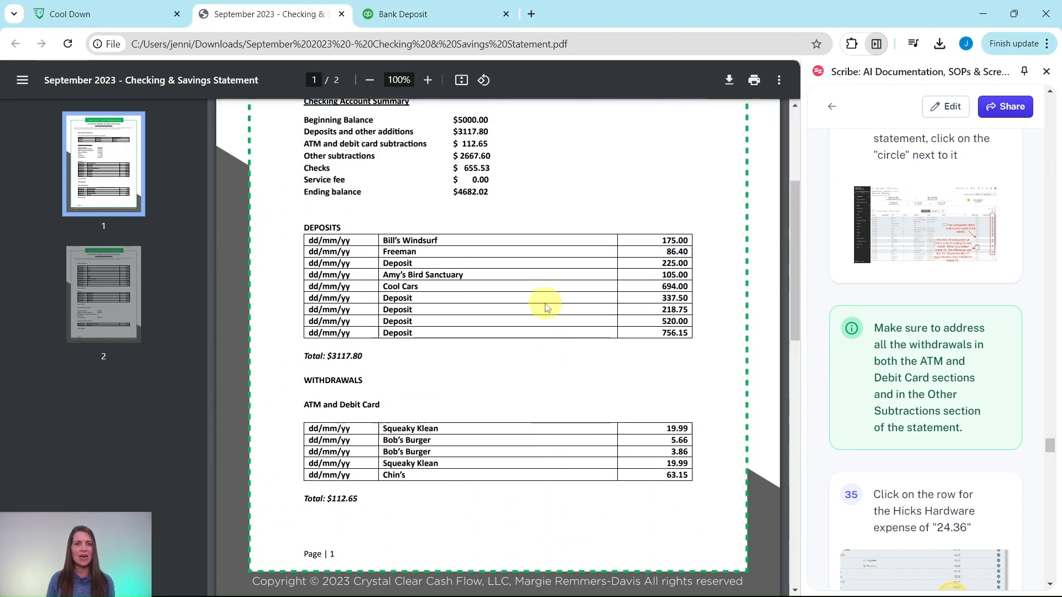
scroll(547, 294, down, 4)
scroll(553, 287, down, 1)
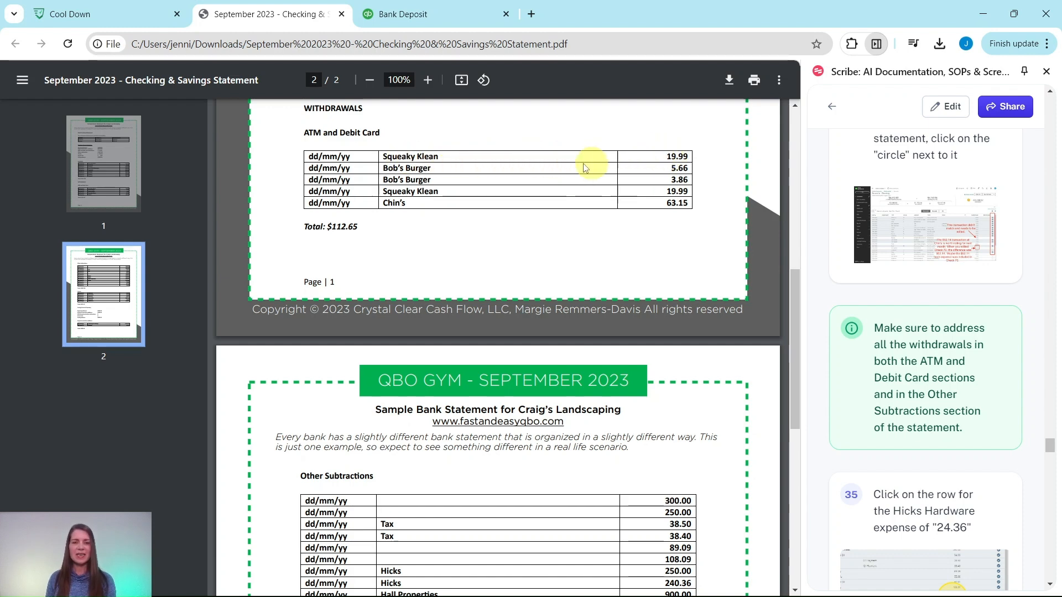
click(400, 17)
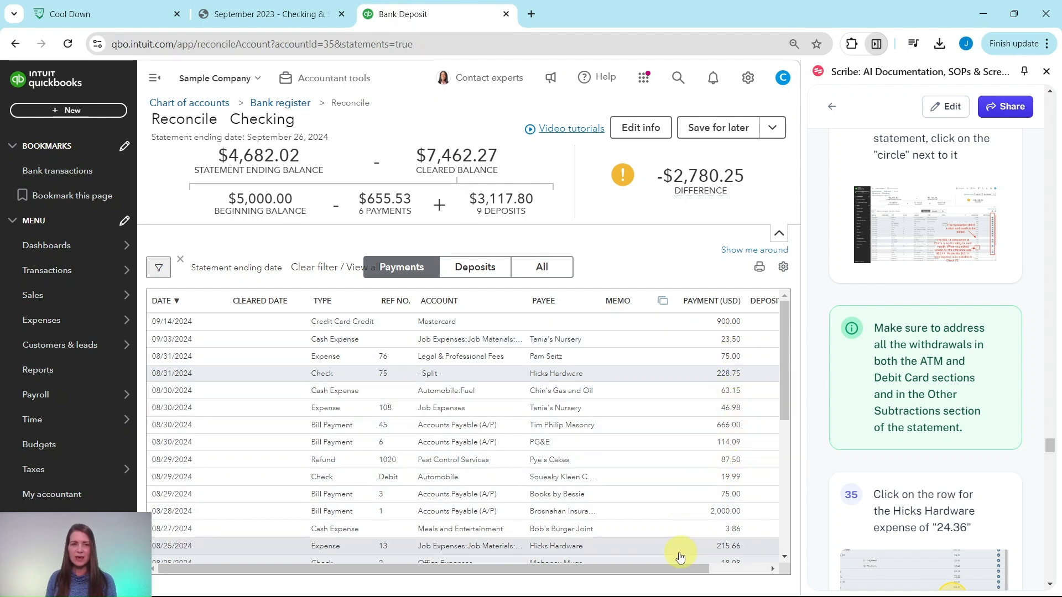
drag(693, 568, 785, 571)
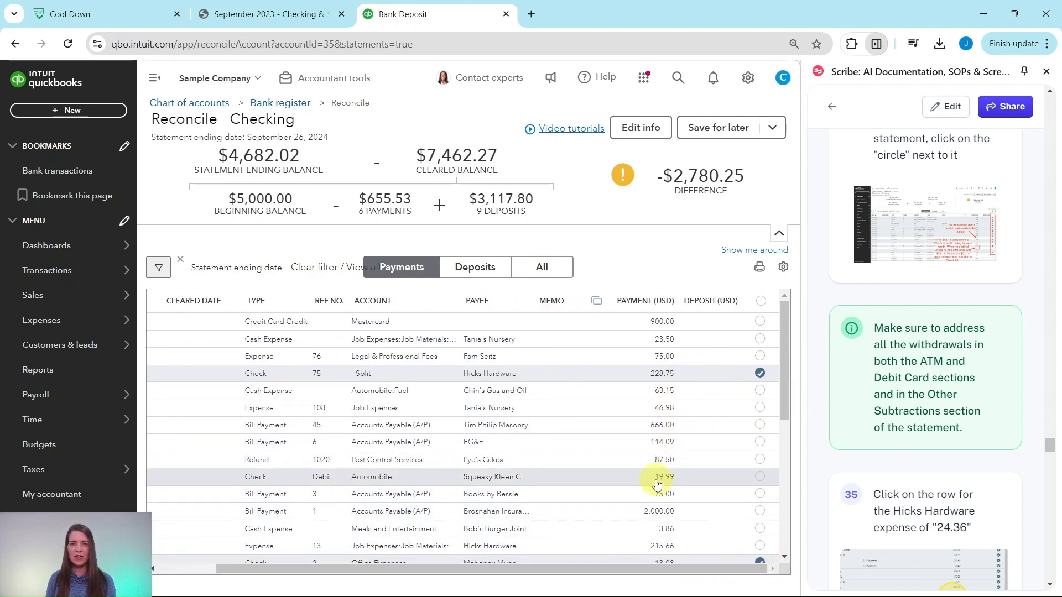
click(761, 478)
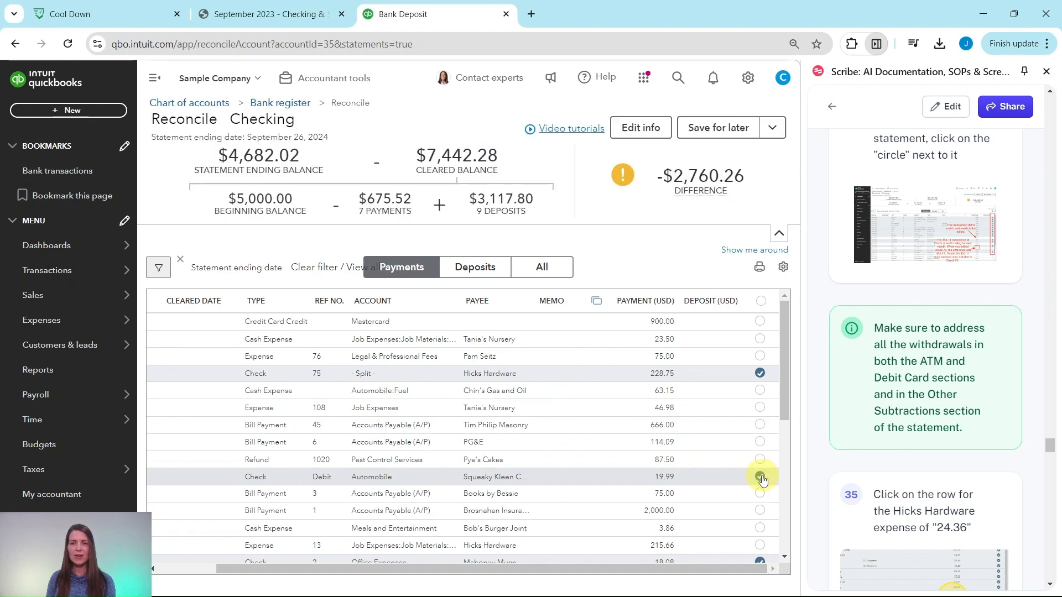
Compare the two Bob's Burger Joint expenses with the statement and mark them as cleared for 3.86 and 5.66
click(306, 15)
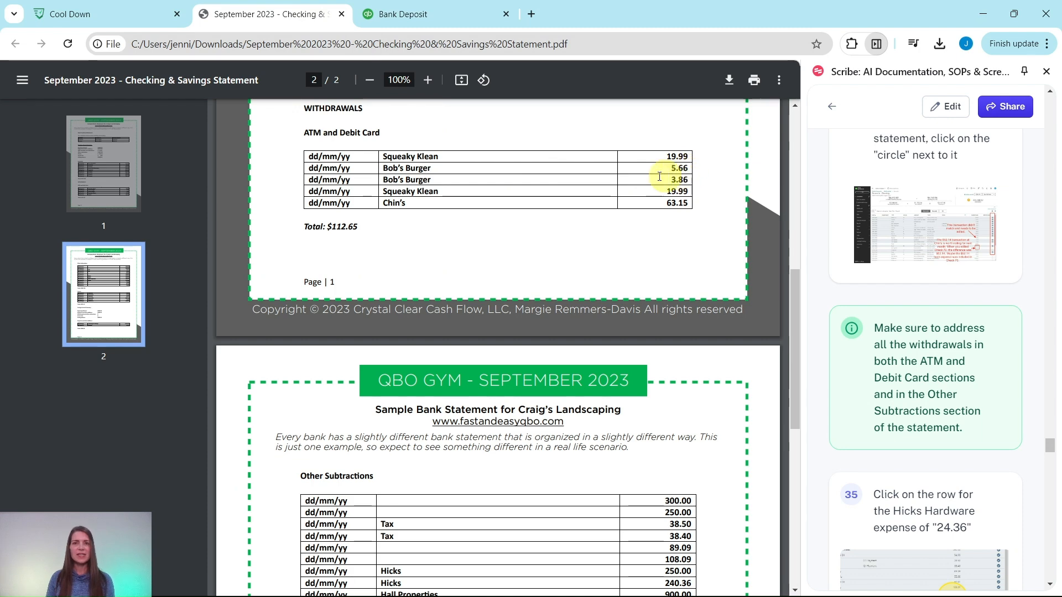
click(436, 16)
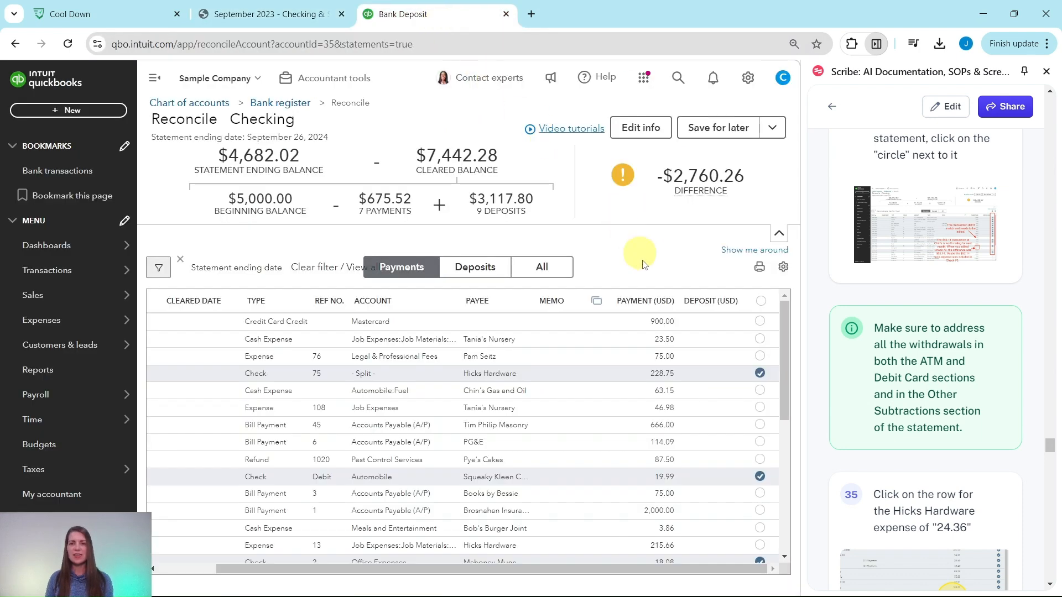
scroll(692, 391, down, 3)
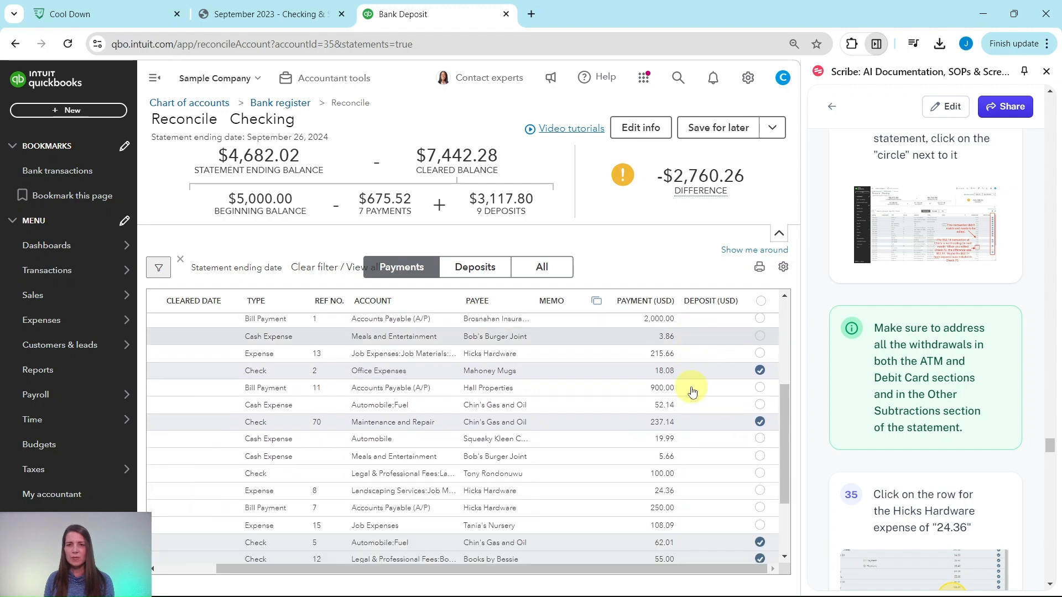
scroll(653, 396, up, 1)
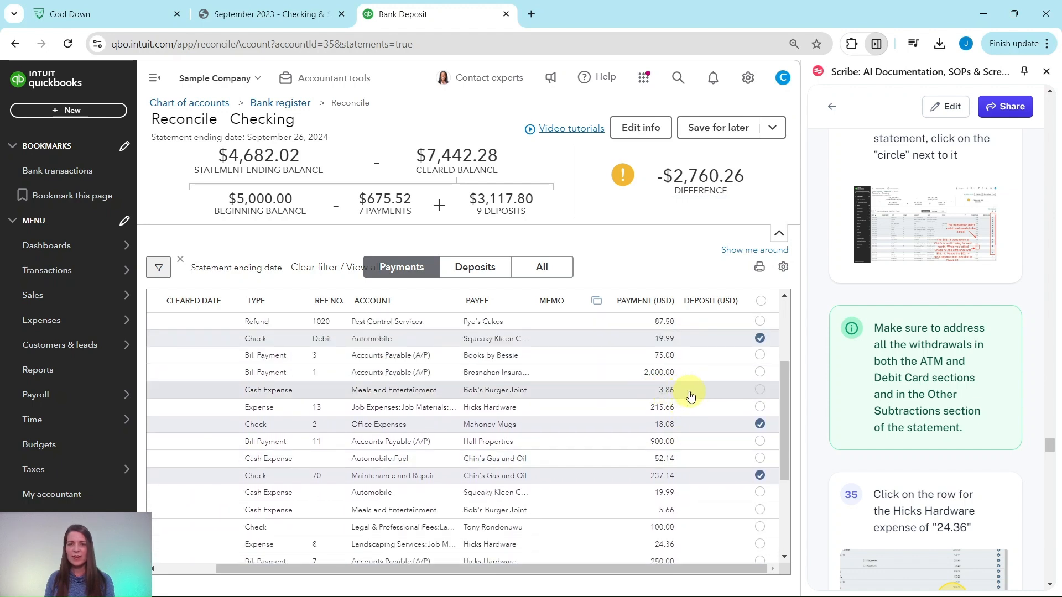
click(760, 391)
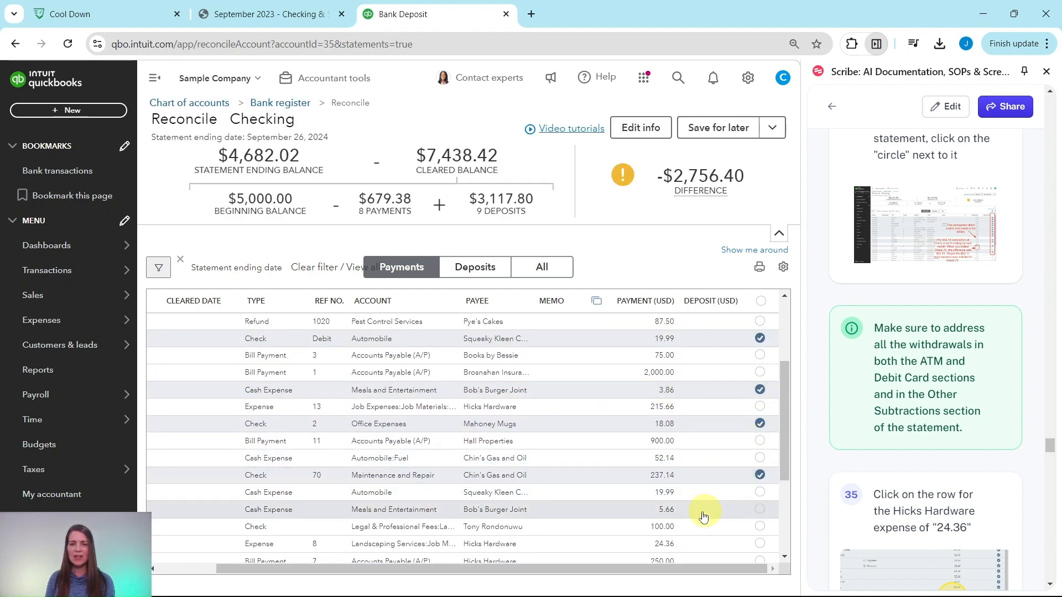
click(759, 509)
Check the statement for the second Squeaky Kleen withdrawal and mark the matching 19.99 cash expense as cleared
click(269, 14)
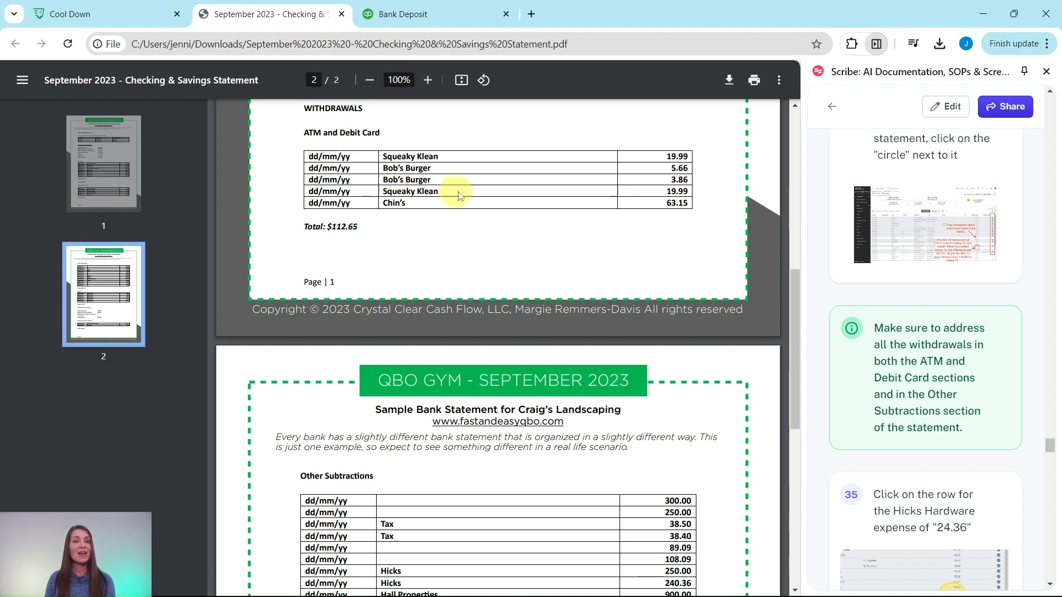
key(ctrl+Tab)
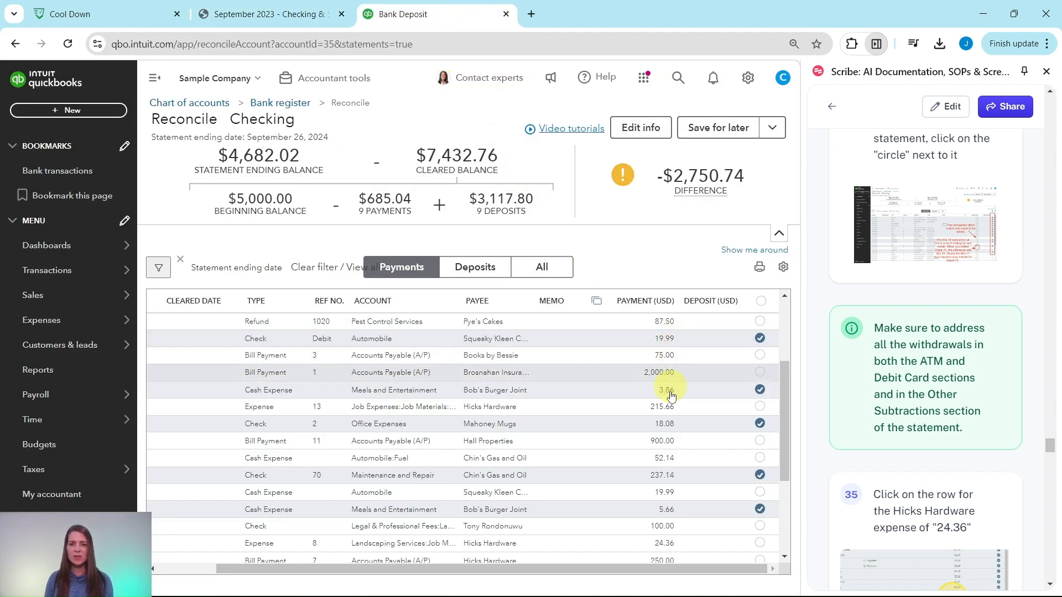
click(759, 492)
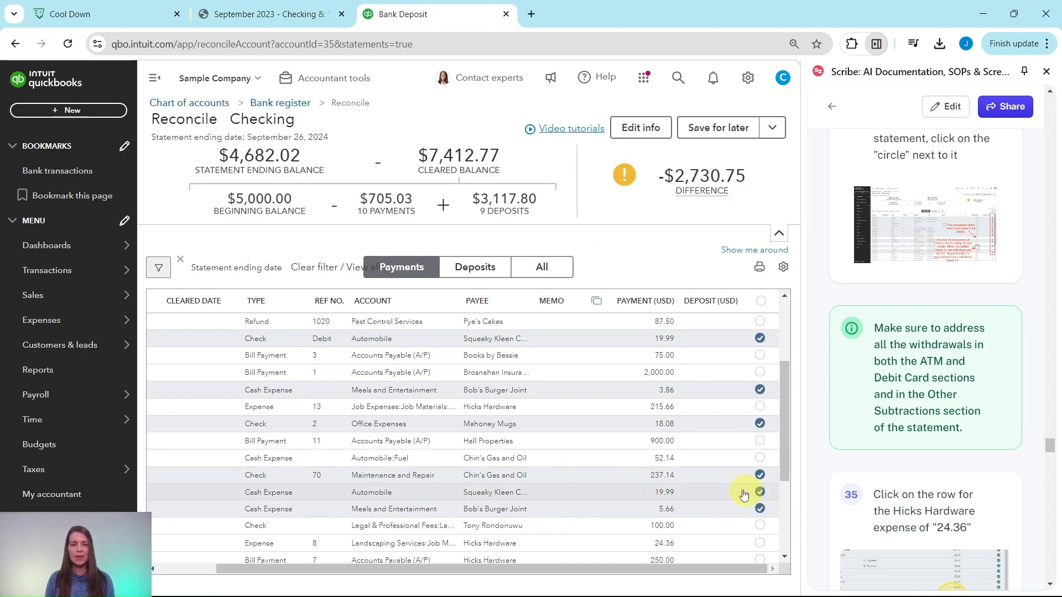
Check the statement for the Chin's debit withdrawal and mark the matching Chin's Gas and Oil cash expense for 63.15 as cleared
click(243, 16)
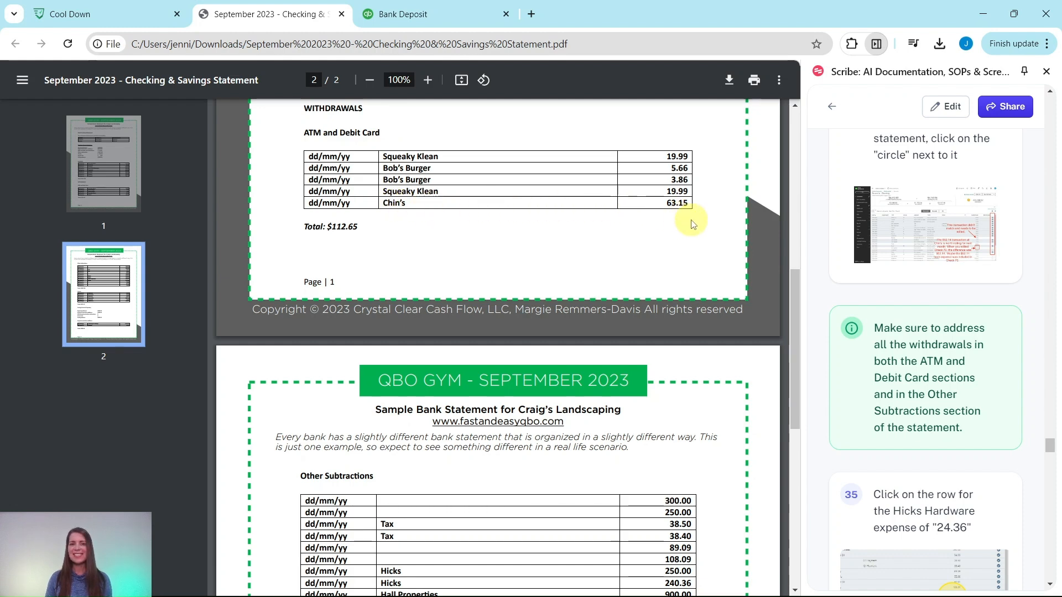
click(424, 13)
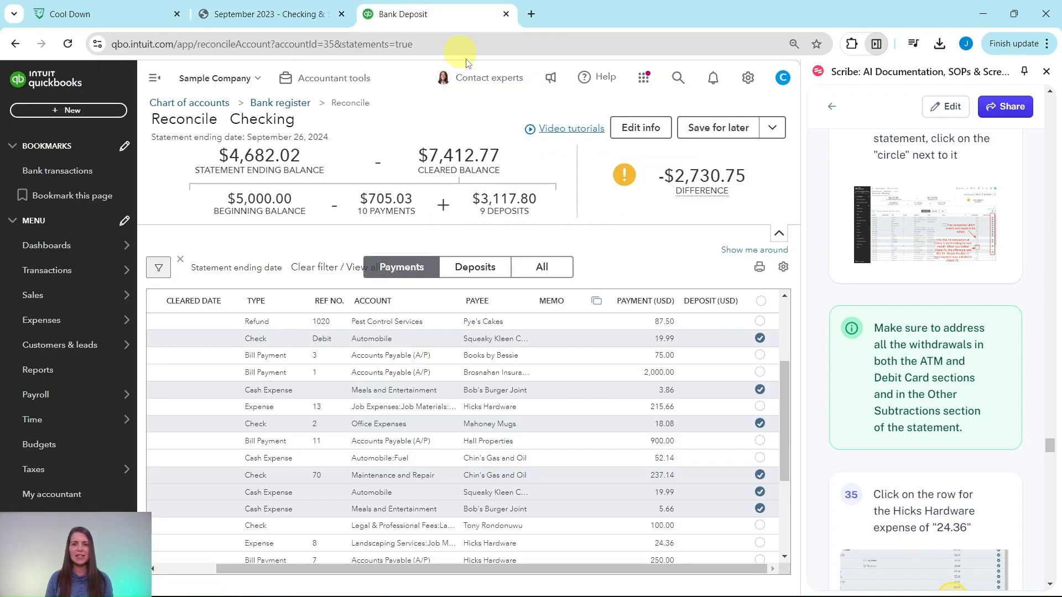
scroll(661, 335, down, 2)
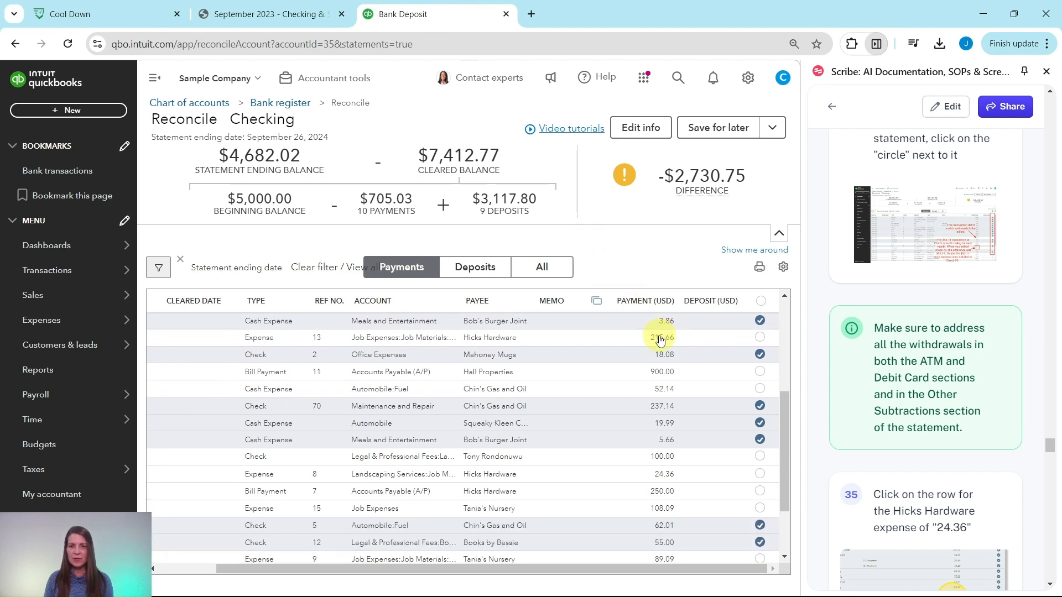
scroll(659, 339, down, 3)
scroll(655, 398, up, 5)
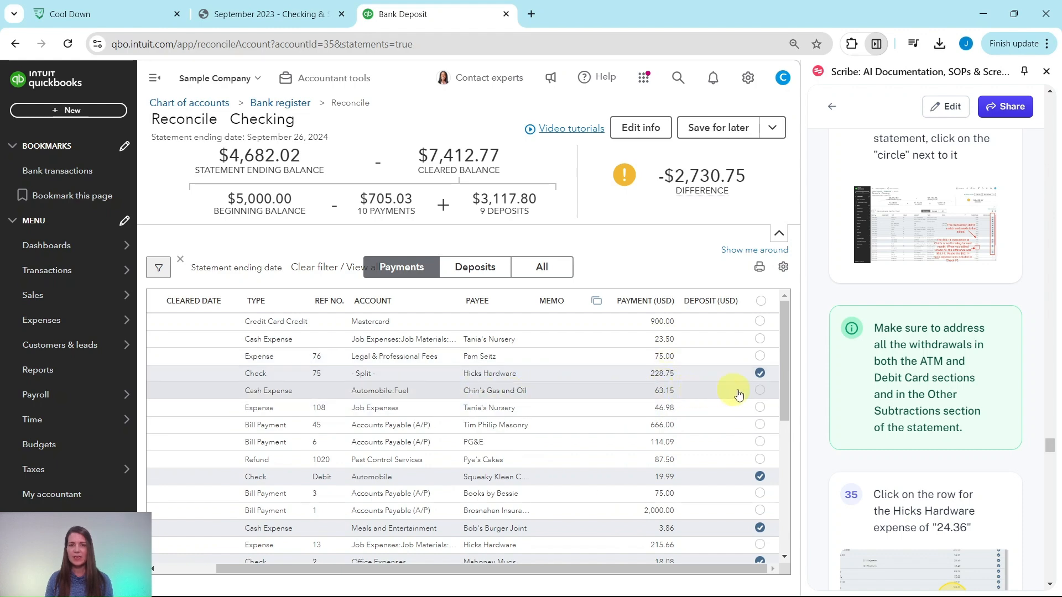
click(759, 392)
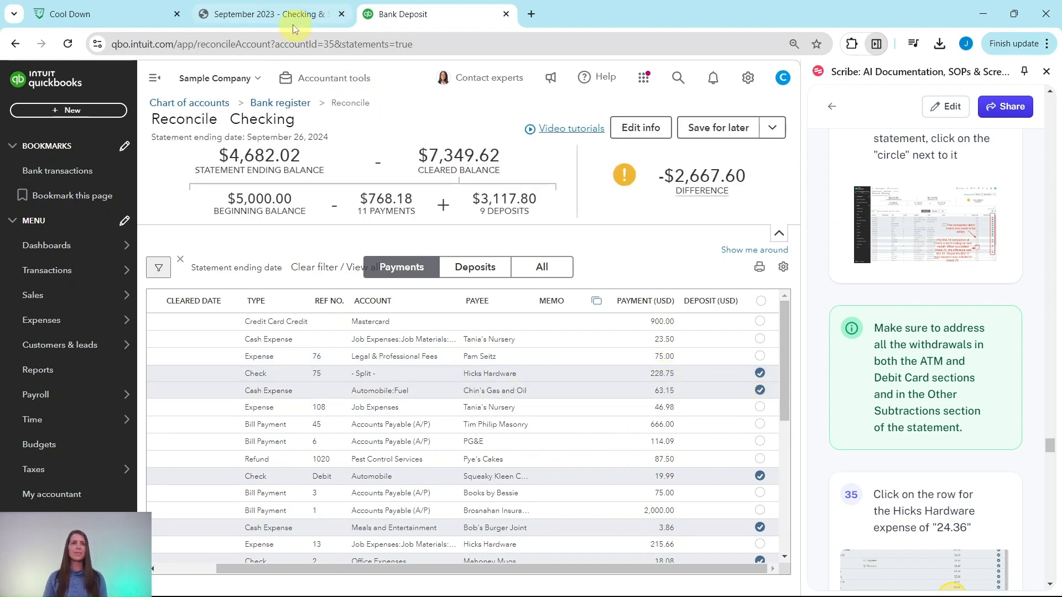
Consult the statement's Other Subtractions section and mark the Robertson bill payment for 300.00 as cleared
click(278, 14)
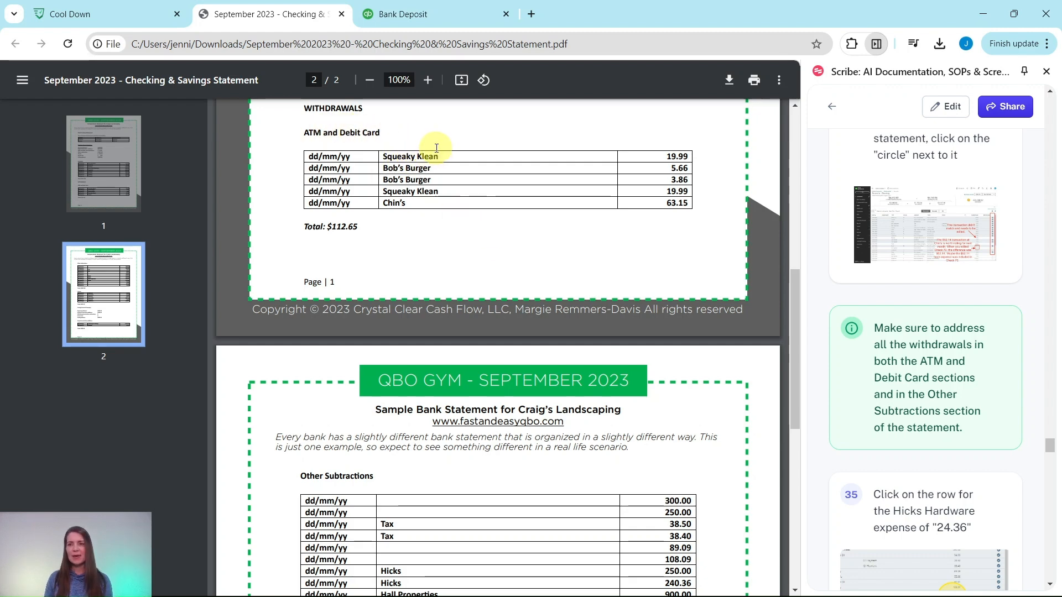
scroll(434, 171, down, 5)
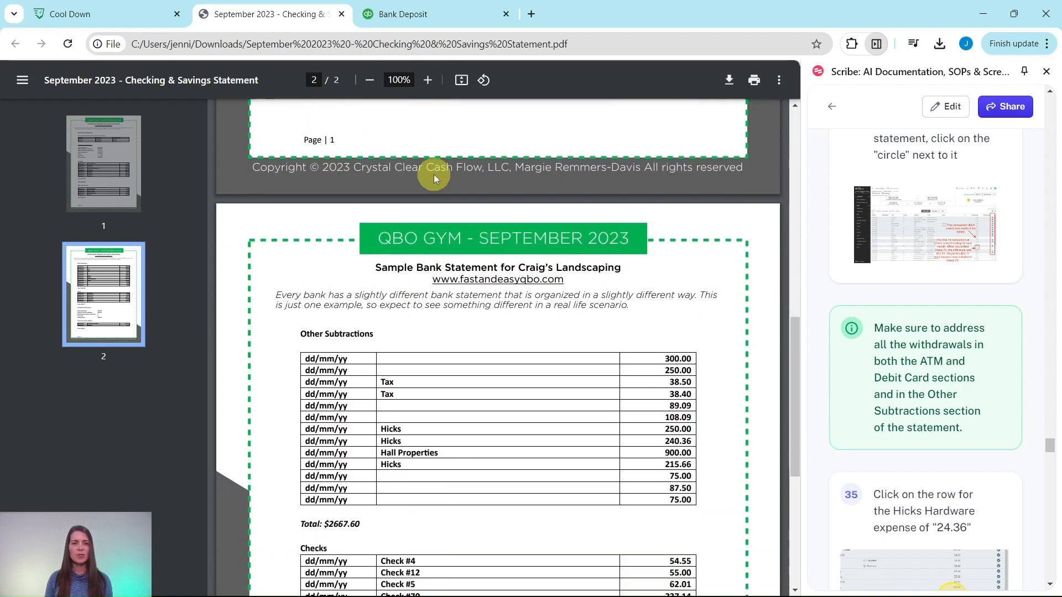
scroll(409, 215, down, 1)
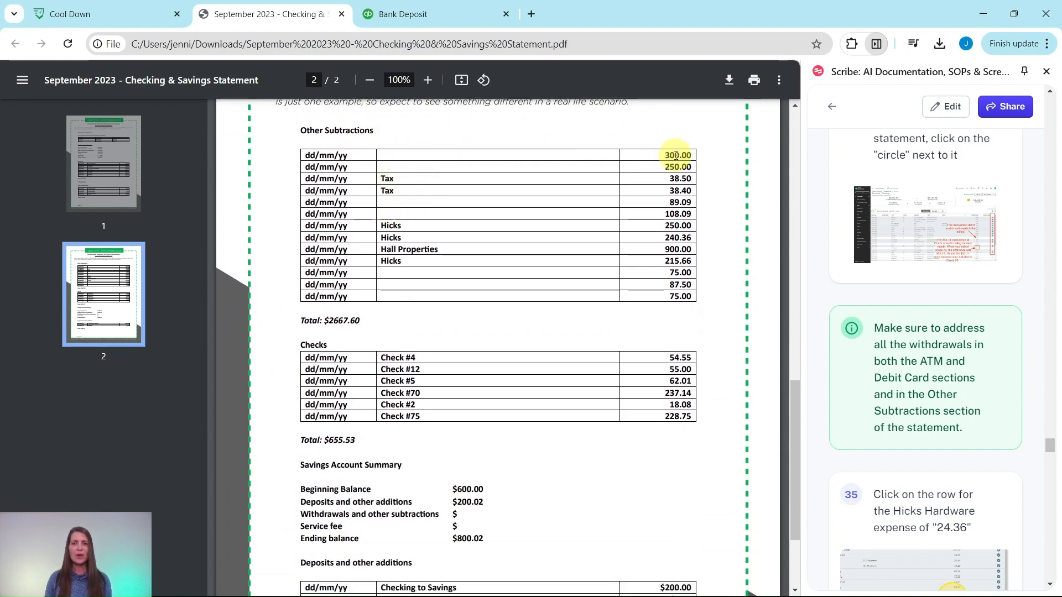
click(450, 13)
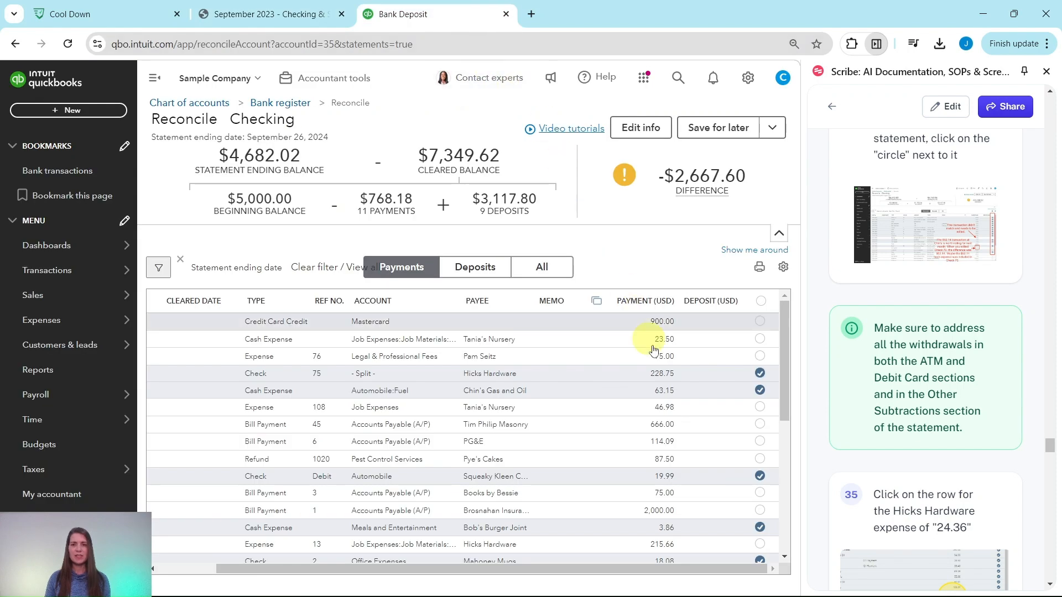
scroll(674, 385, down, 5)
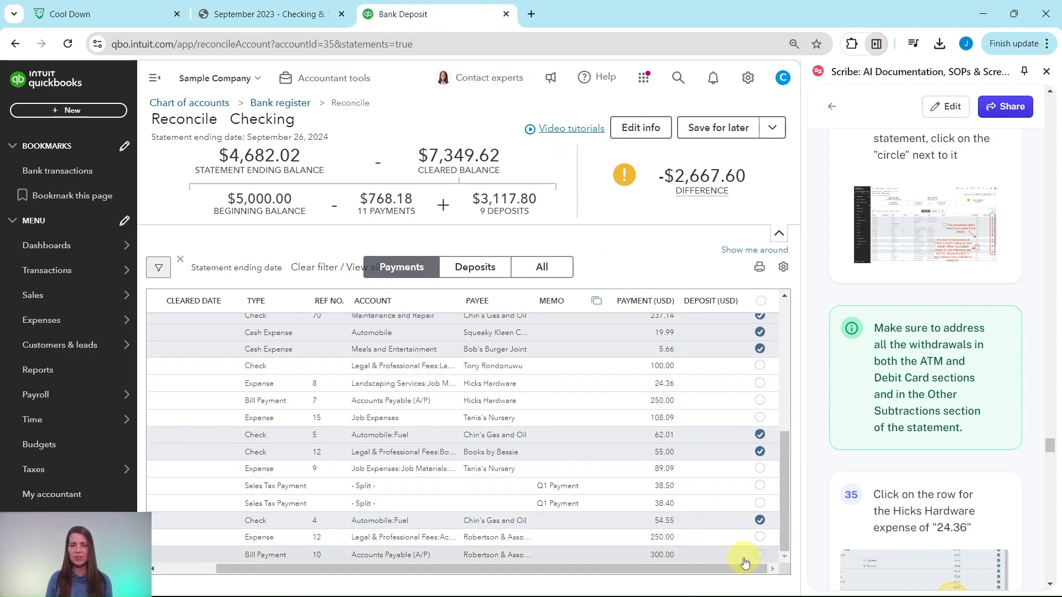
click(760, 555)
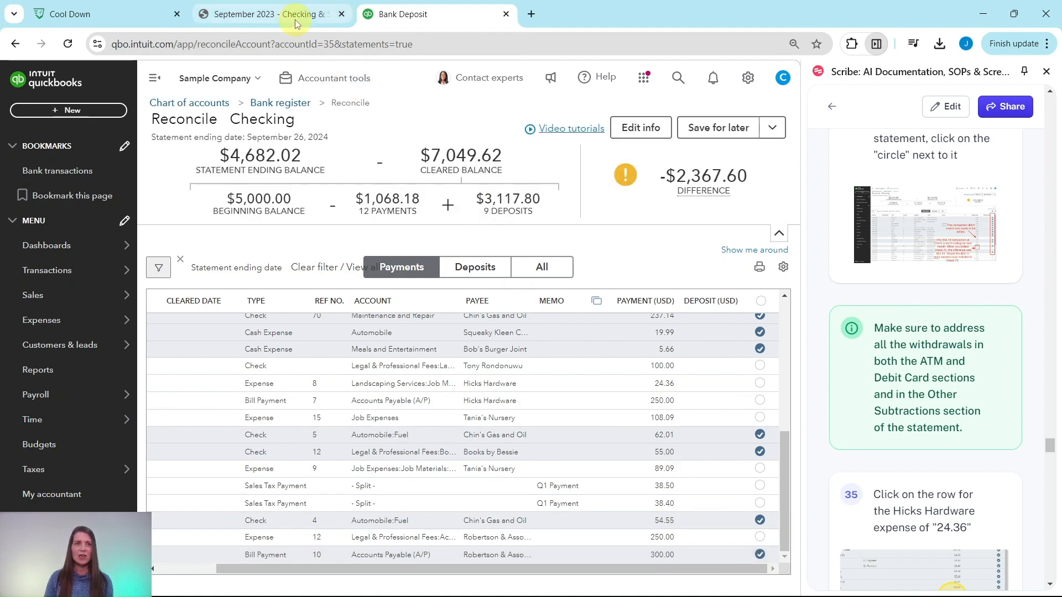
Check the next Other Subtractions entry on the statement and mark the Robertson expense for 250.00 as cleared
click(271, 14)
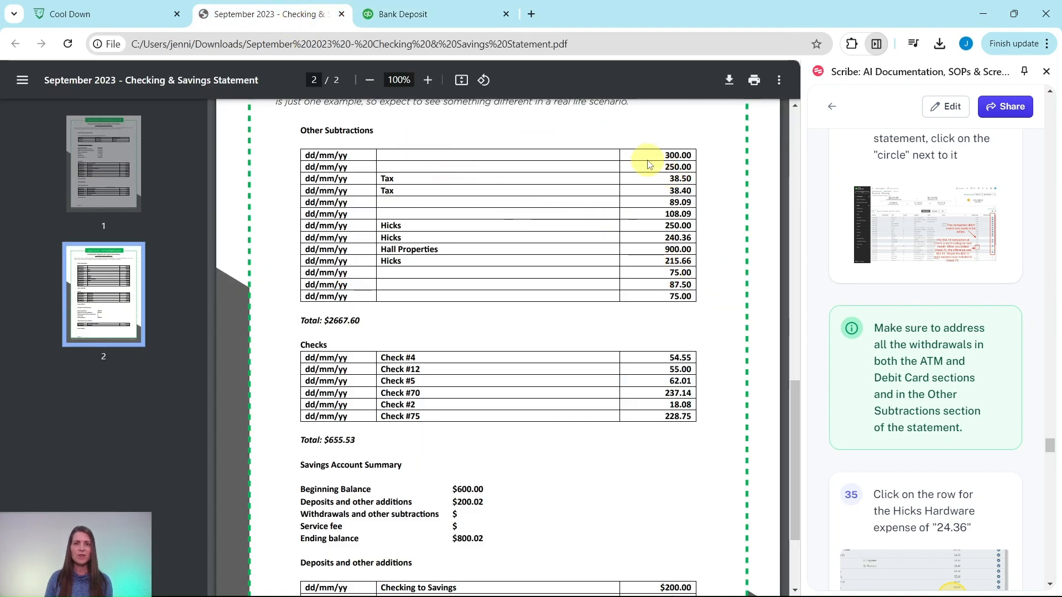
click(480, 12)
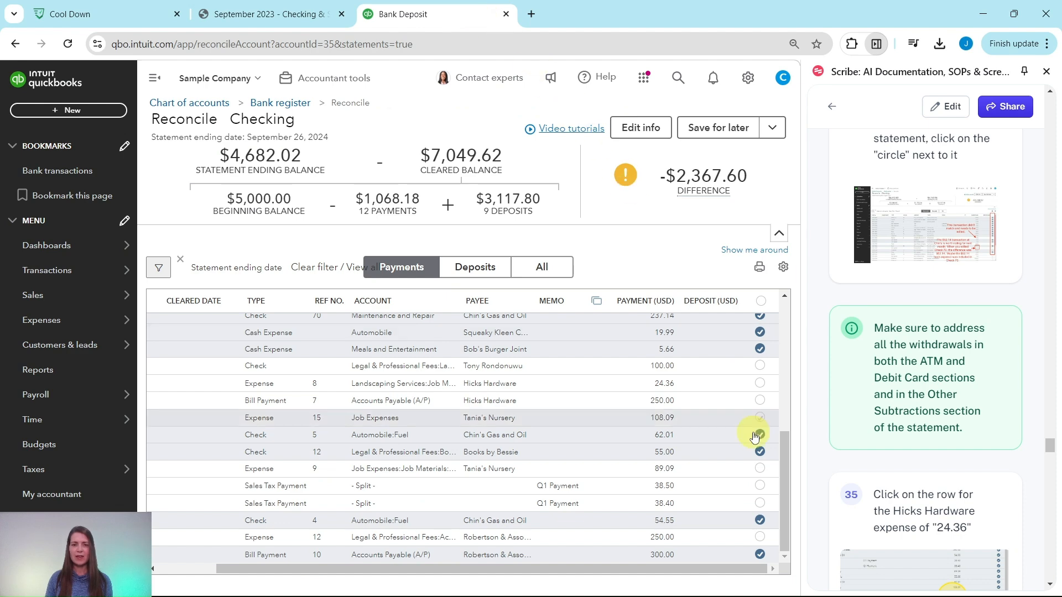
click(759, 538)
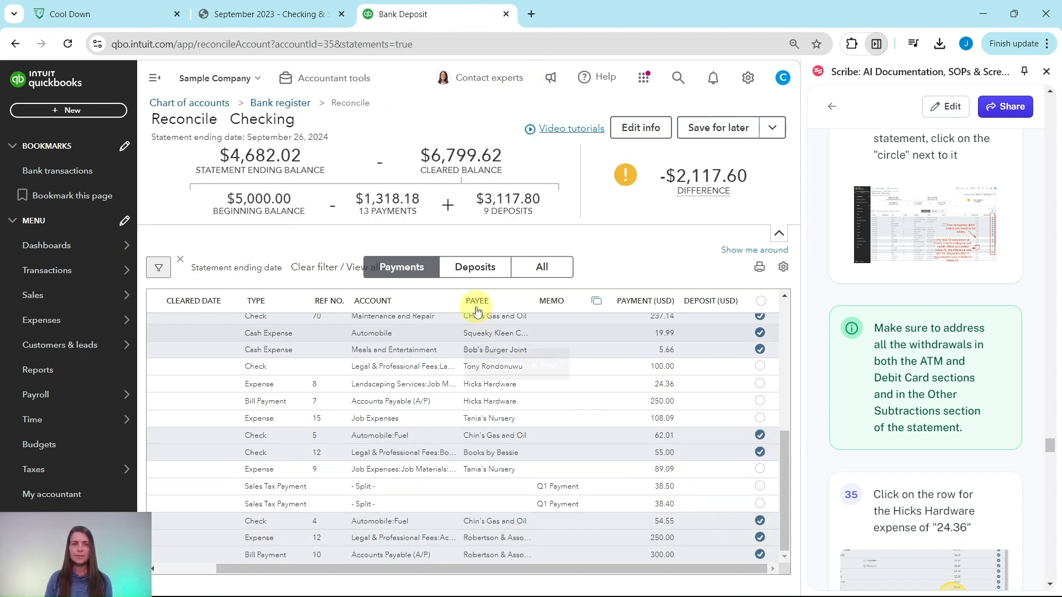
Compare the two tax entries with the statement and mark the sales tax payments for 38.50 and 38.40 as cleared
click(272, 14)
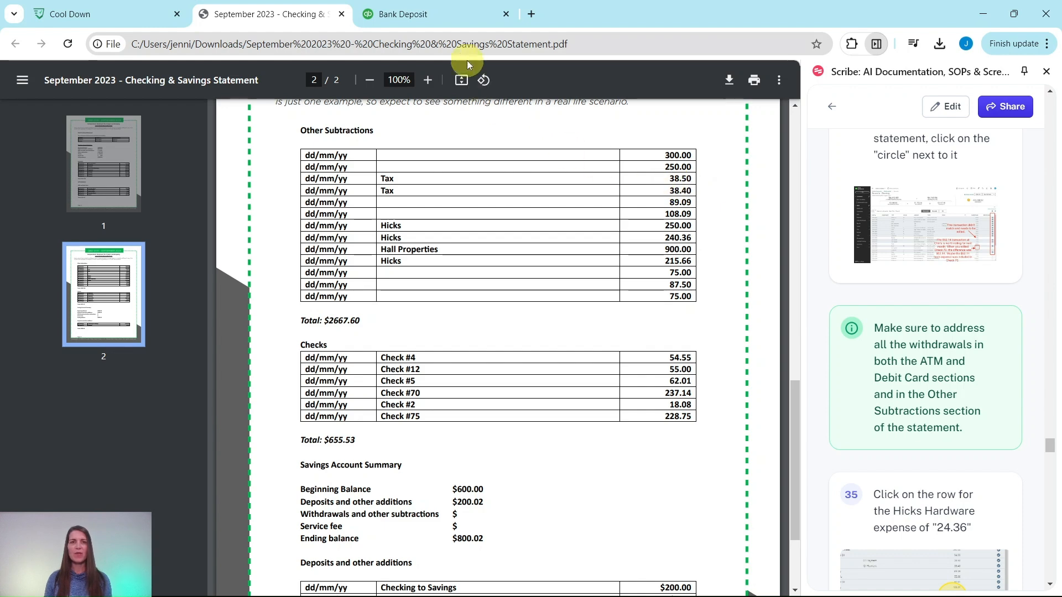
click(448, 25)
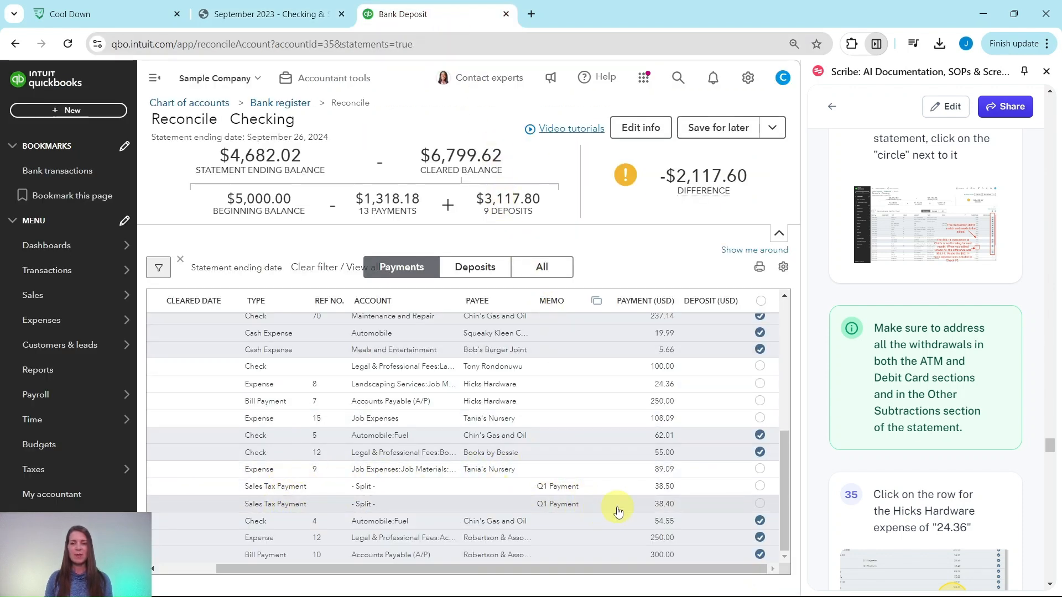
click(760, 487)
click(759, 504)
Check the statement and mark the two Tania's Nursery expenses for 89.09 and 108.09 as cleared
click(288, 14)
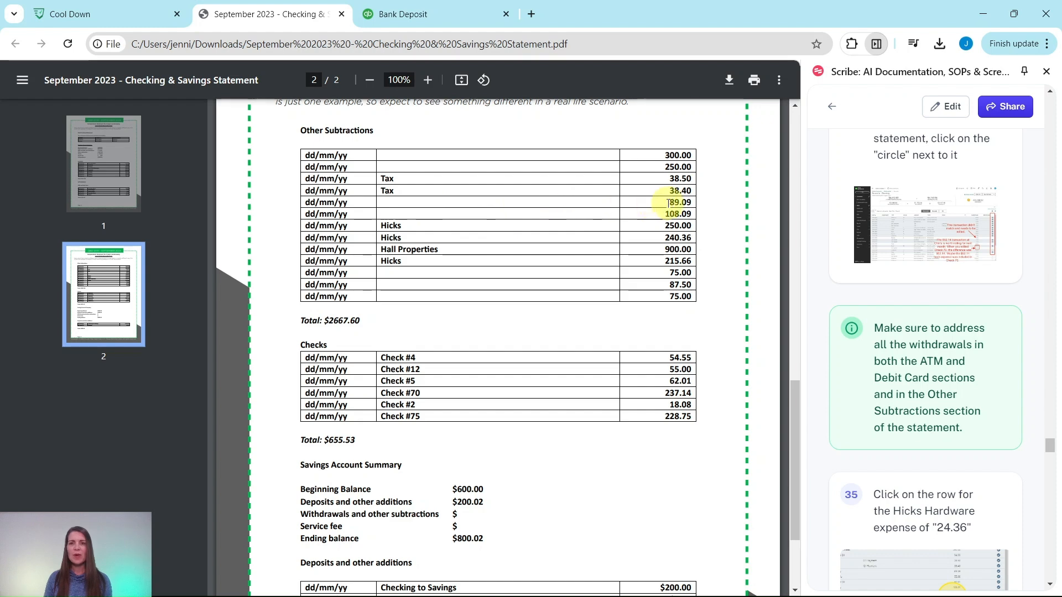
click(451, 16)
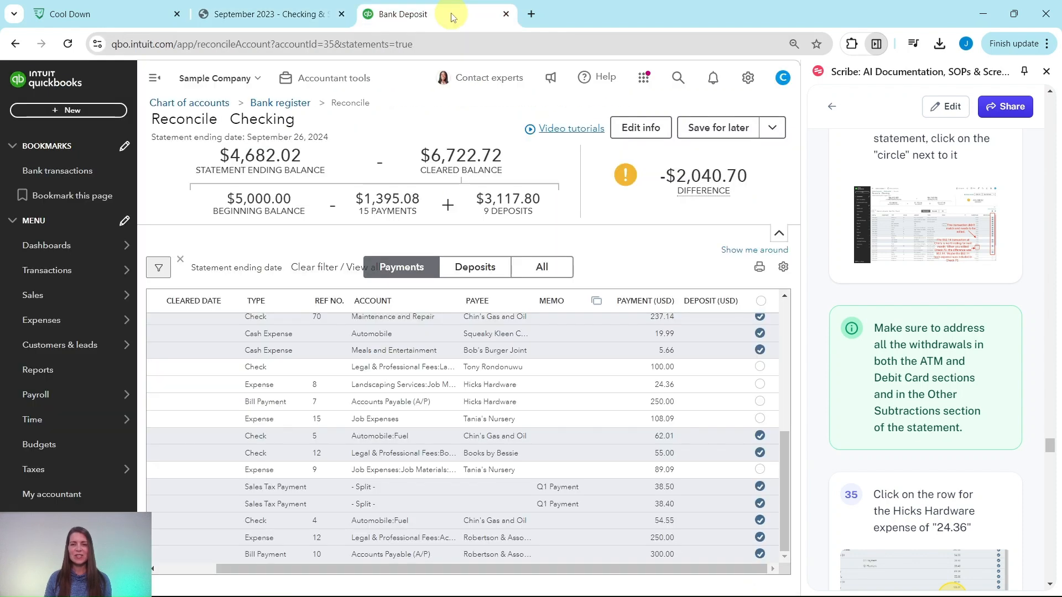
click(759, 470)
click(270, 14)
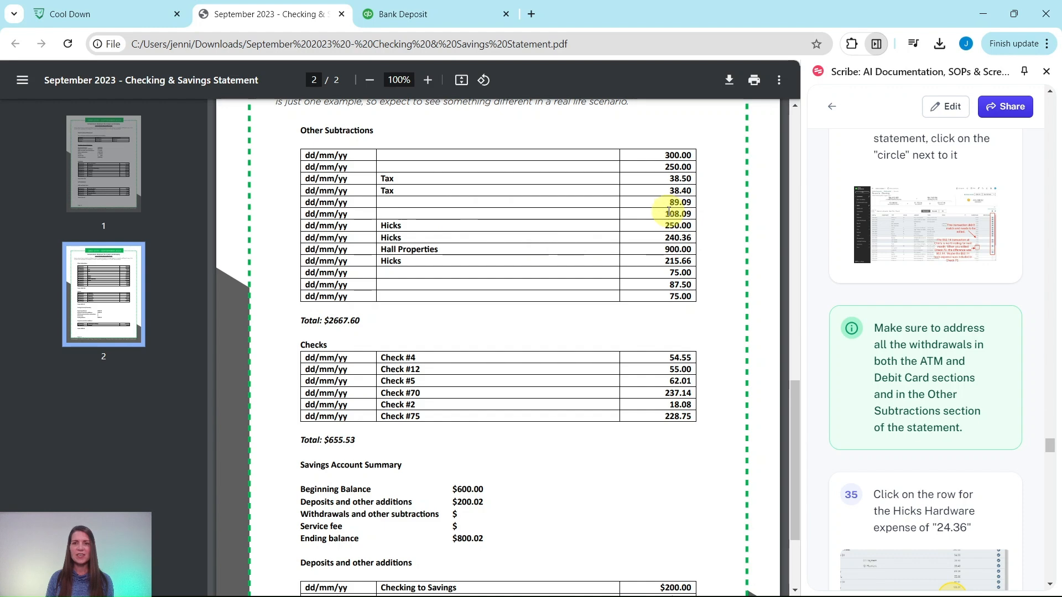
click(442, 17)
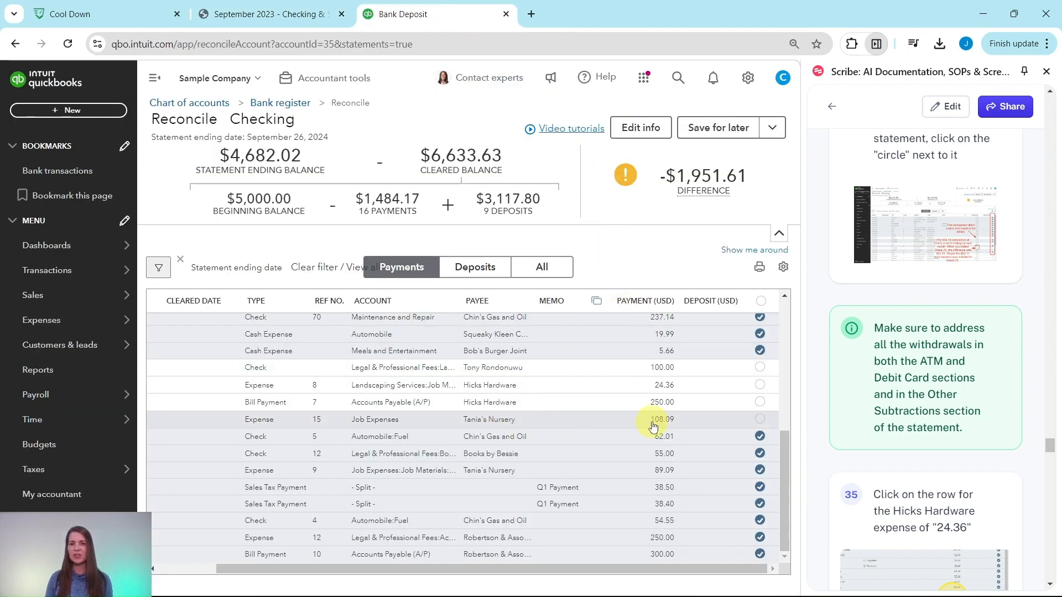
click(760, 420)
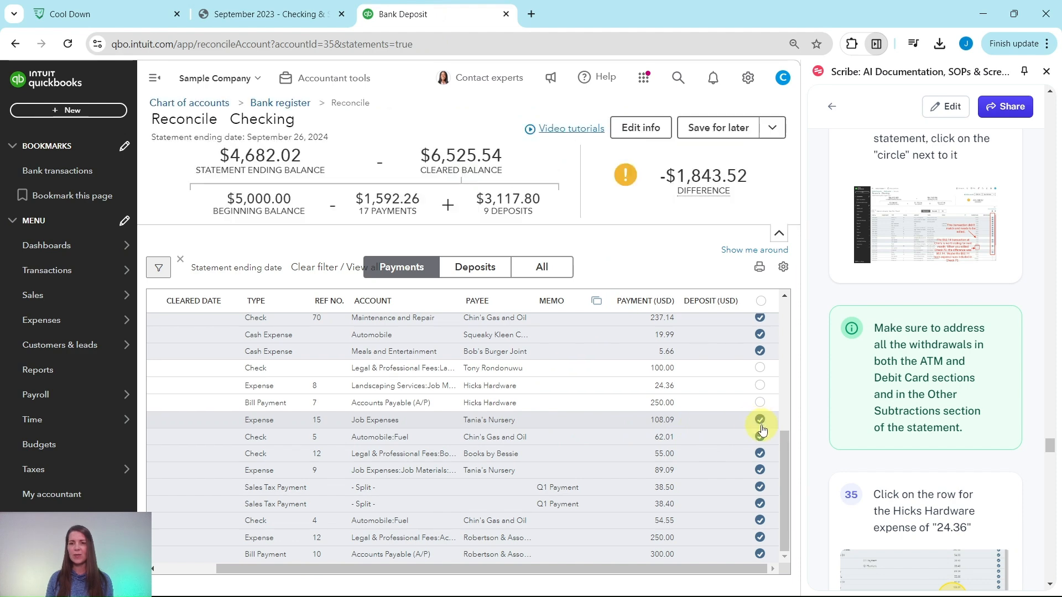
Check the statement for the first Hicks withdrawal and mark the Hicks Hardware bill payment for 250.00 as cleared
click(279, 14)
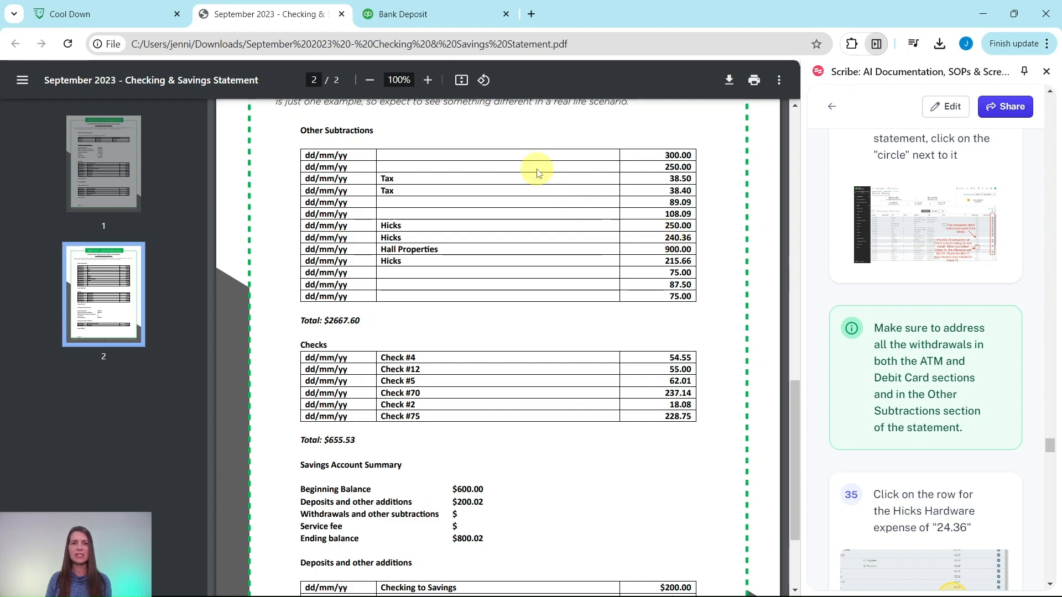
click(447, 22)
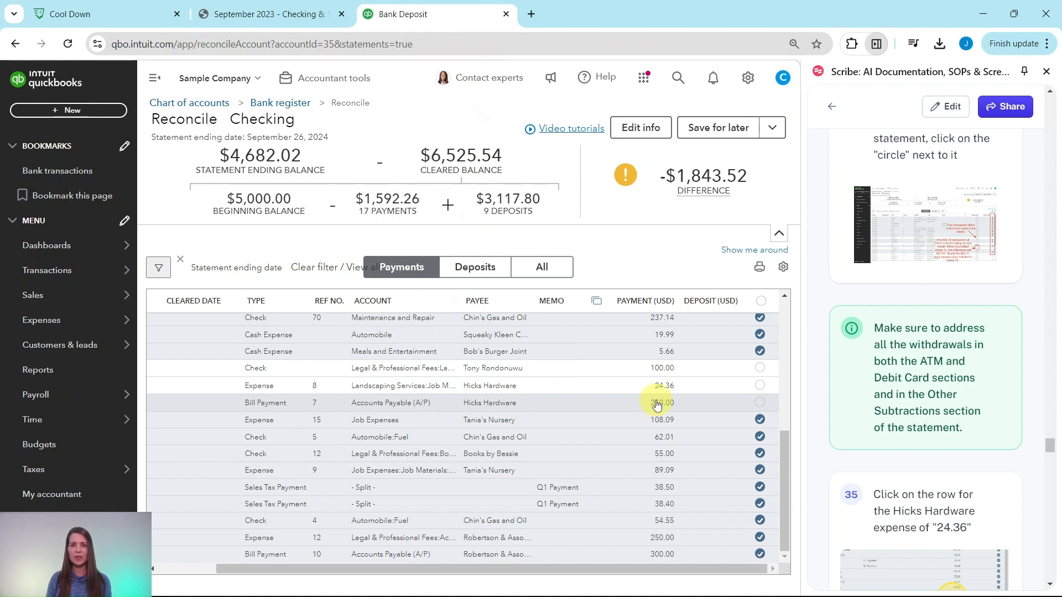
click(757, 403)
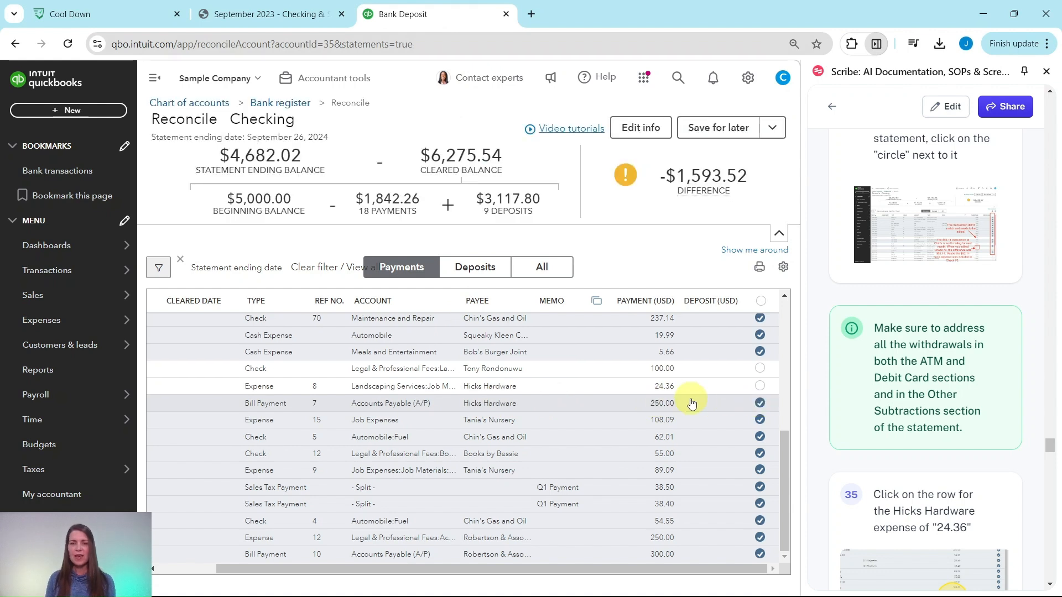
Search the payments list for the statement's 240.36 Hicks withdrawal
scroll(685, 403, up, 3)
scroll(684, 403, up, 3)
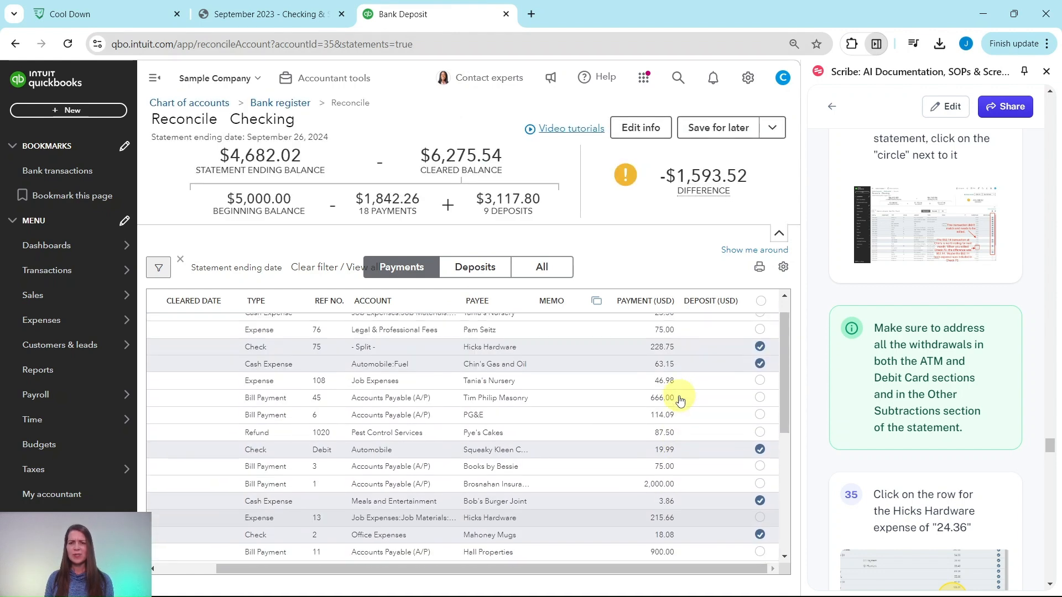
click(287, 14)
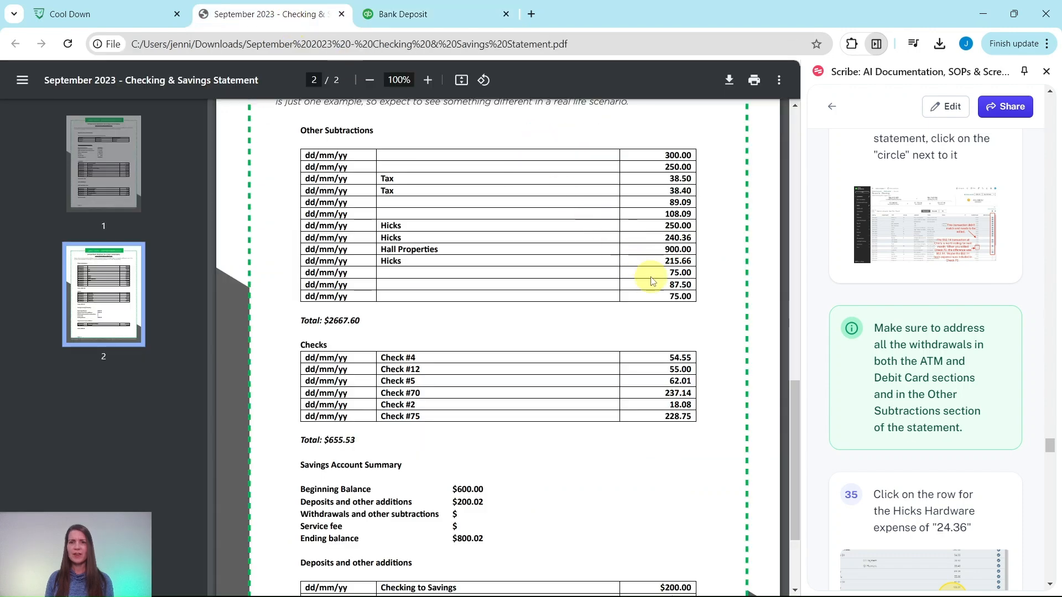
click(434, 22)
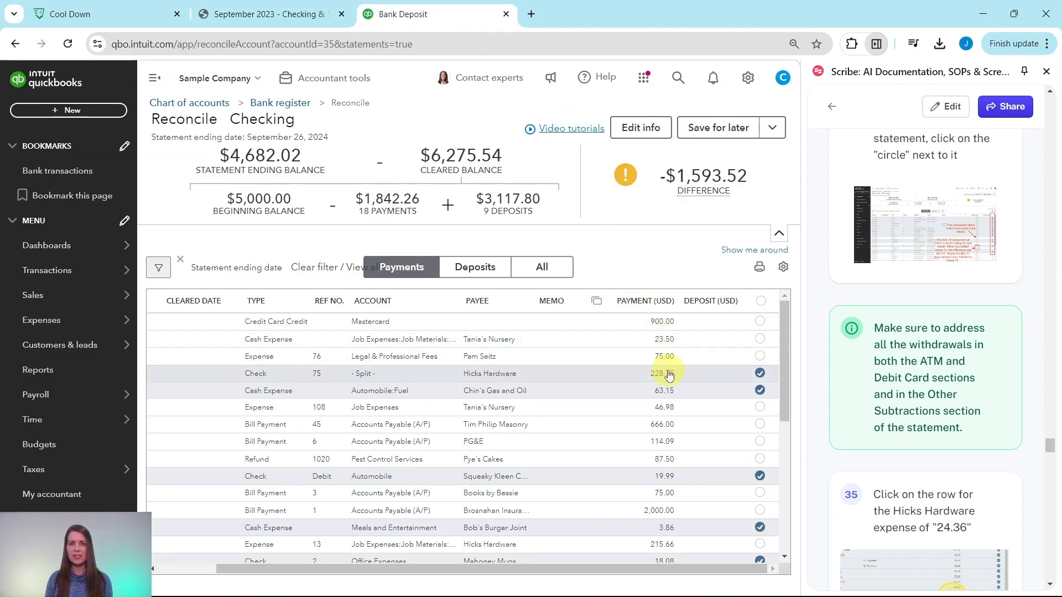
scroll(666, 401, down, 4)
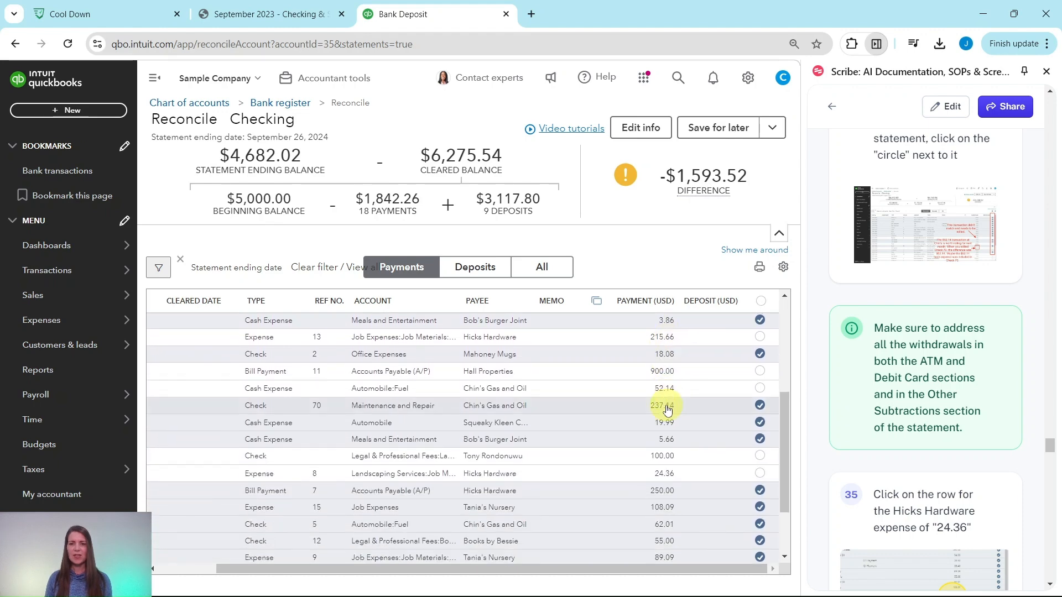
scroll(666, 408, down, 2)
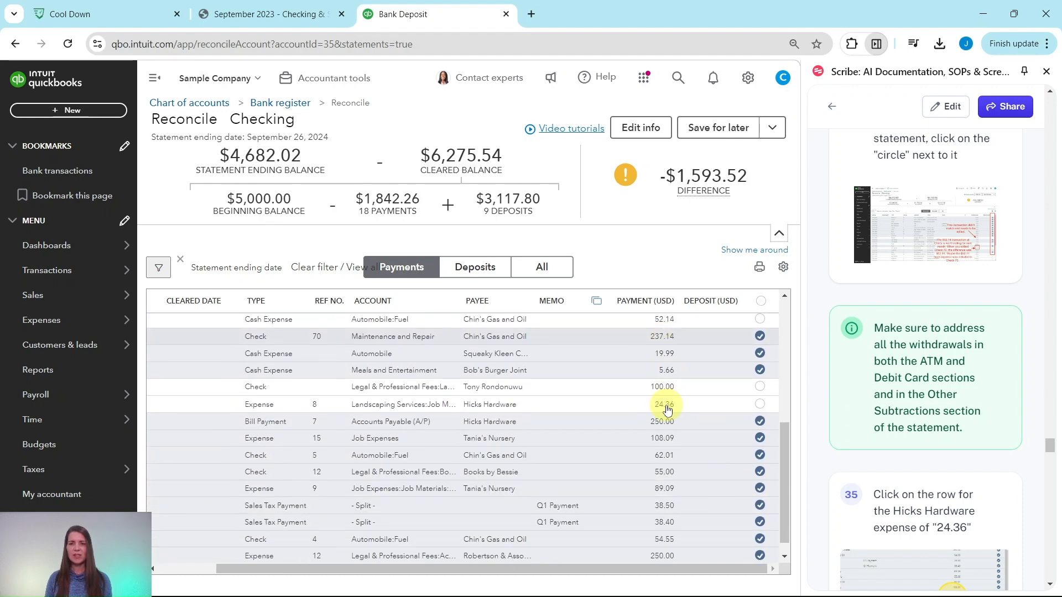
Check the statement for the Hall Properties withdrawal and mark the matching bill payment for 900.00 as cleared
click(243, 21)
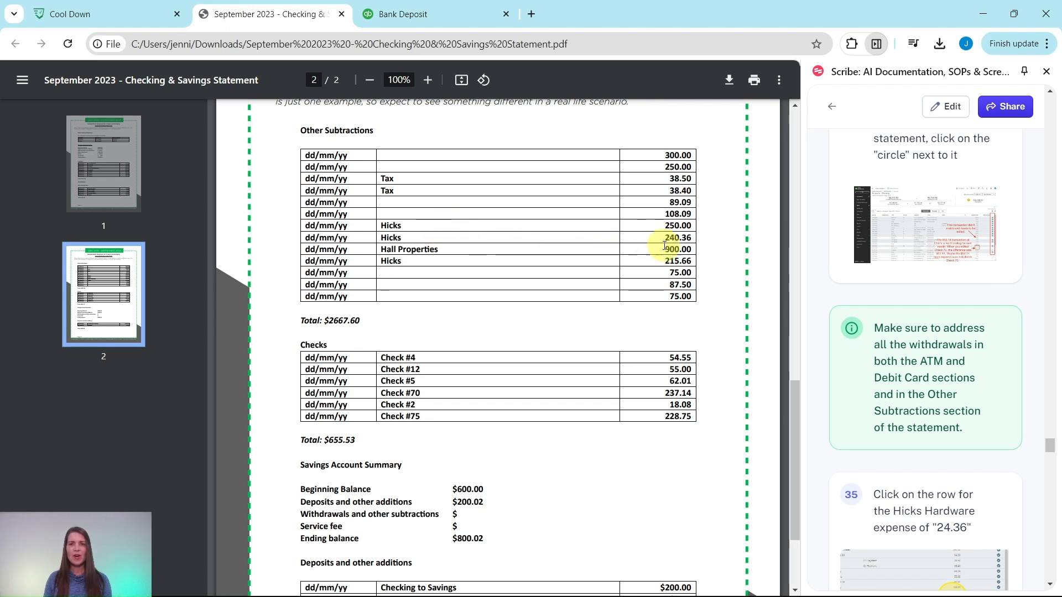
click(424, 25)
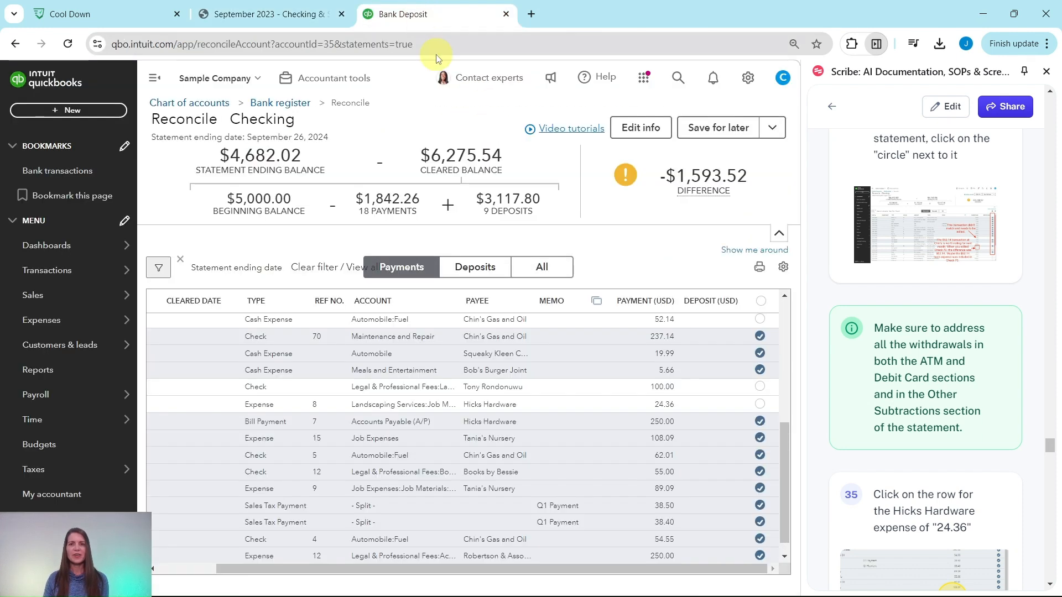
scroll(584, 345, up, 5)
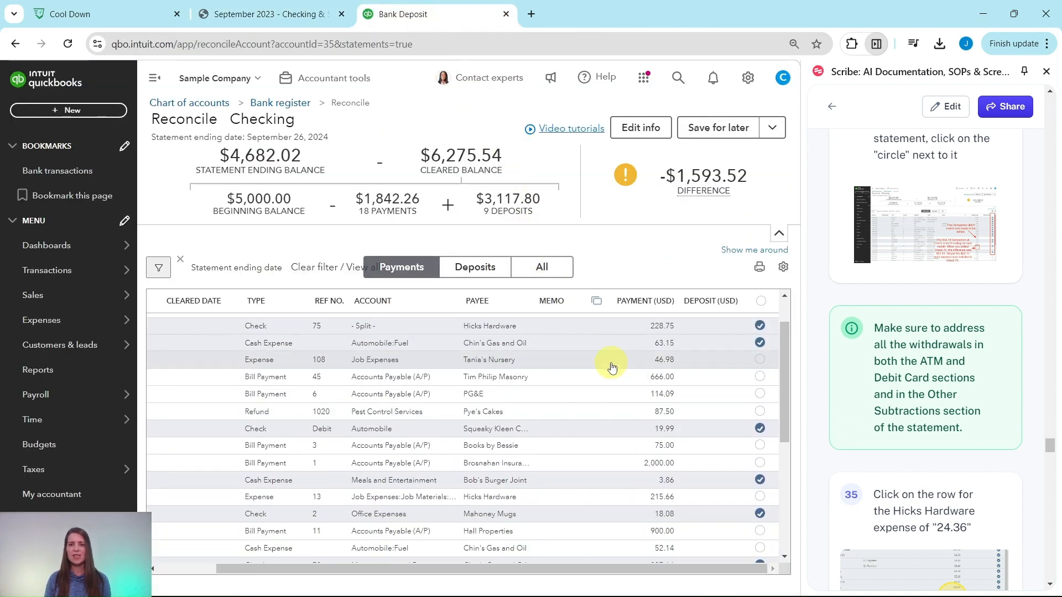
scroll(604, 358, up, 2)
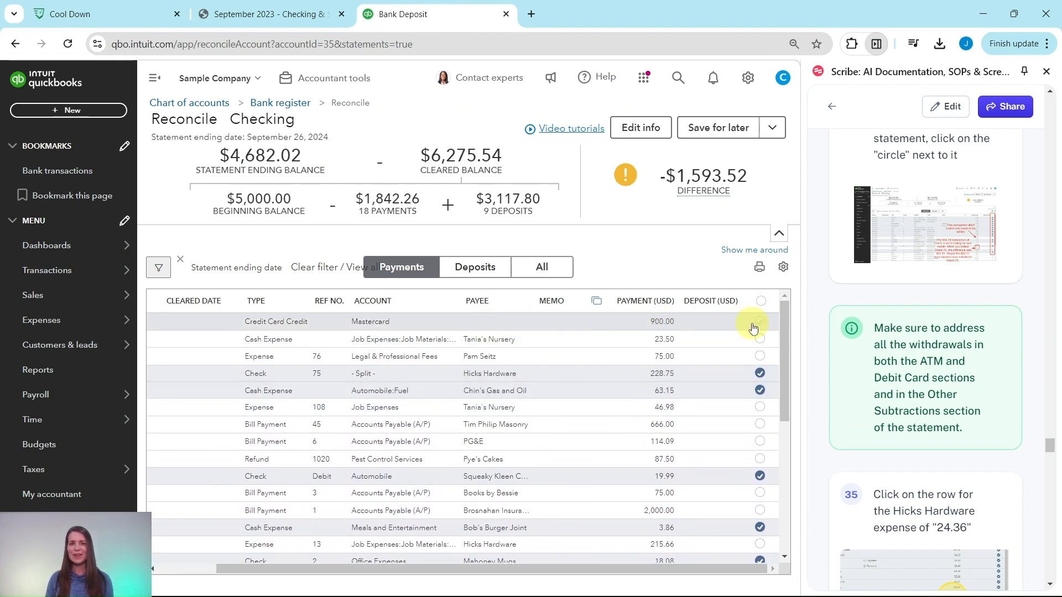
scroll(680, 376, down, 2)
scroll(408, 336, up, 2)
scroll(611, 374, down, 3)
scroll(618, 379, down, 3)
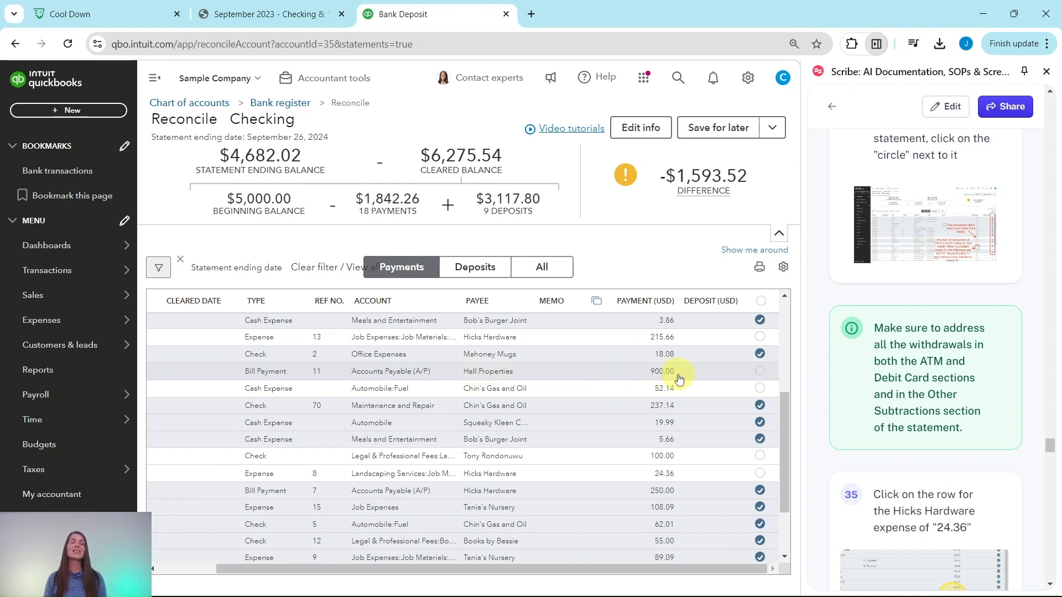
click(760, 371)
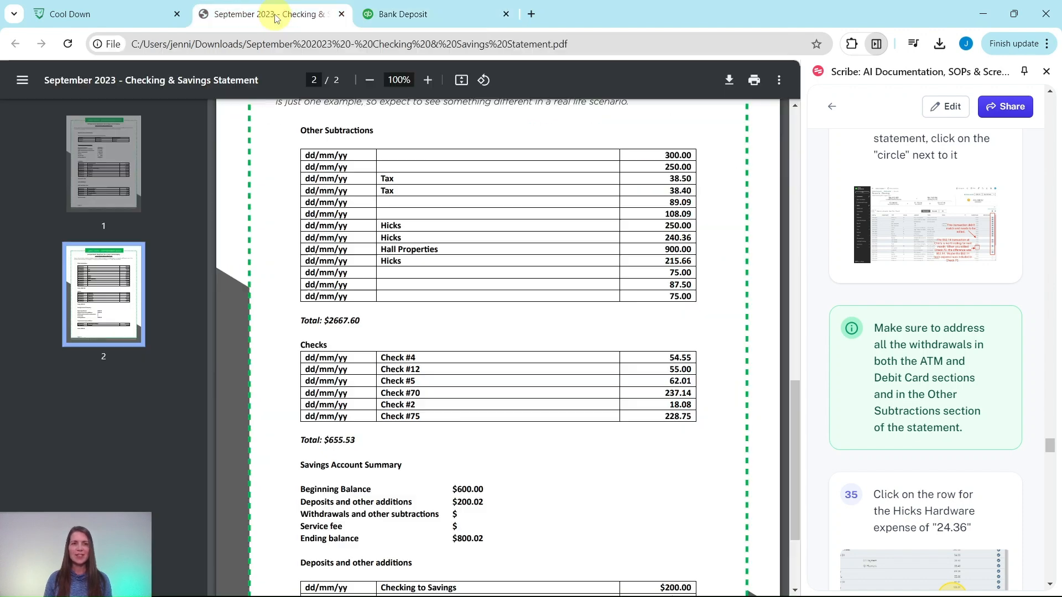
Check the statement for the last Hicks withdrawal and mark the Hicks Hardware expense for 215.66 as cleared
click(271, 14)
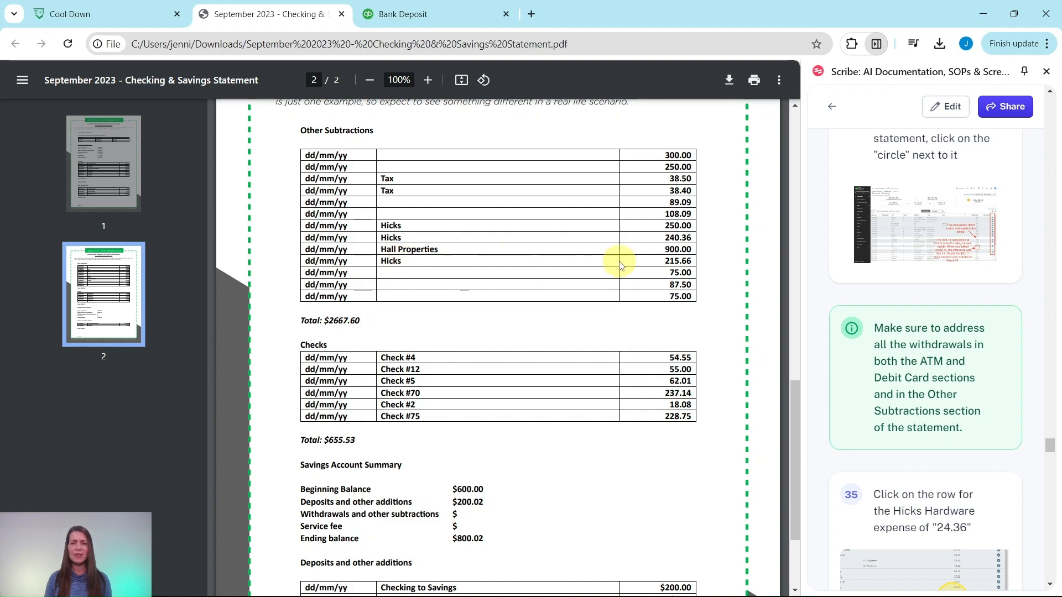
click(457, 21)
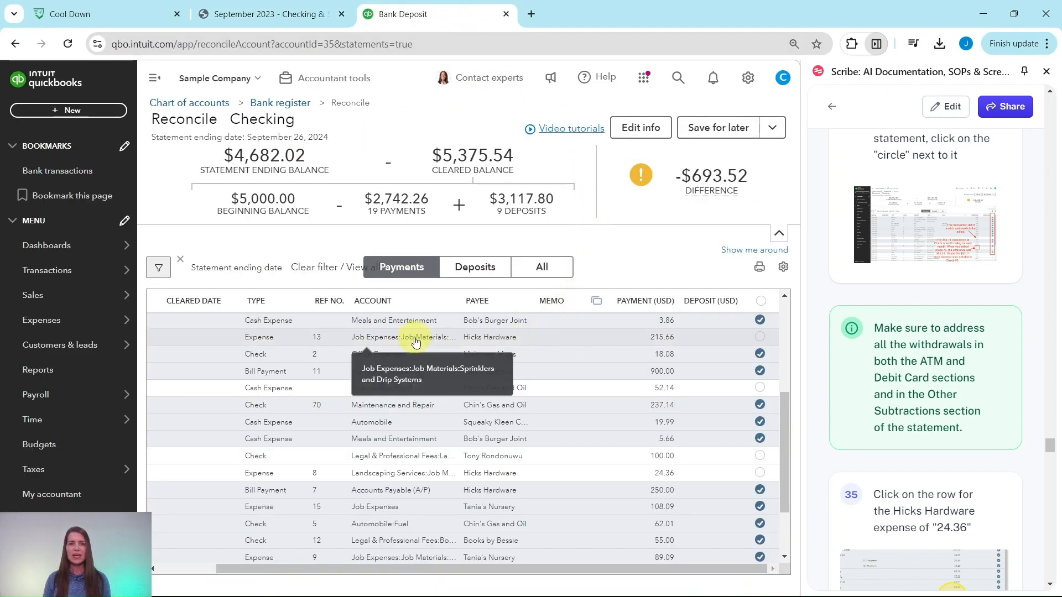
click(758, 338)
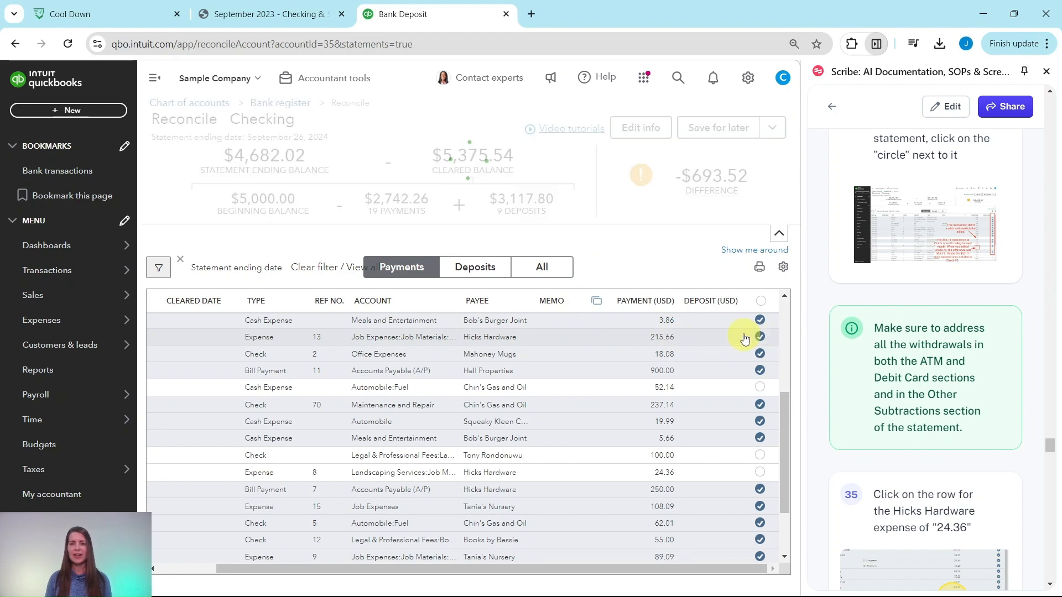
Check the statement and mark both 75.00 payments, the Books by Bessie bill payment and expense 76, as cleared
click(275, 15)
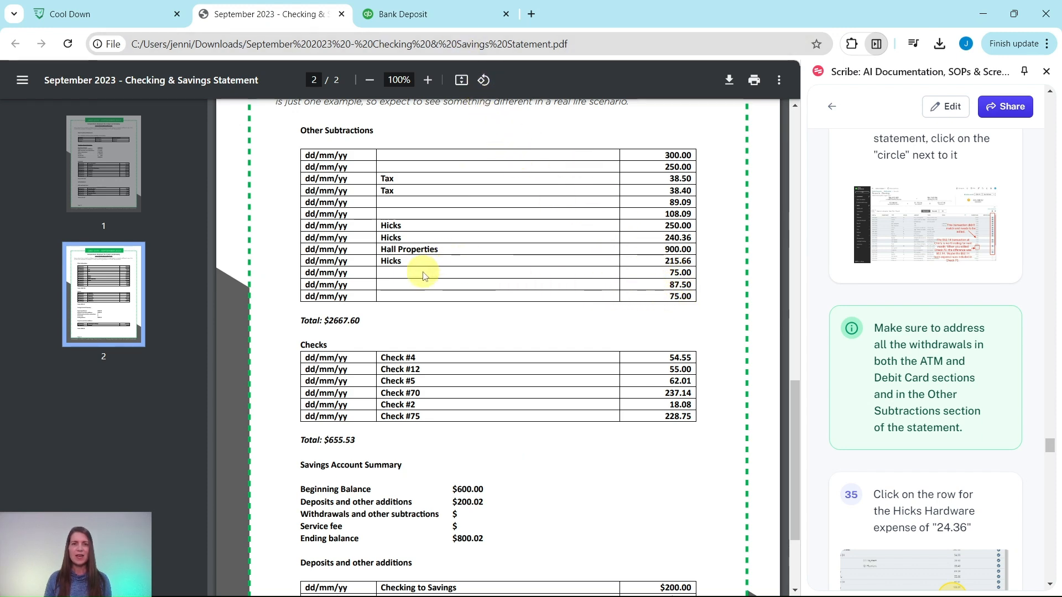
click(404, 16)
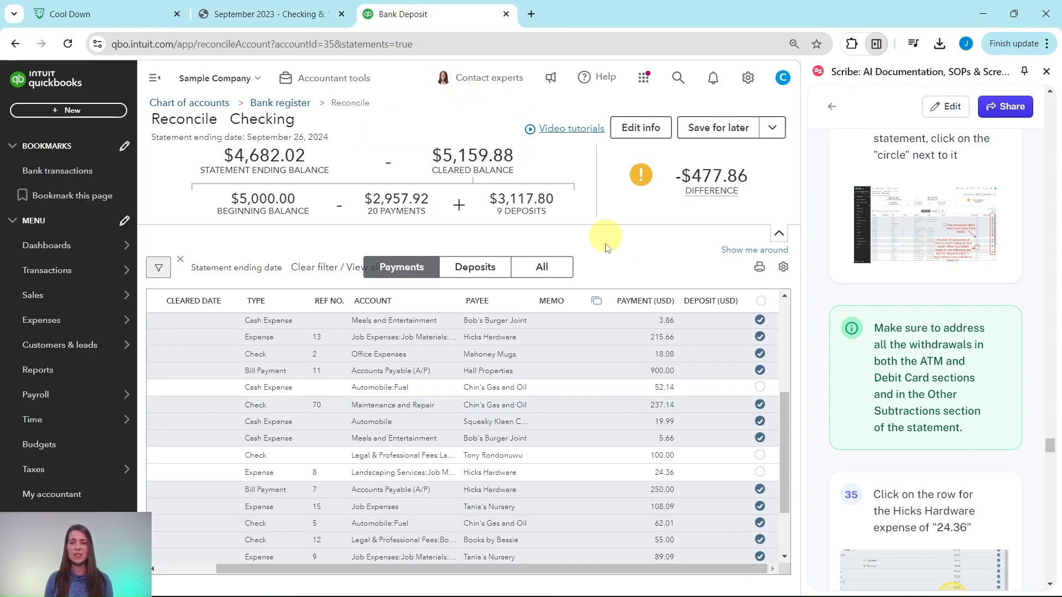
scroll(704, 372, up, 3)
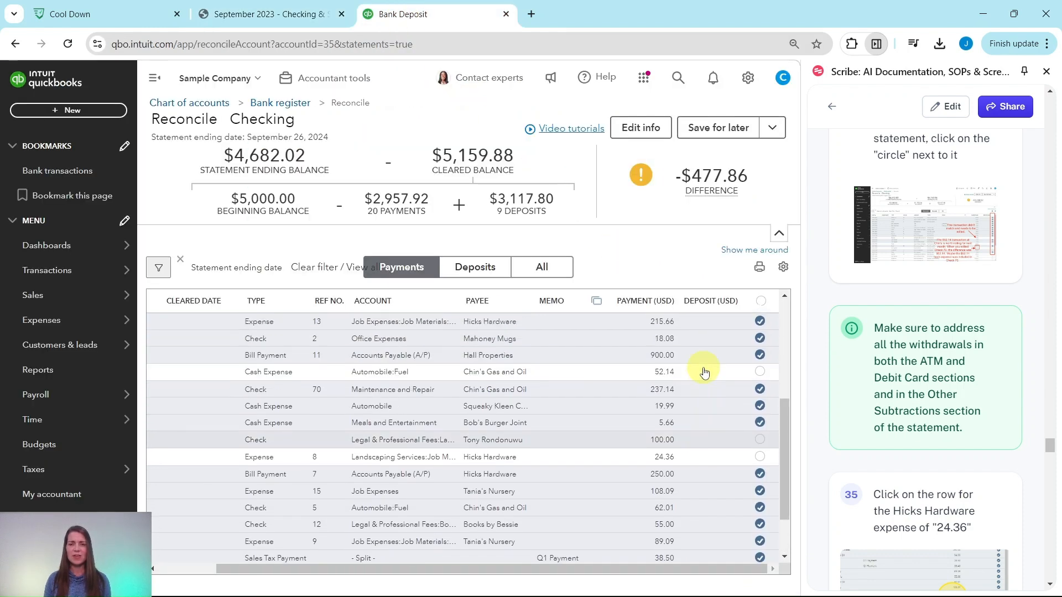
scroll(704, 372, up, 1)
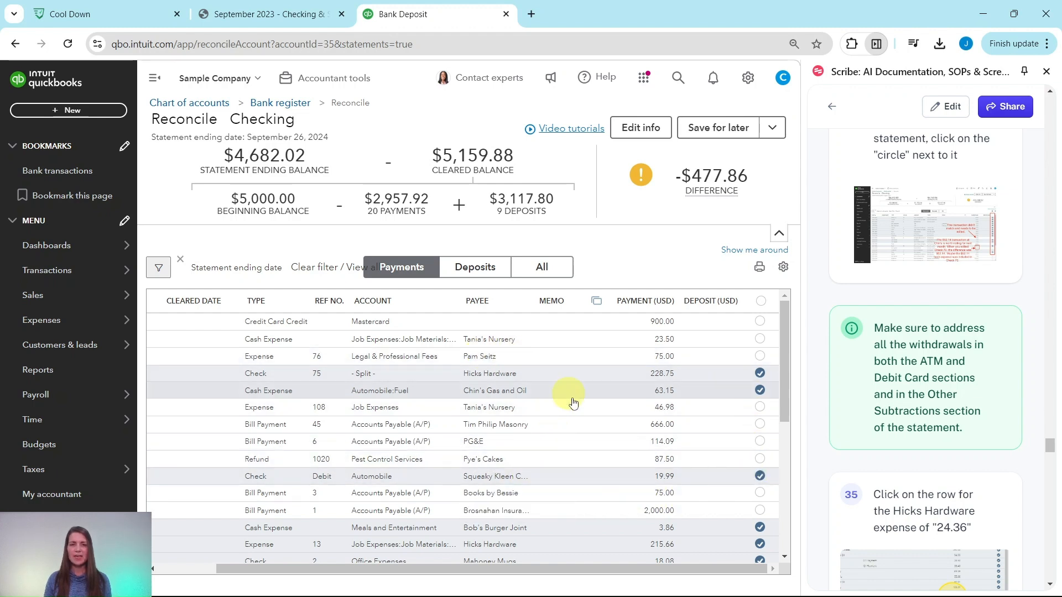
click(761, 493)
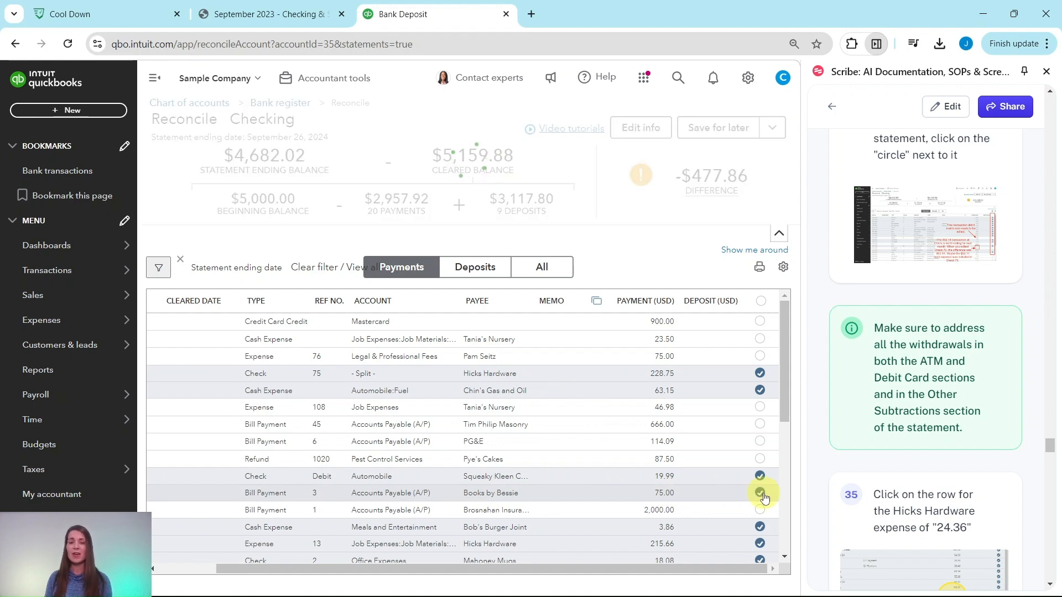
click(760, 357)
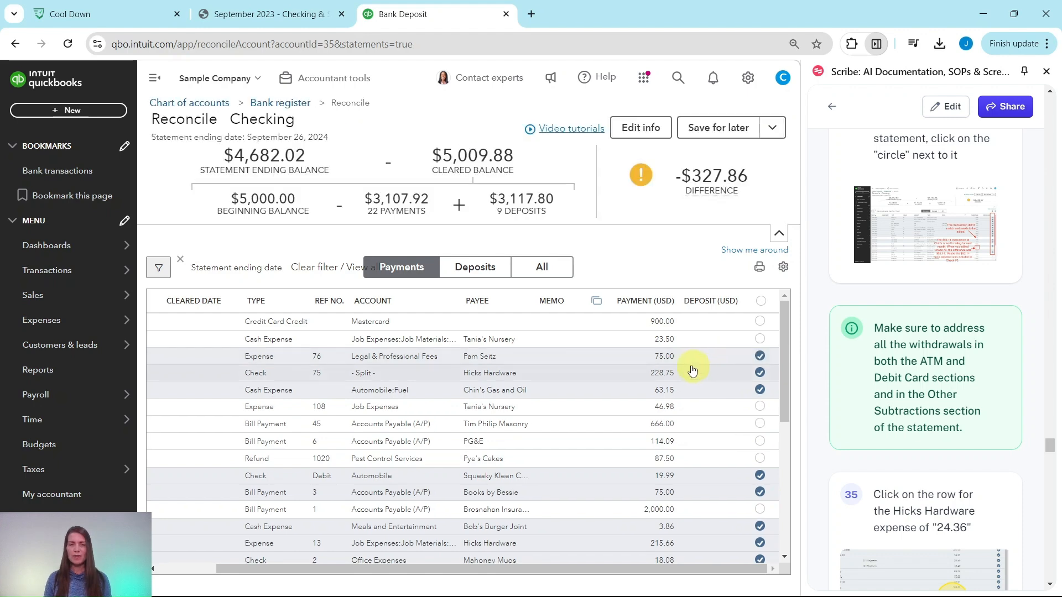
Check the statement's 87.50 withdrawal and mark the matching Pye's Cakes refund as cleared
click(279, 13)
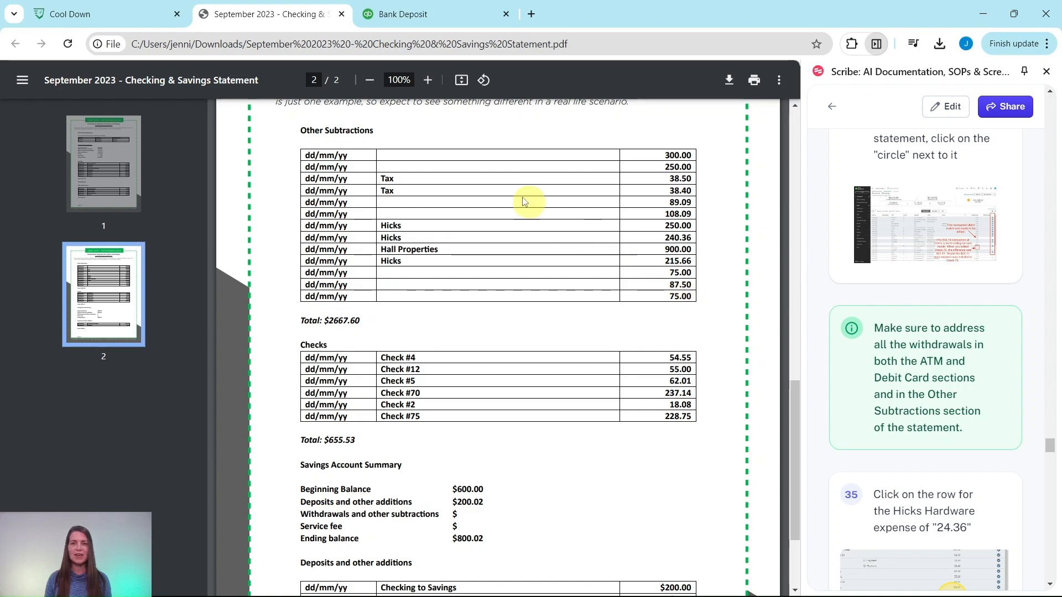
click(434, 14)
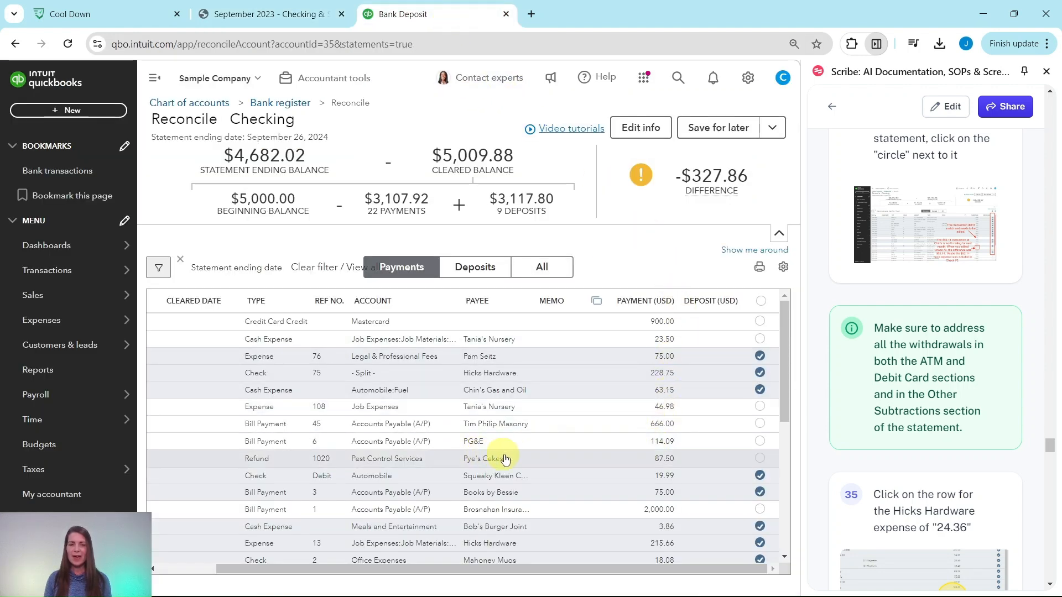
click(761, 463)
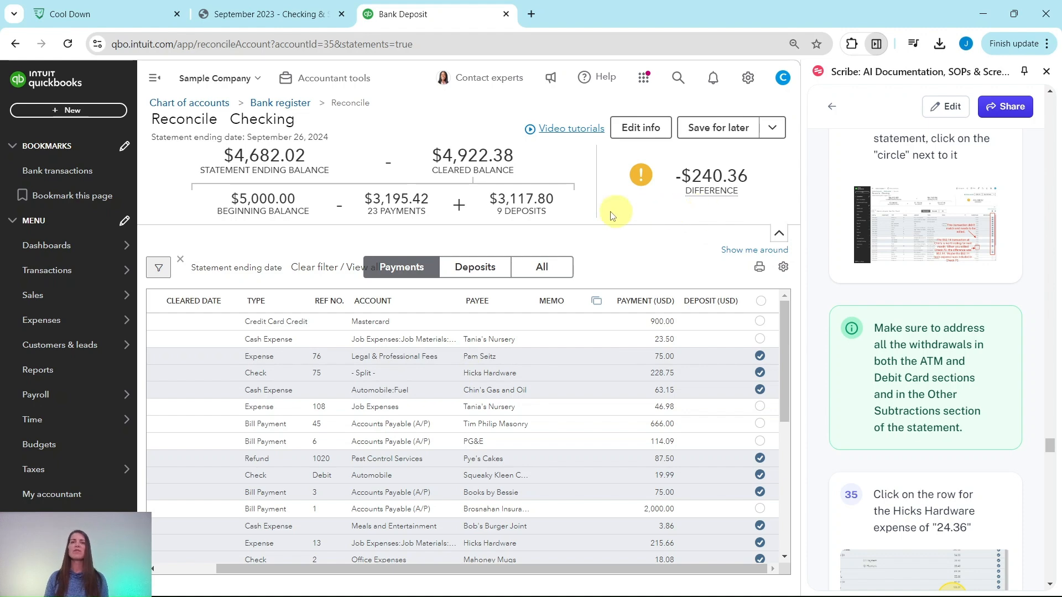
Compare the statement's 240.36 Hicks withdrawal with the reconciliation and read the guide's instructions for correcting the Hicks Hardware expense
click(254, 15)
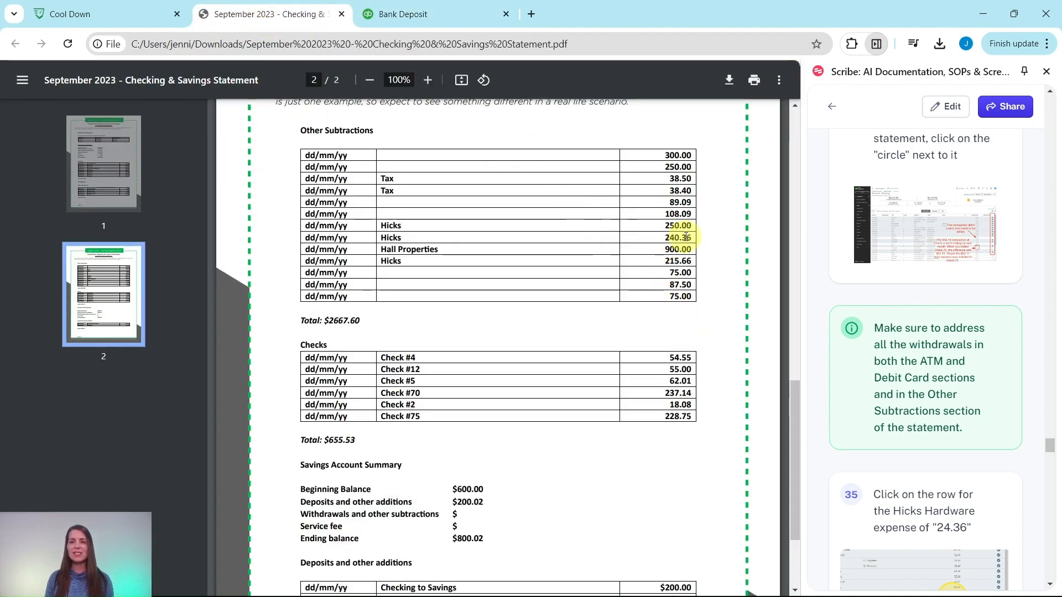
click(412, 15)
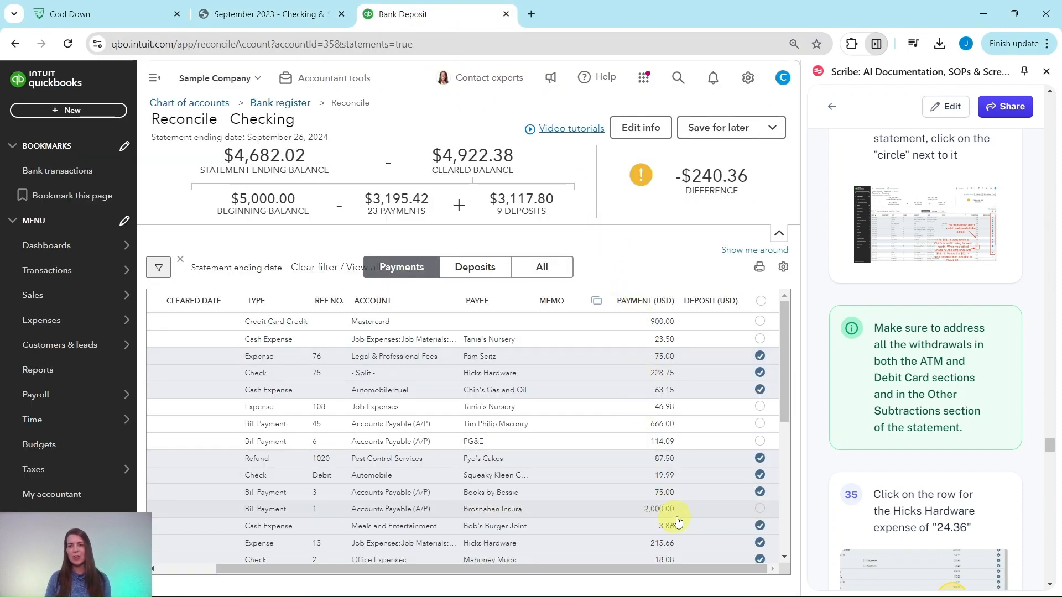
scroll(927, 341, down, 1)
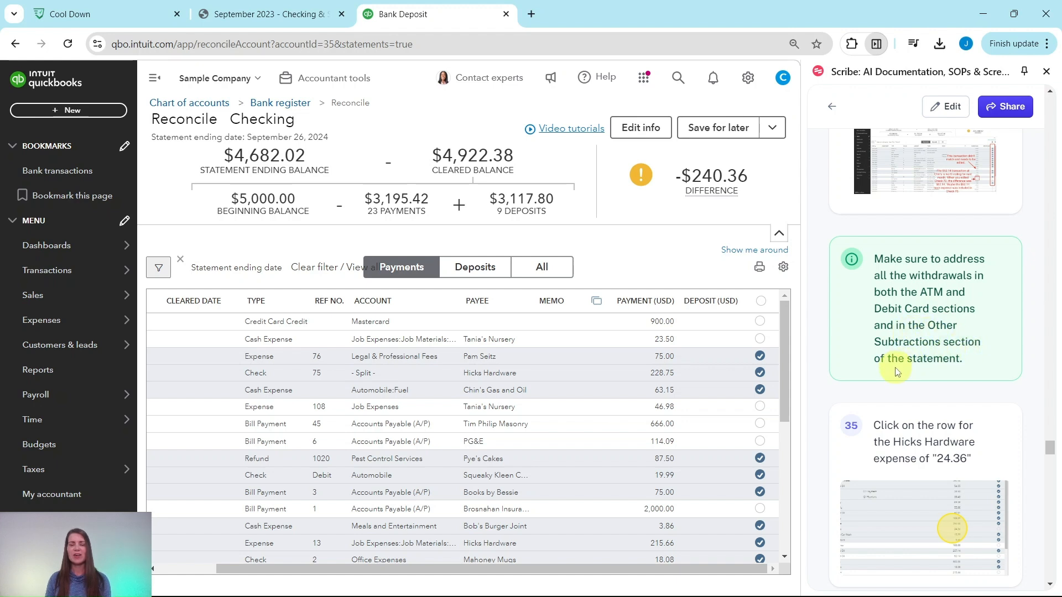
scroll(902, 360, down, 3)
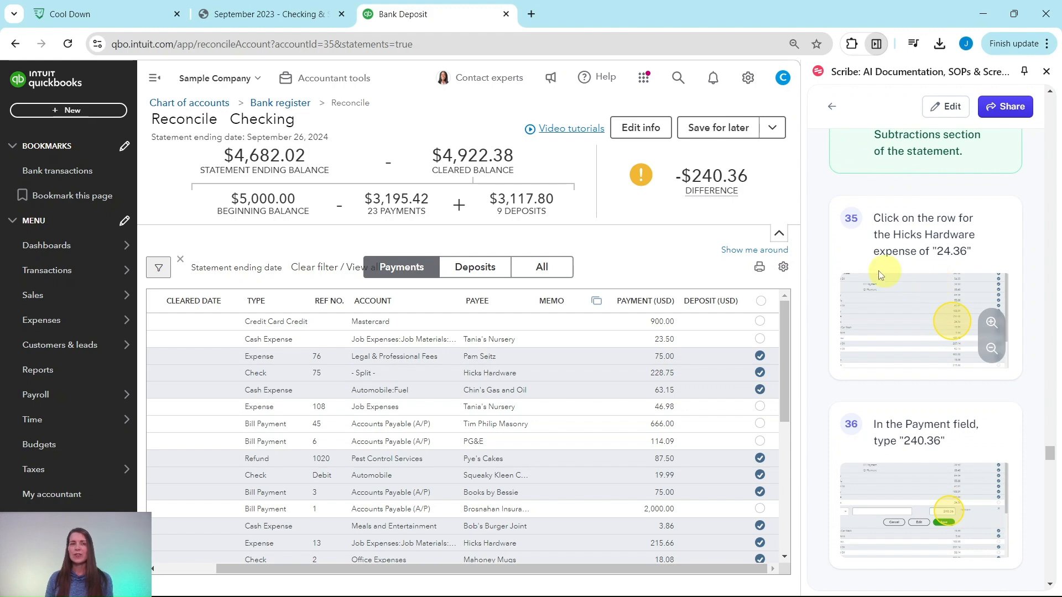
click(301, 15)
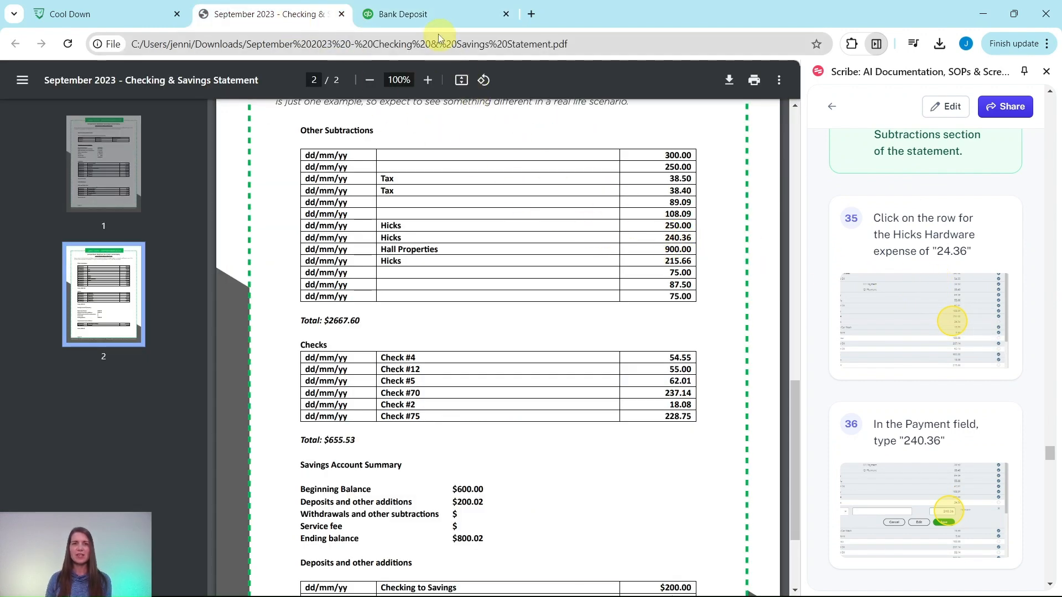
click(435, 15)
Correct the payment amount of the 24.36 Hicks Hardware expense to 240.36 and mark it as cleared
scroll(672, 354, down, 6)
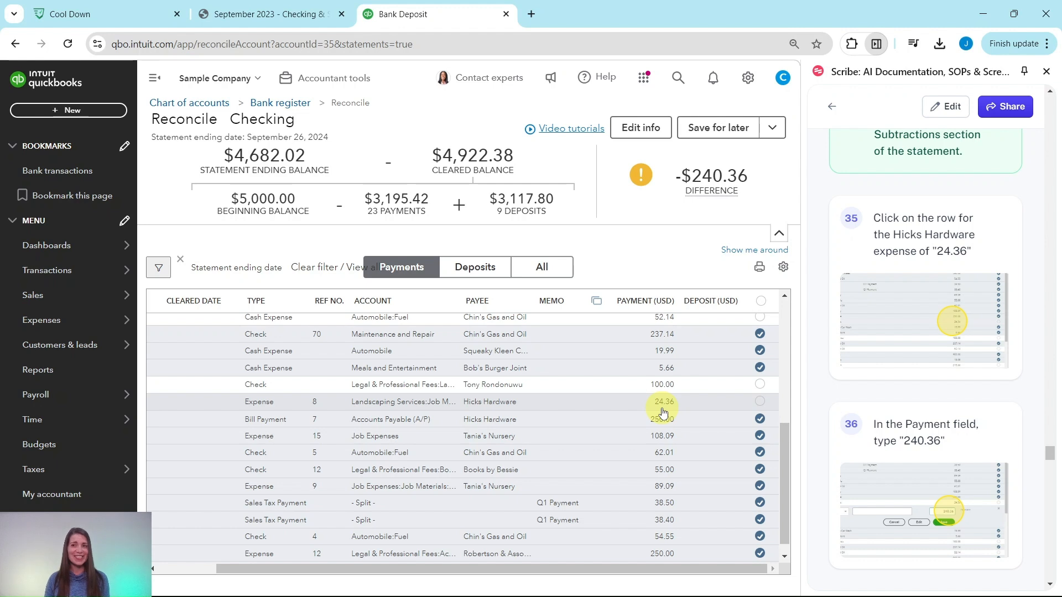
click(602, 408)
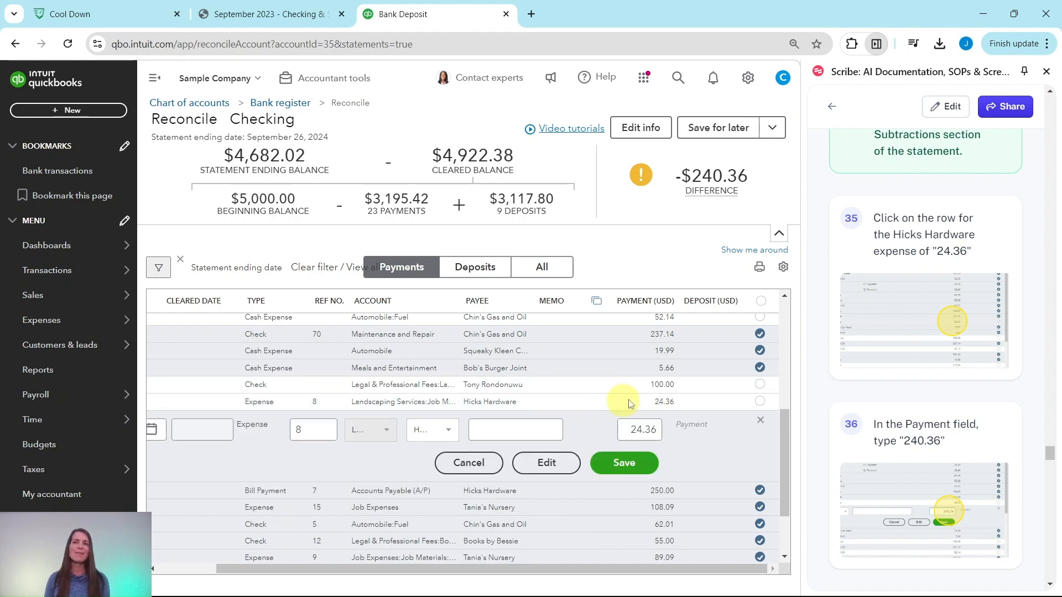
scroll(913, 381, down, 3)
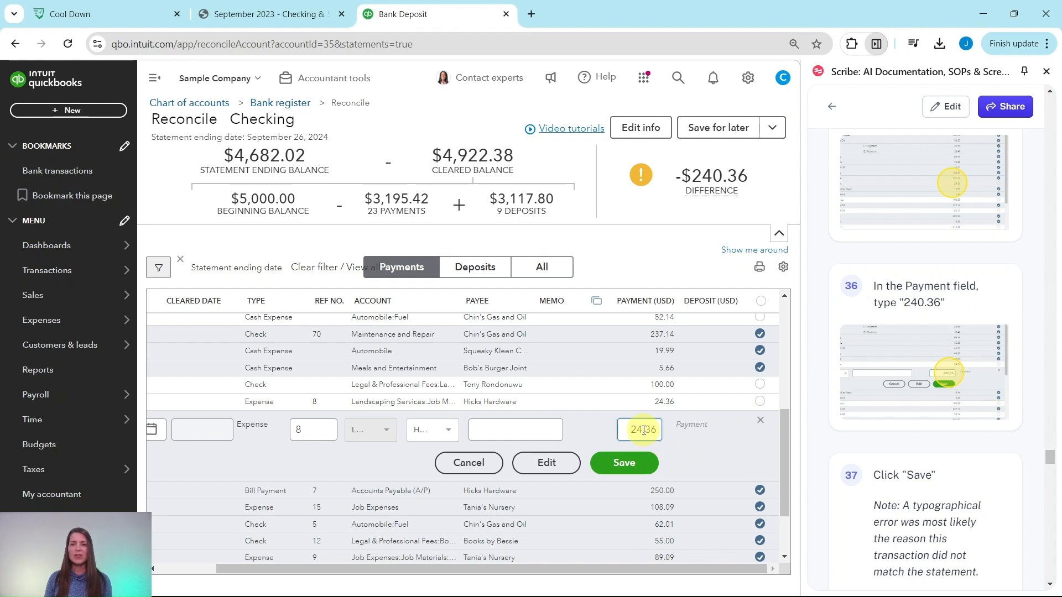
text(0)
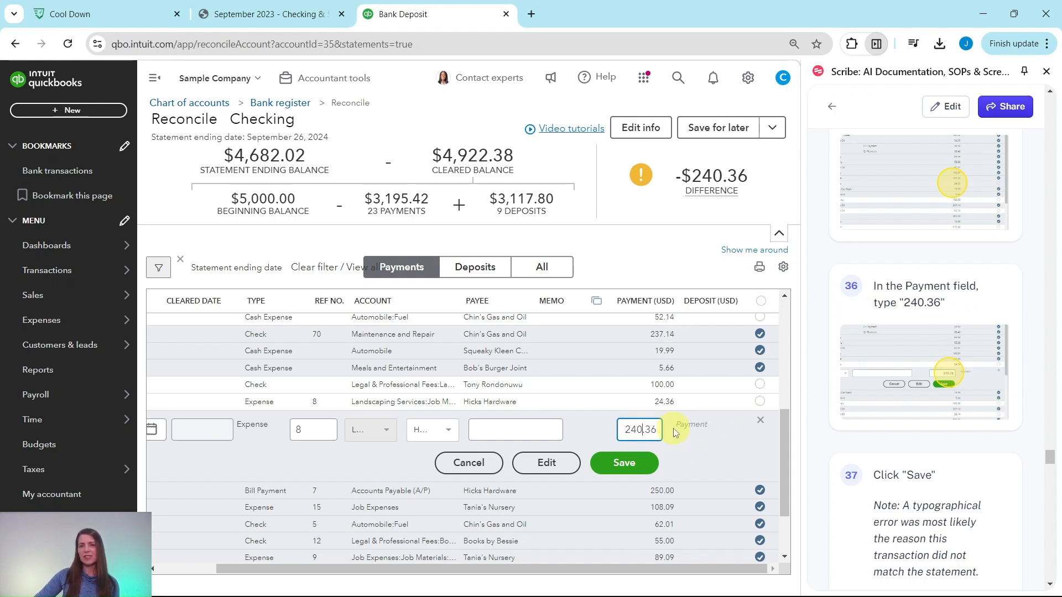
scroll(922, 420, down, 4)
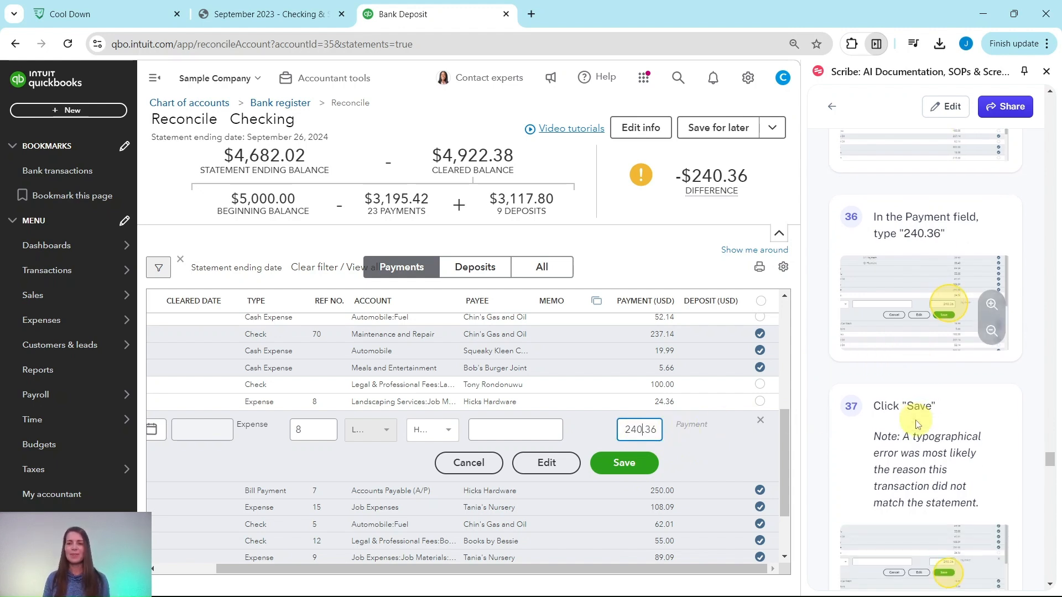
scroll(921, 421, down, 2)
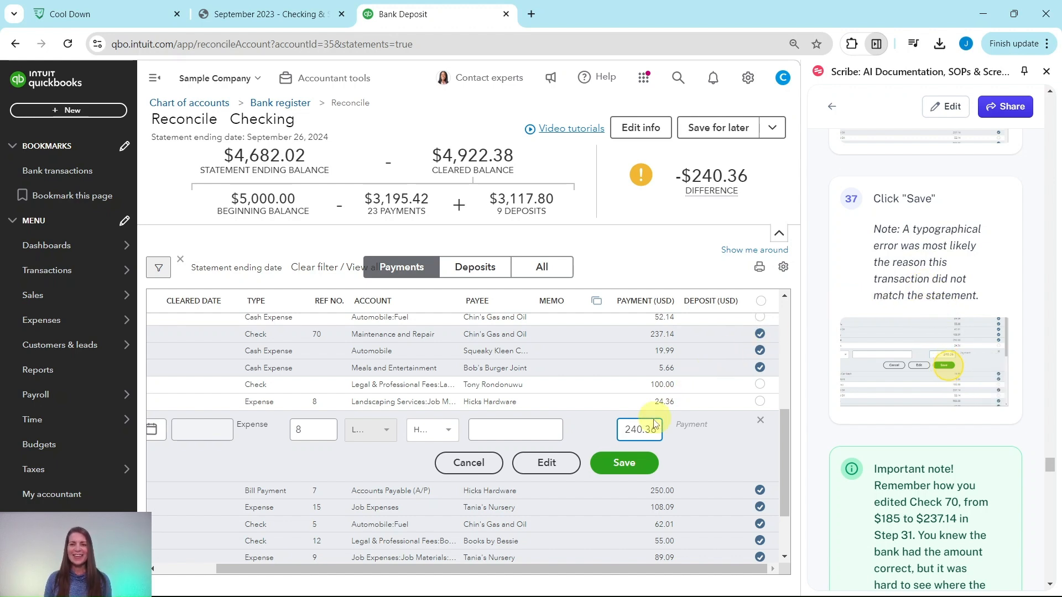
click(625, 462)
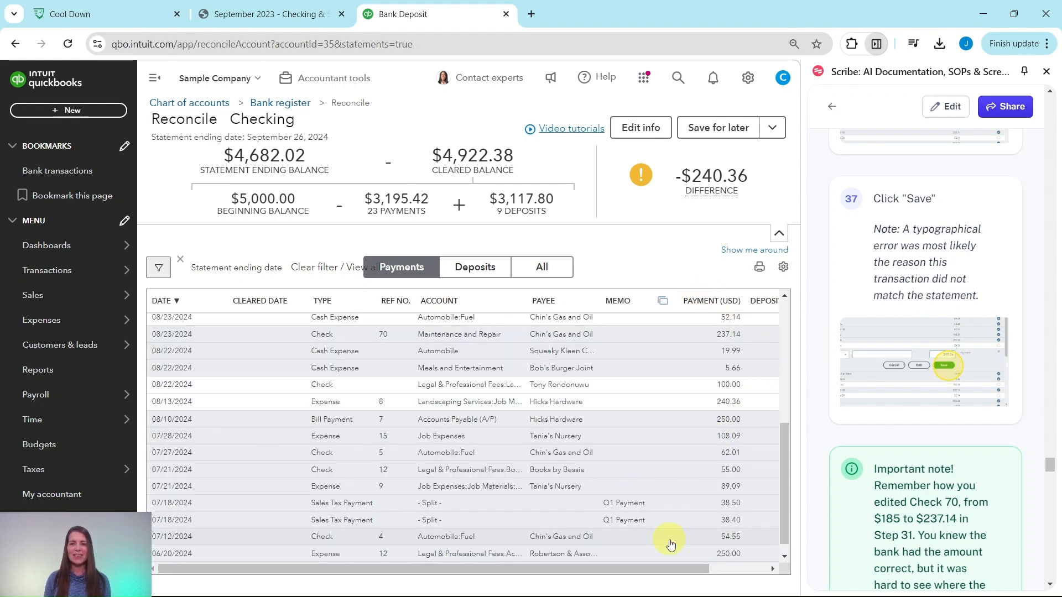
drag(682, 568, 744, 568)
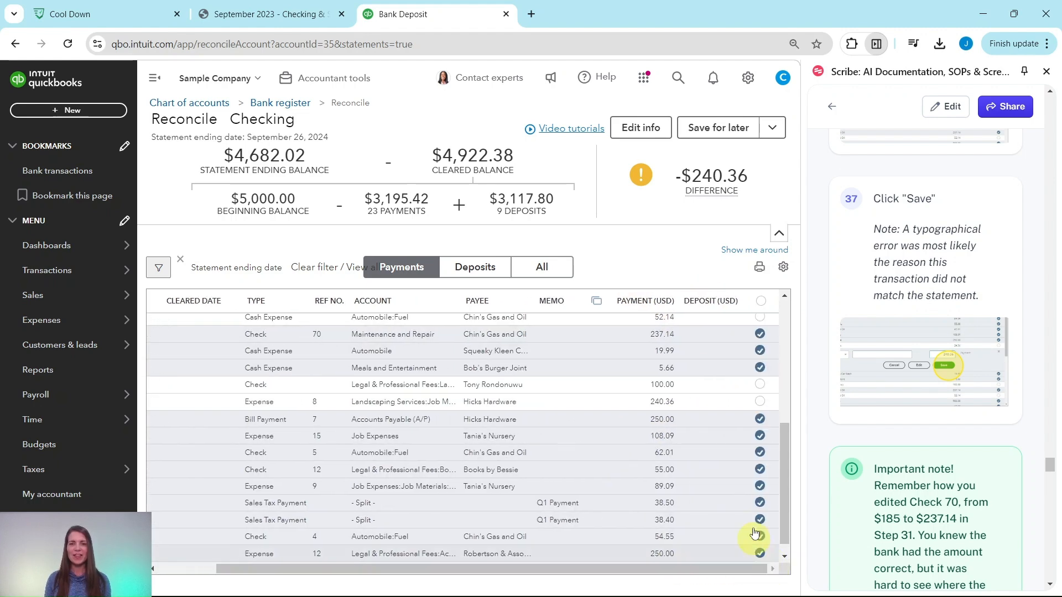
click(760, 403)
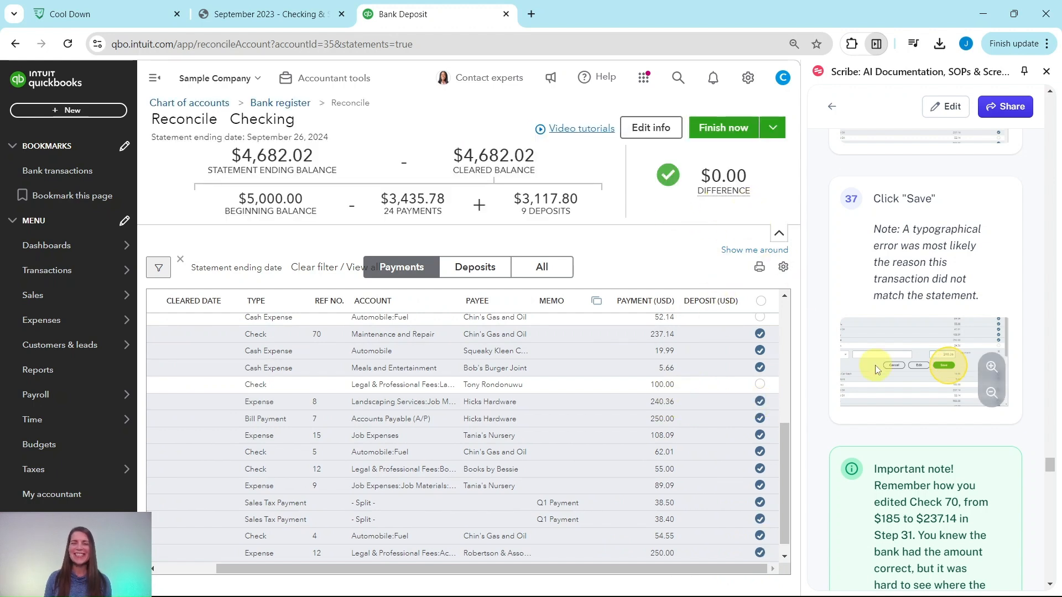
Read the guide's note on Check 70 against the Chin's Gas and Oil payments, and review the instructions for finishing the reconciliation
scroll(873, 368, down, 1)
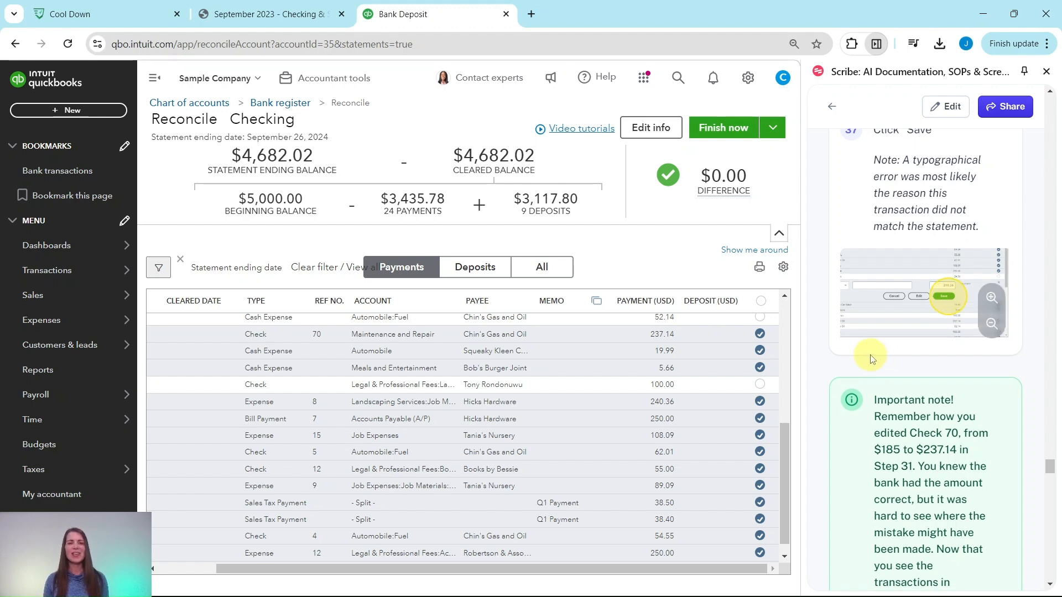
scroll(872, 357, down, 3)
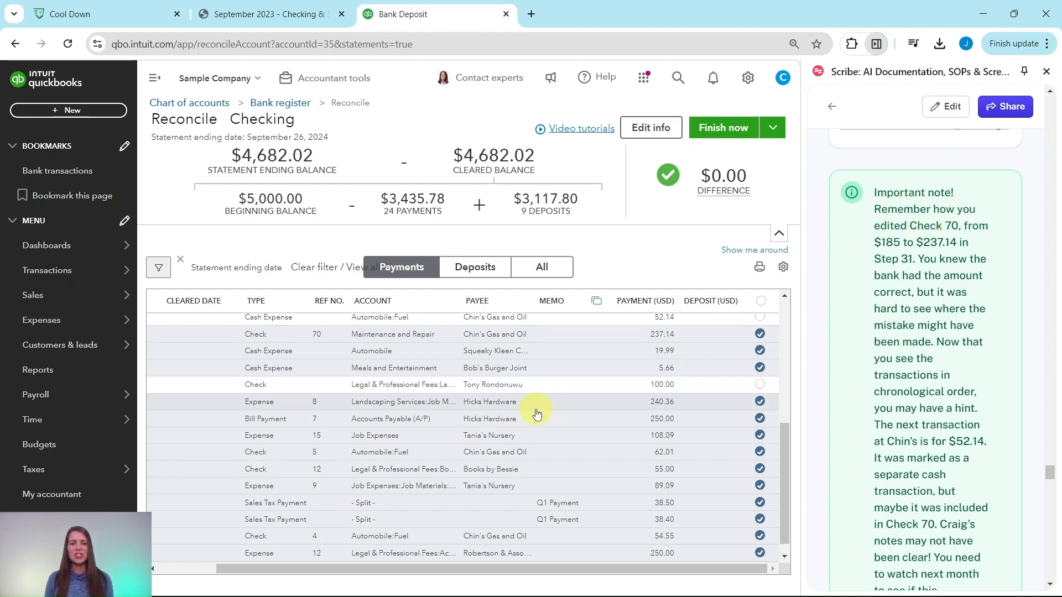
scroll(498, 398, up, 1)
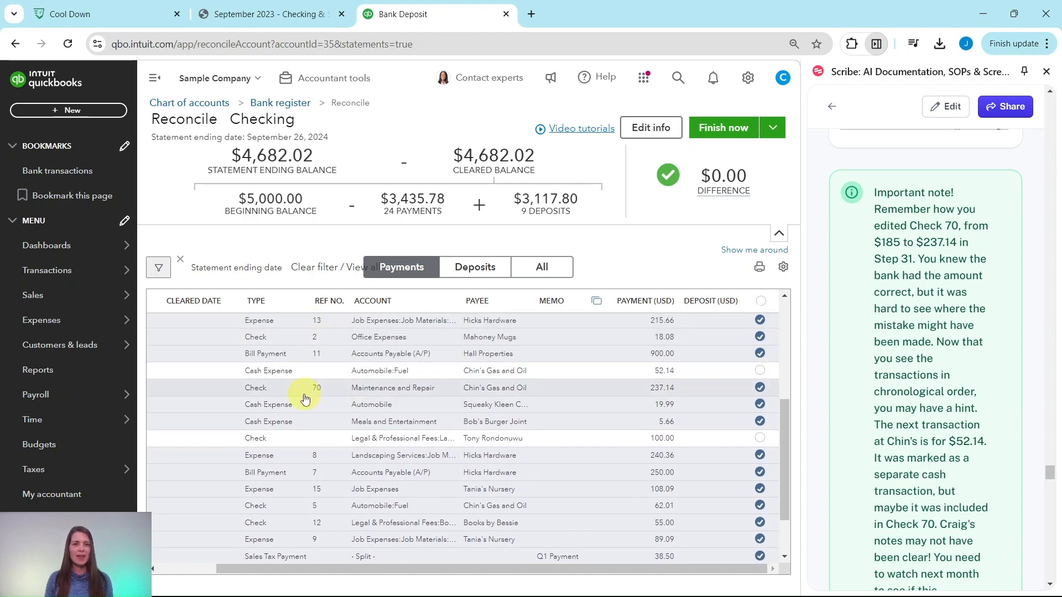
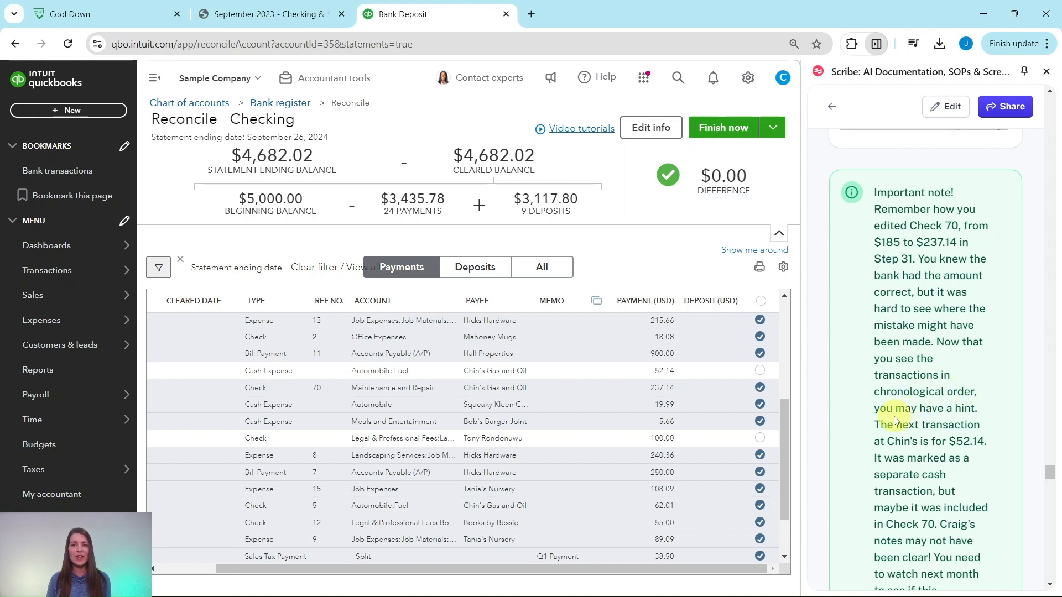
scroll(936, 405, down, 3)
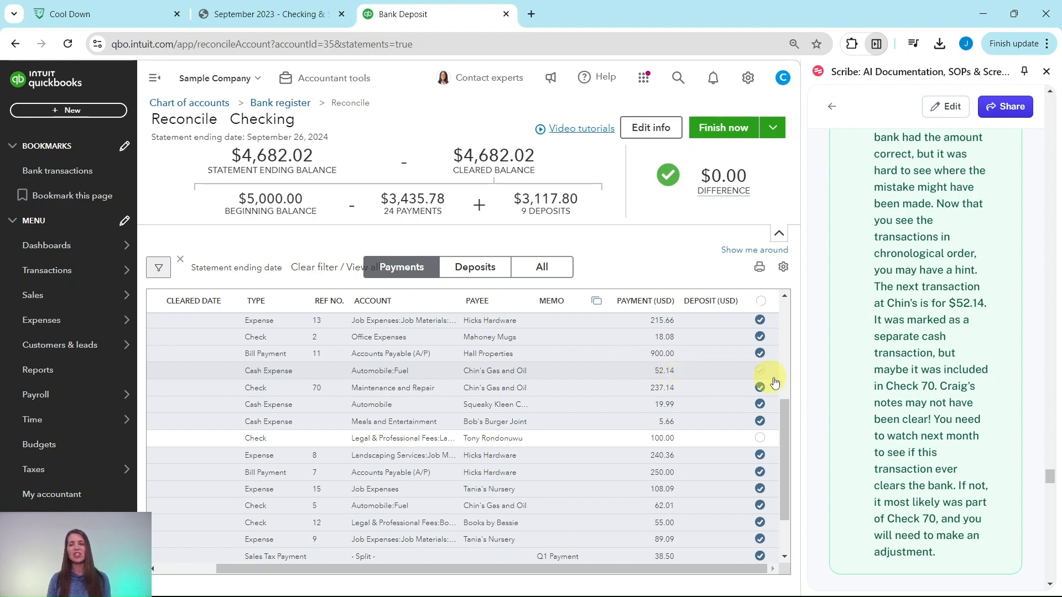
scroll(935, 382, down, 1)
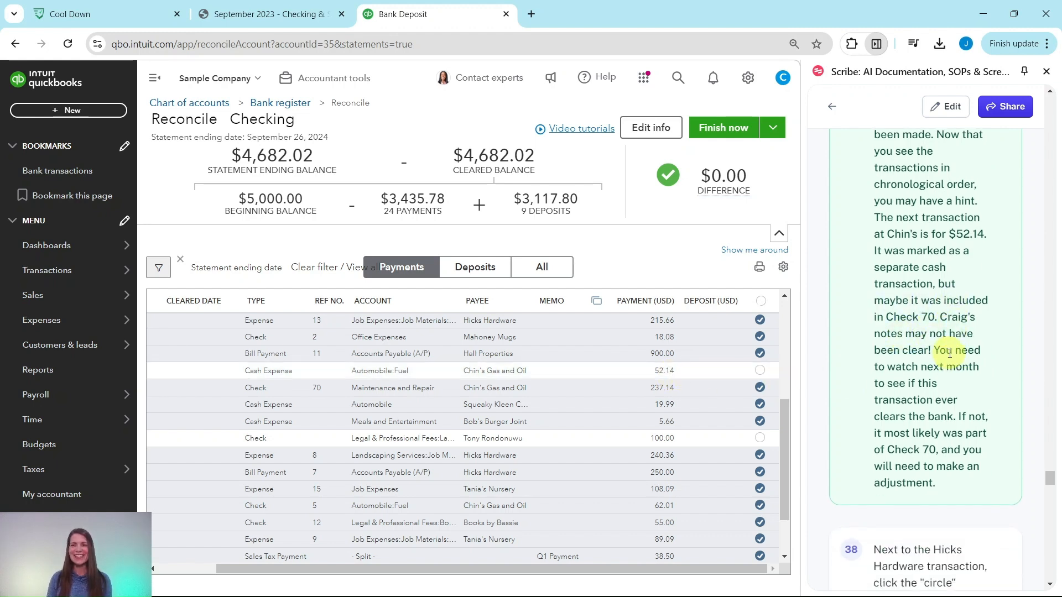
scroll(968, 354, down, 1)
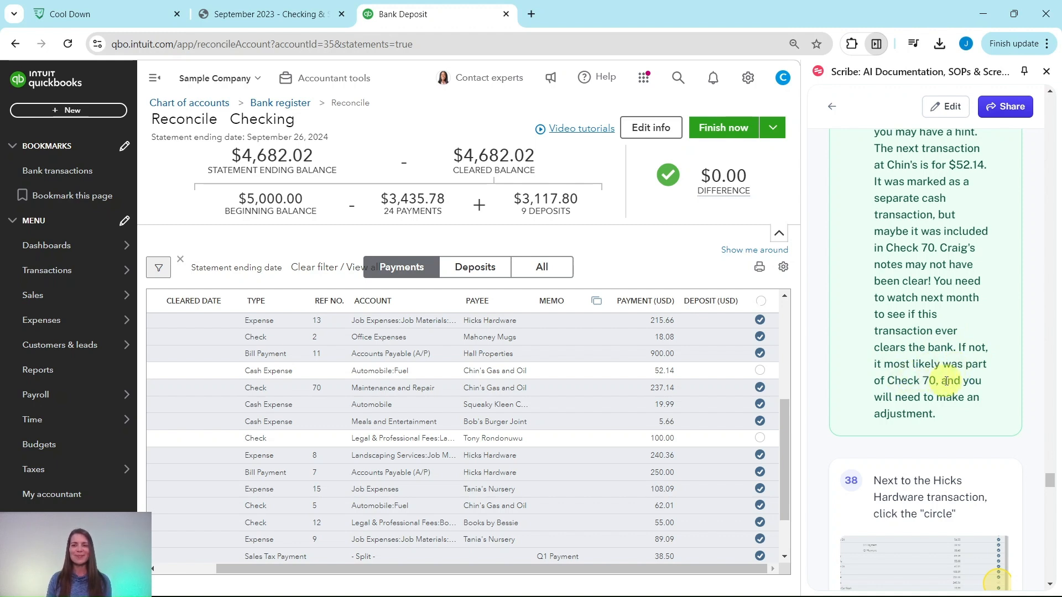
scroll(947, 381, down, 5)
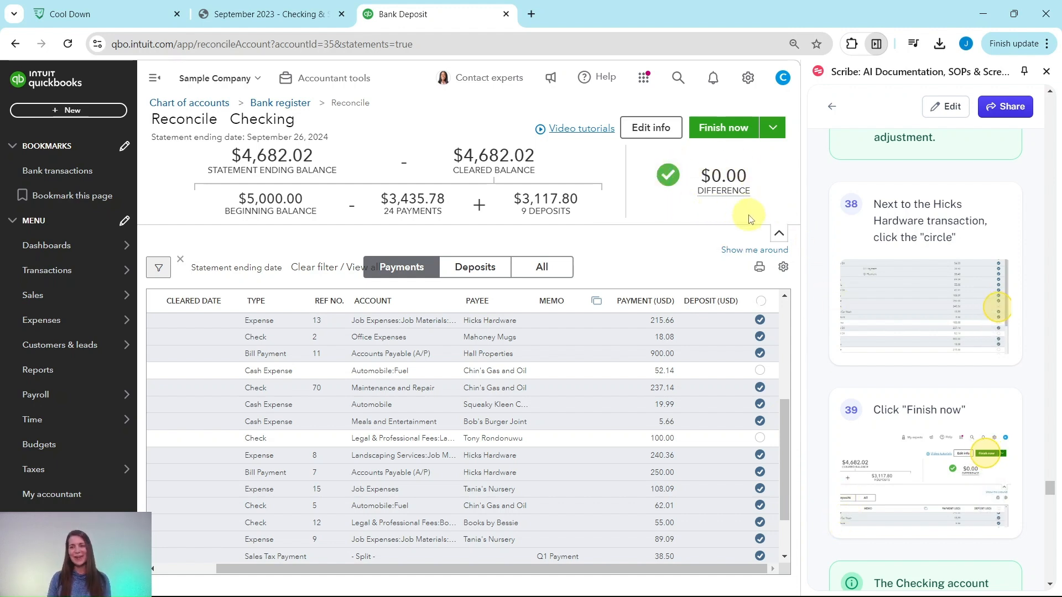
scroll(925, 361, down, 4)
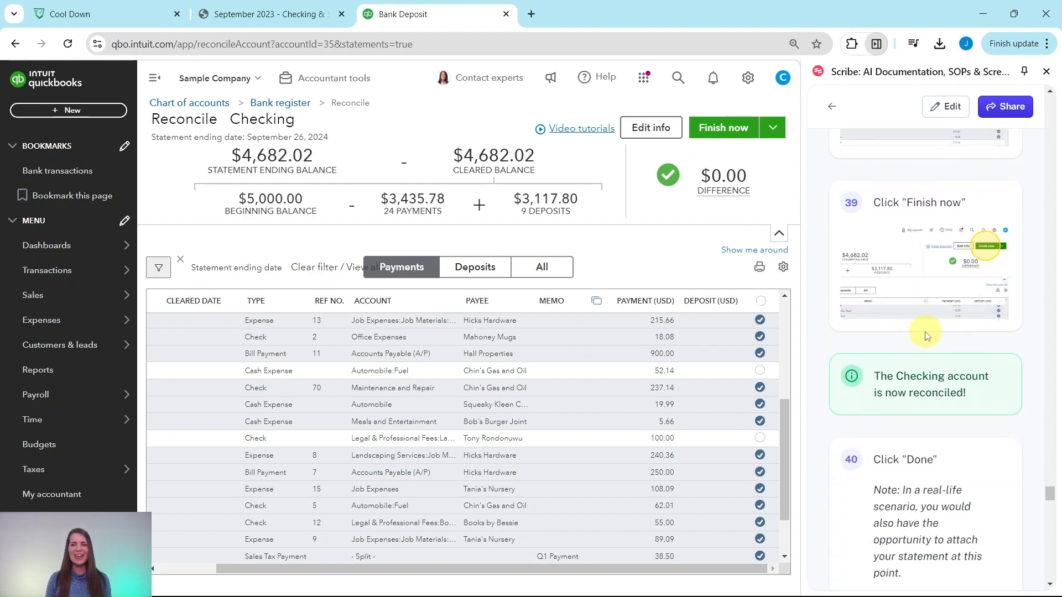
Finish the Checking account reconciliation and close the completion message
click(721, 128)
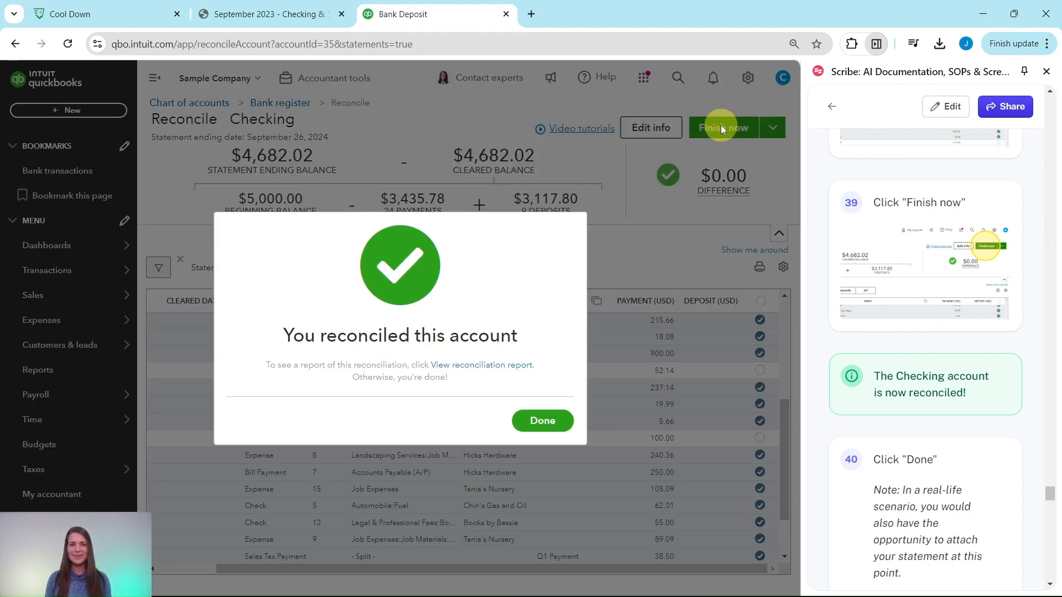
scroll(920, 331, down, 1)
scroll(919, 333, down, 5)
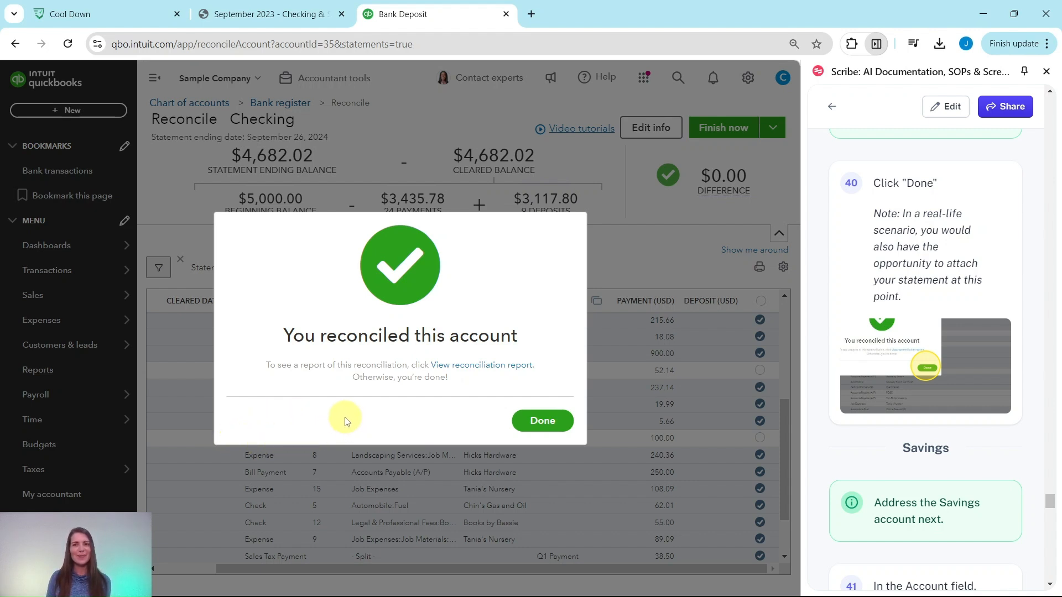
click(547, 422)
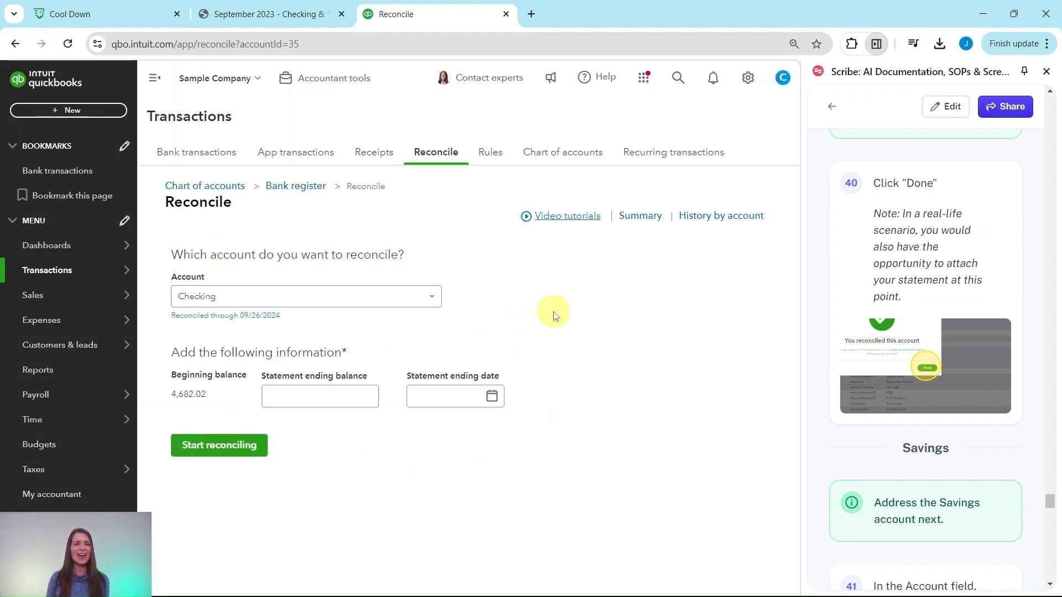
Follow the guide's Savings section and choose Savings as the account to reconcile
scroll(890, 297, down, 4)
scroll(891, 296, down, 1)
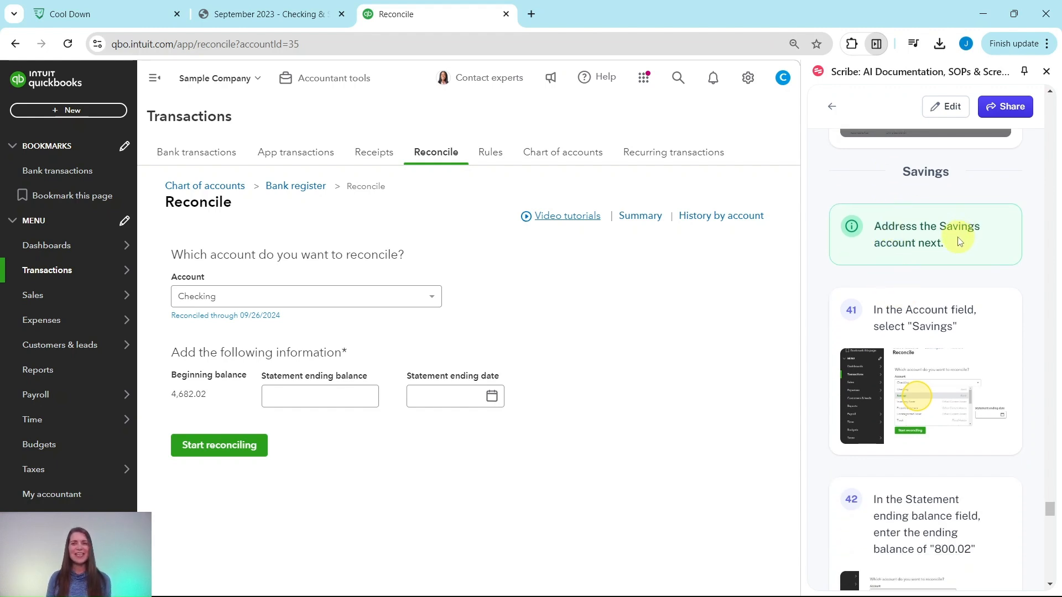
scroll(956, 245, down, 2)
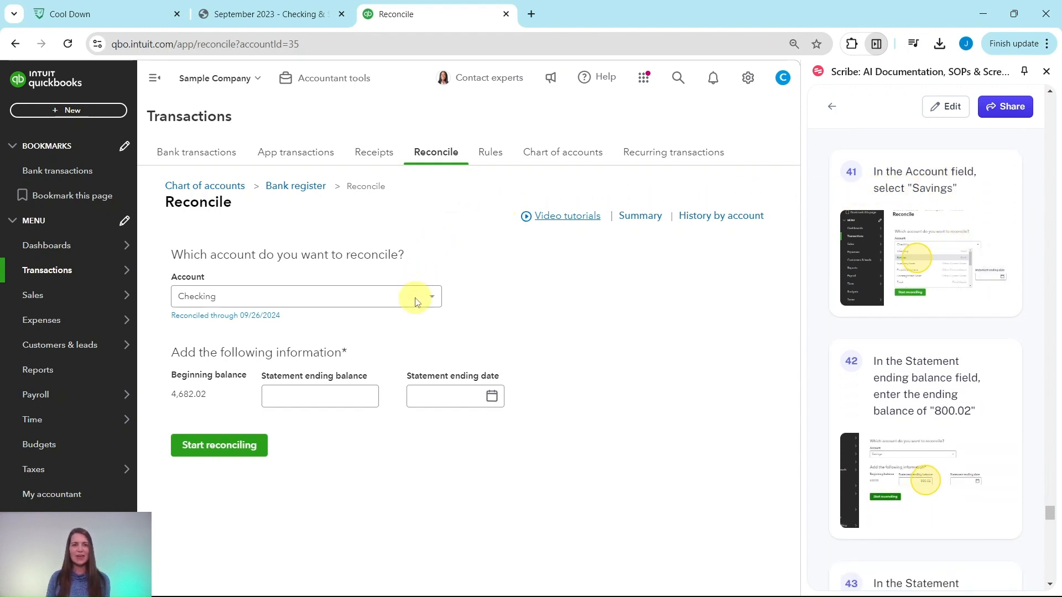
click(433, 299)
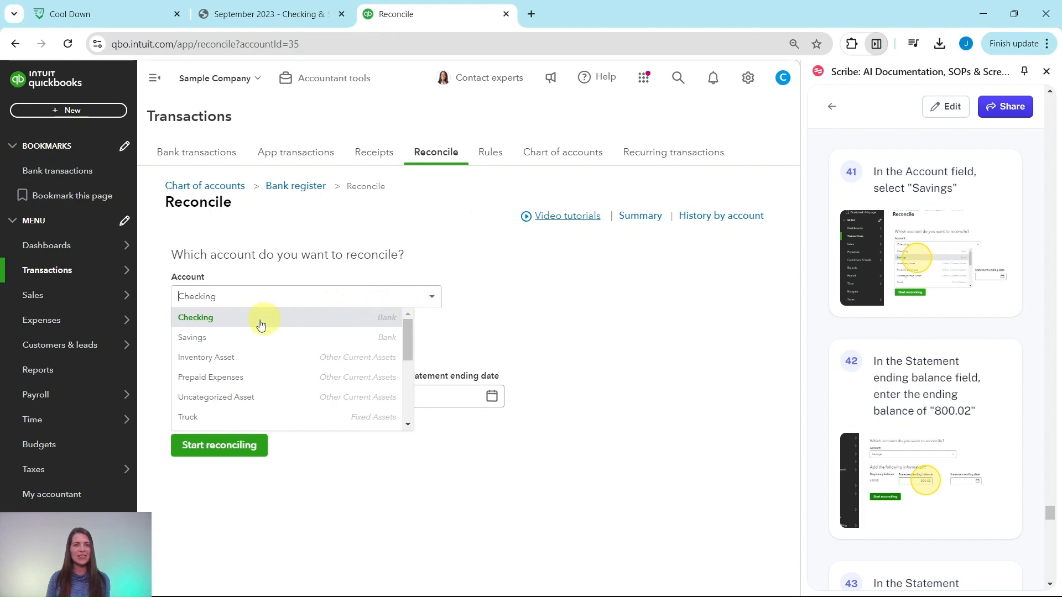
click(227, 337)
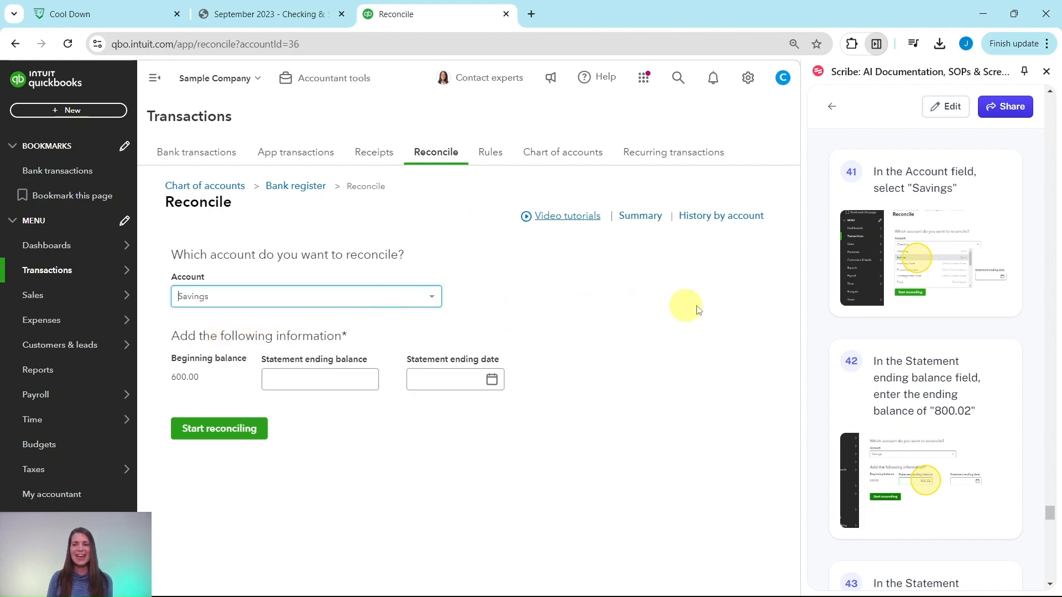
Check the Savings summary on the statement and enter an ending balance of 800.02 with the ending date 09/26/2024
scroll(855, 310, down, 2)
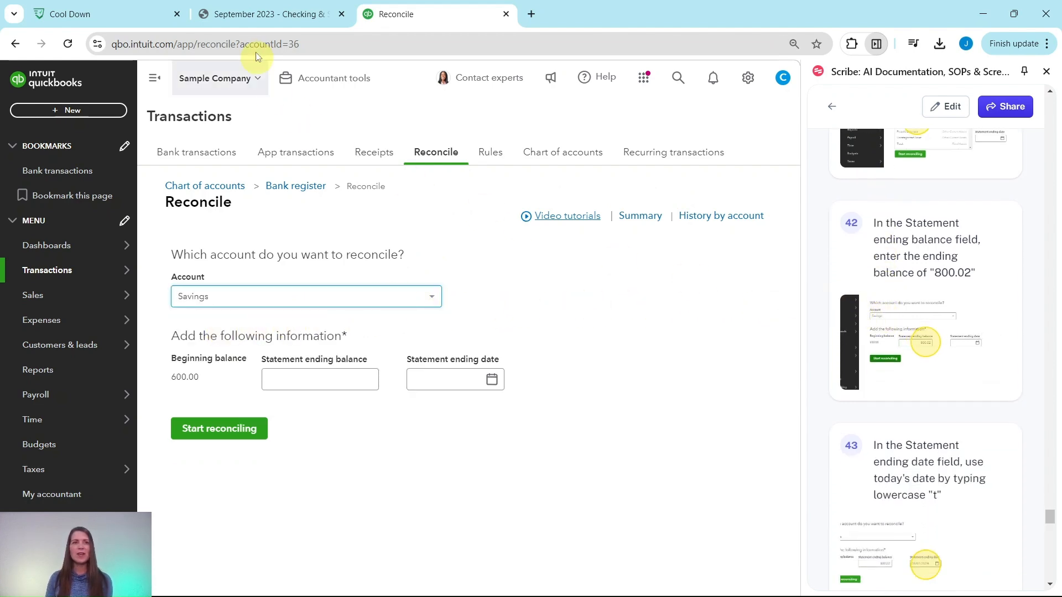
click(268, 13)
scroll(502, 271, down, 5)
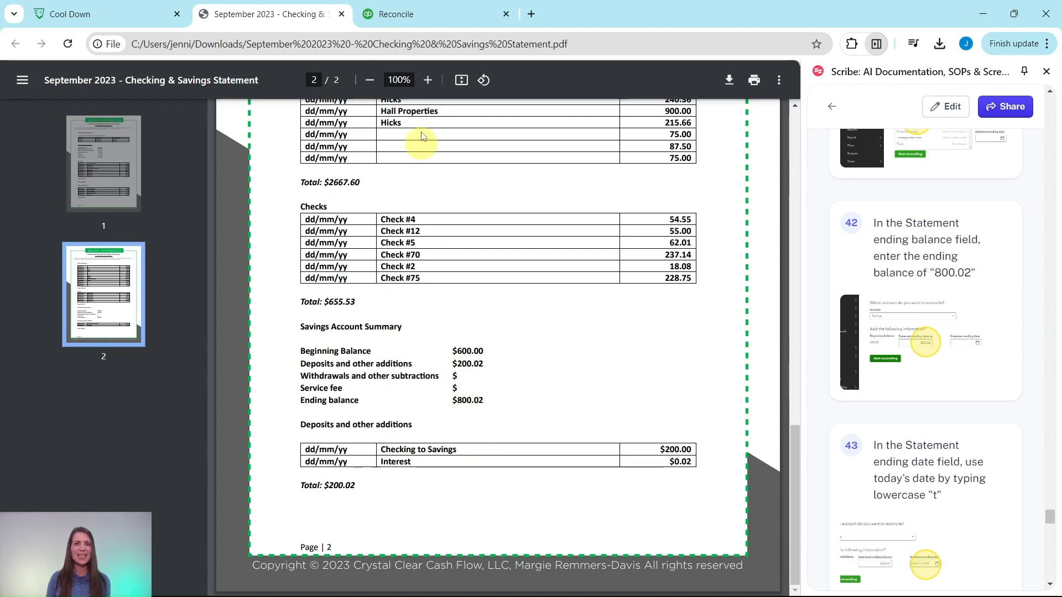
click(413, 16)
click(346, 371)
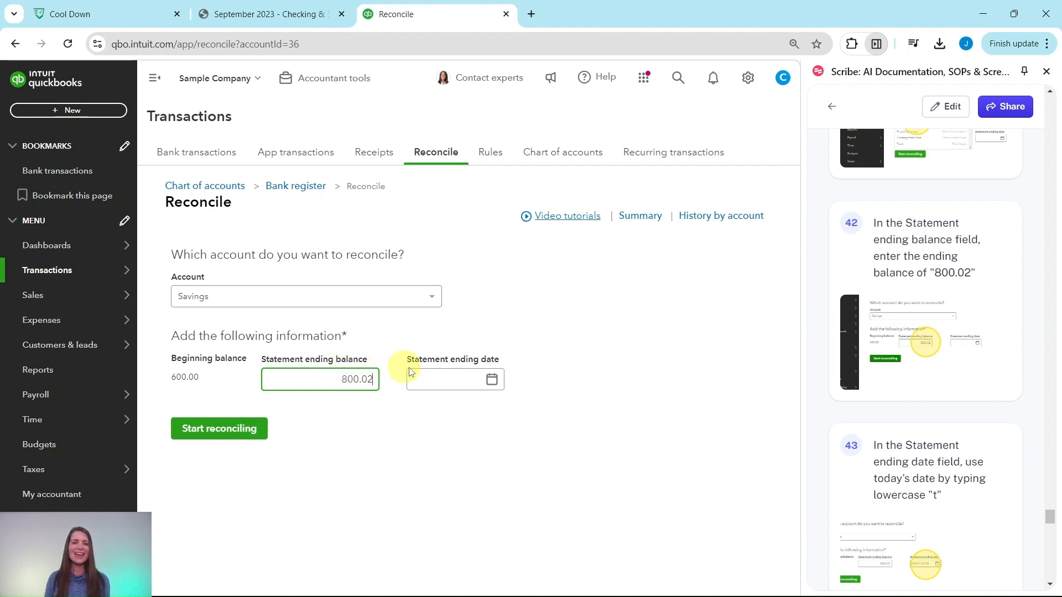
click(458, 381)
key(t)
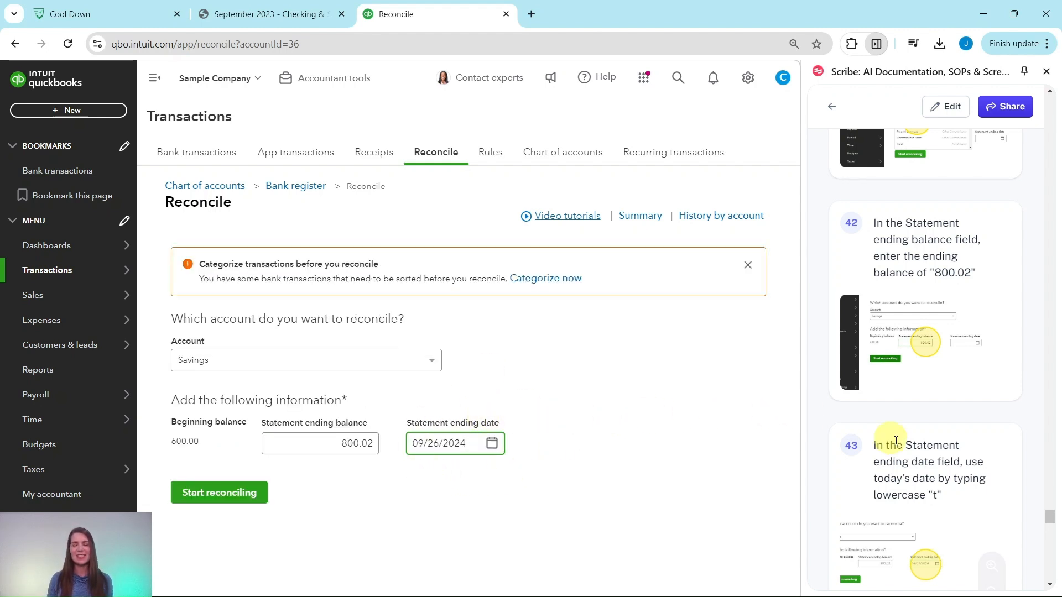
Start the Savings reconciliation and dismiss the tip about hiding the statement info
scroll(906, 447, down, 5)
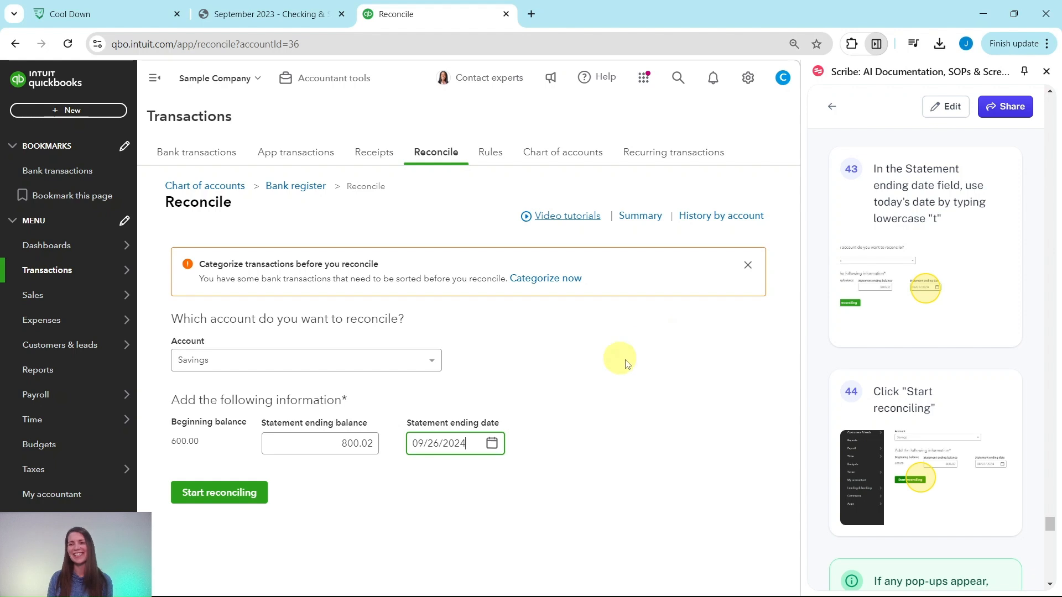
scroll(846, 351, down, 3)
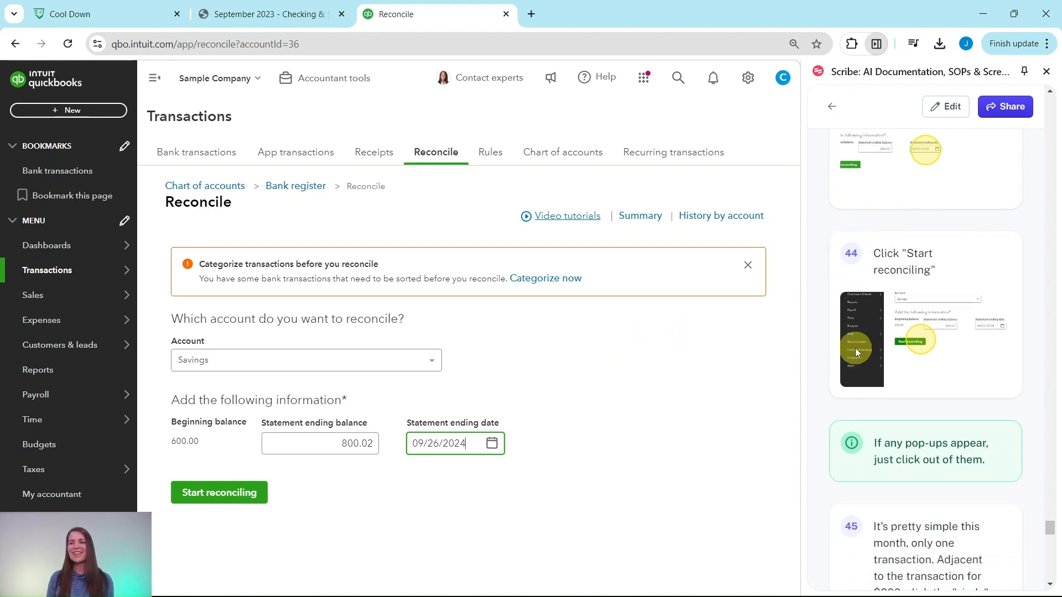
click(210, 494)
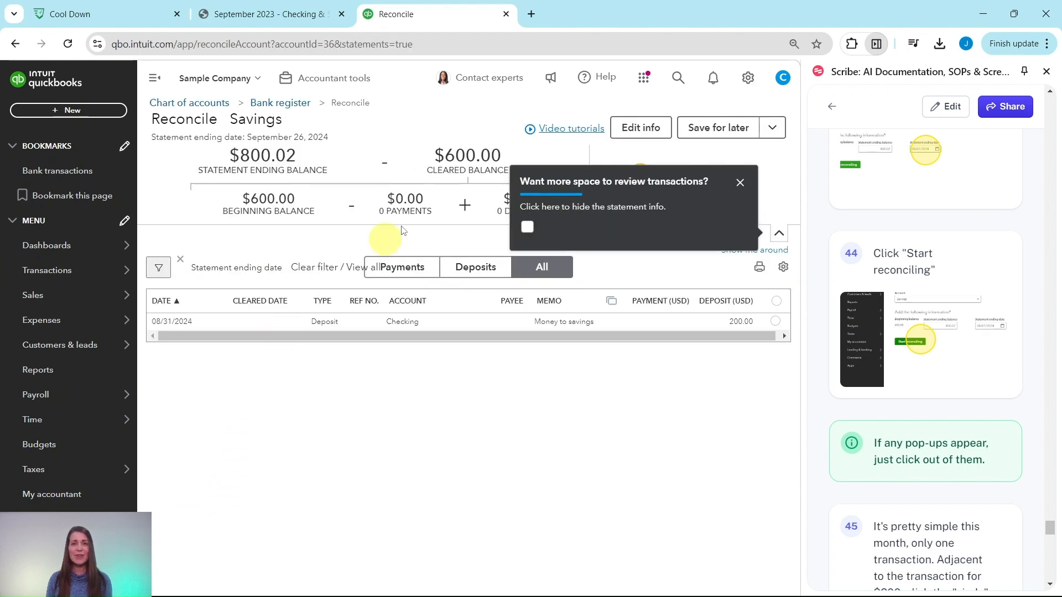
click(739, 184)
click(749, 218)
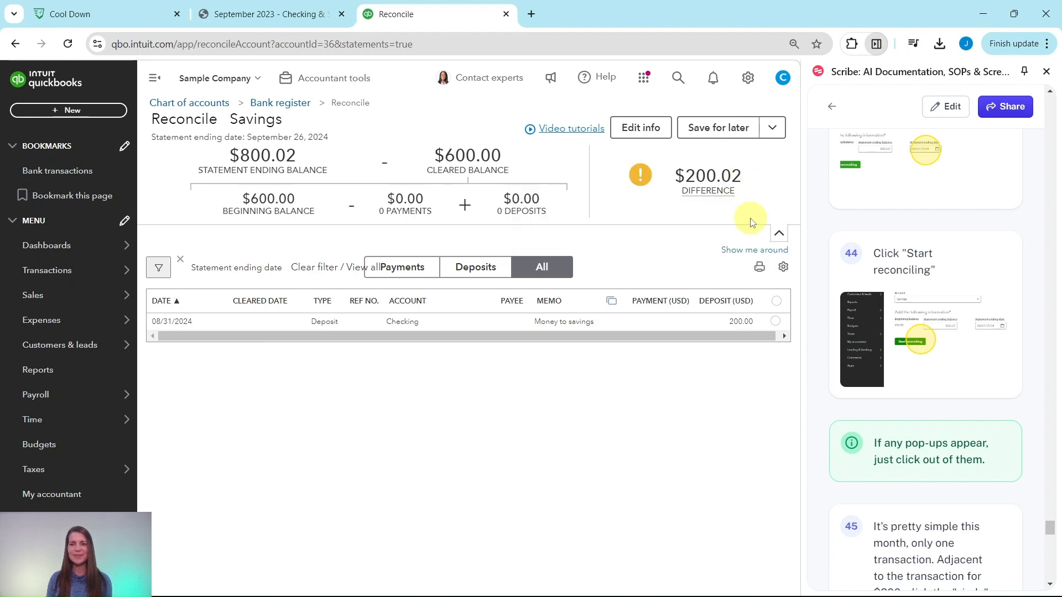
Mark the 200.00 deposit from Checking as cleared and check the statement for the Savings interest still to record
scroll(918, 320, down, 5)
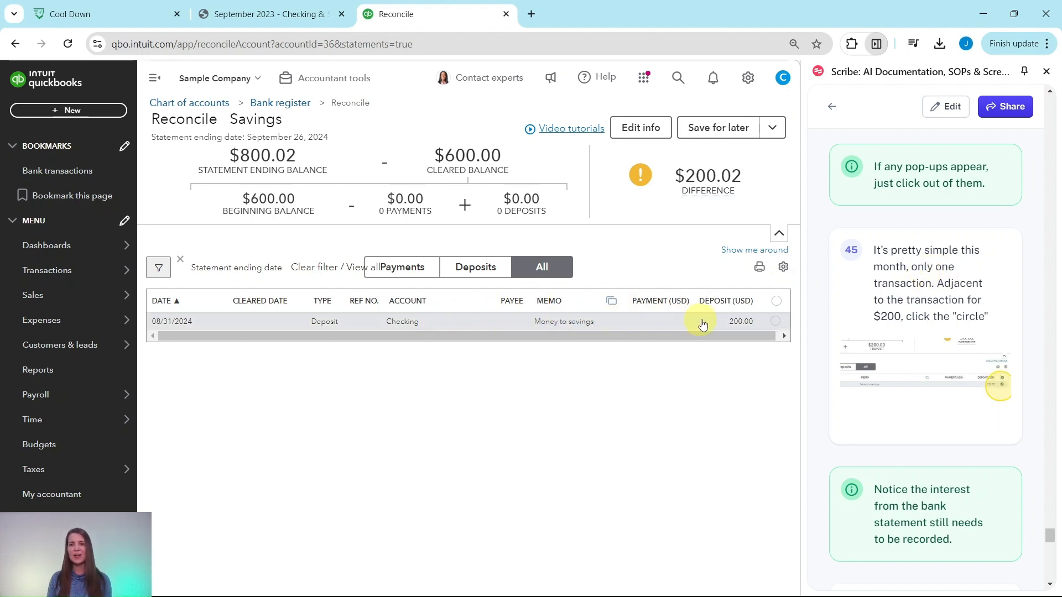
click(776, 322)
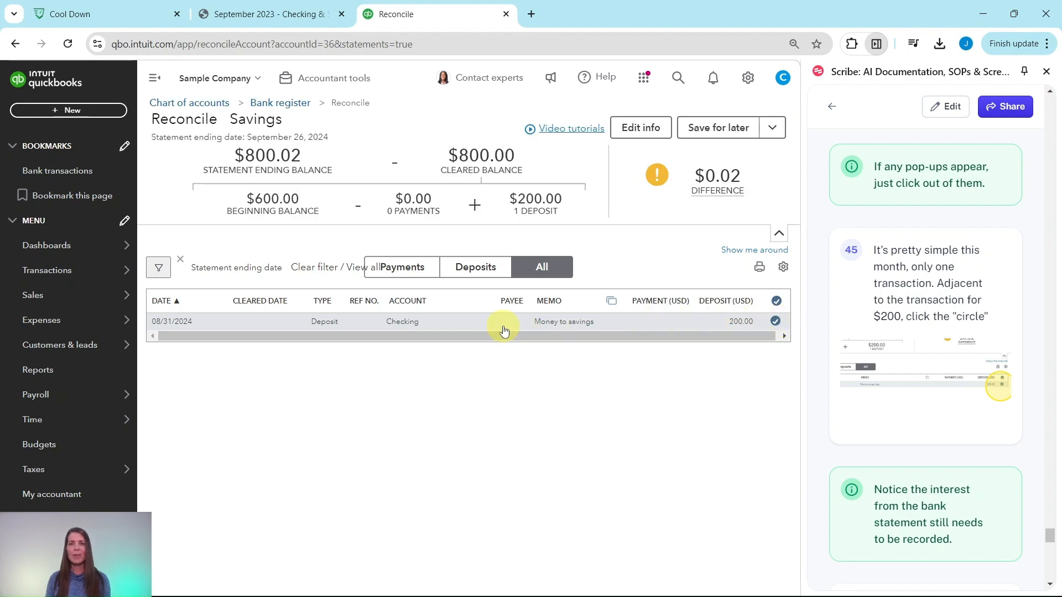
scroll(913, 328, down, 1)
scroll(913, 328, down, 3)
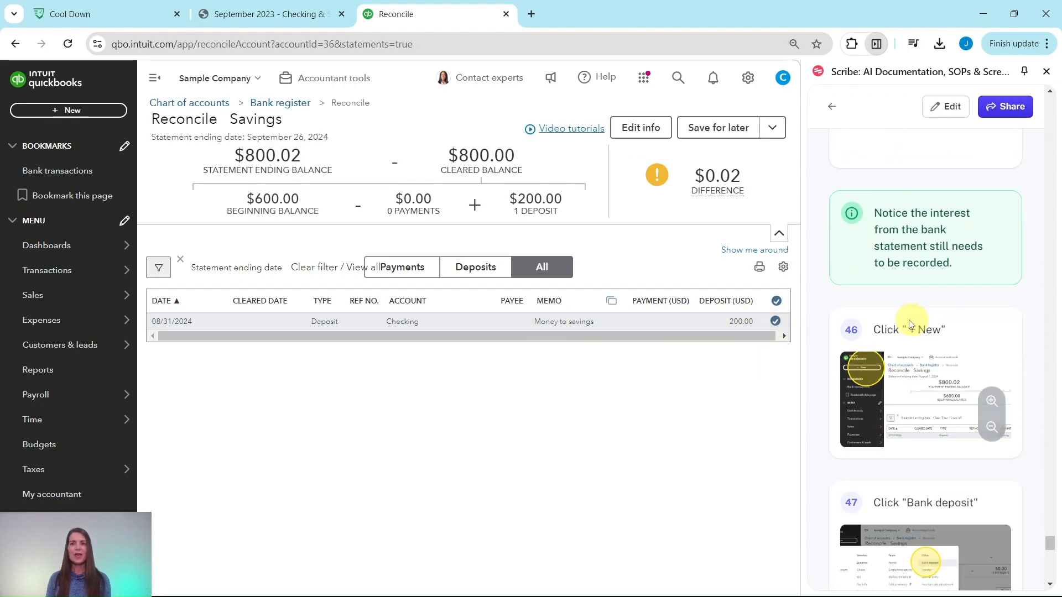
click(297, 21)
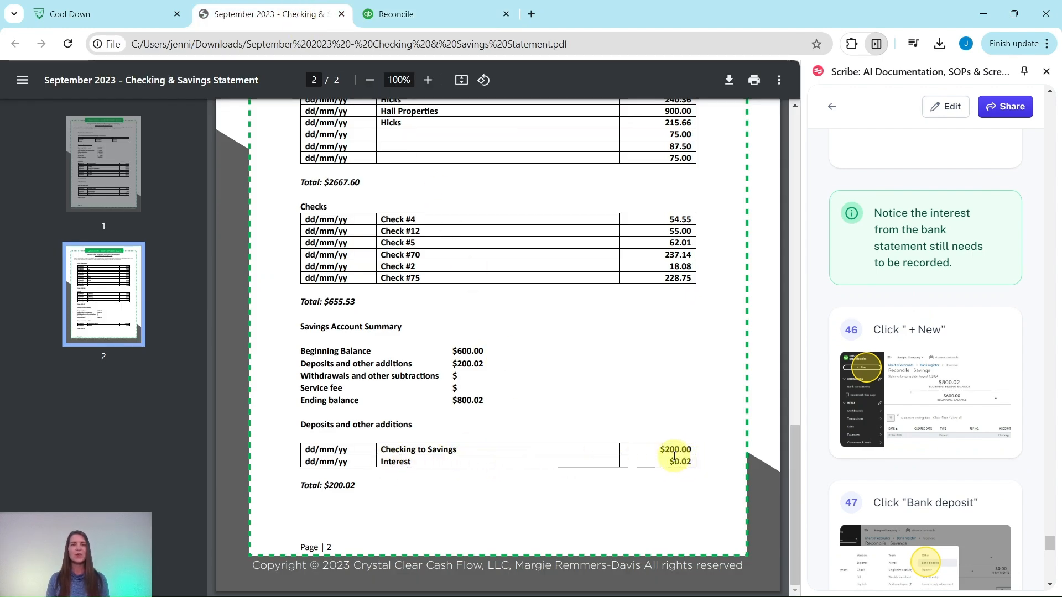
click(403, 19)
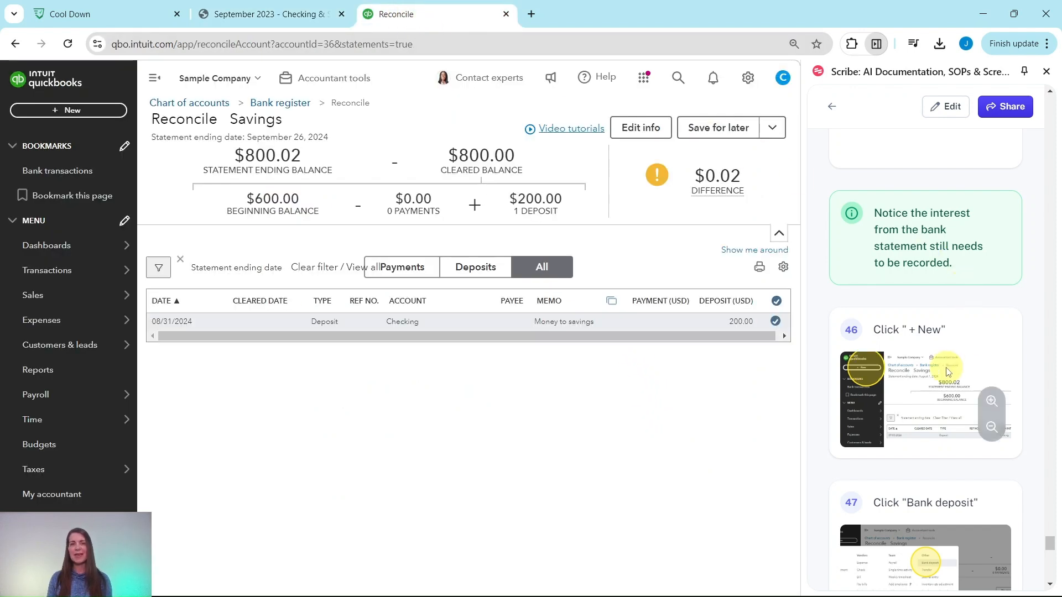
Create a new bank deposit and set its account to Savings
scroll(944, 360, down, 3)
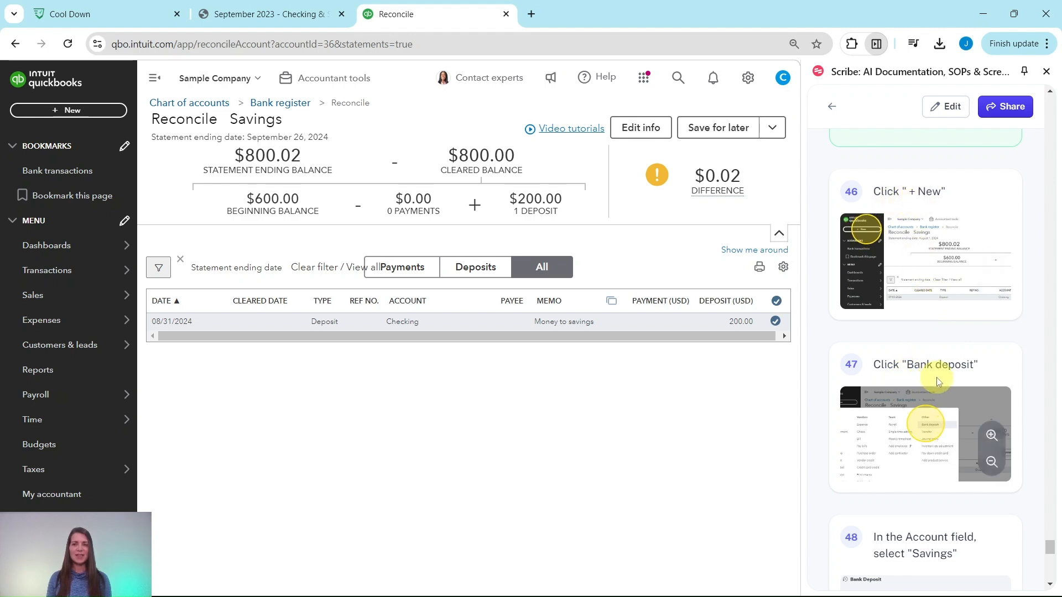
click(70, 111)
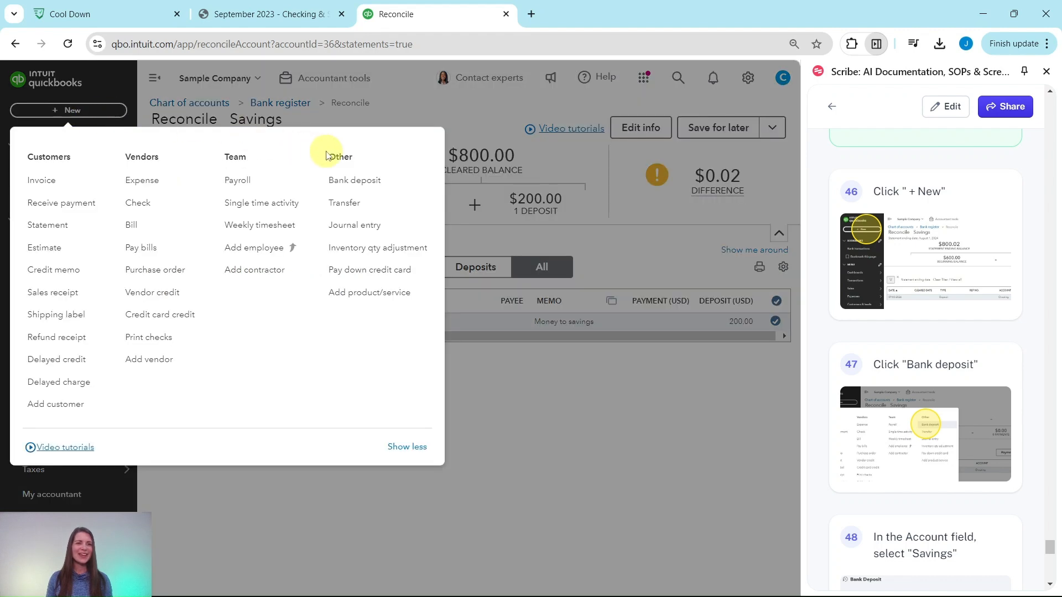
click(348, 186)
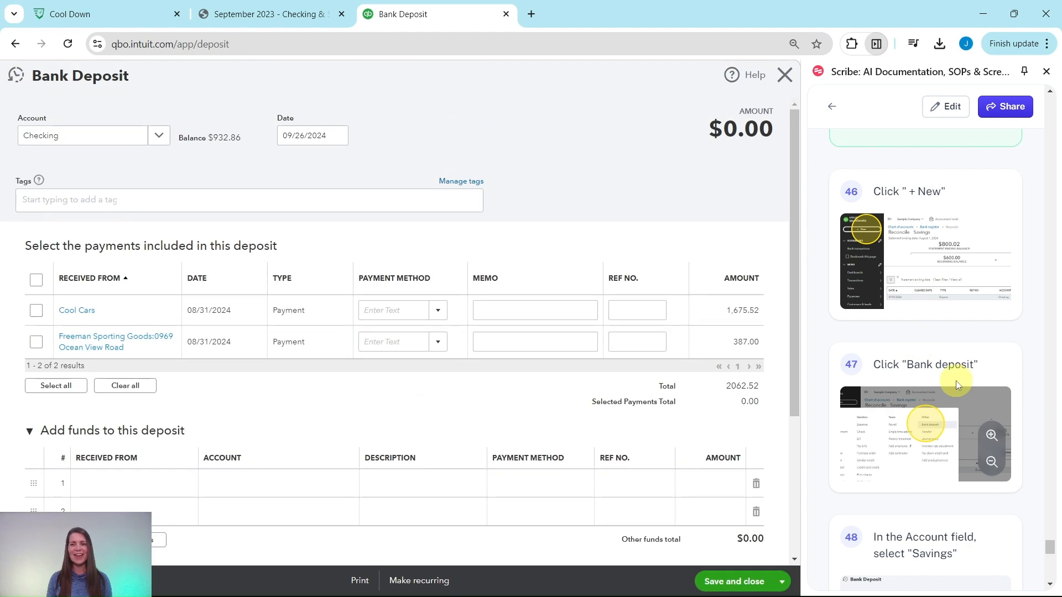
scroll(958, 385, down, 3)
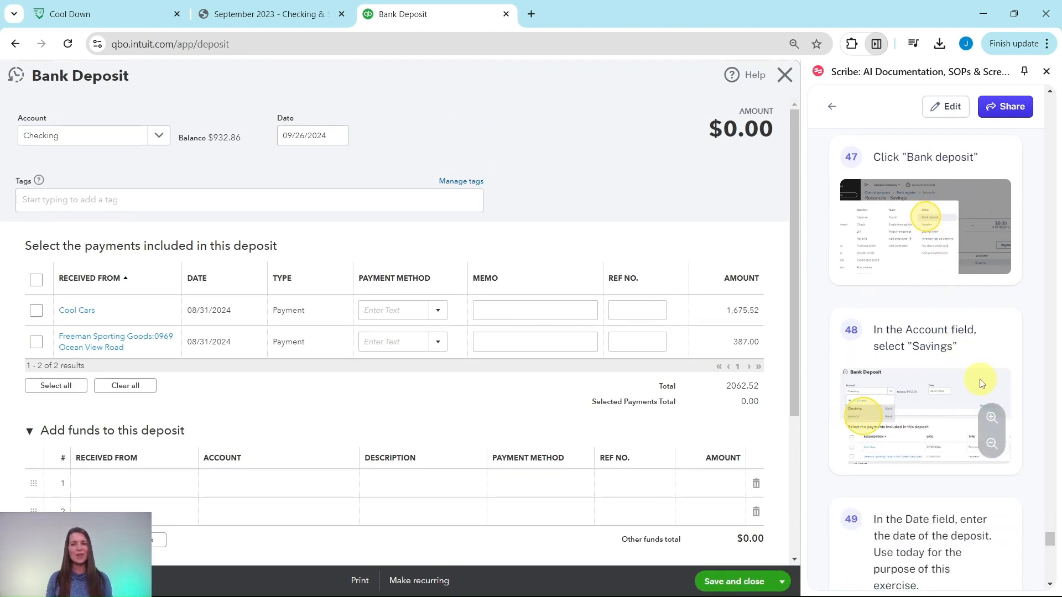
scroll(977, 380, up, 4)
scroll(958, 377, down, 4)
scroll(953, 369, down, 1)
click(161, 139)
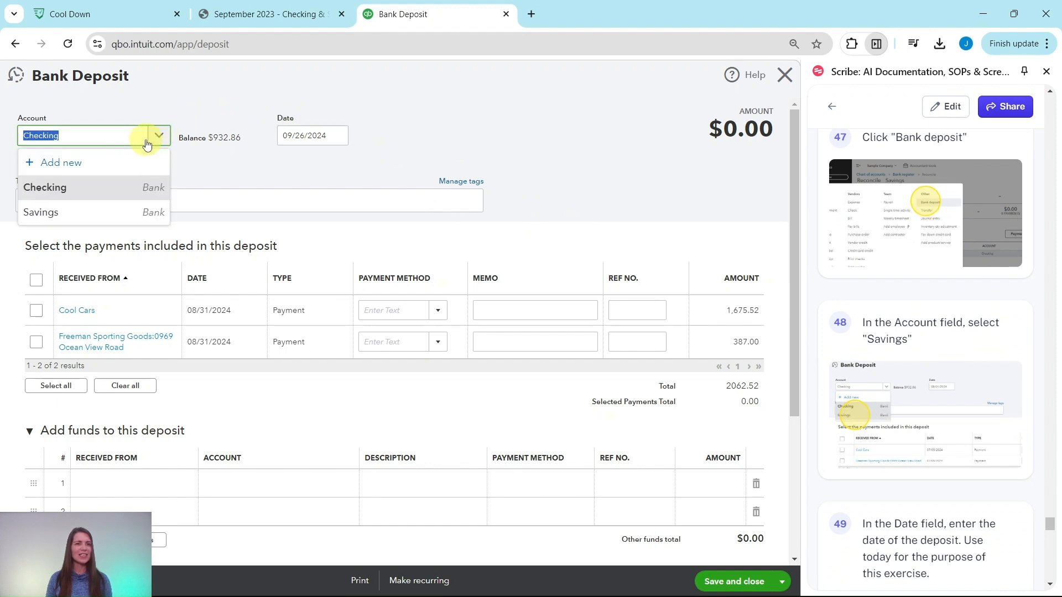
click(83, 214)
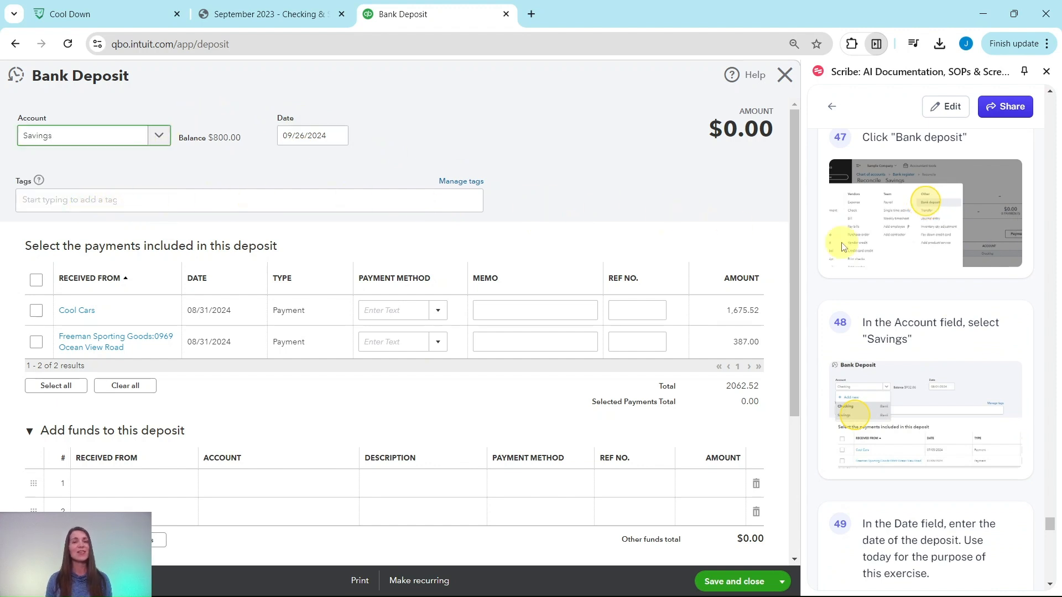
Read the guide's note on the deposit date and use 09/26/2024 as the date of the Savings deposit
scroll(885, 253, down, 5)
scroll(888, 255, down, 2)
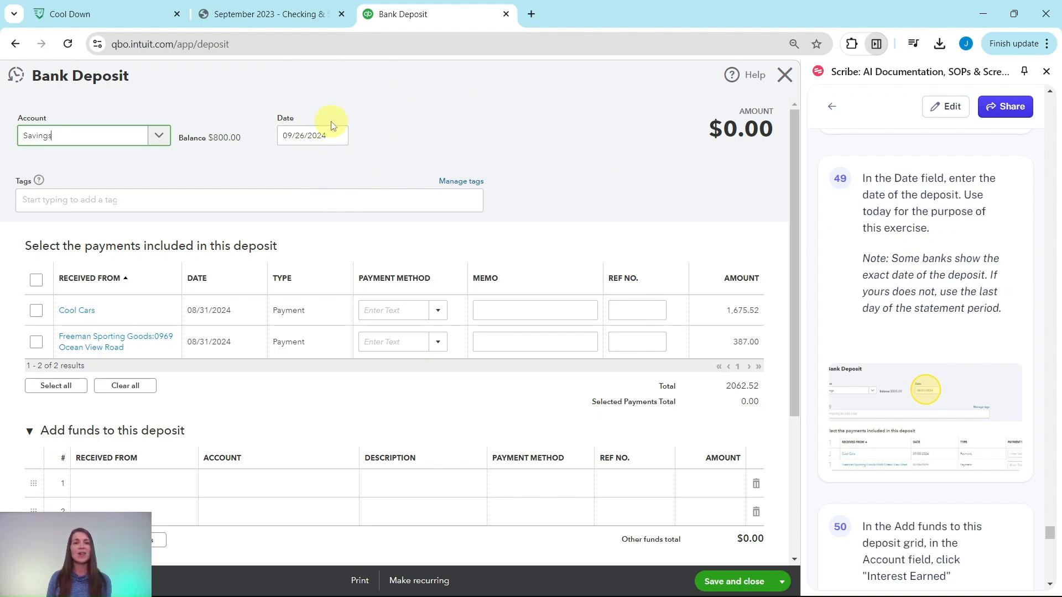
click(339, 137)
click(363, 244)
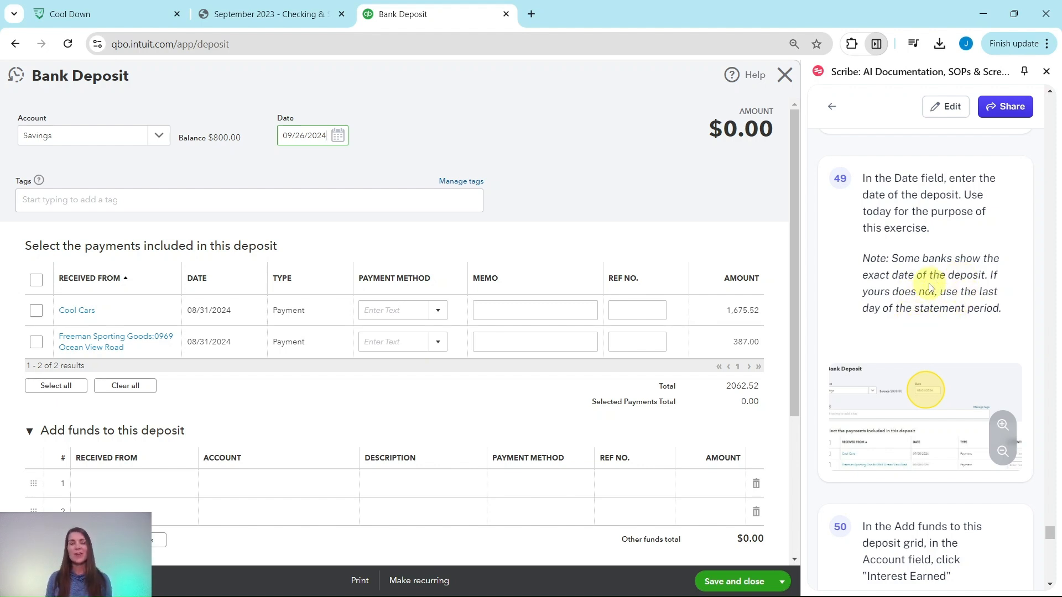
Add a funds line to the deposit with the Interest Earned account and an amount of 0.02
scroll(827, 285, down, 6)
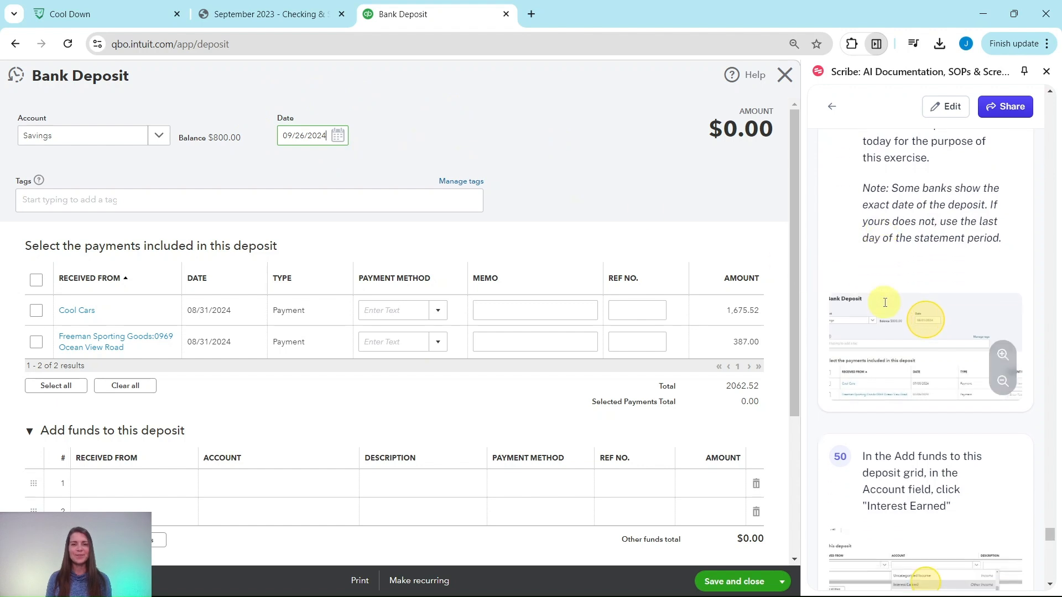
scroll(320, 334, down, 4)
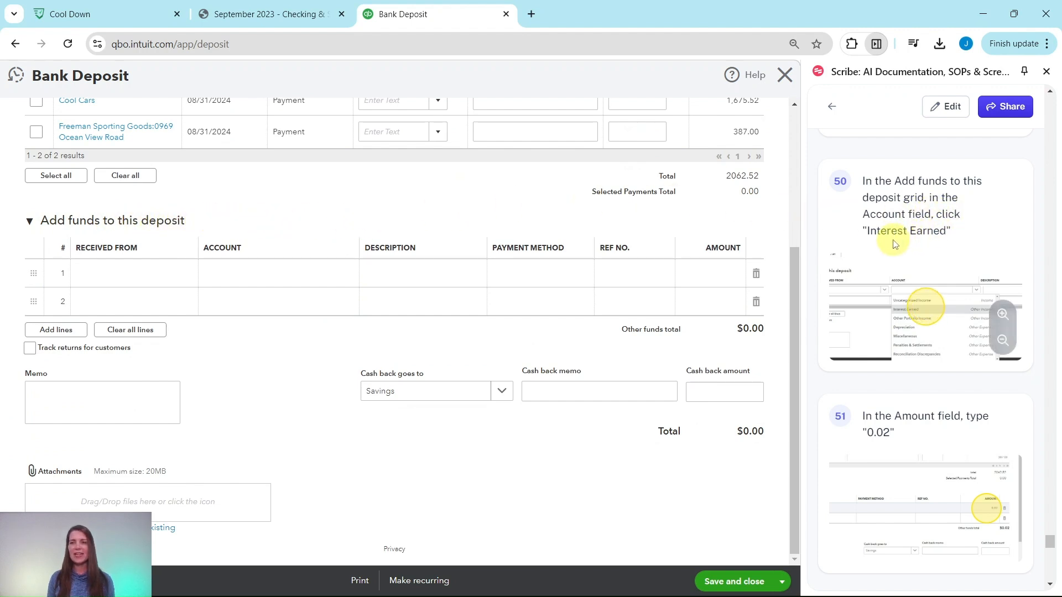
click(239, 279)
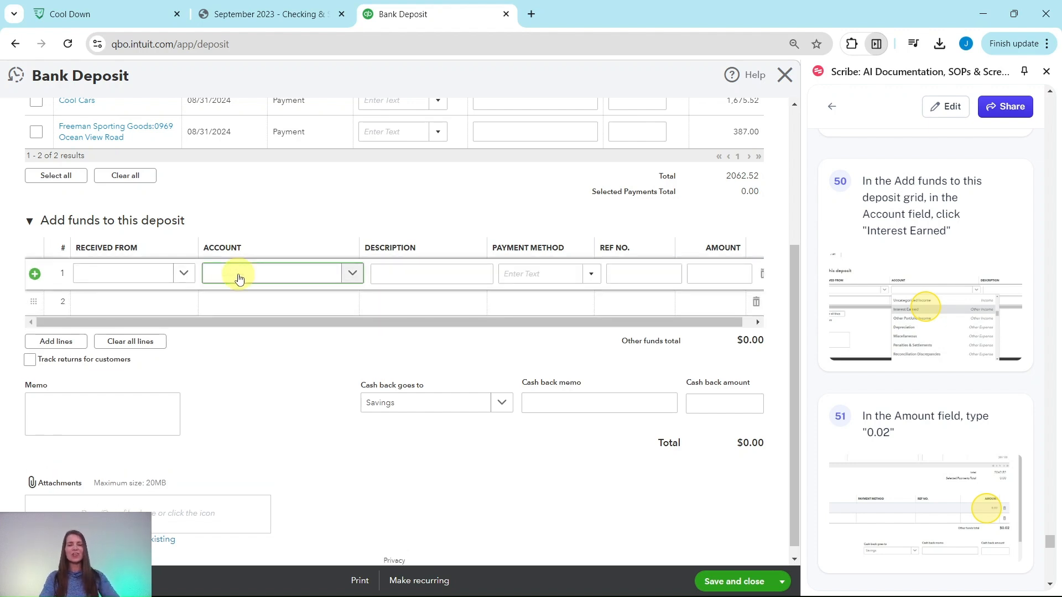
text(interest)
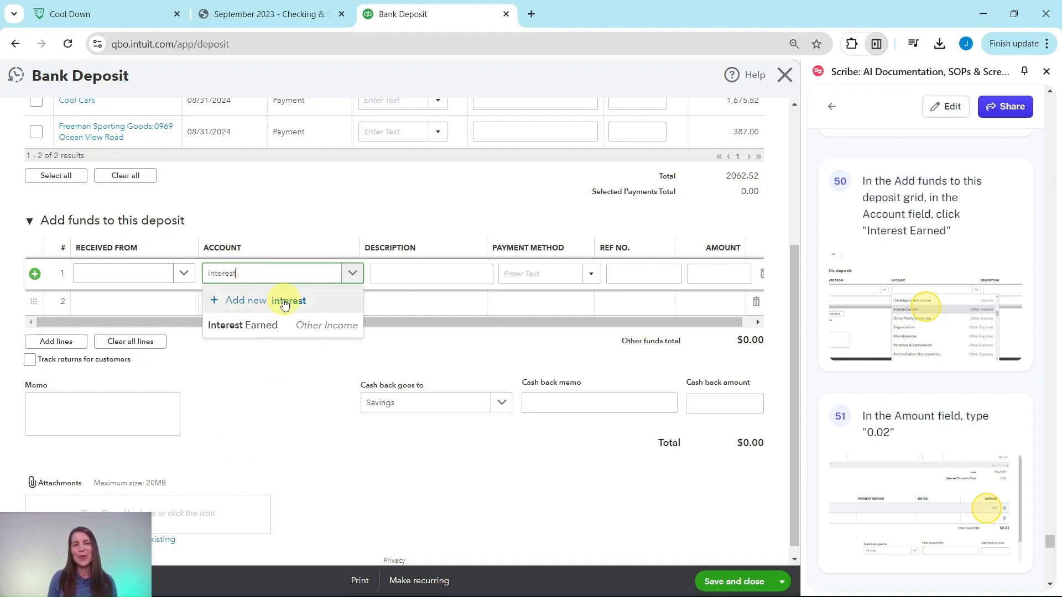
click(246, 328)
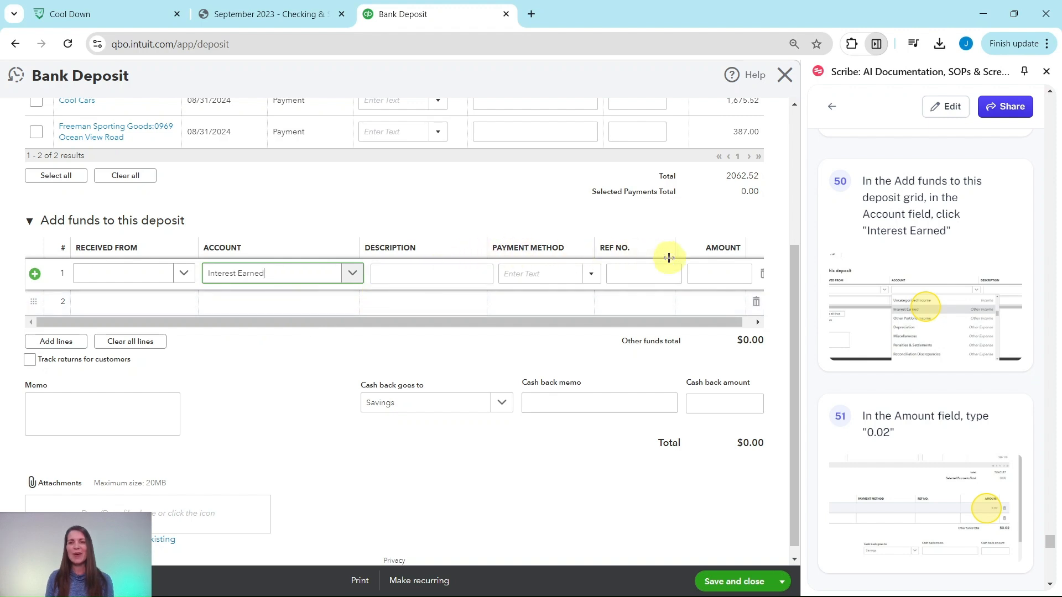
click(720, 269)
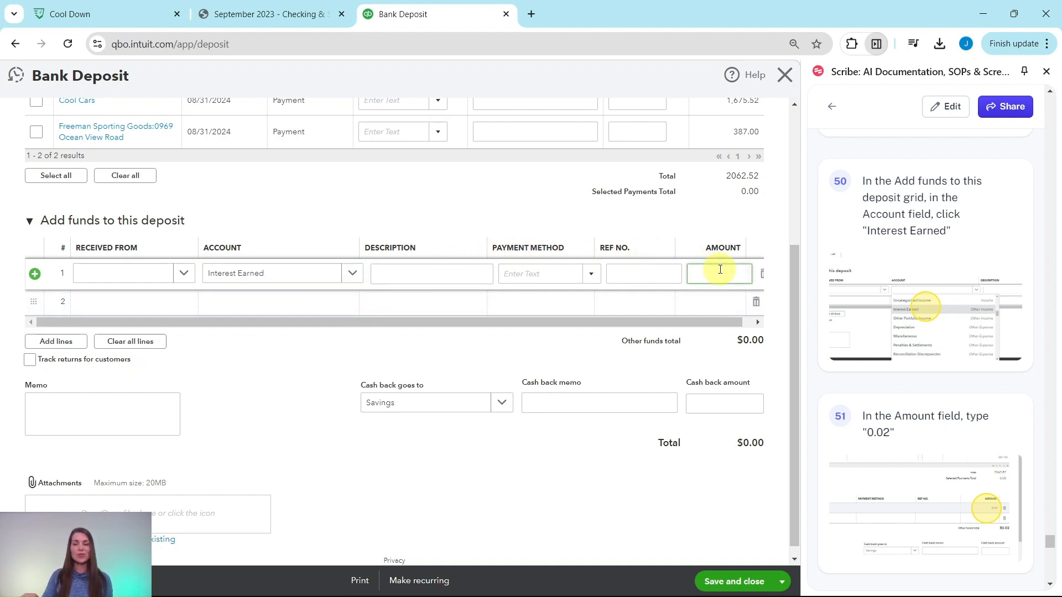
text(.02)
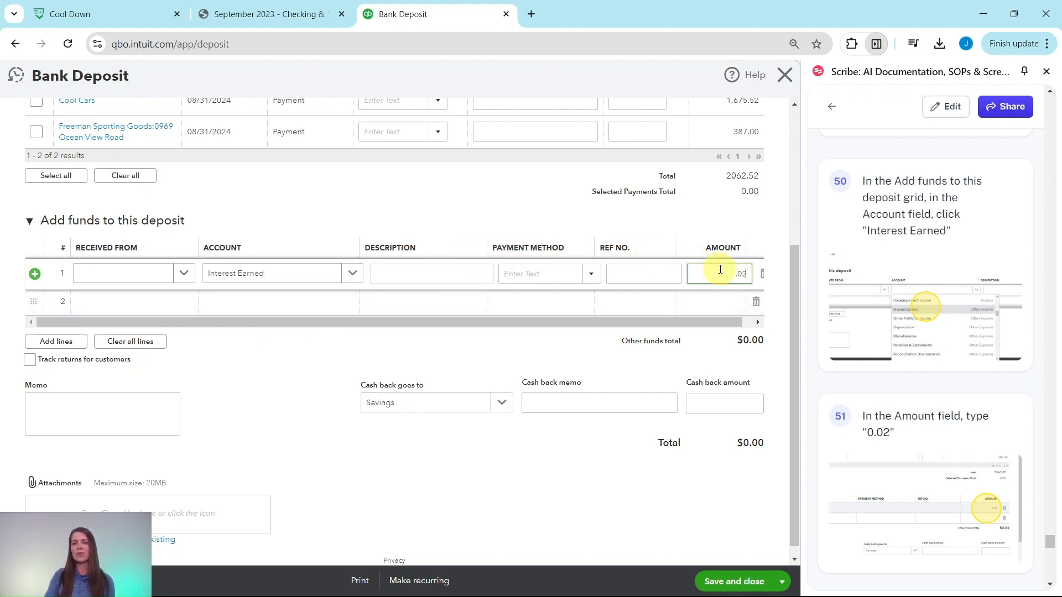
Save and close the Savings interest deposit and dismiss the tips shown on the reconciliation page
scroll(940, 304, down, 6)
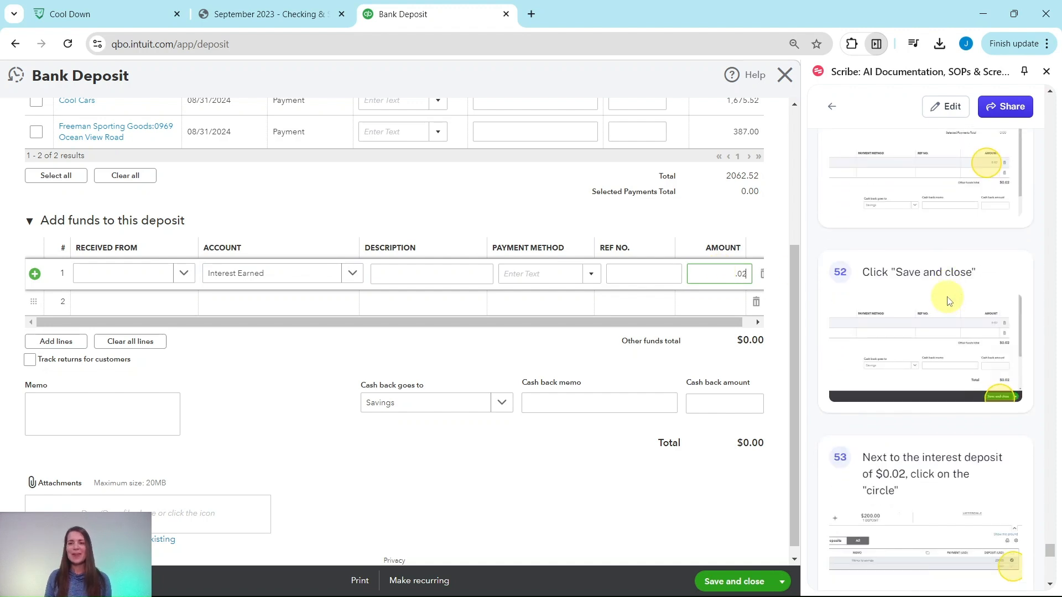
click(732, 582)
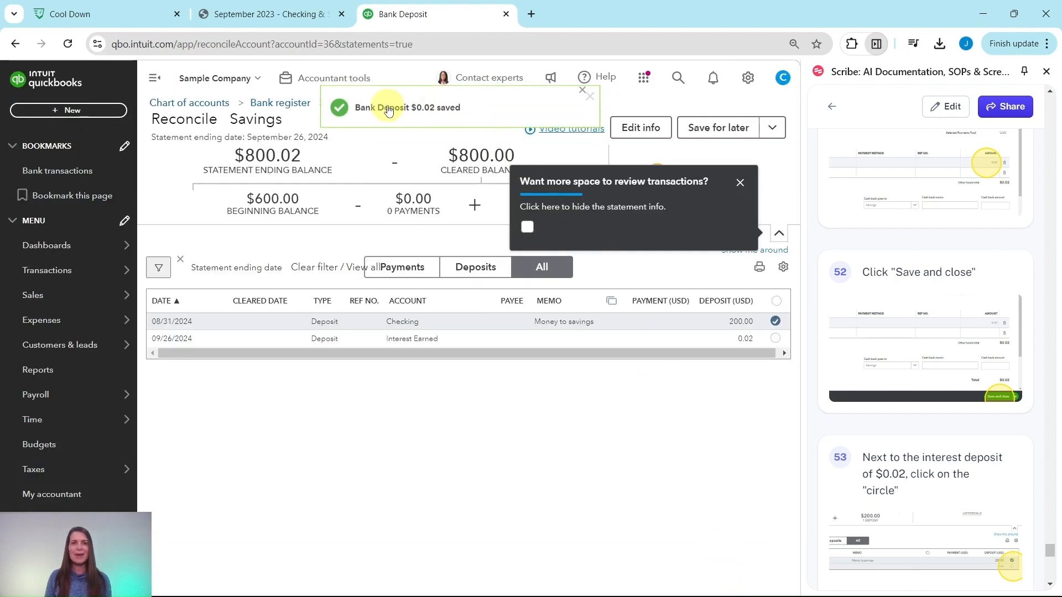
click(741, 184)
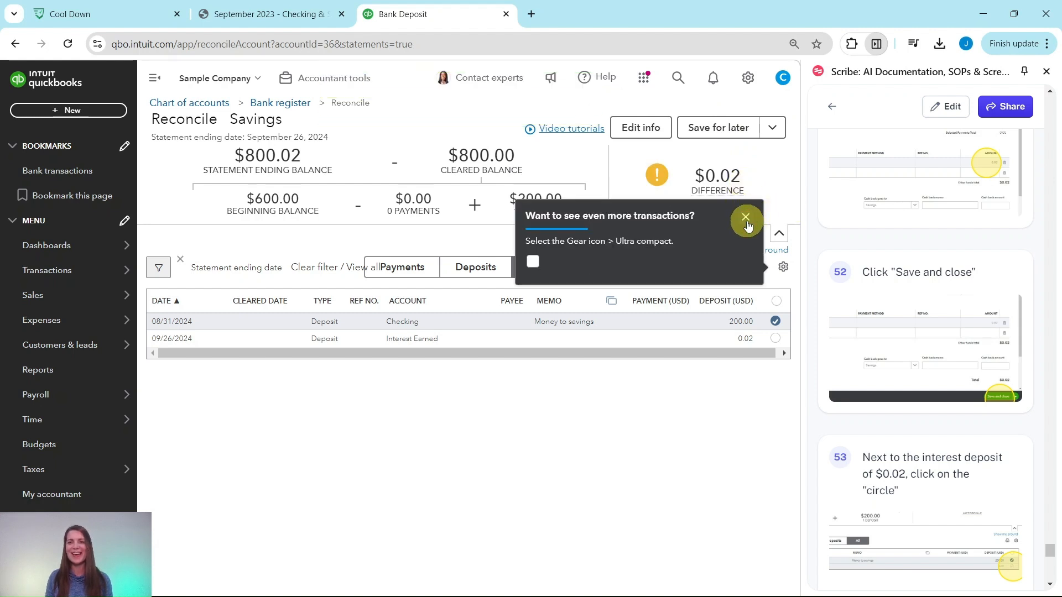
click(746, 219)
Mark the 0.02 Interest Earned deposit as cleared in the Savings reconciliation
scroll(909, 390, down, 3)
scroll(910, 390, down, 5)
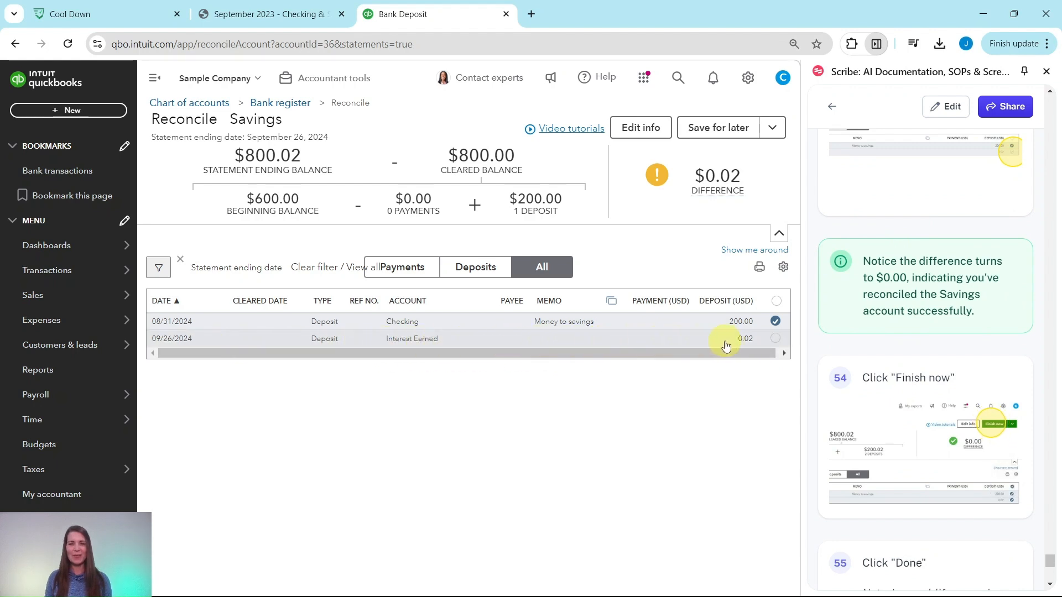
click(776, 340)
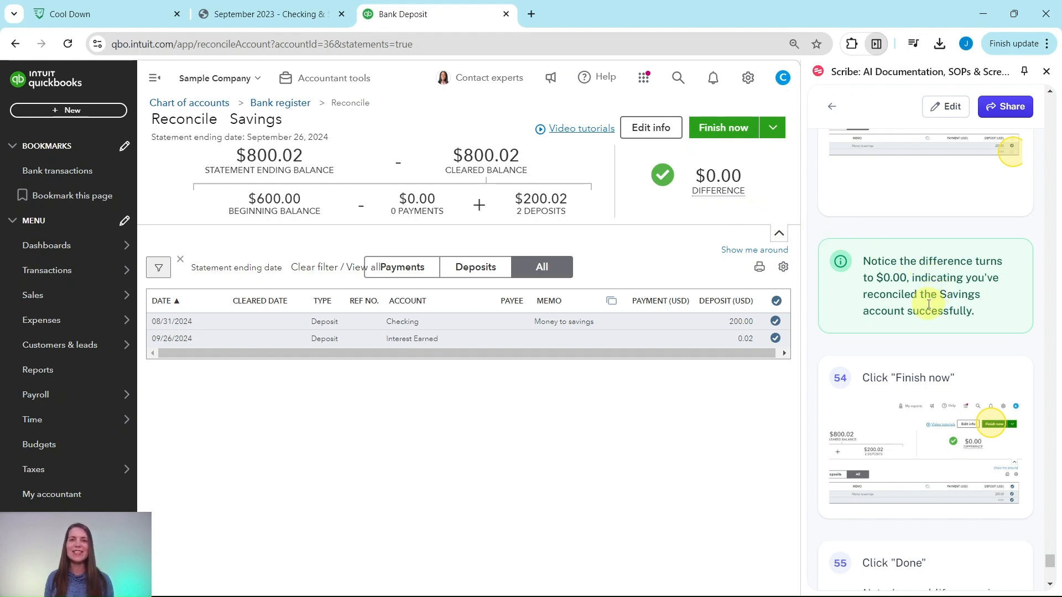
Finish the Savings reconciliation and close its completion message without opening the reconciliation report
scroll(928, 304, down, 5)
scroll(928, 294, up, 1)
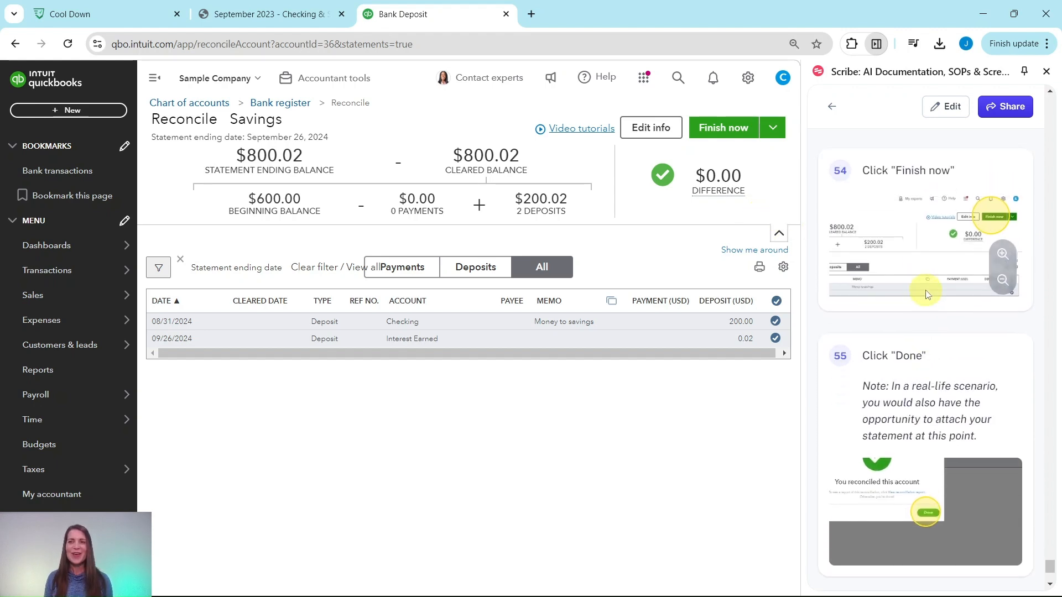
click(723, 129)
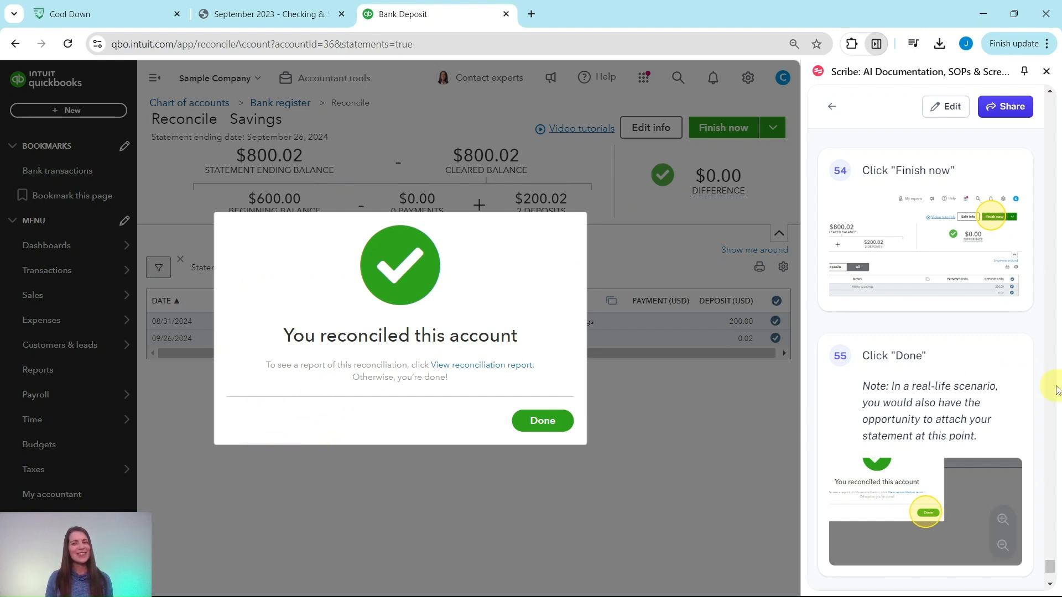
scroll(972, 367, down, 5)
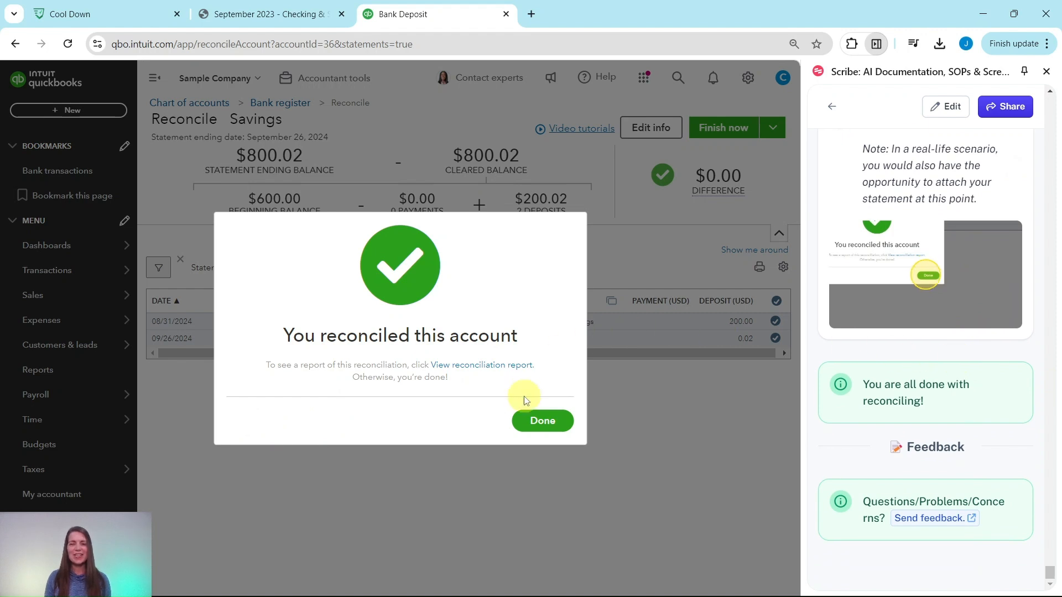
click(543, 422)
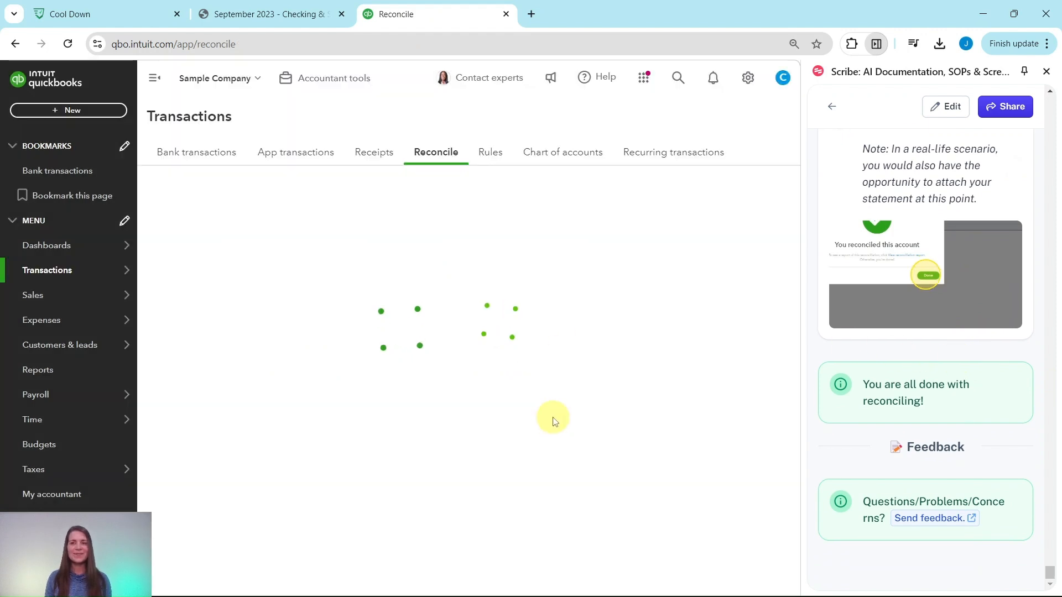